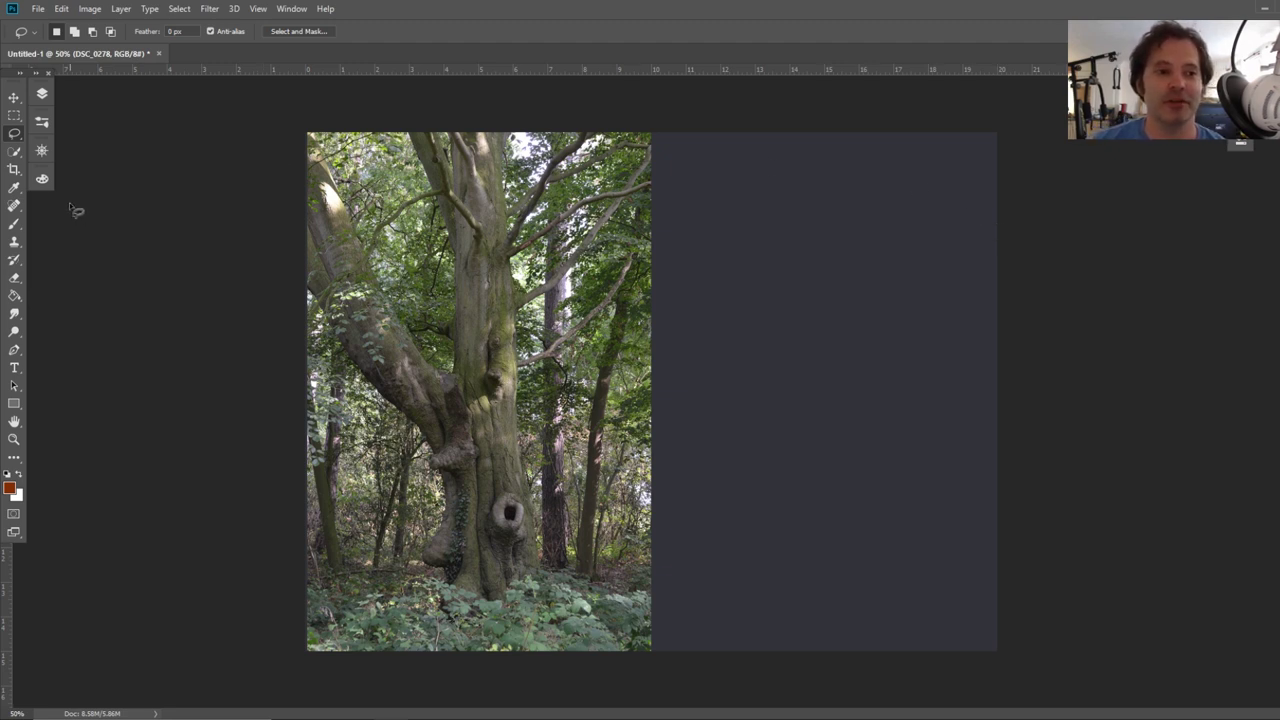
Sample a bark colour from the tree trunk in the photo and add a new layer above DSC_0278
click(14, 188)
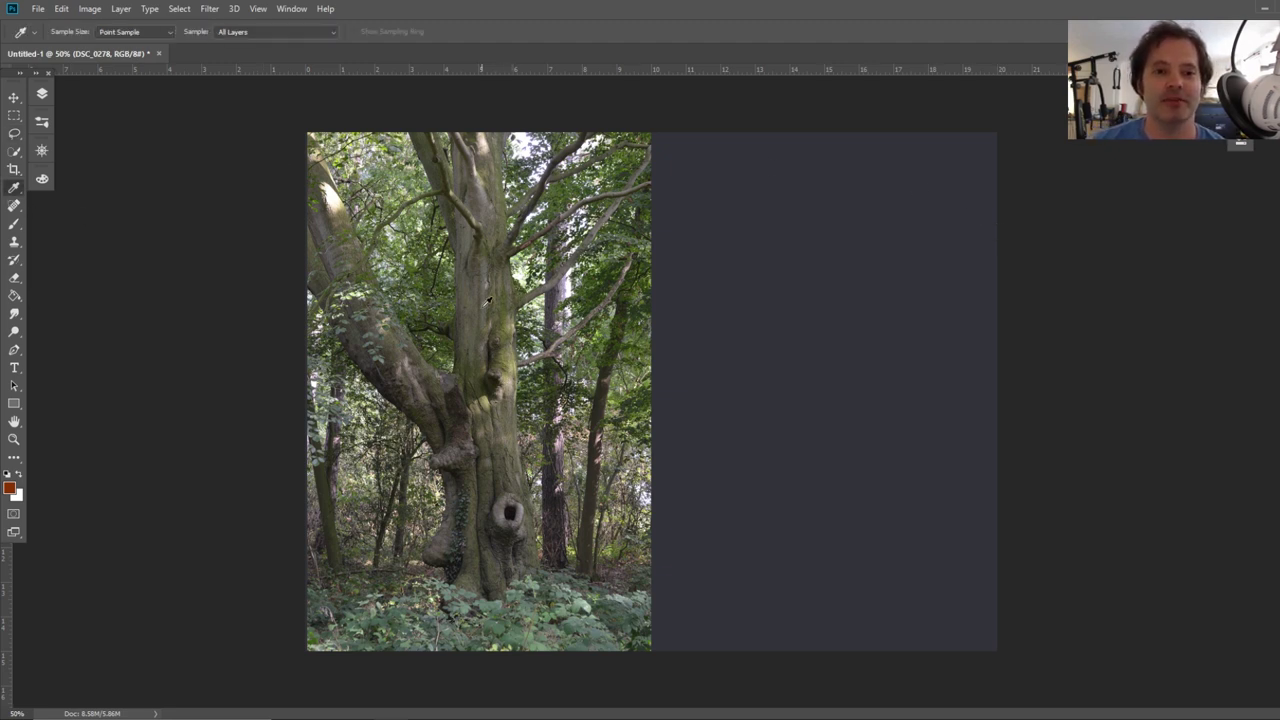
click(14, 224)
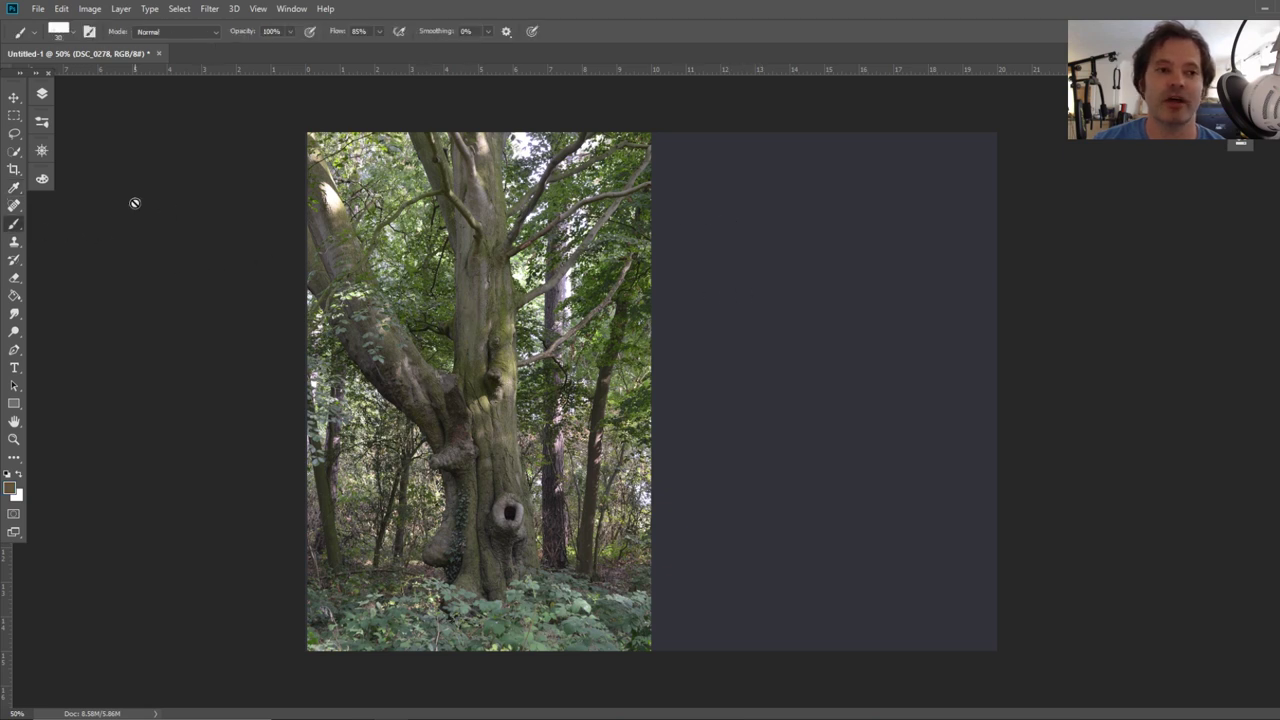
click(44, 97)
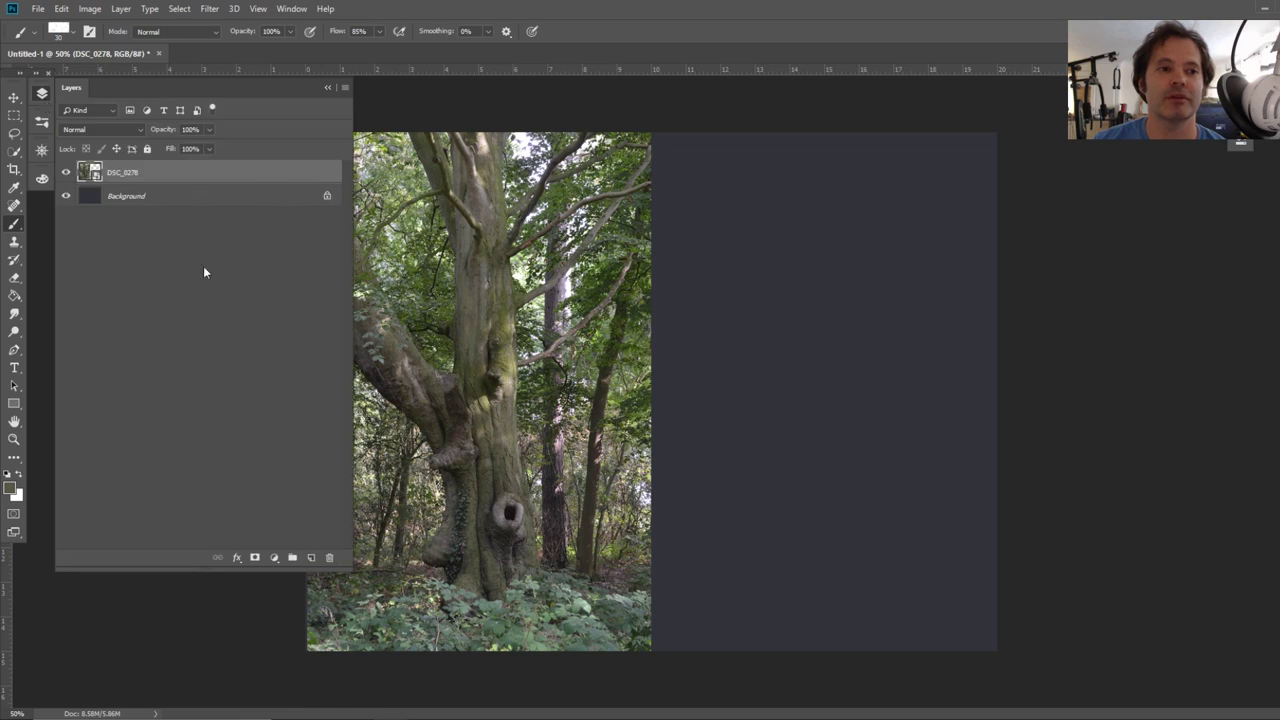
click(311, 558)
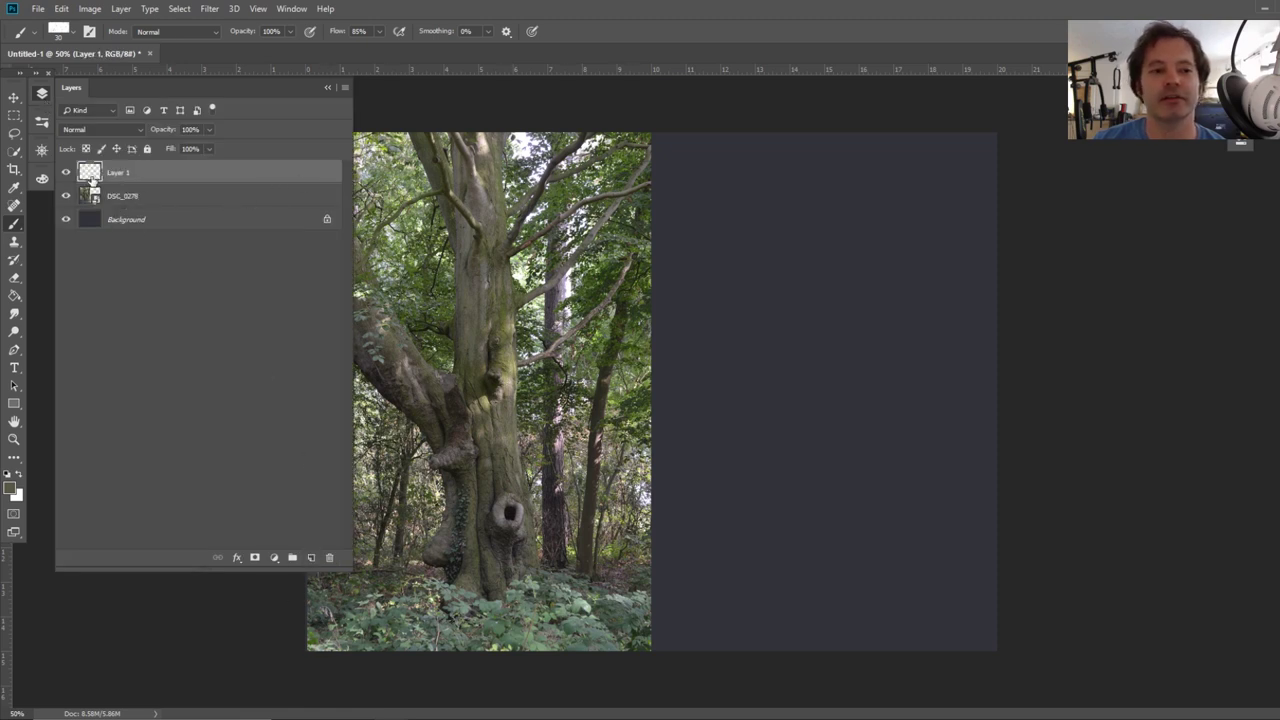
Choose TheDamKeeper Brush from the TonkoHouseBrushes set at a size of 50 px
click(42, 121)
click(185, 393)
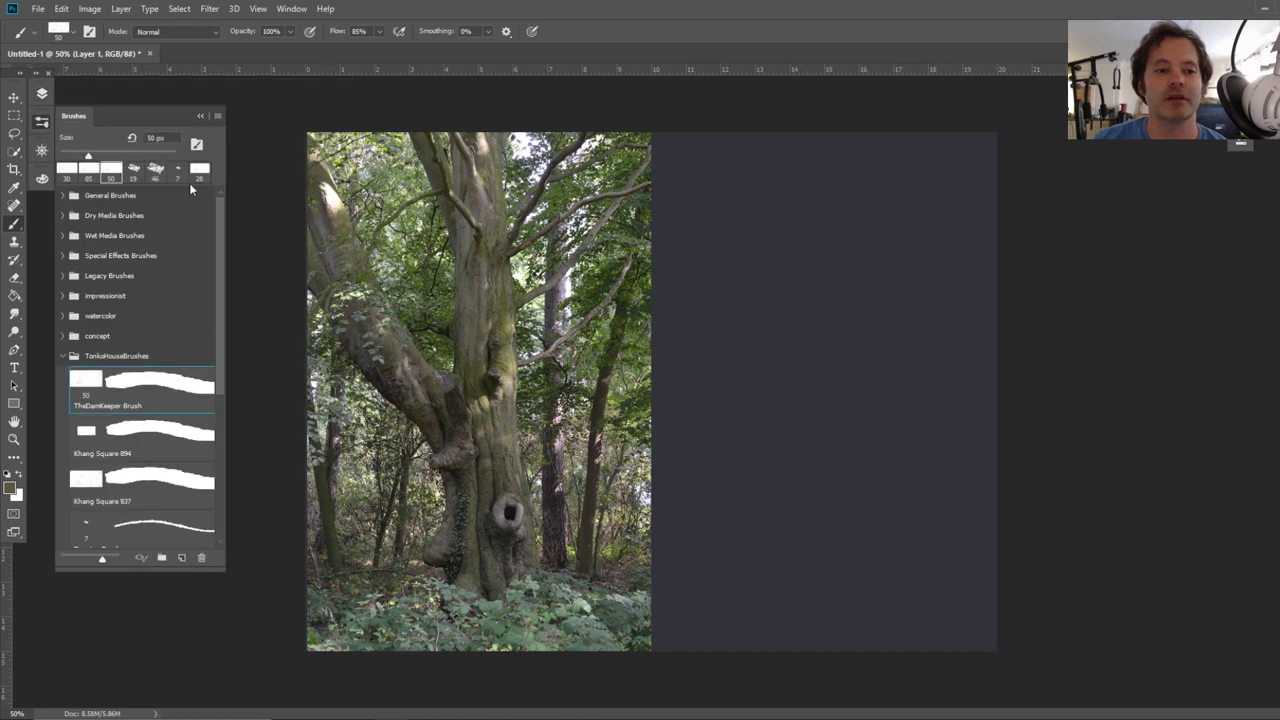
click(199, 116)
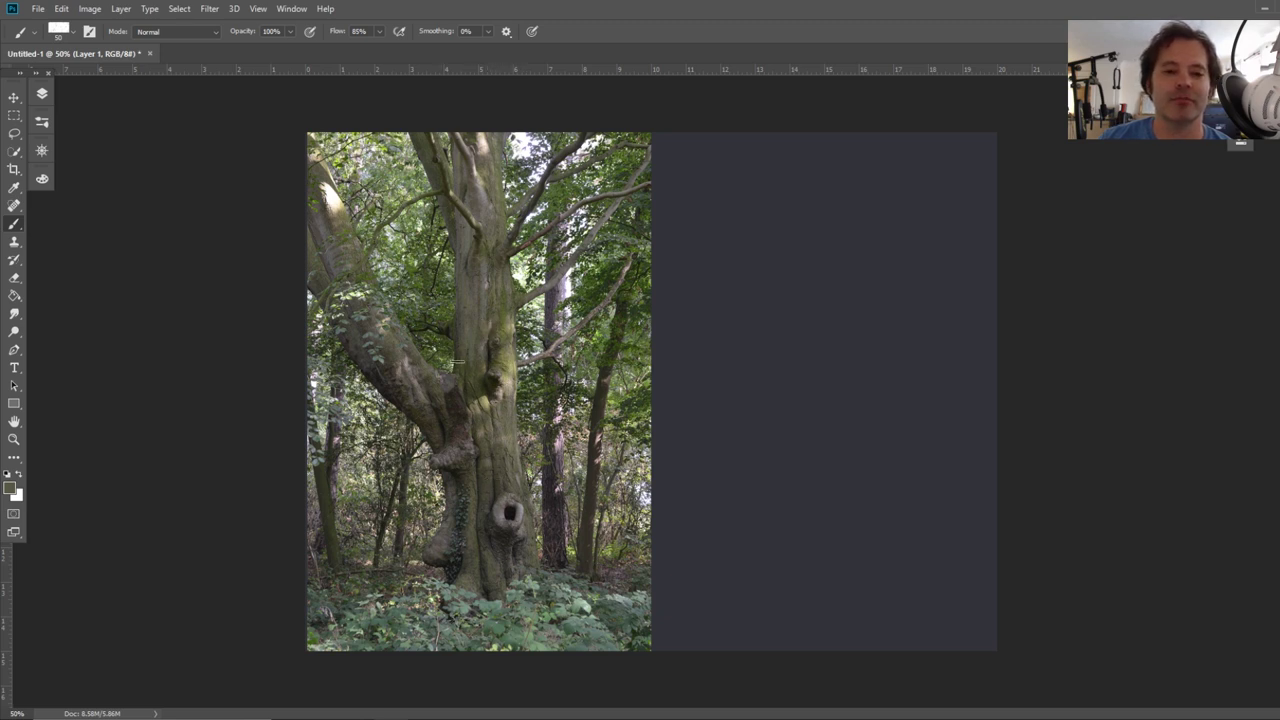
click(14, 133)
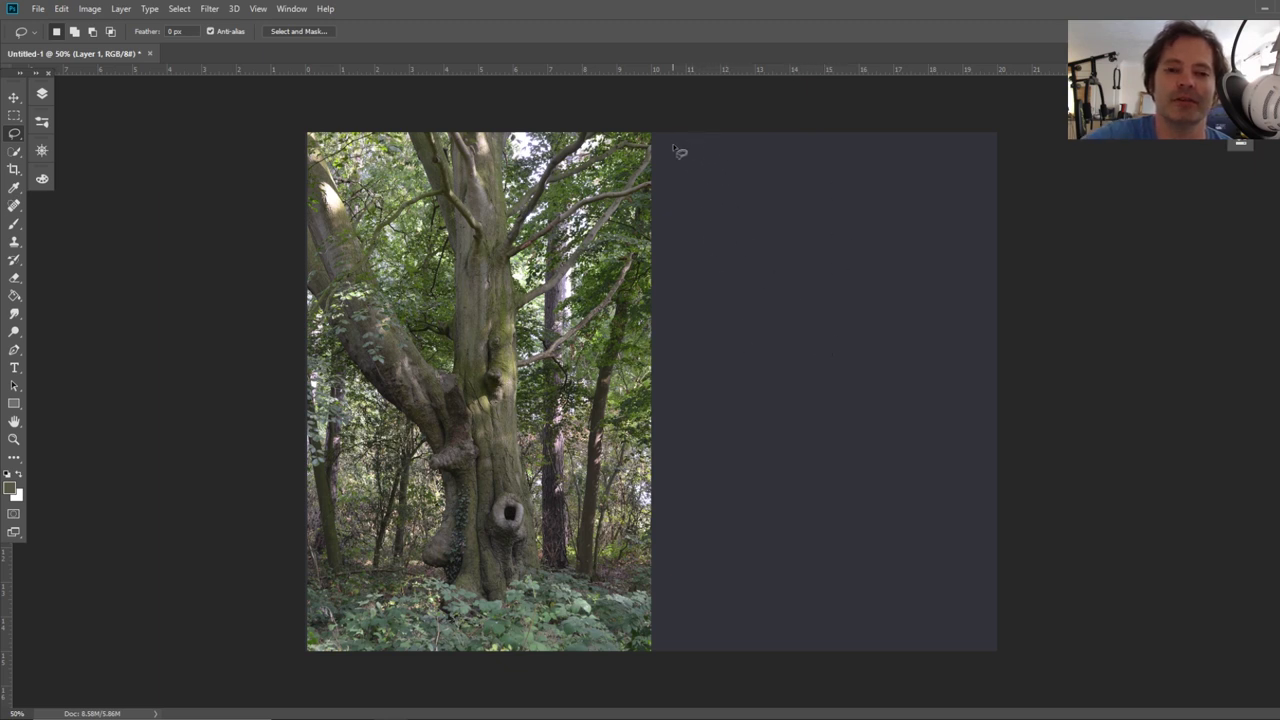
mouse_move(673, 140)
mouse_down()
mouse_move(768, 351)
mouse_move(795, 352)
mouse_move(813, 281)
mouse_move(806, 116)
mouse_move(677, 126)
mouse_up()
key(shift)
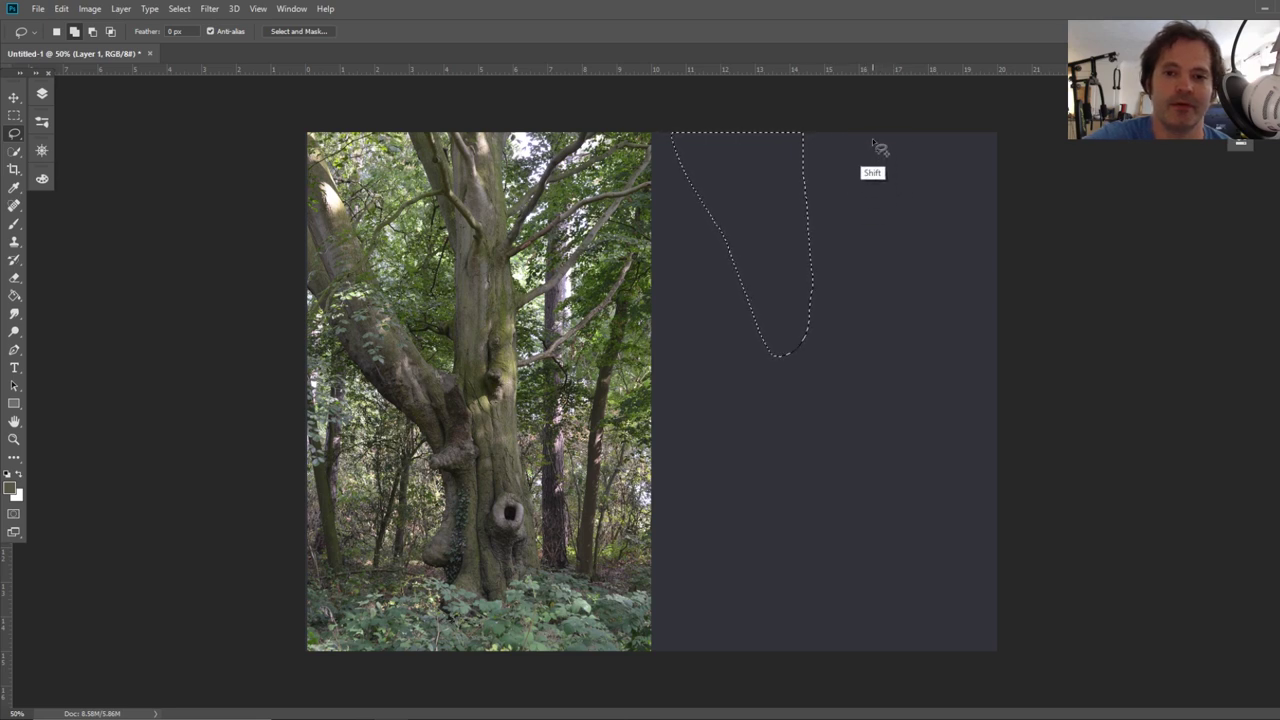
mouse_move(881, 134)
mouse_down()
mouse_move(899, 577)
mouse_move(841, 608)
mouse_move(789, 604)
mouse_move(752, 580)
mouse_move(769, 491)
mouse_move(737, 402)
mouse_move(749, 414)
mouse_move(657, 292)
mouse_move(658, 157)
mouse_move(686, 130)
mouse_up()
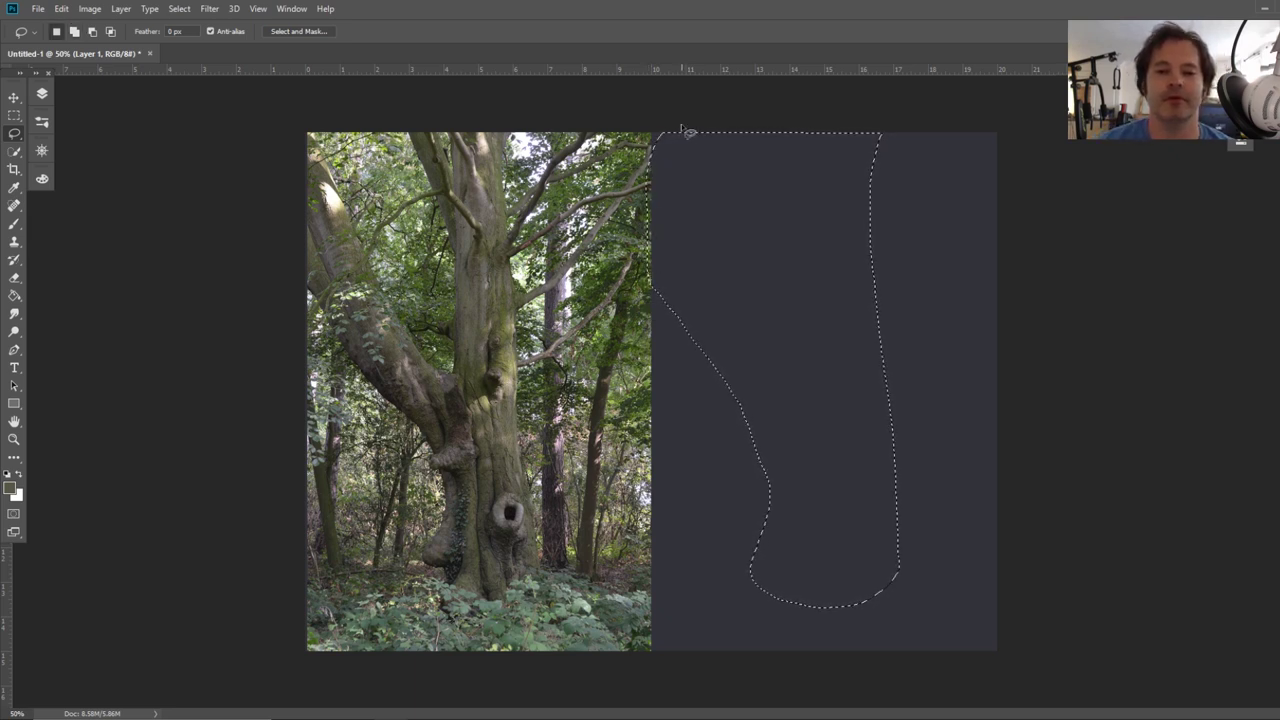
click(952, 280)
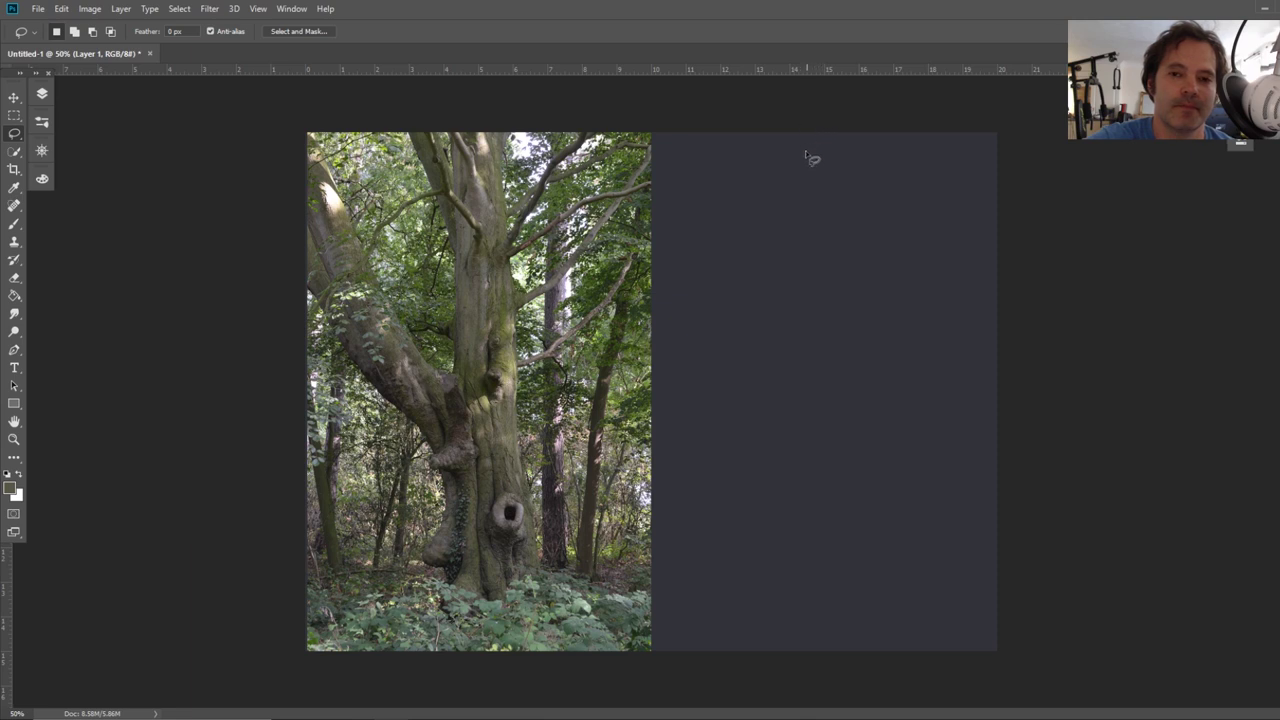
mouse_move(813, 155)
mouse_down()
mouse_move(836, 232)
mouse_move(822, 362)
mouse_move(737, 283)
mouse_move(664, 131)
mouse_move(657, 142)
mouse_move(667, 416)
mouse_move(748, 450)
mouse_up()
click(809, 206)
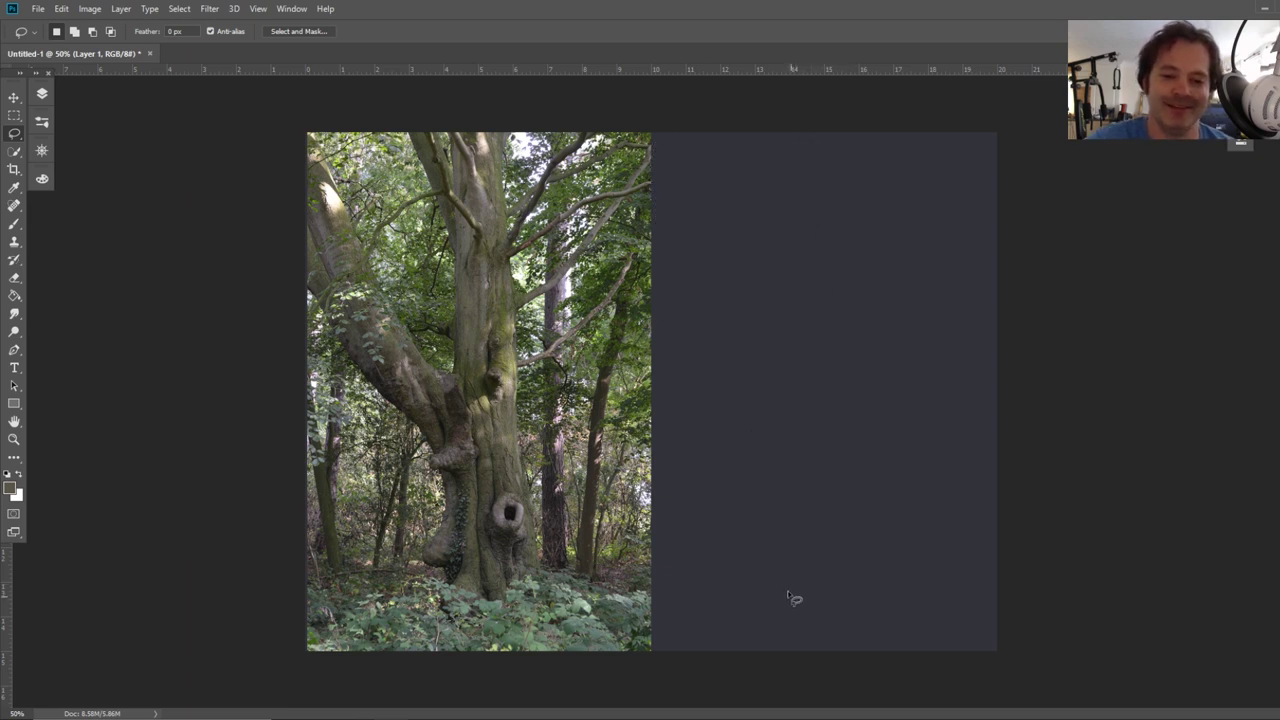
Lasso a tall trunk shape widening towards its base beside the photo and fill it with a sampled olive-grey bark colour using the brush
mouse_move(773, 577)
mouse_down()
mouse_move(869, 584)
mouse_move(880, 569)
mouse_move(859, 370)
mouse_move(874, 123)
mouse_move(817, 123)
mouse_move(806, 137)
mouse_move(773, 567)
mouse_up()
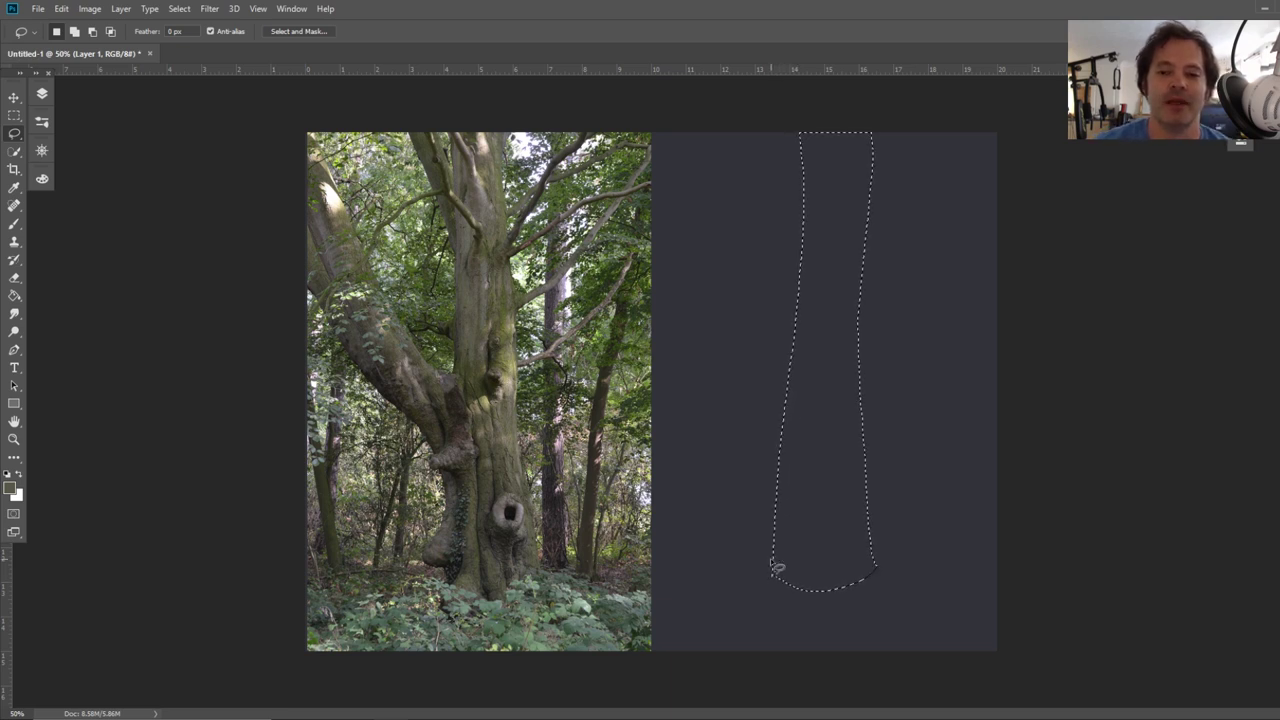
click(15, 188)
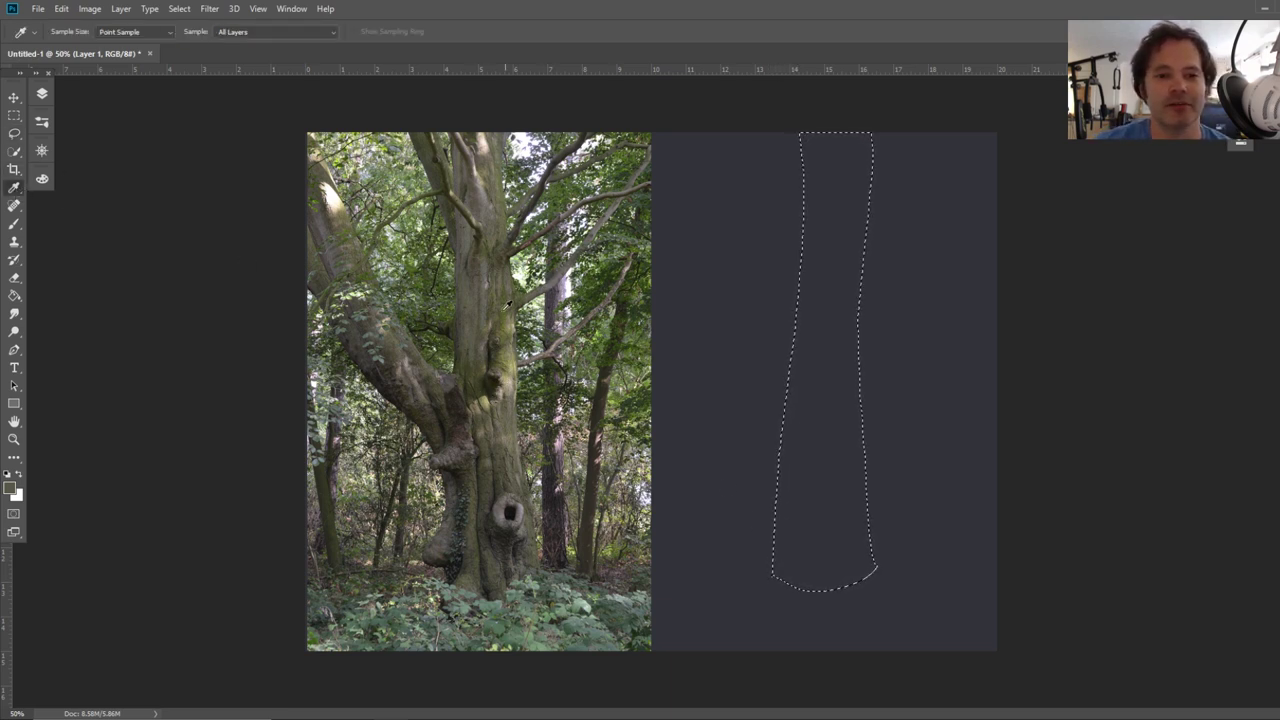
click(14, 224)
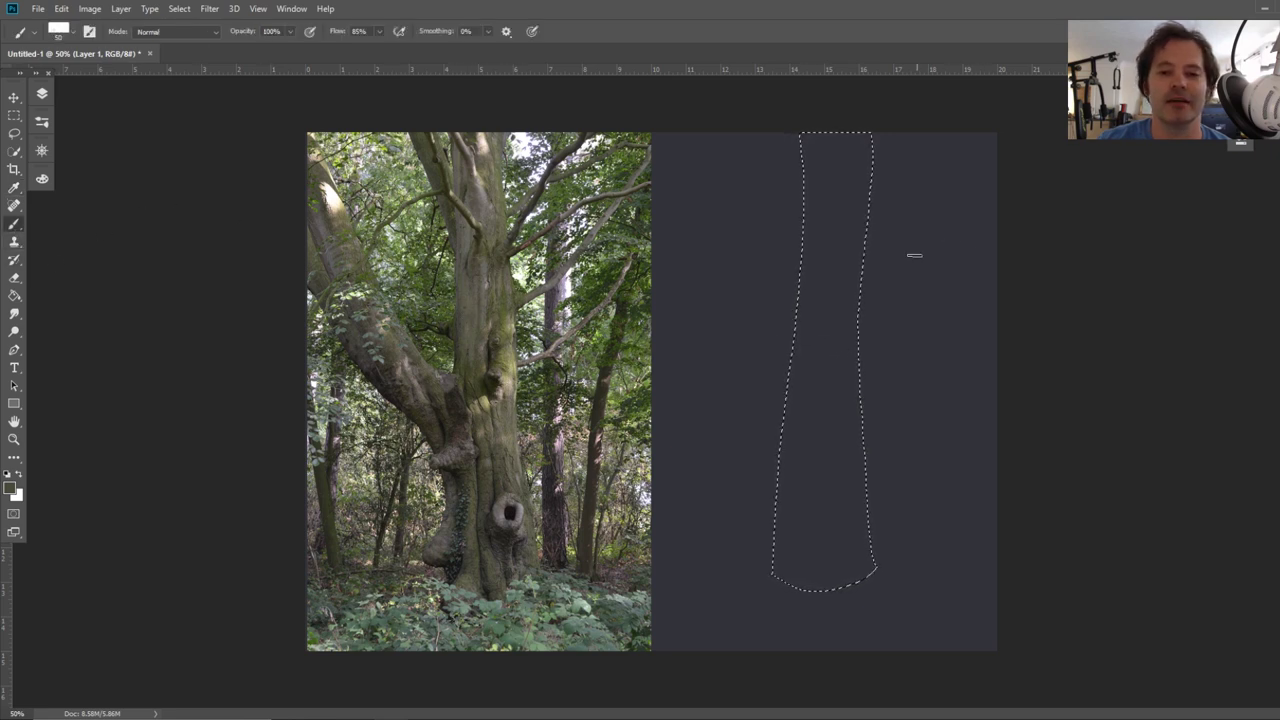
drag(808, 290, 806, 512)
mouse_move(830, 232)
mouse_down()
mouse_move(804, 440)
mouse_move(815, 301)
mouse_move(778, 511)
mouse_move(818, 601)
mouse_move(846, 574)
mouse_move(863, 504)
mouse_move(879, 547)
mouse_move(843, 124)
mouse_move(849, 448)
mouse_move(849, 313)
mouse_move(841, 468)
mouse_move(823, 455)
mouse_move(818, 480)
mouse_move(862, 129)
mouse_move(857, 337)
mouse_move(854, 189)
mouse_move(814, 203)
mouse_move(811, 317)
mouse_move(807, 139)
mouse_move(815, 348)
mouse_up()
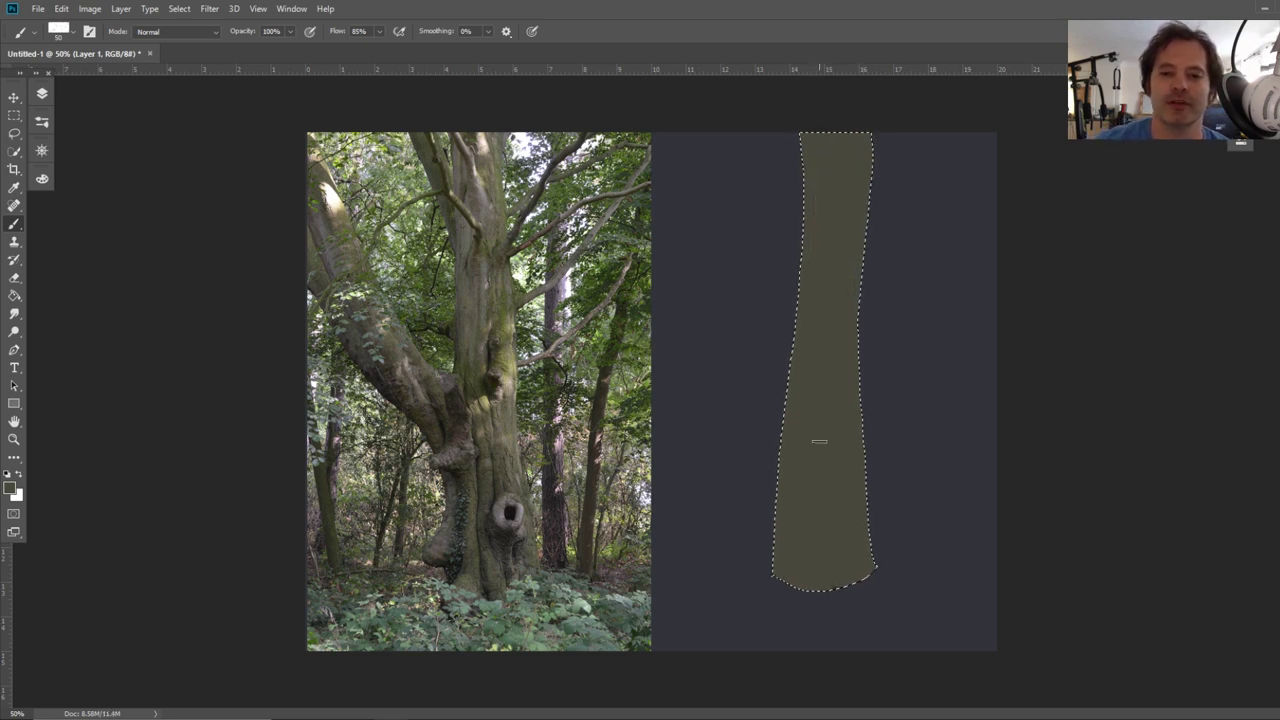
click(15, 133)
click(748, 244)
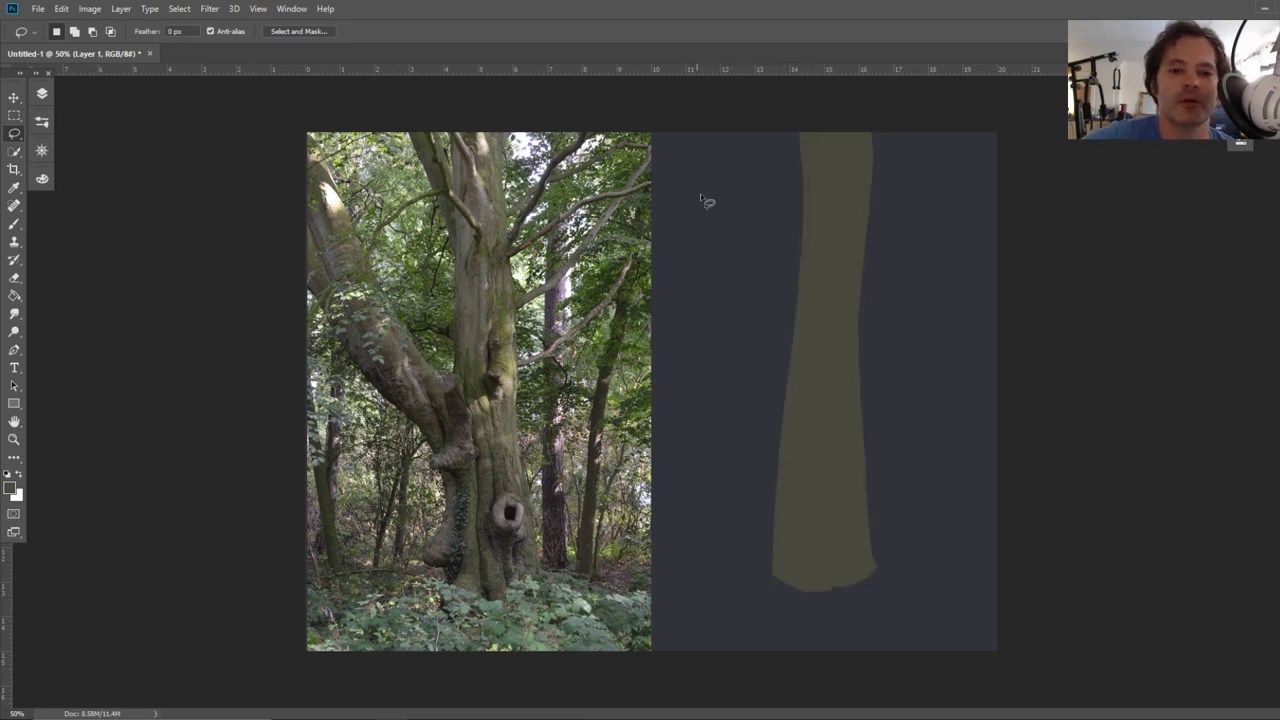
Lasso a thick diagonal branch joining the trunk's left side and paint it with a dark olive-brown sampled from the photo's branch
mouse_move(792, 368)
mouse_down()
mouse_move(647, 128)
mouse_move(655, 277)
mouse_move(732, 401)
mouse_move(820, 475)
mouse_up()
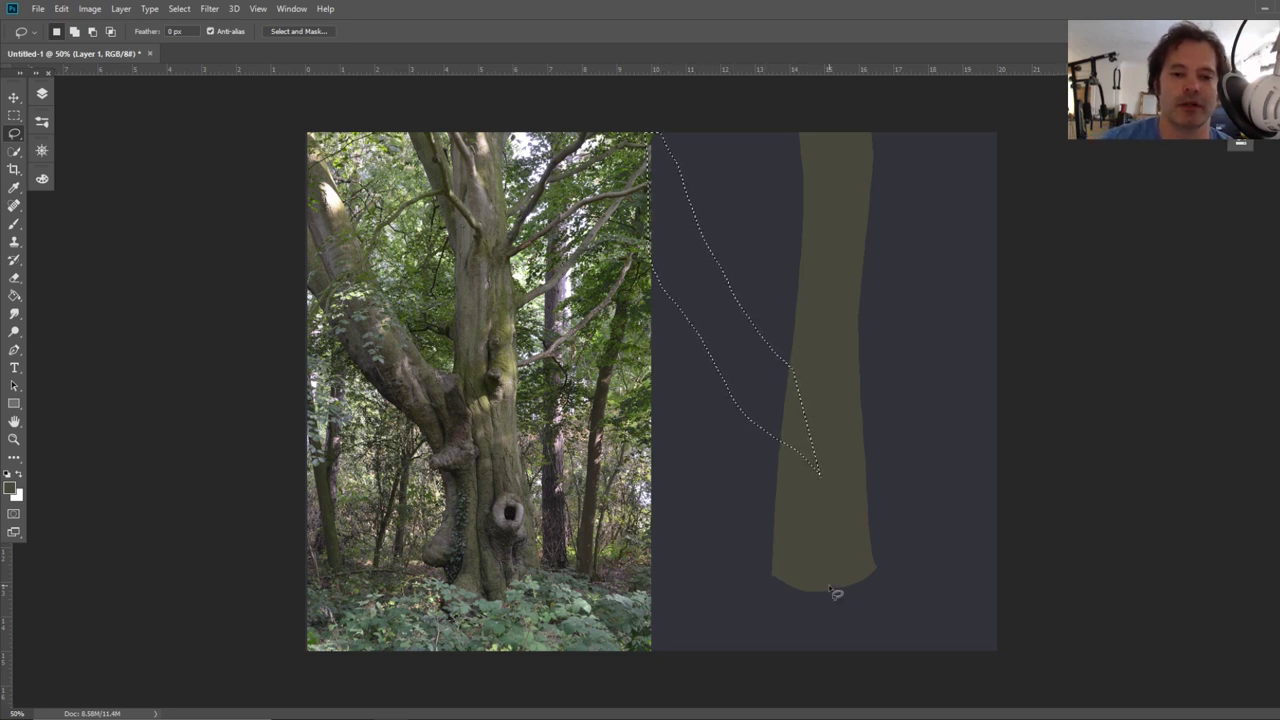
key(i)
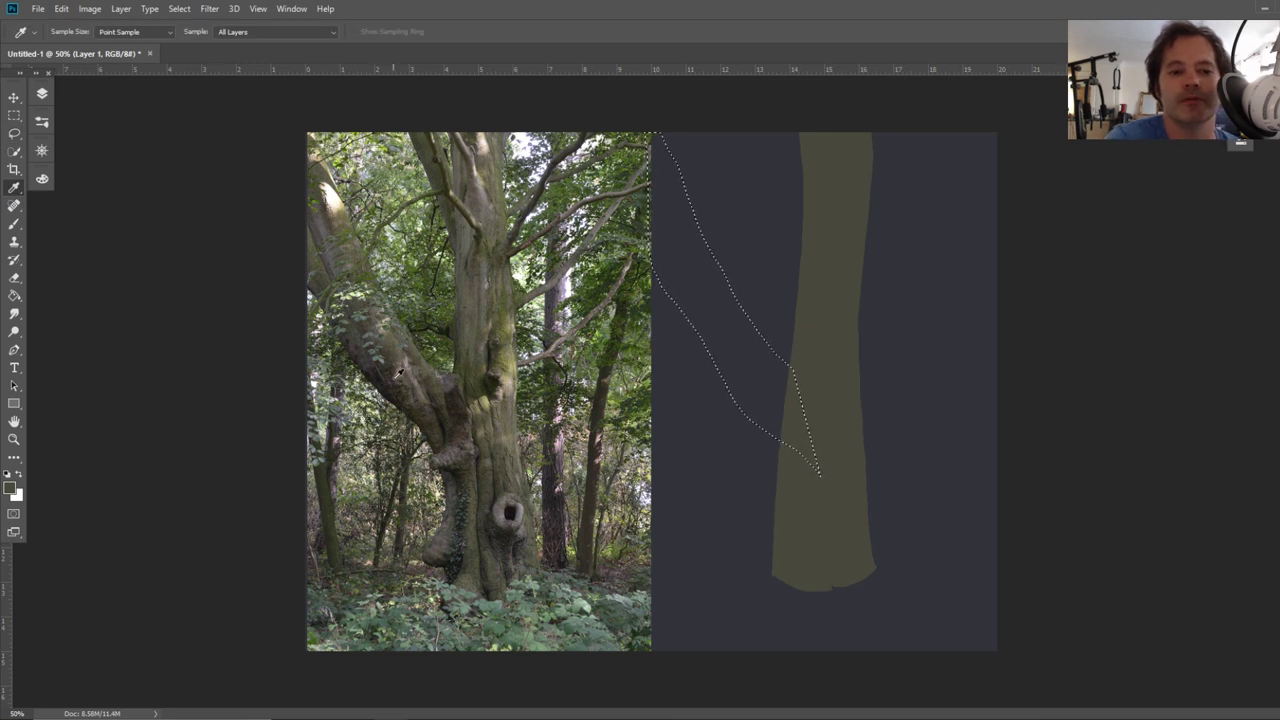
key(b)
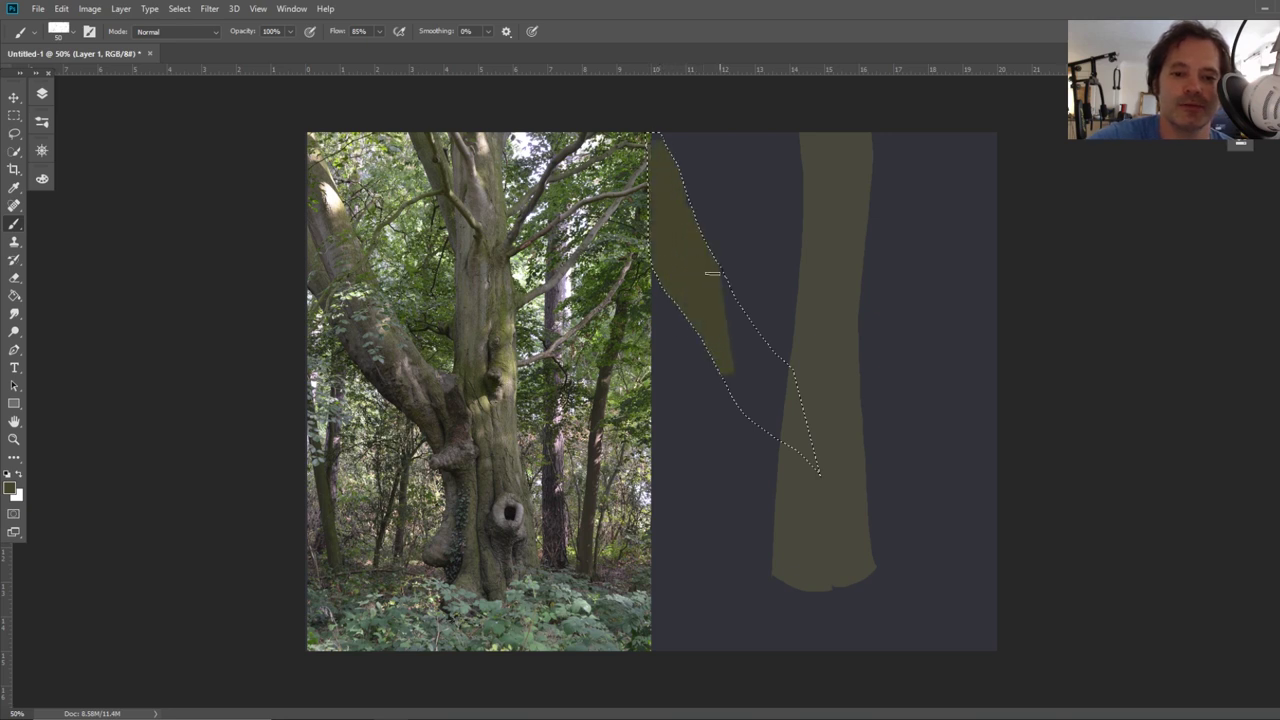
mouse_move(731, 340)
mouse_down()
mouse_move(747, 385)
mouse_move(762, 364)
mouse_move(776, 403)
mouse_move(786, 394)
mouse_move(809, 488)
mouse_move(801, 413)
mouse_move(808, 457)
mouse_up()
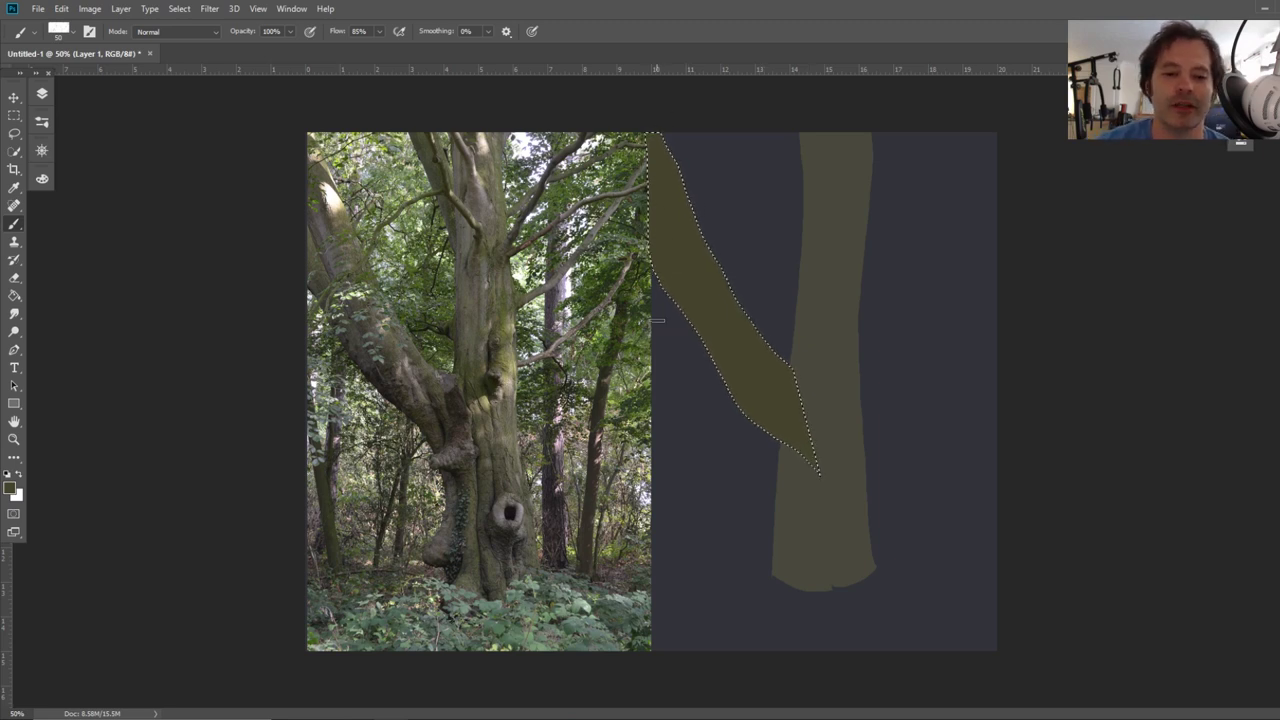
Shade the diagonal branch's lower-left side with a greyer bark tone sampled from the photo and clear the selection
click(22, 190)
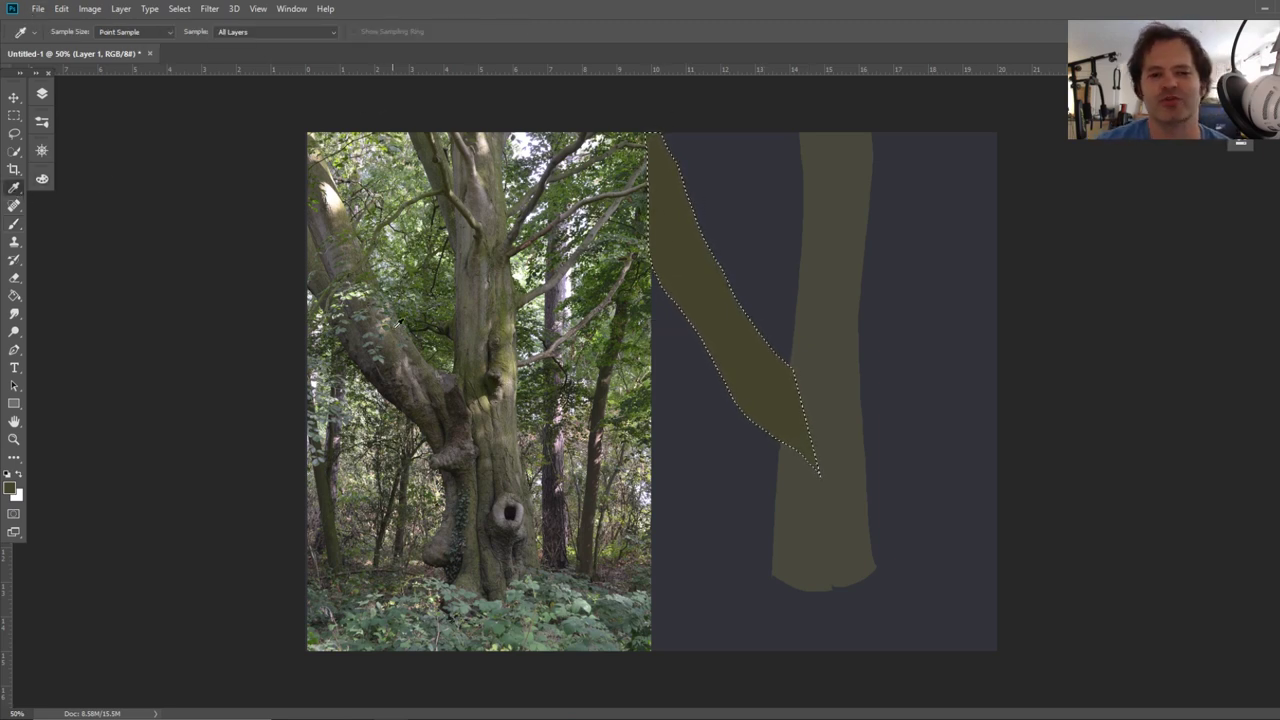
click(15, 226)
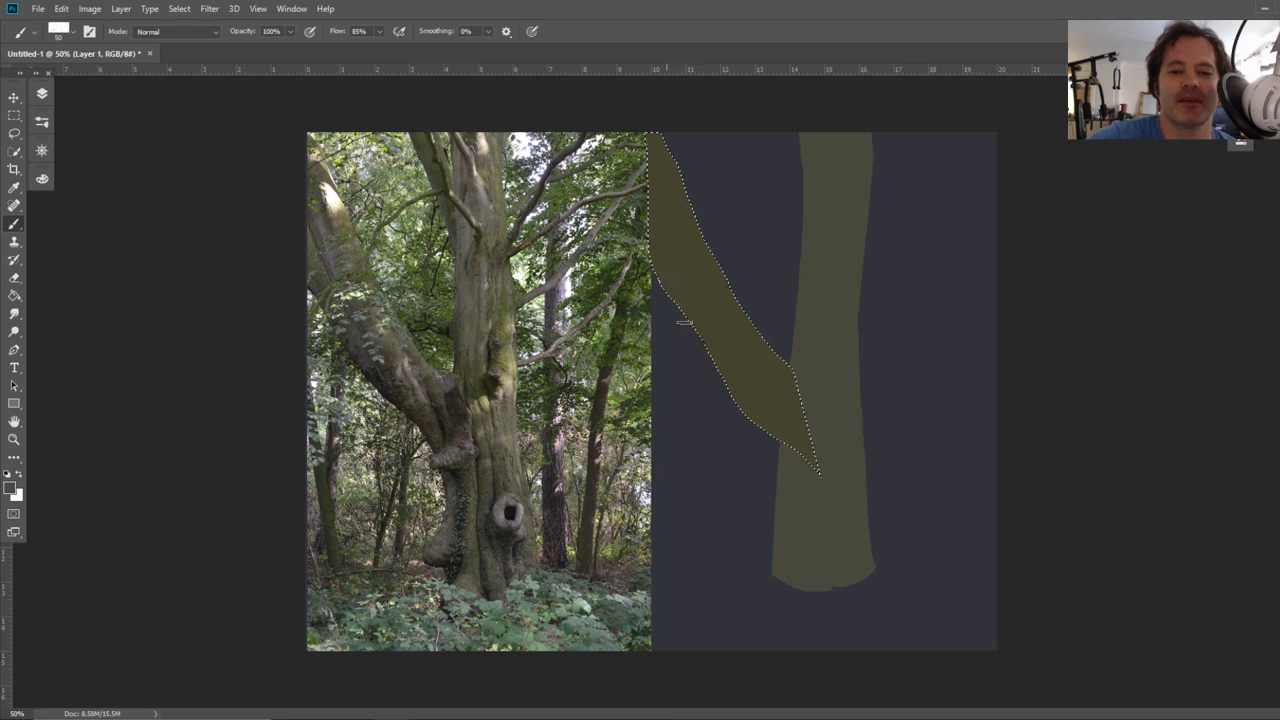
drag(712, 353, 647, 160)
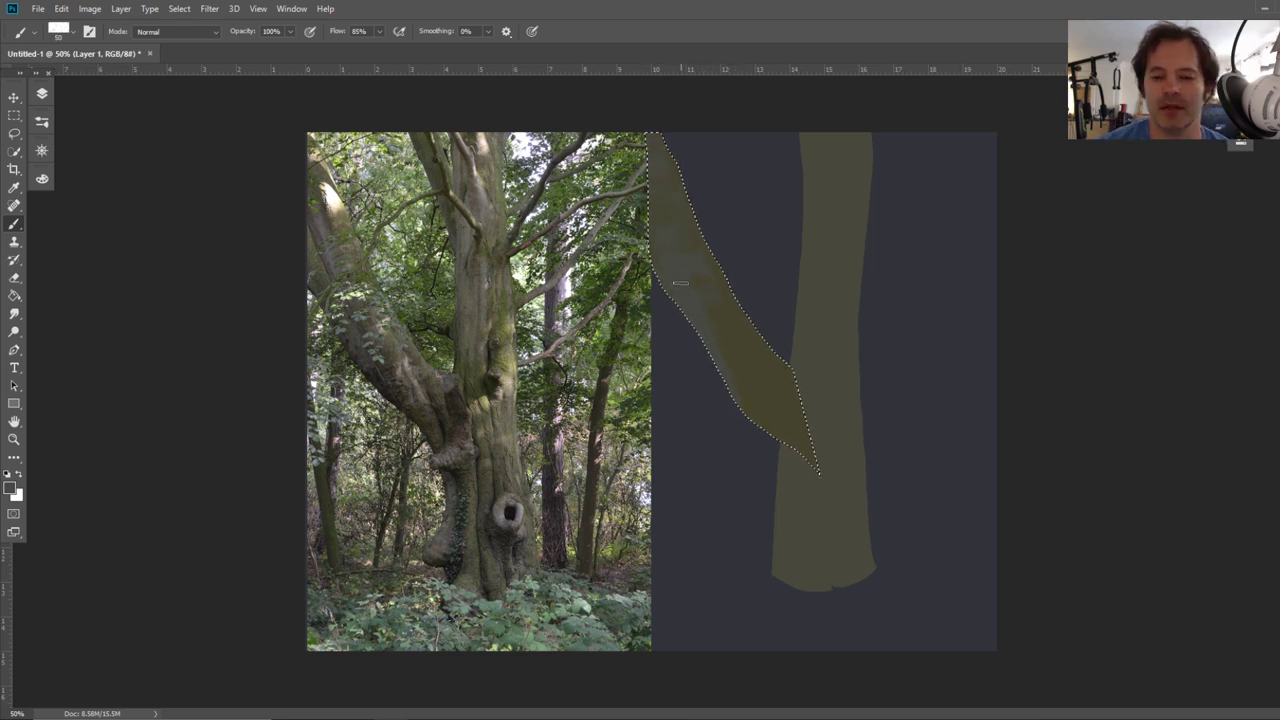
click(14, 133)
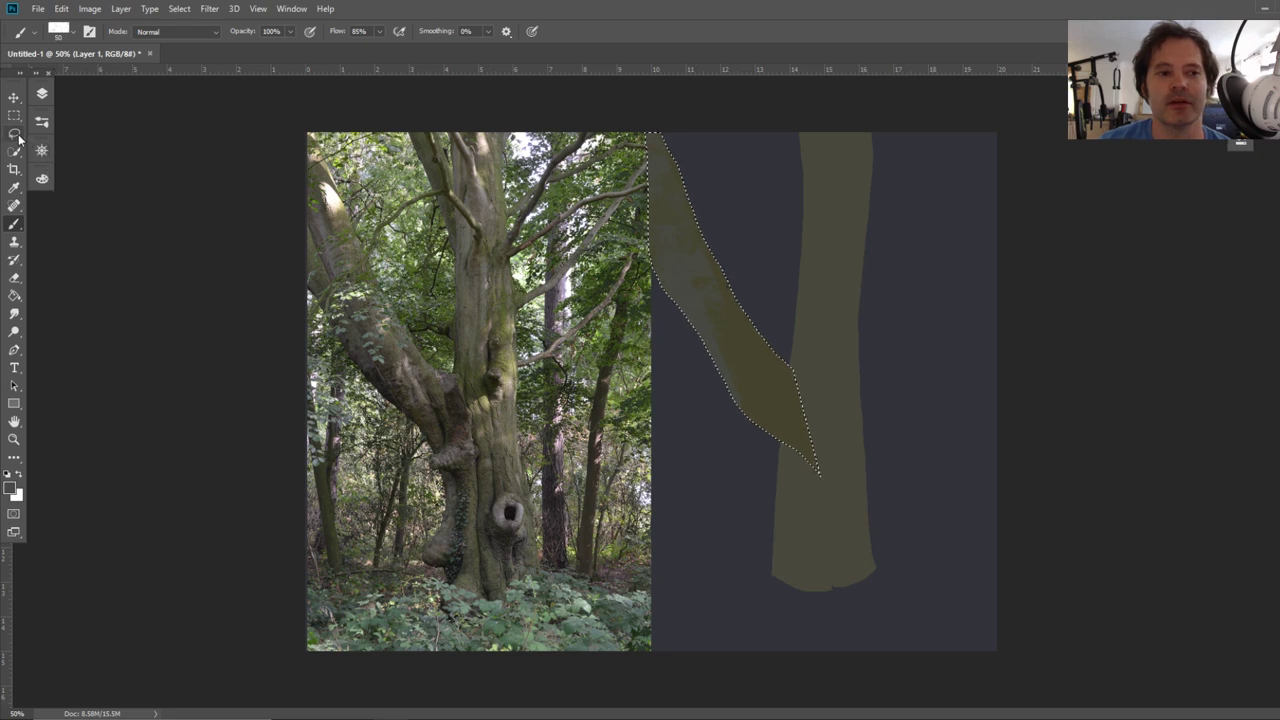
key(ctrl+d)
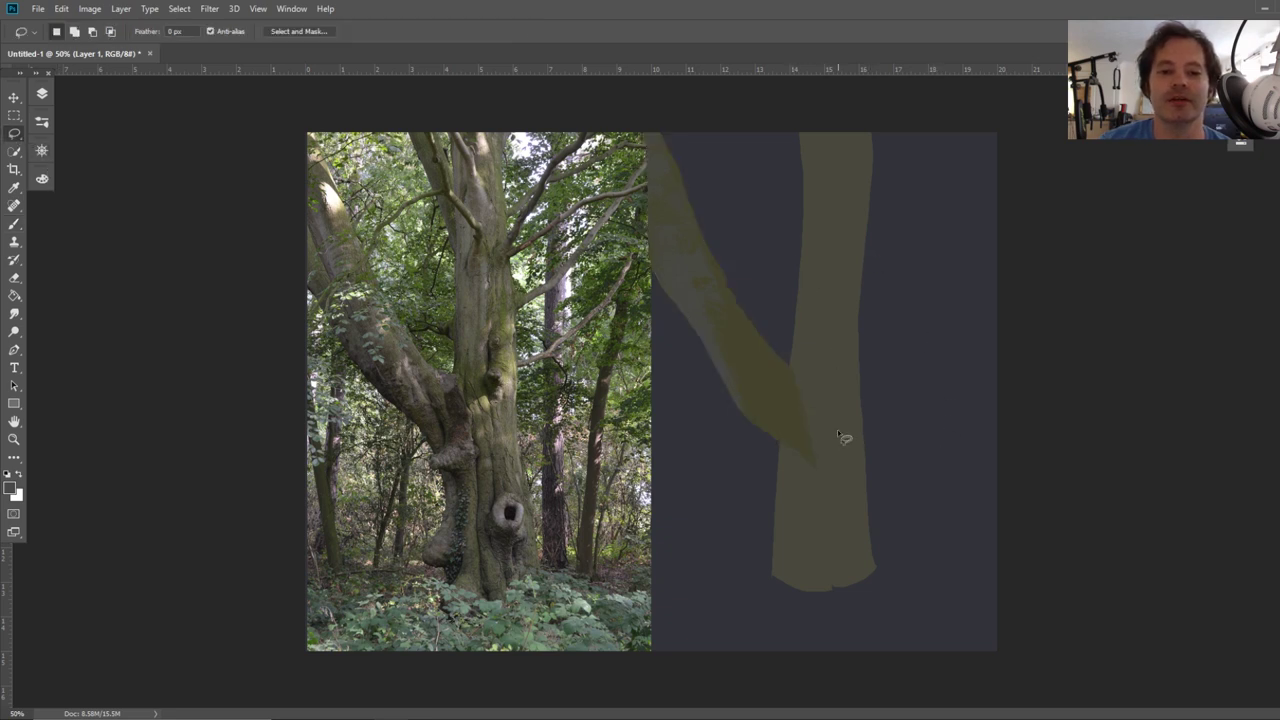
Add a new layer above Layer 1 and brush sampled brown bark tones over the trunk and branch to blend their junction
click(14, 187)
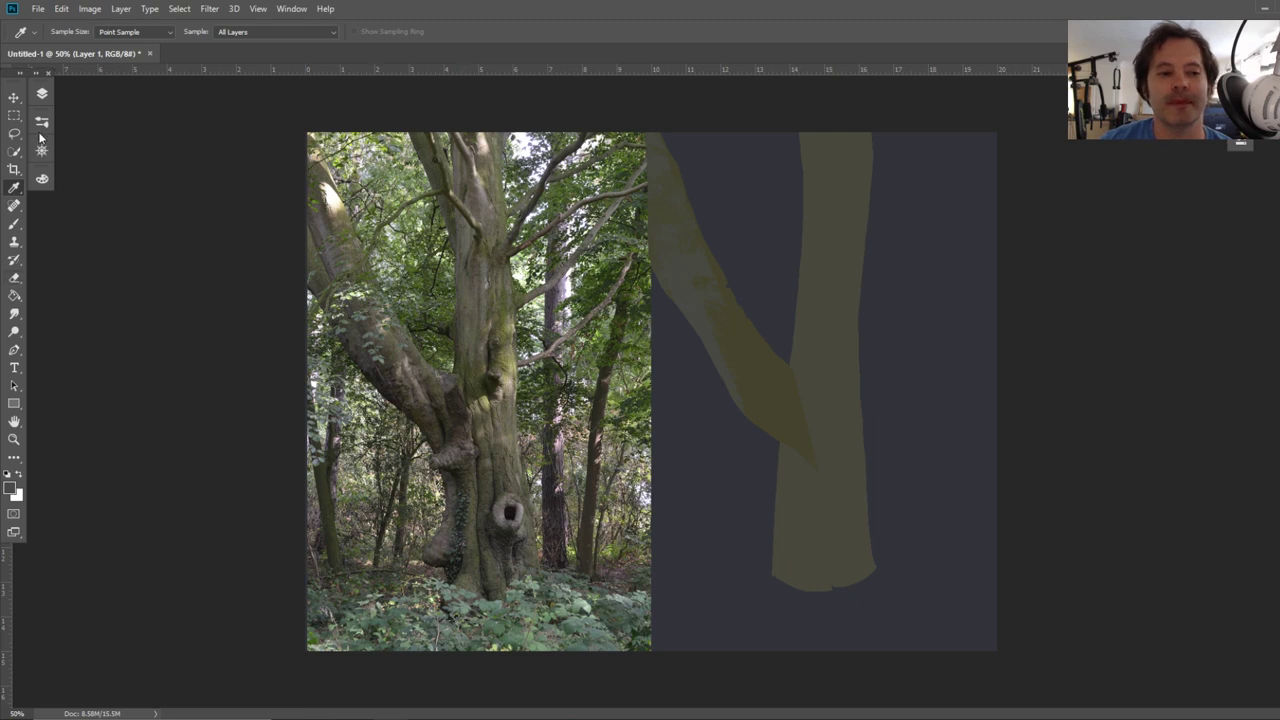
click(41, 93)
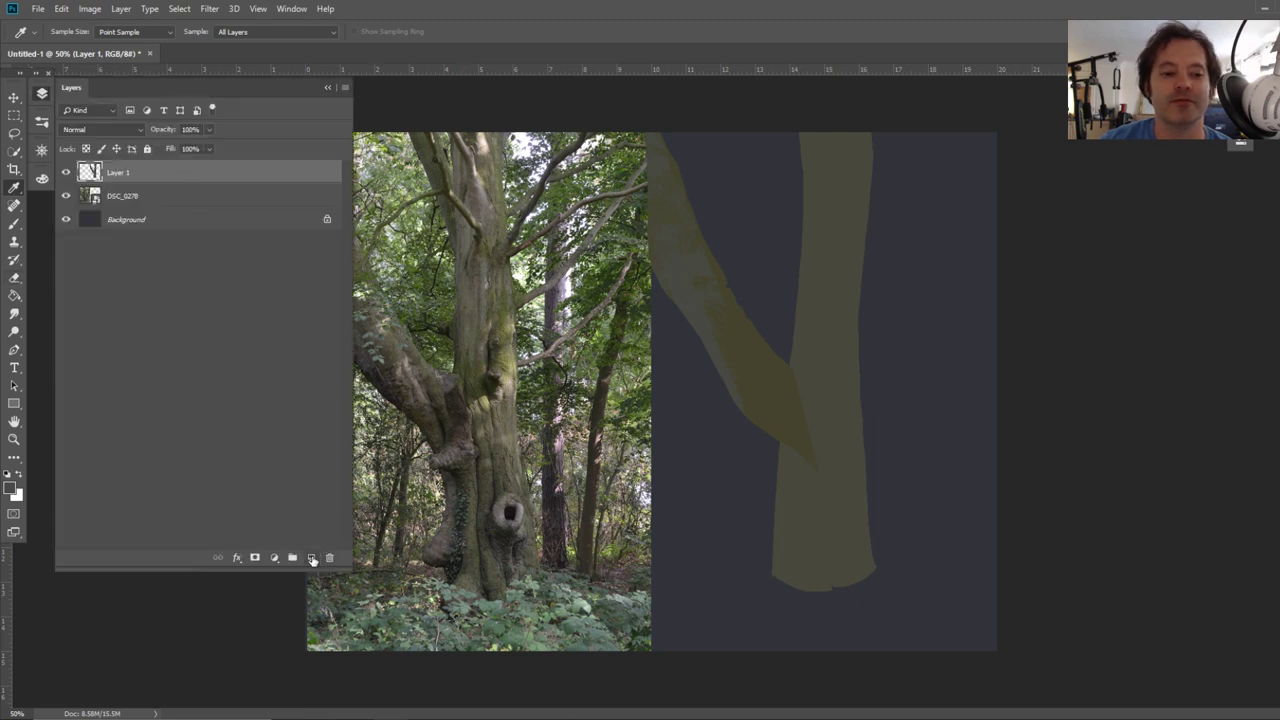
click(311, 557)
click(327, 88)
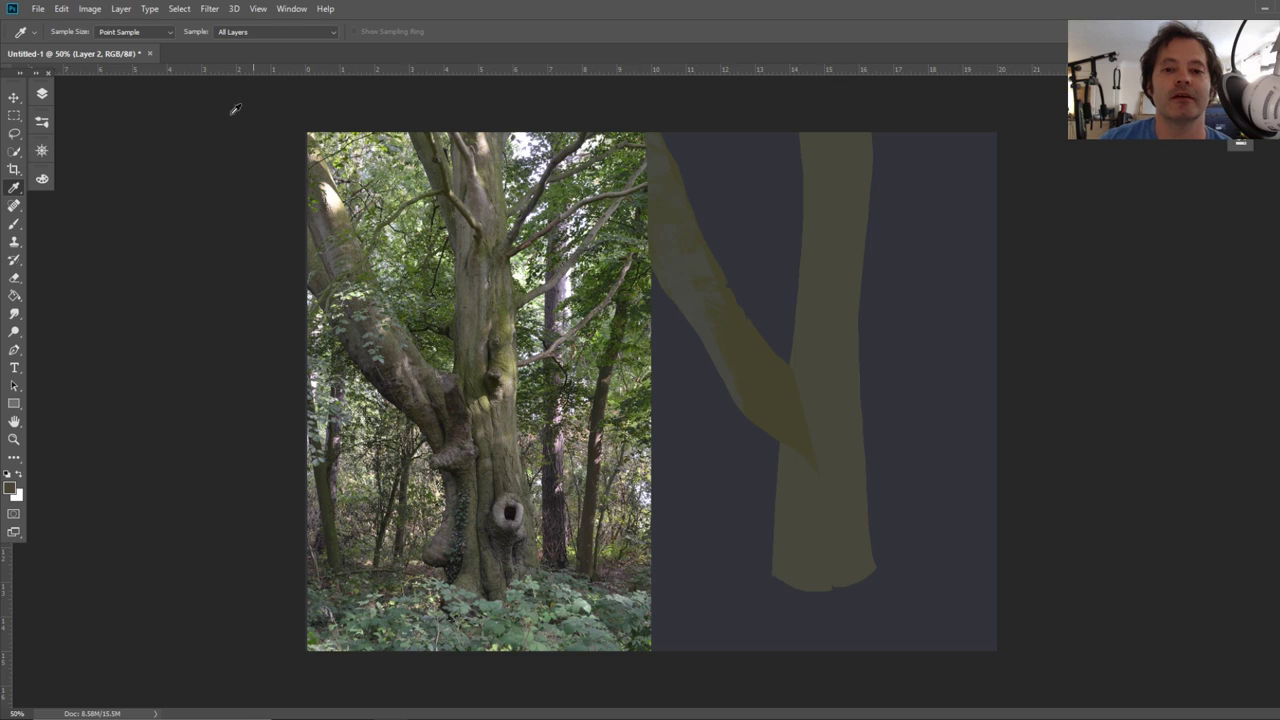
click(15, 228)
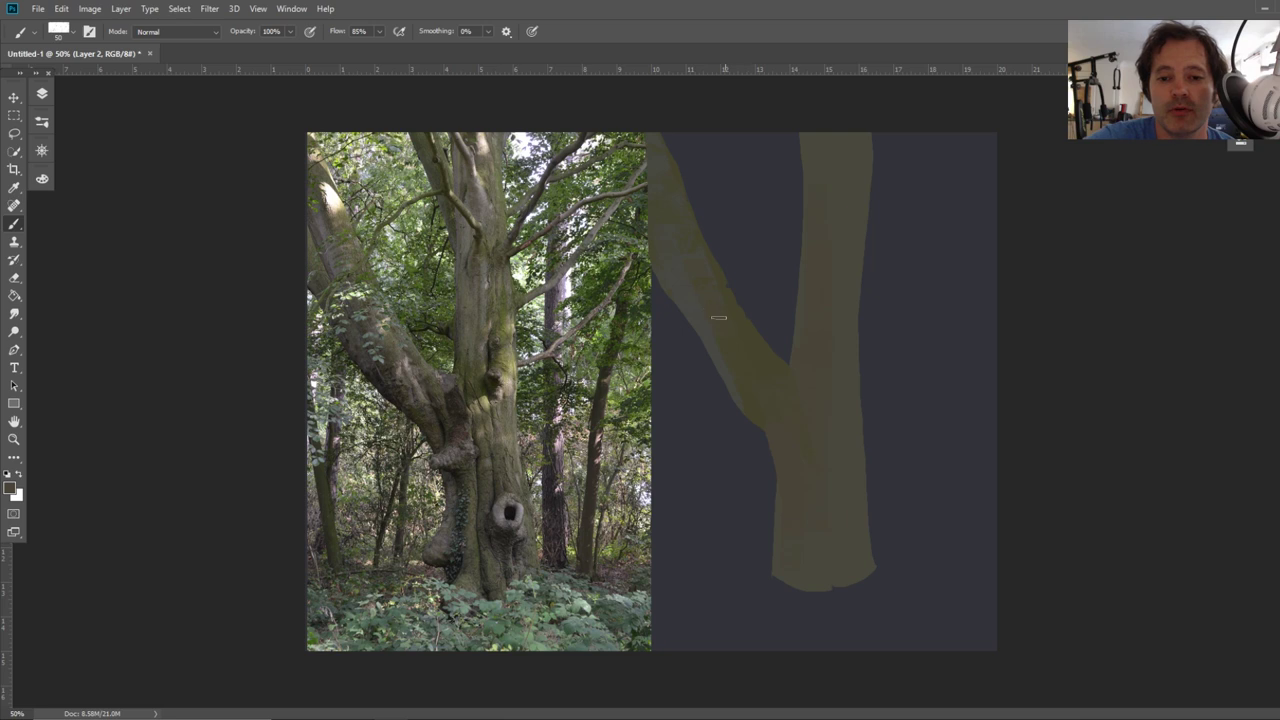
drag(700, 264, 778, 364)
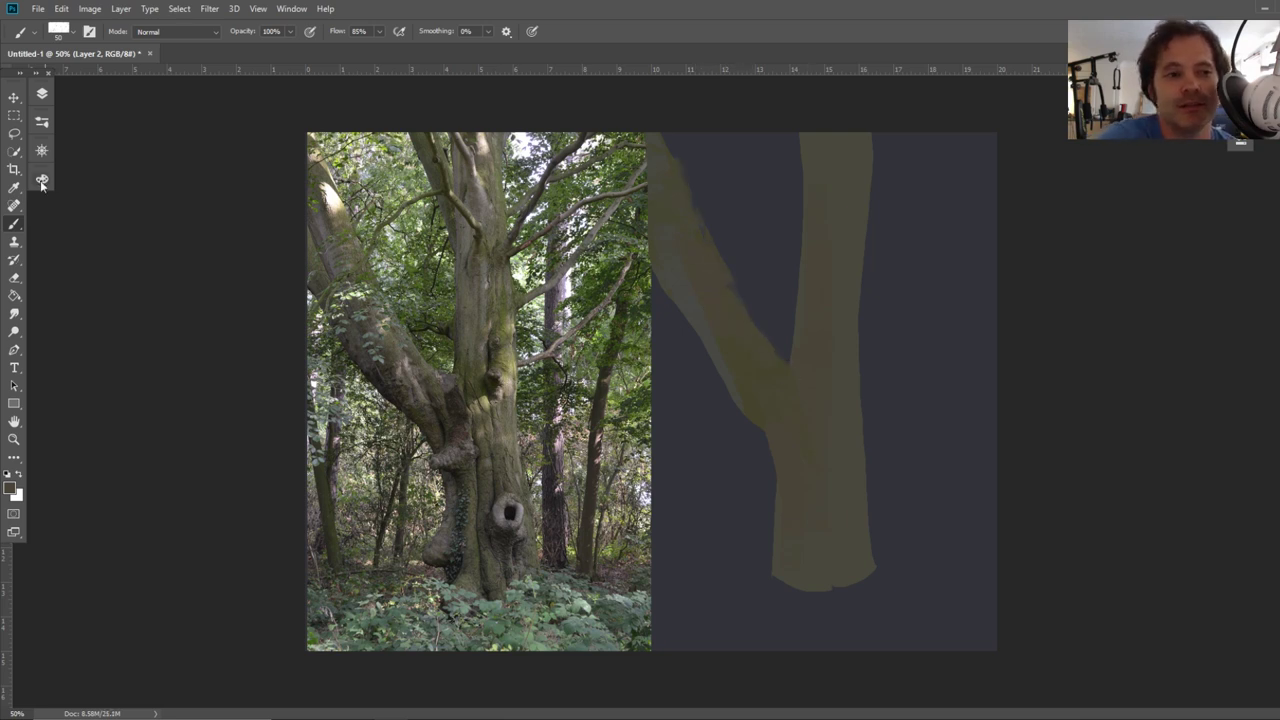
Lasso a narrow strip just outside the diagonal branch's upper edge, clear the paint spilling into it, and deselect
click(14, 133)
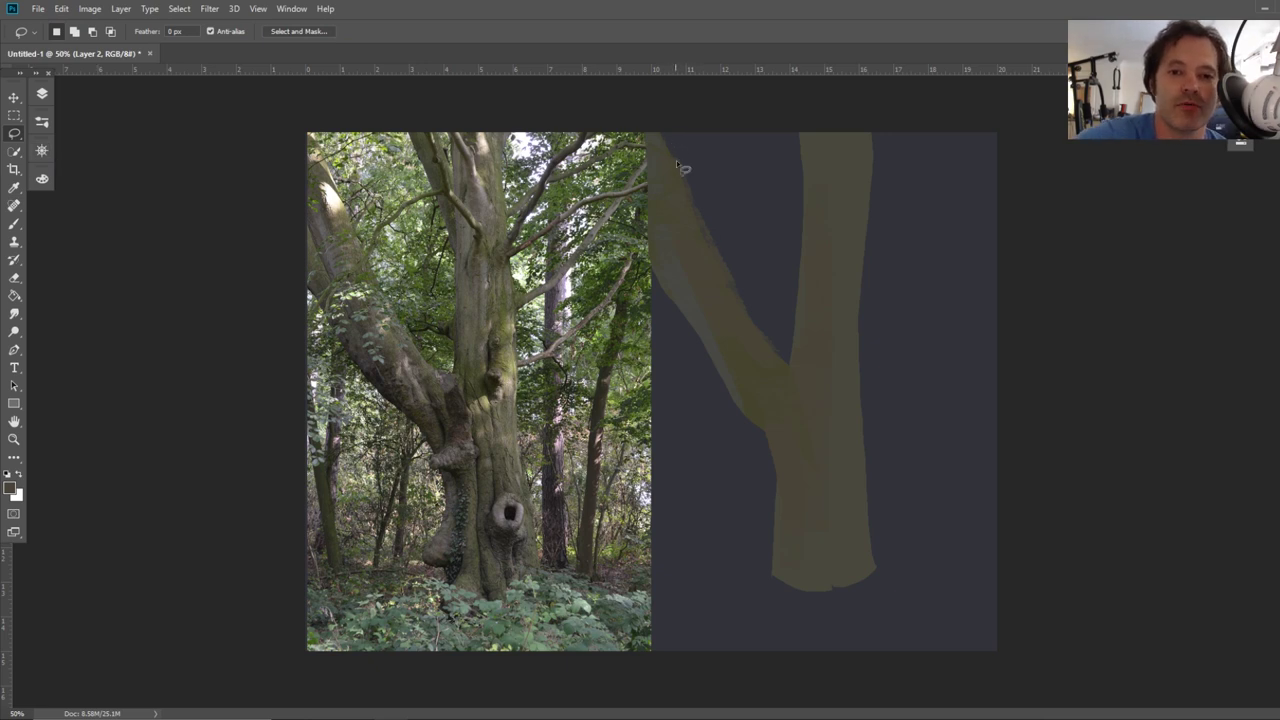
mouse_move(663, 134)
mouse_down()
mouse_move(733, 286)
mouse_move(782, 350)
mouse_move(690, 133)
mouse_up()
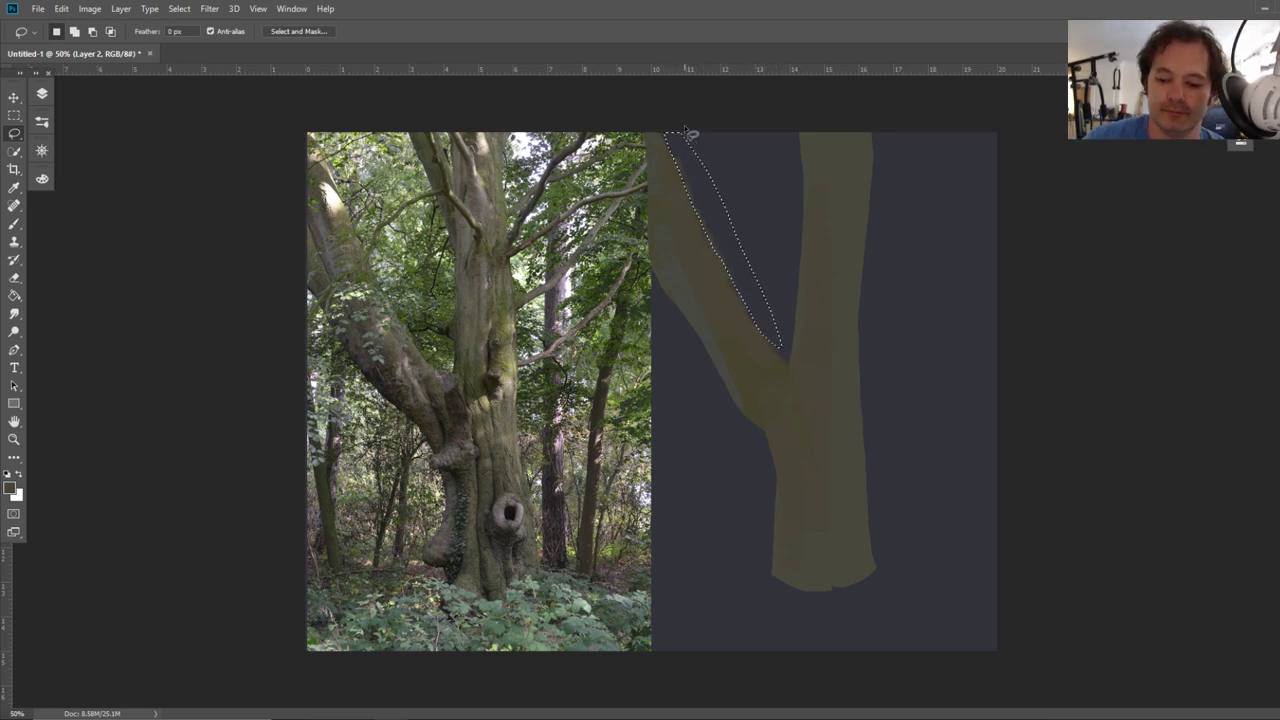
click(940, 357)
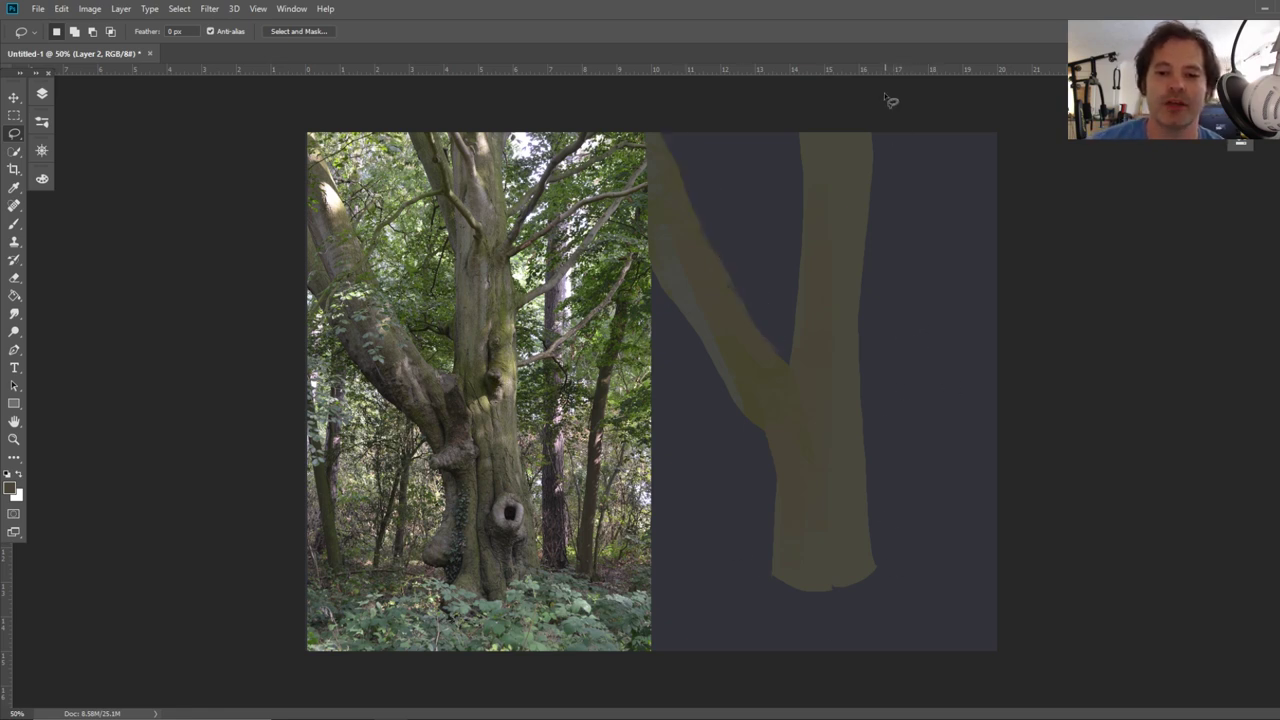
Merge Layer 2 and Layer 1 into a single painting layer
click(41, 93)
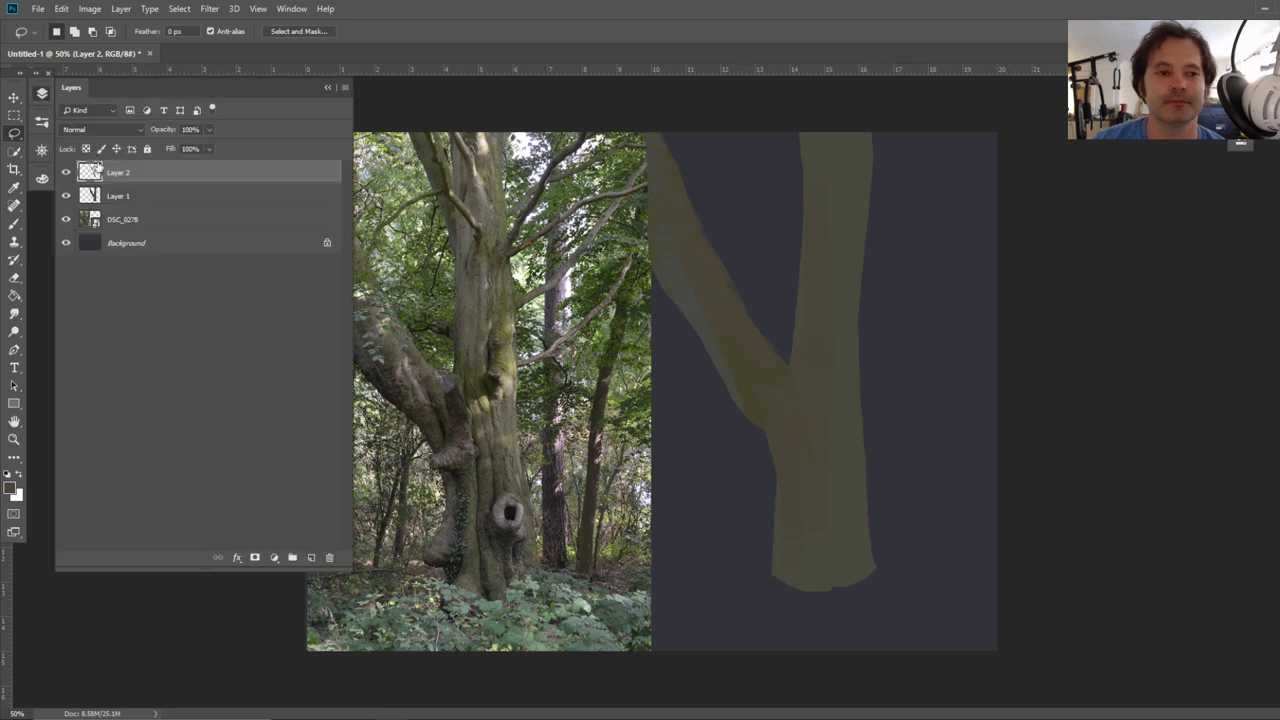
shift+click(137, 198)
right_click(138, 198)
click(265, 543)
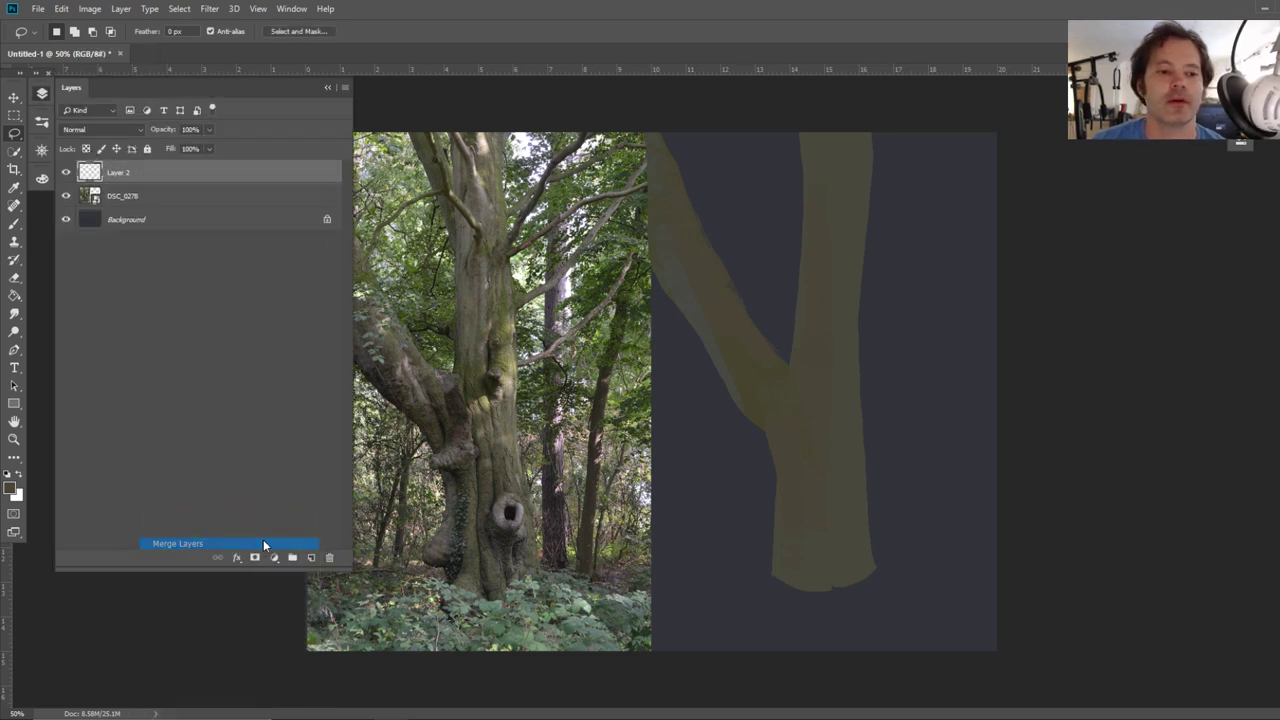
Add a layer beneath Layer 2 and brush foliage green sampled from the photo into the fork between the trunk and diagonal branch
click(311, 557)
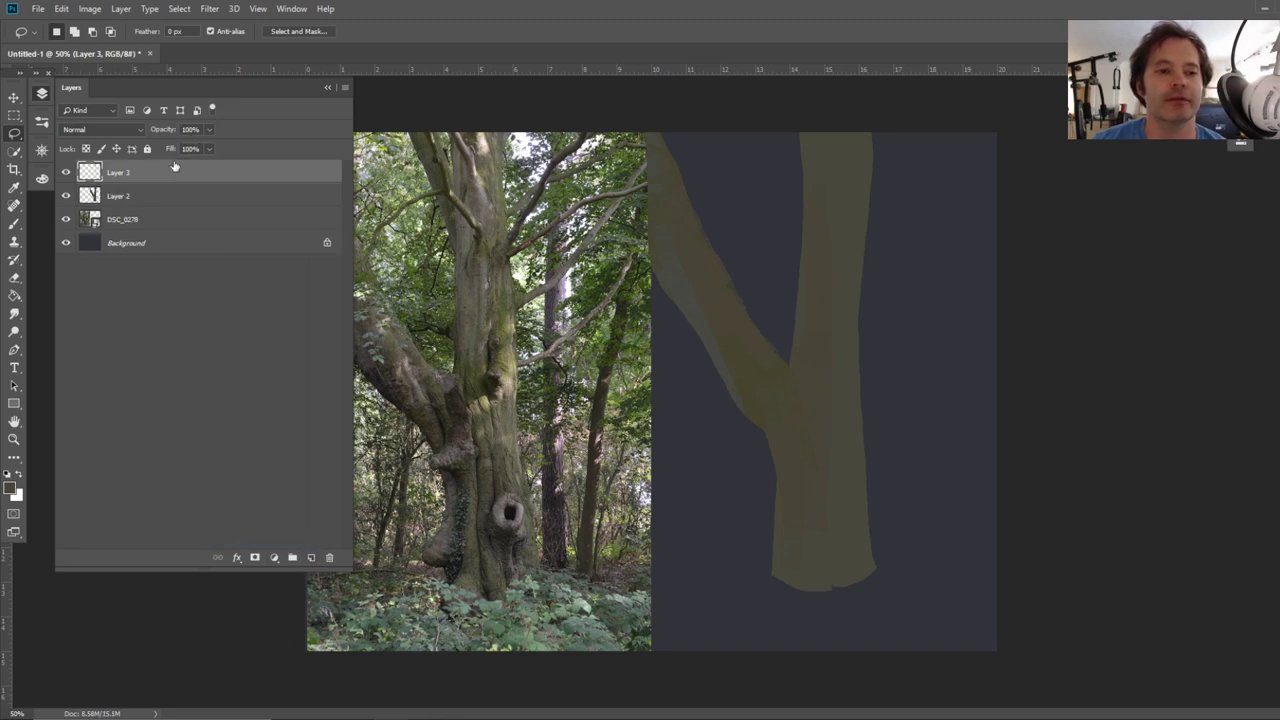
drag(172, 175, 181, 203)
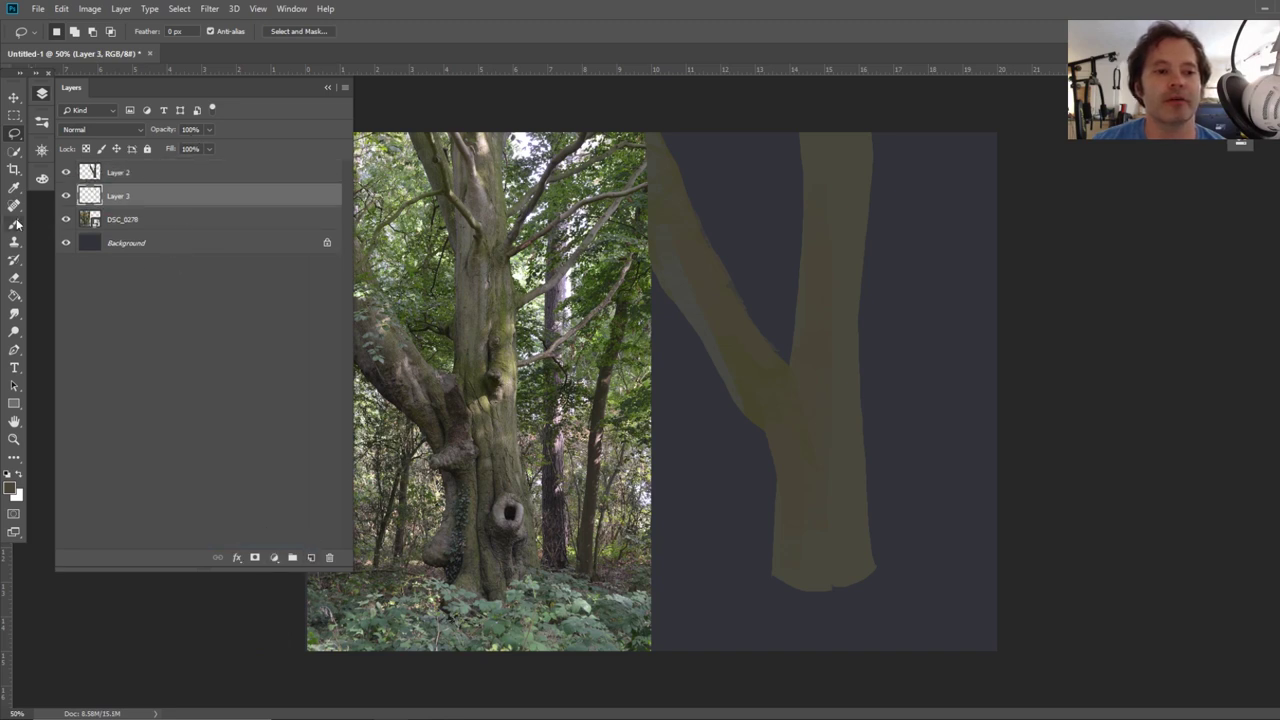
click(14, 187)
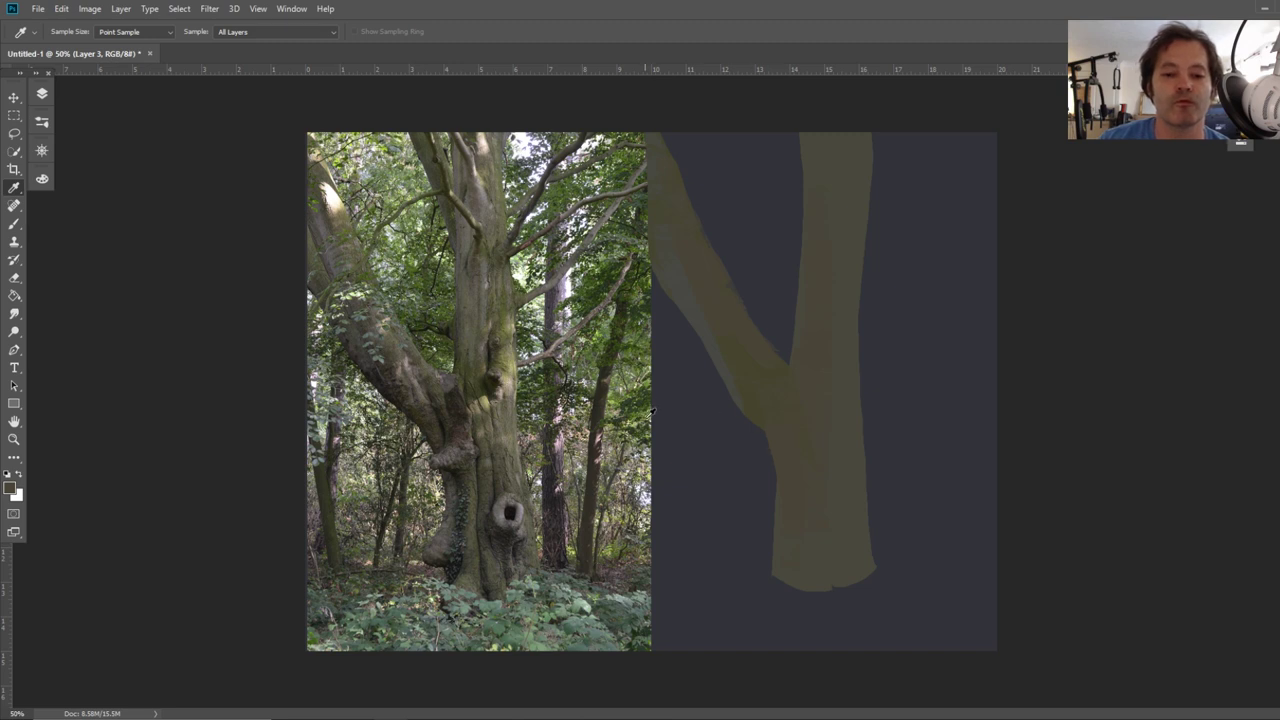
click(14, 224)
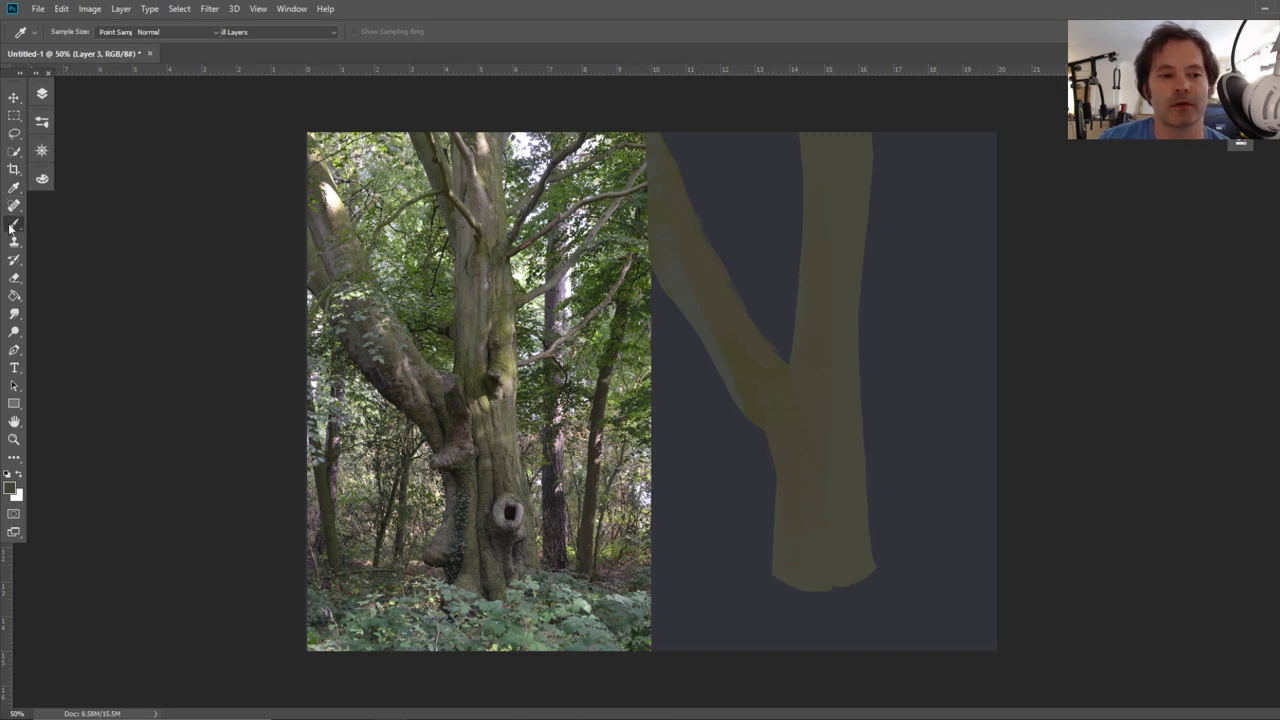
mouse_move(795, 273)
mouse_down()
mouse_move(781, 364)
mouse_move(791, 341)
mouse_up()
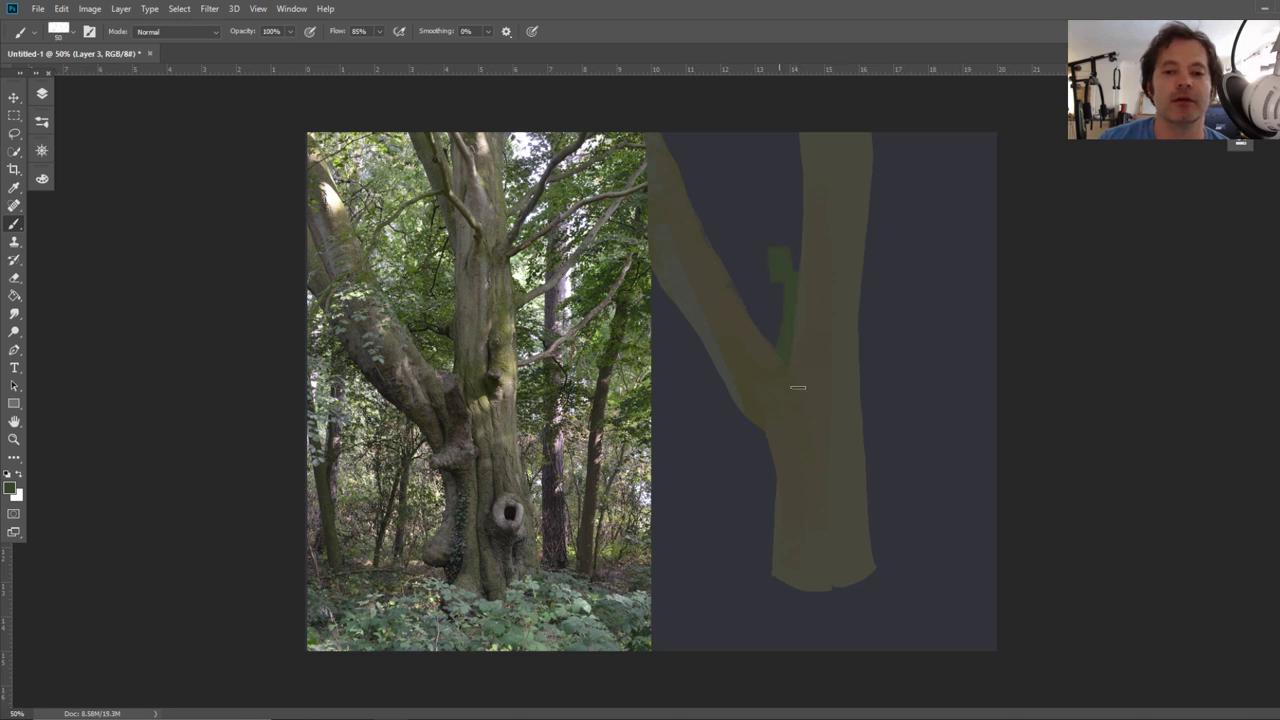
drag(755, 286, 742, 268)
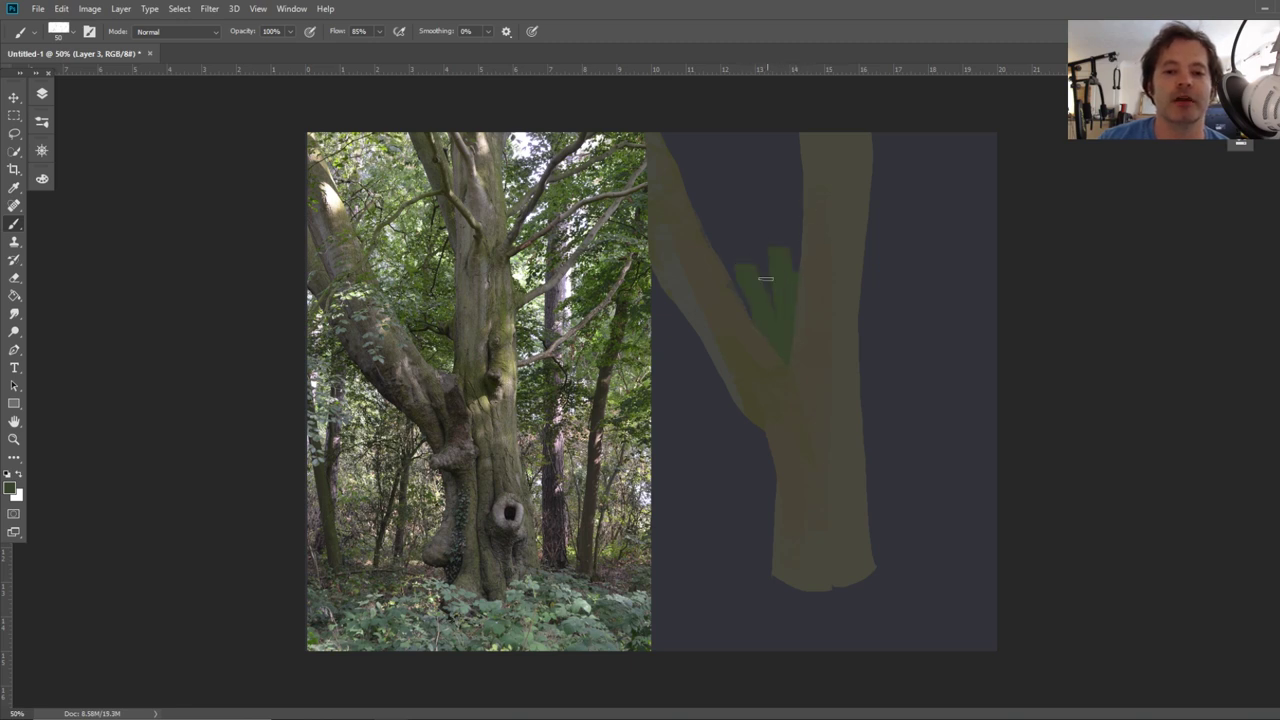
Sample another foliage green and extend the painted patch upward along the inner edge of the diagonal branch
click(13, 188)
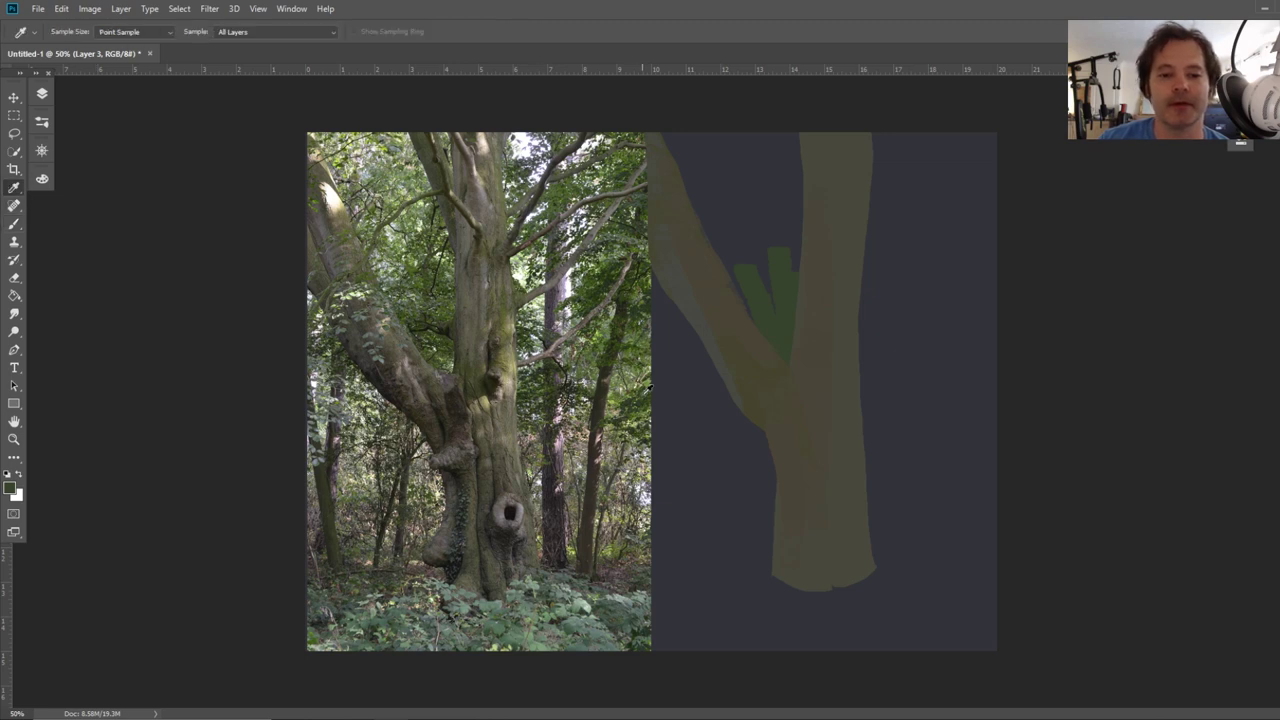
click(14, 224)
click(630, 400)
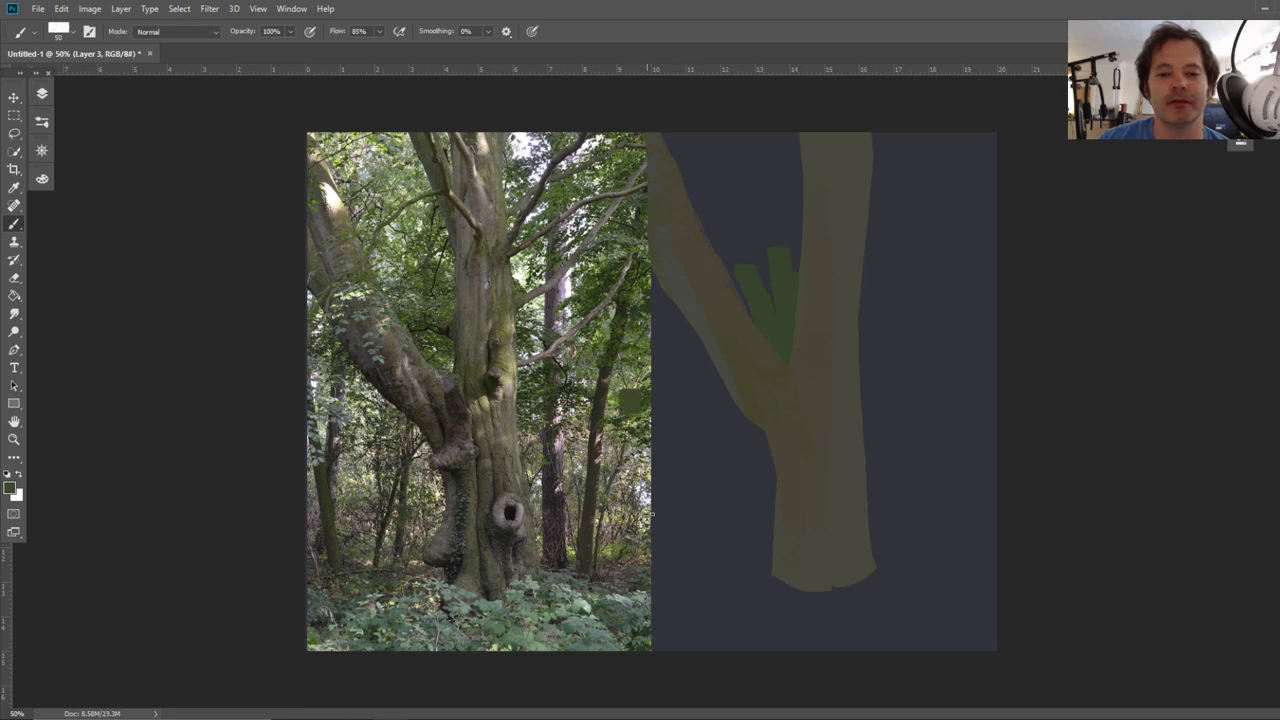
key(ctrl+z)
click(764, 286)
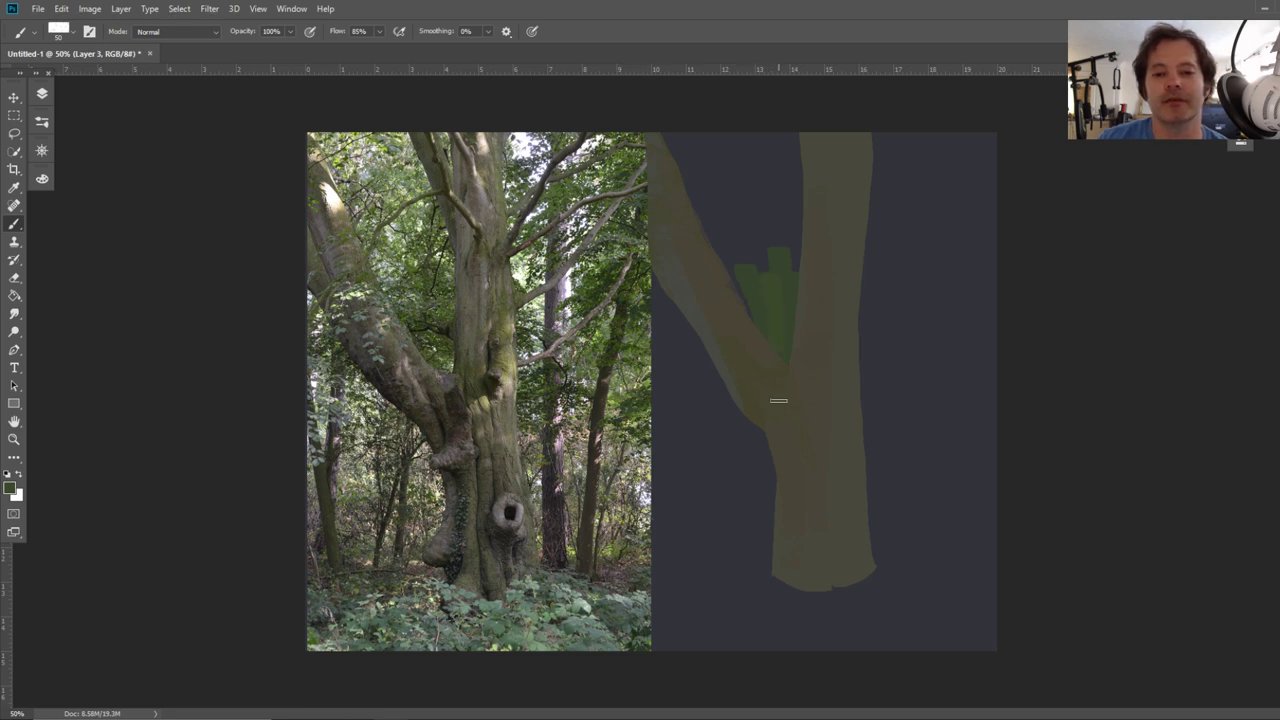
drag(712, 206, 770, 290)
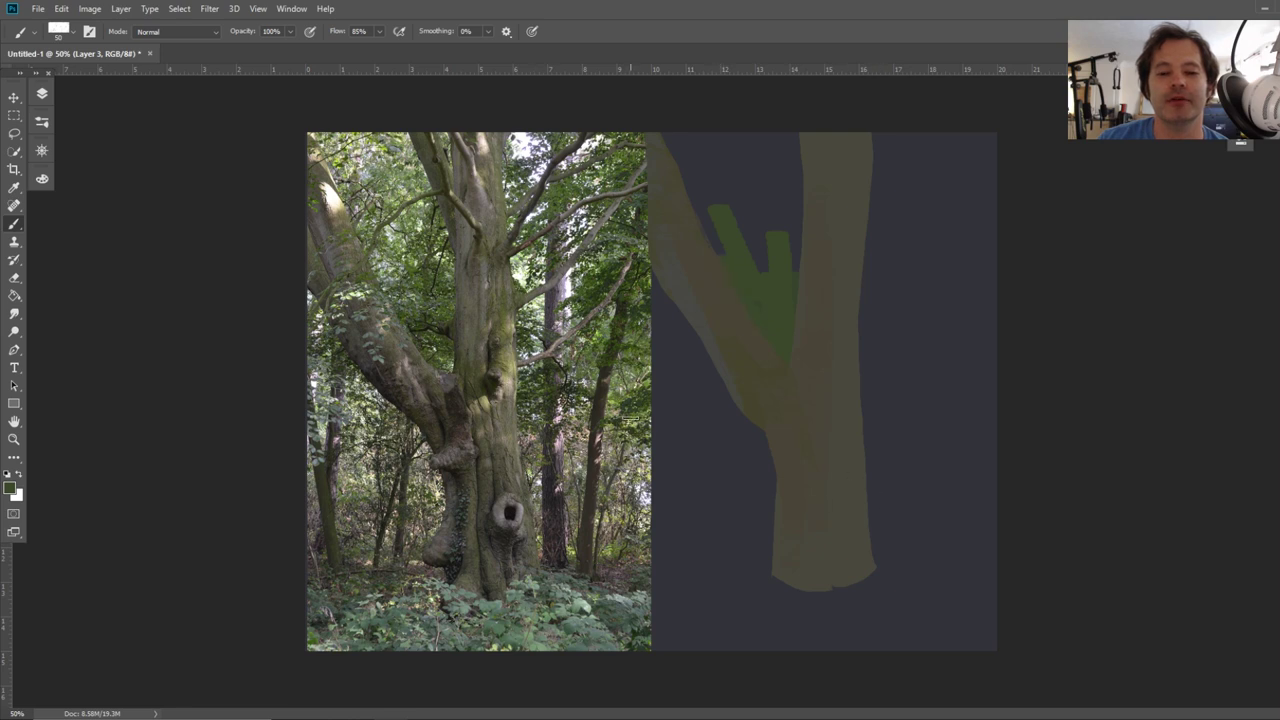
mouse_move(630, 437)
mouse_down()
mouse_move(608, 440)
mouse_move(646, 464)
mouse_up()
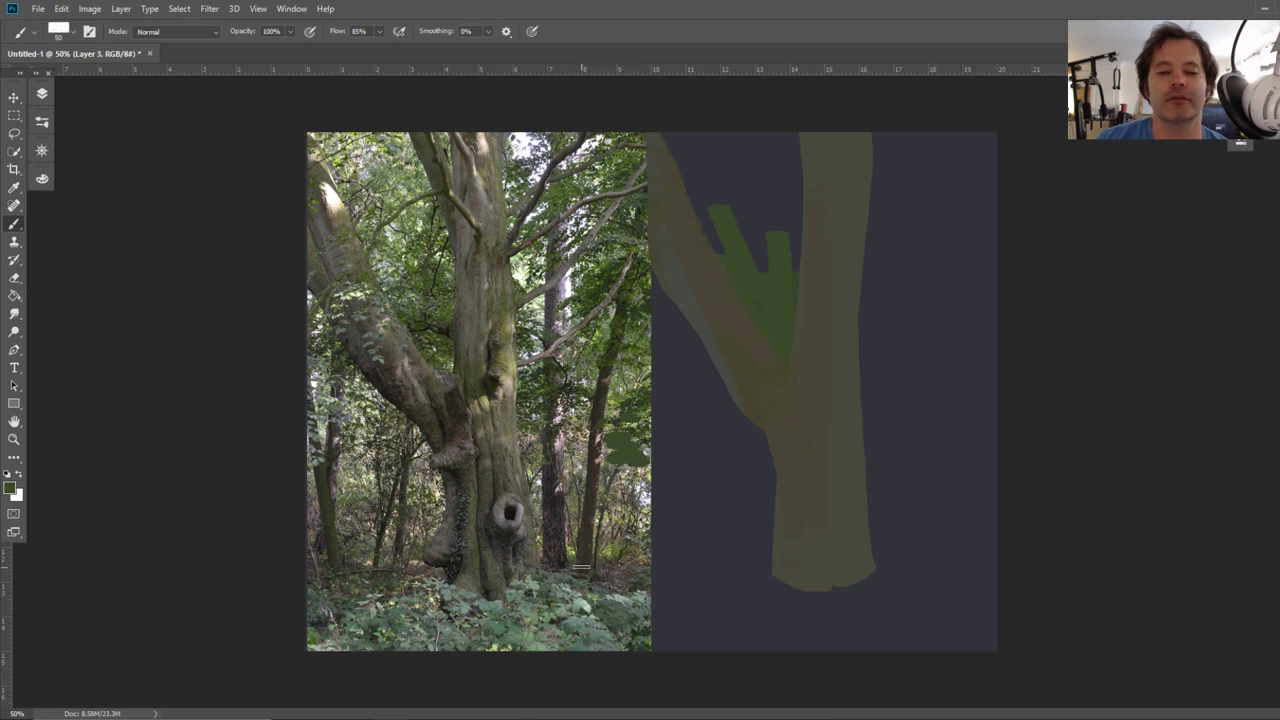
key(ctrl+z)
key(ctrl+z)
key(ctrl+z)
key(ctrl+z)
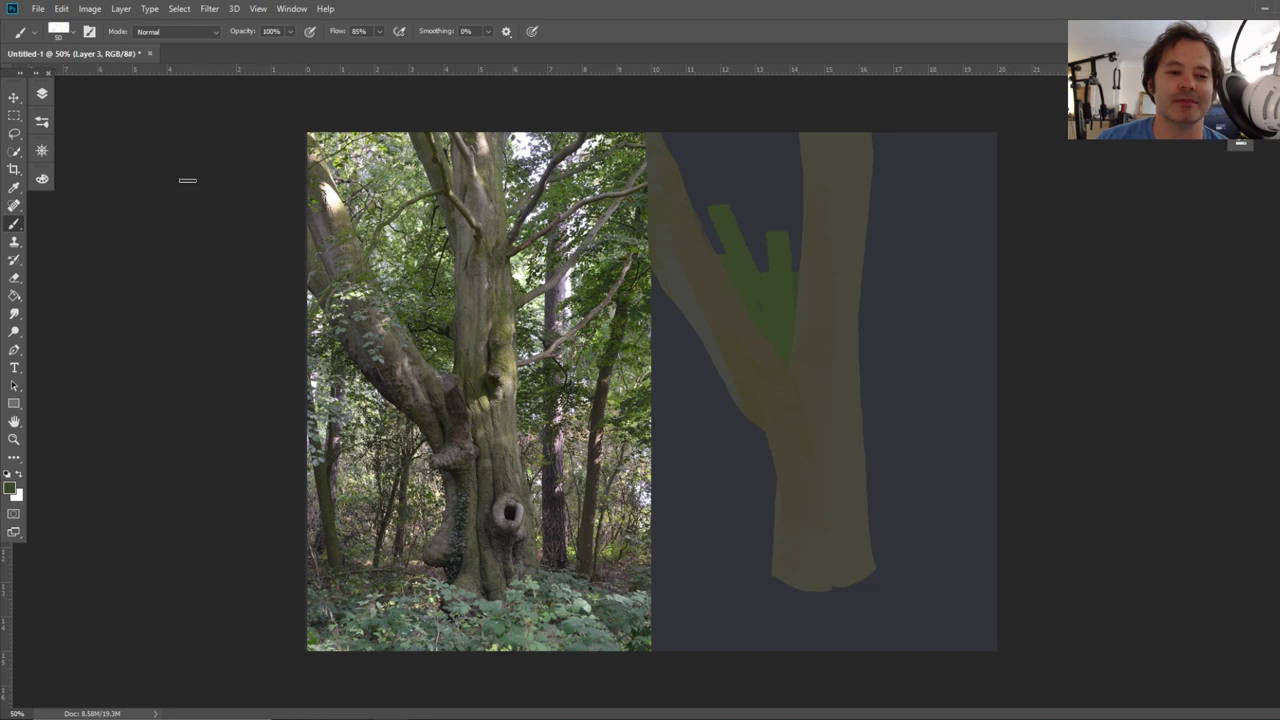
Pick a darker green and fill the whole gap between the diagonal branch and trunk on Layer 3
click(14, 188)
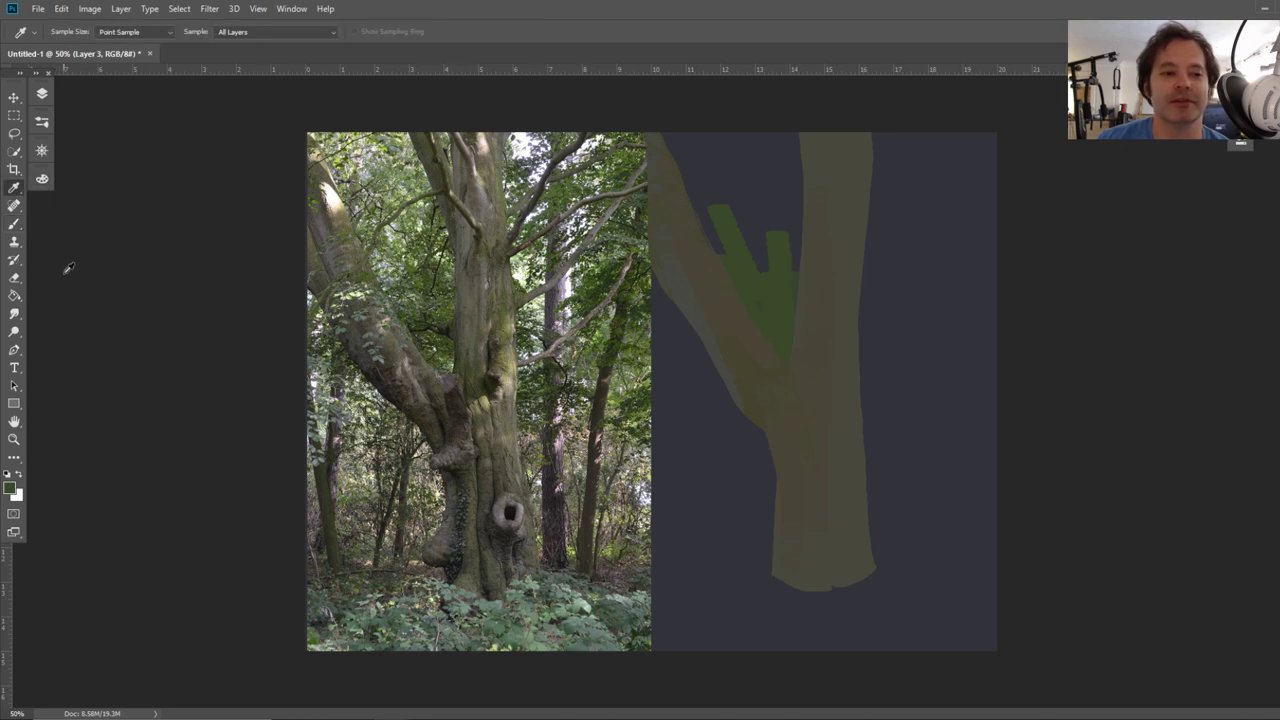
click(11, 489)
click(309, 405)
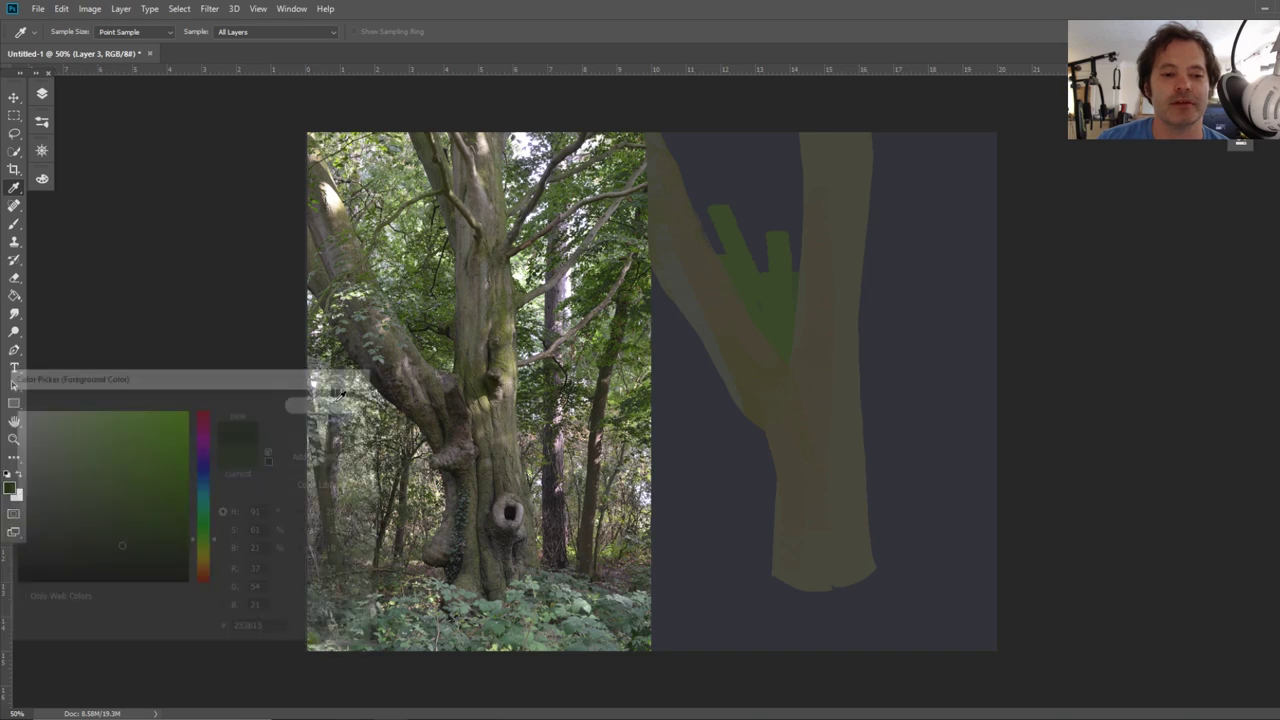
click(41, 93)
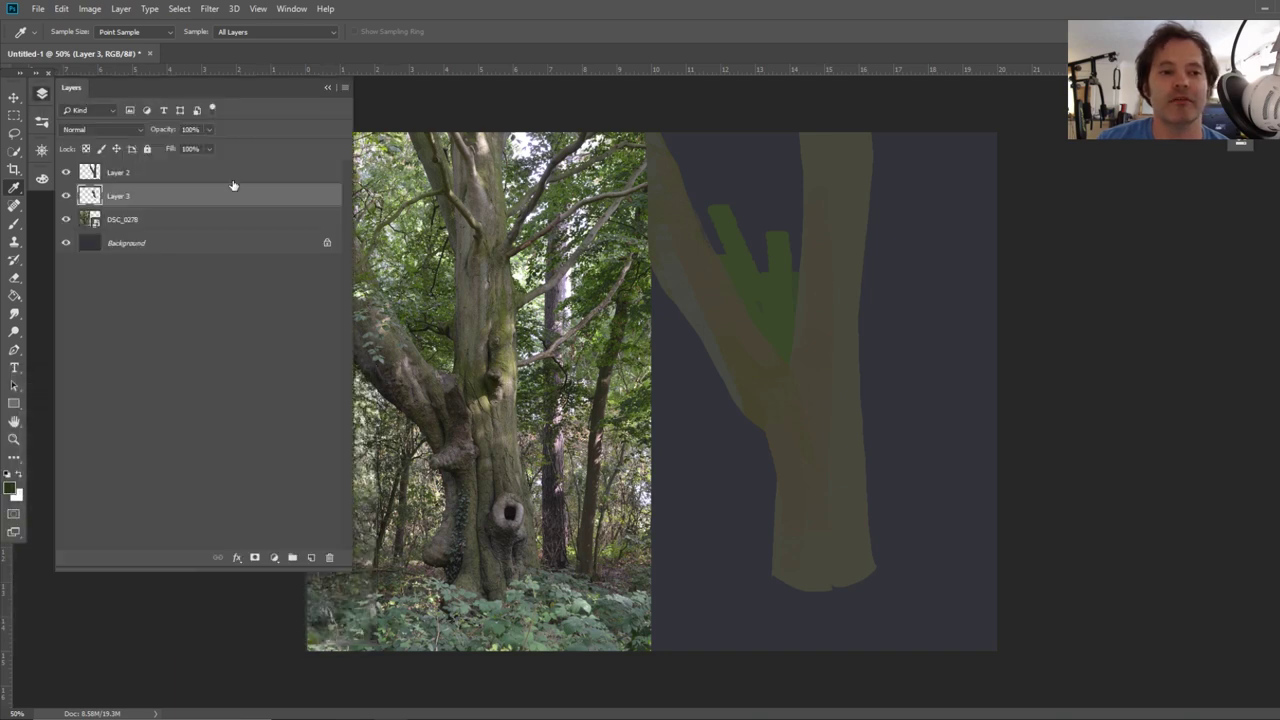
click(14, 223)
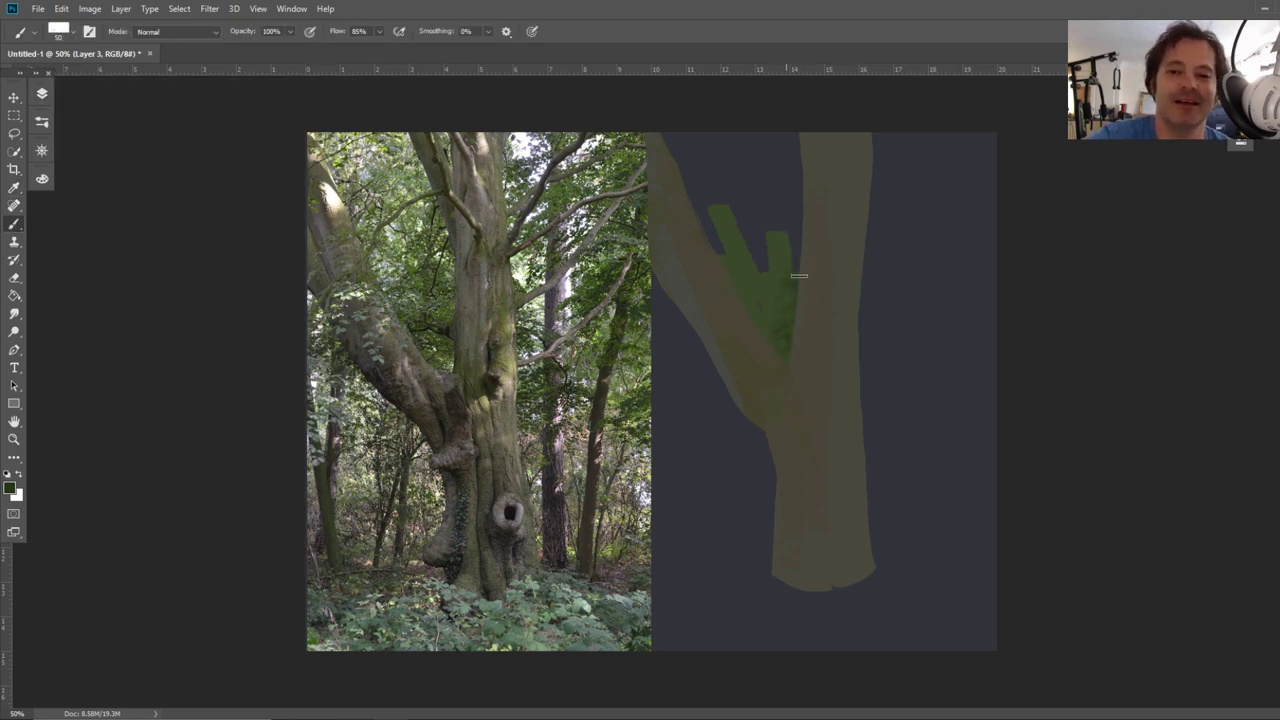
mouse_move(793, 267)
mouse_down()
mouse_move(752, 331)
mouse_move(792, 145)
mouse_move(762, 165)
mouse_move(733, 227)
mouse_move(719, 222)
mouse_move(728, 144)
mouse_move(703, 155)
mouse_move(670, 191)
mouse_move(713, 155)
mouse_move(743, 290)
mouse_move(790, 287)
mouse_up()
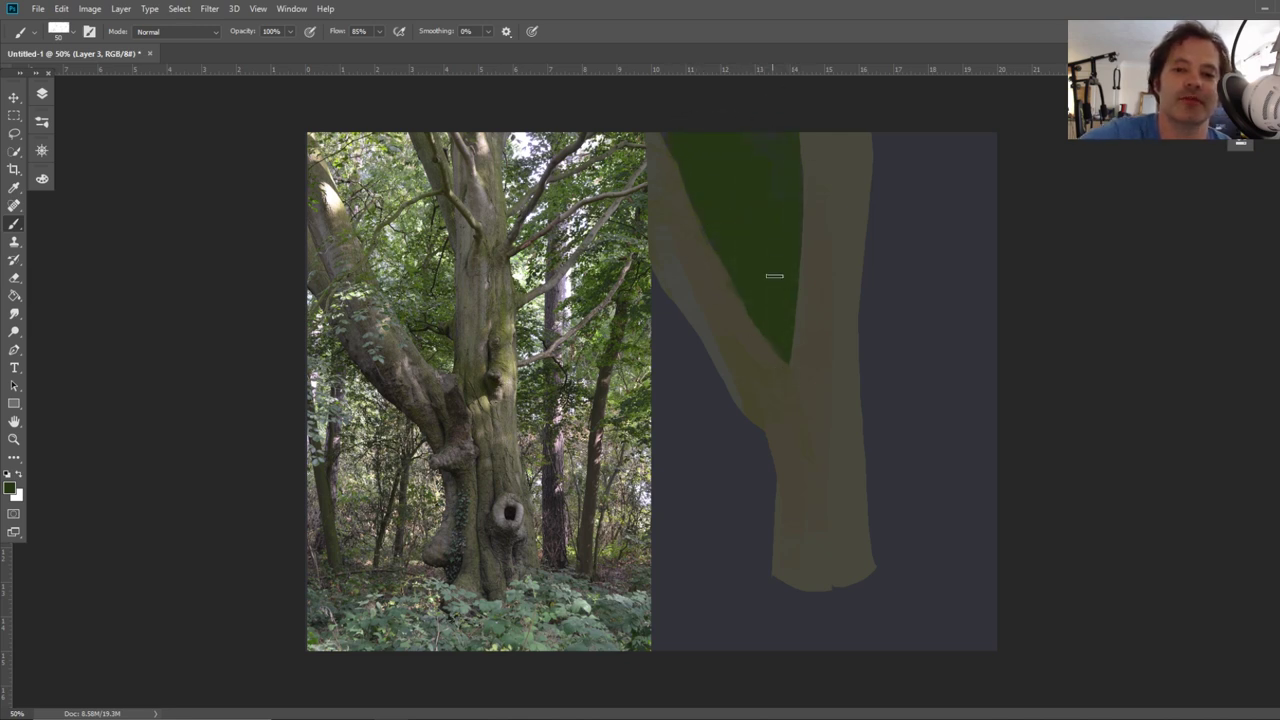
Brush the dark green behind the tree below the diagonal branch and right of the trunk, leaving the ground strip bare
mouse_move(683, 380)
mouse_down()
mouse_move(661, 405)
mouse_move(678, 466)
mouse_move(661, 557)
mouse_move(683, 441)
mouse_move(730, 493)
mouse_move(729, 396)
mouse_move(750, 385)
mouse_move(762, 541)
mouse_move(748, 467)
mouse_move(724, 515)
mouse_move(739, 435)
mouse_up()
mouse_move(878, 520)
mouse_down()
mouse_move(975, 436)
mouse_move(980, 455)
mouse_move(938, 541)
mouse_move(1032, 488)
mouse_up()
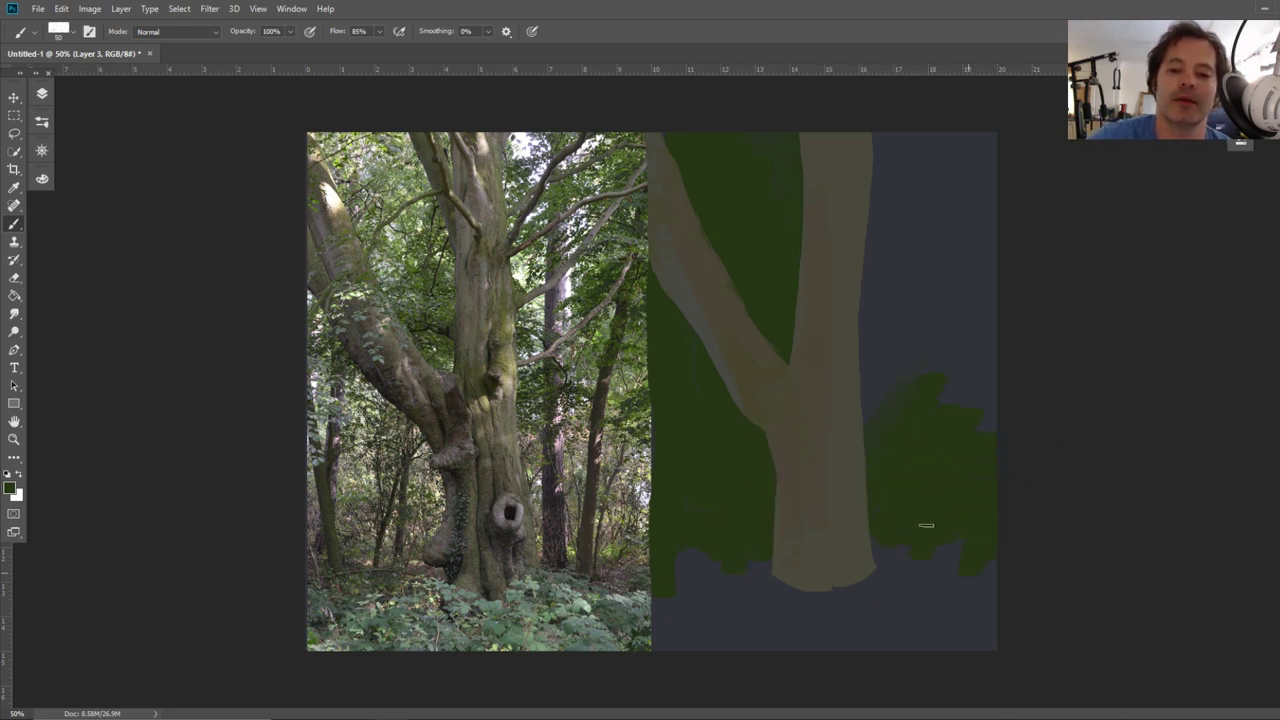
mouse_move(885, 396)
mouse_down()
mouse_move(963, 274)
mouse_move(867, 307)
mouse_up()
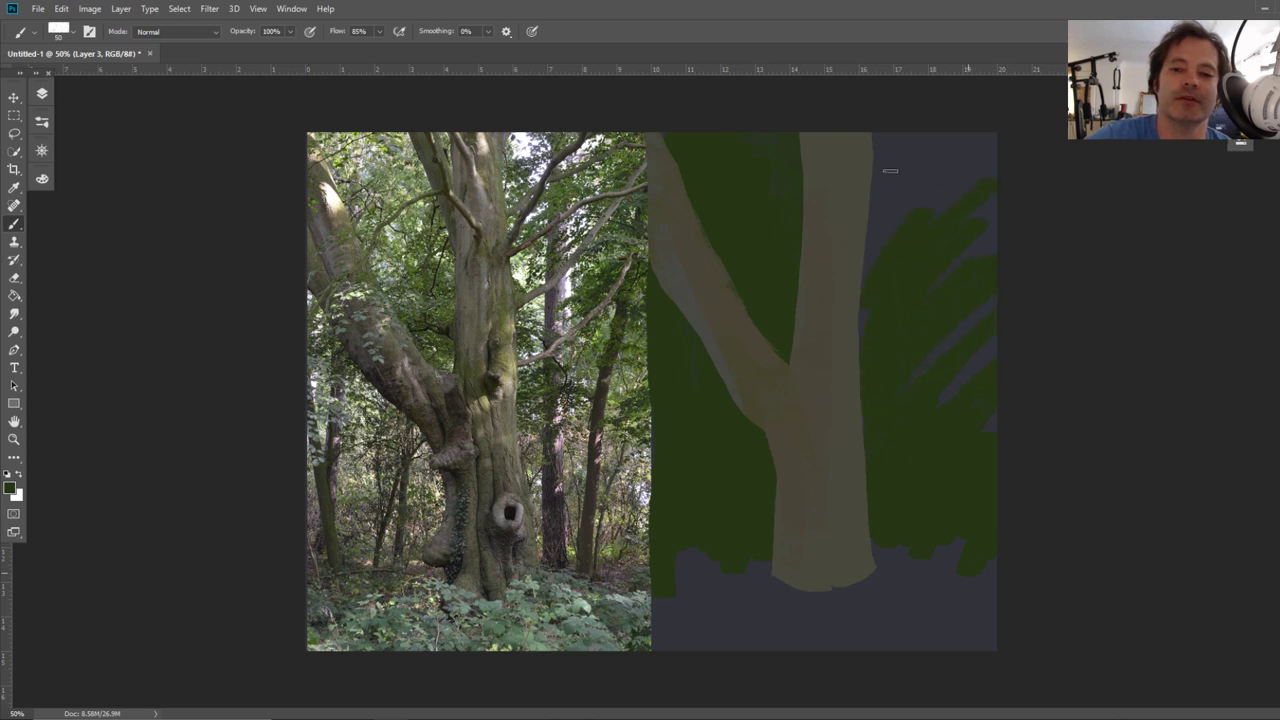
mouse_move(914, 215)
mouse_down()
mouse_move(901, 269)
mouse_move(990, 211)
mouse_move(937, 400)
mouse_move(1003, 177)
mouse_move(1006, 228)
mouse_move(896, 397)
mouse_move(948, 361)
mouse_up()
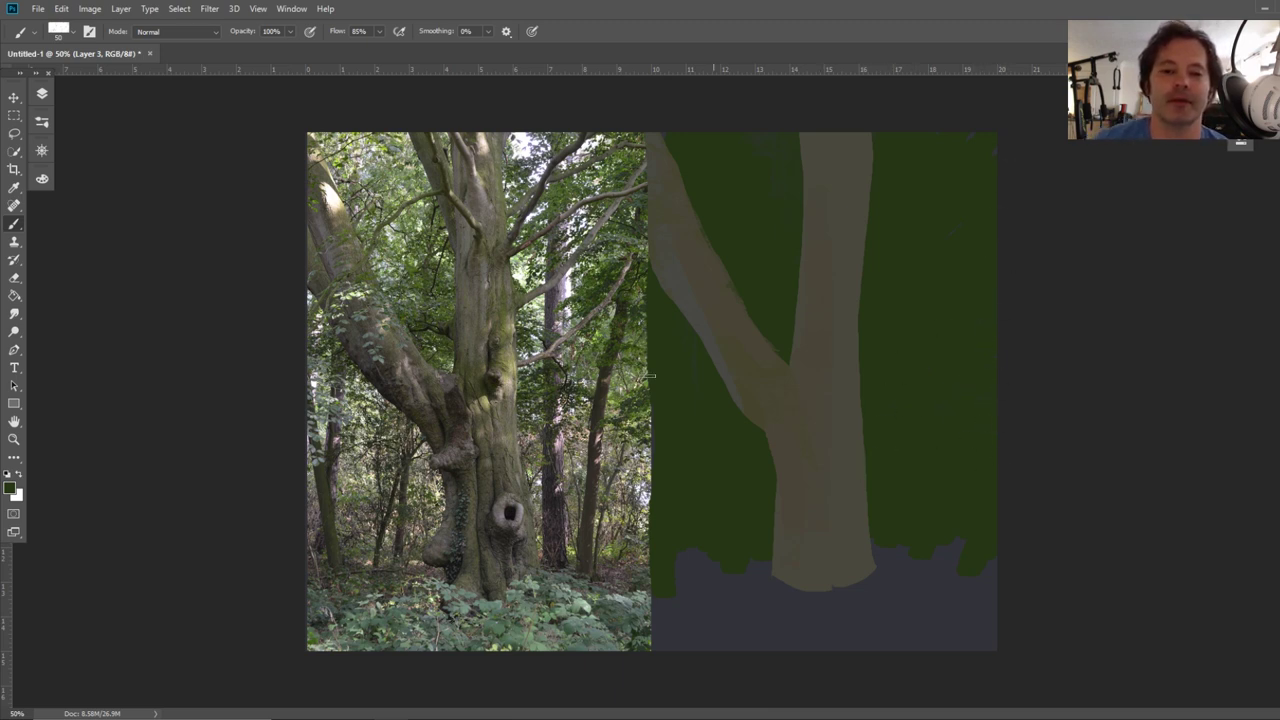
Sample a dark bark tone from the photo and add a new layer above Layer 2 as a clipping mask
click(14, 187)
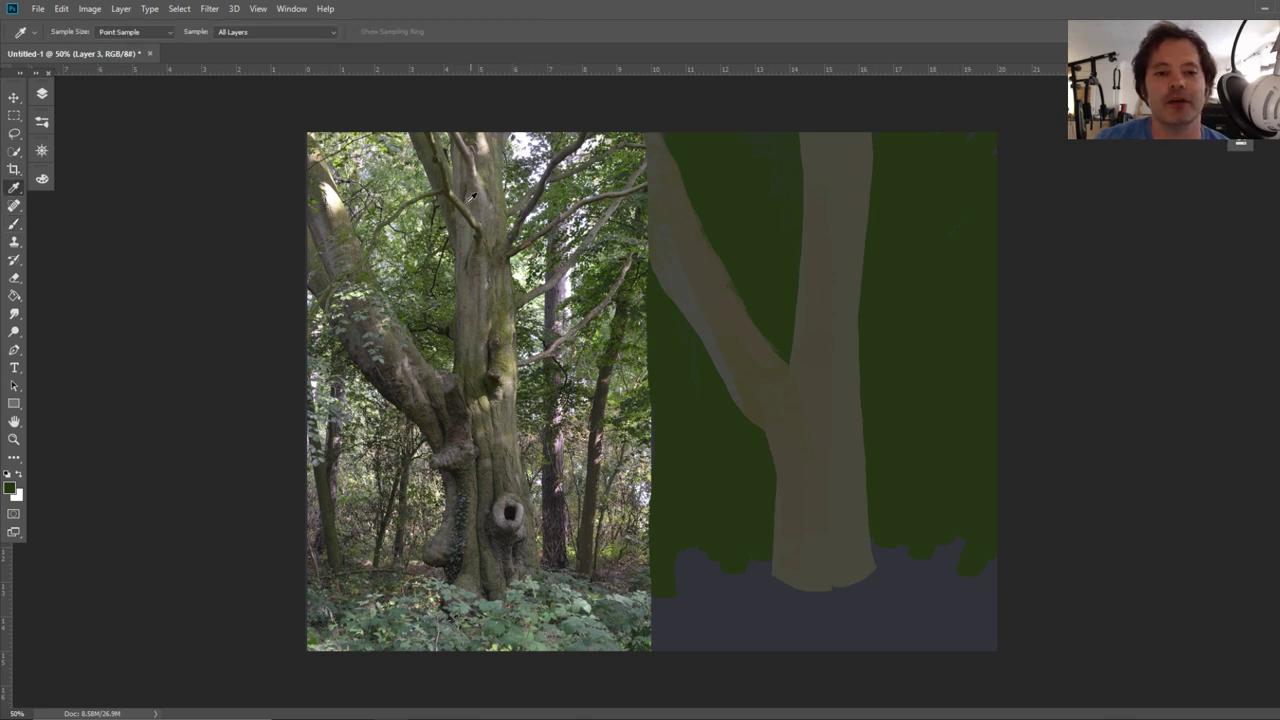
click(14, 223)
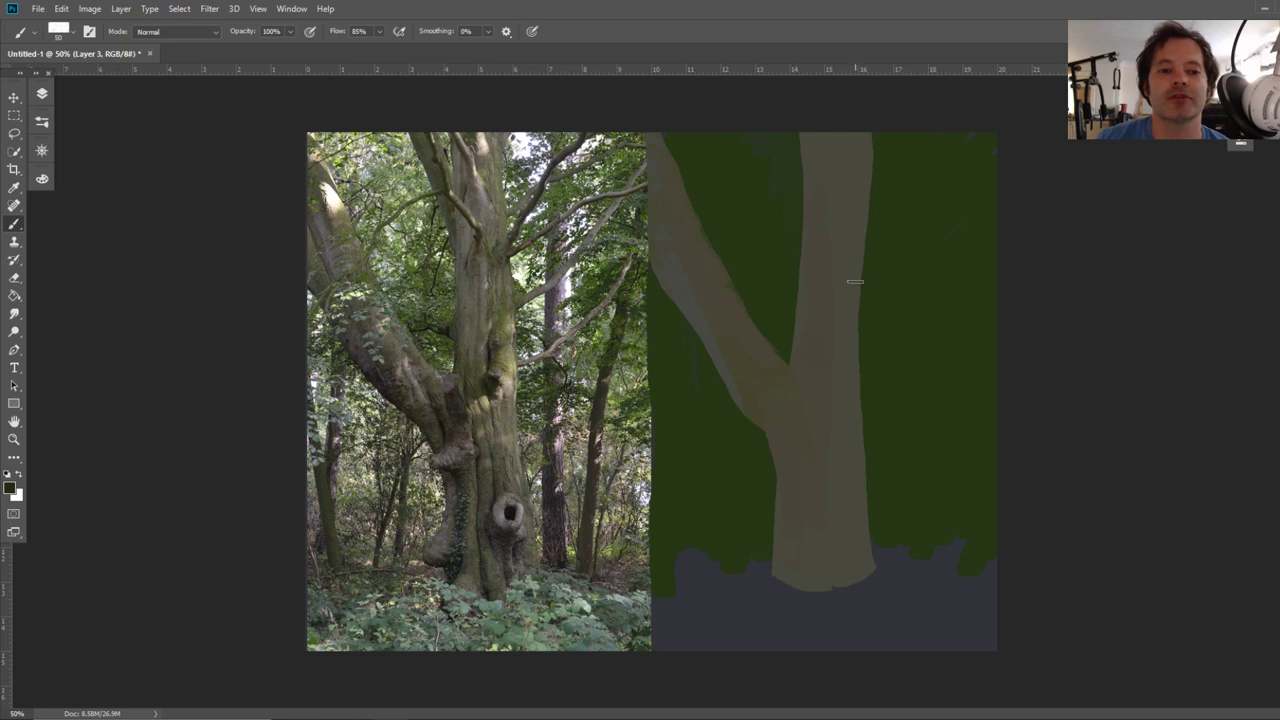
click(41, 93)
click(160, 173)
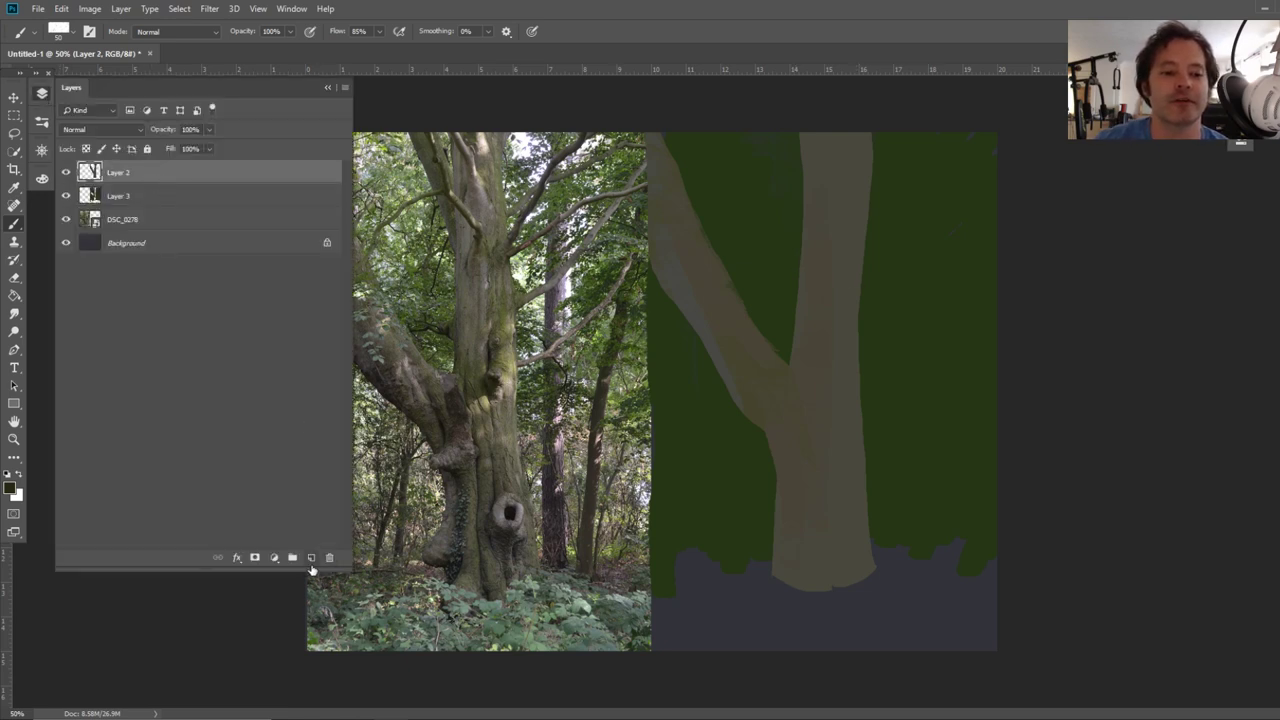
click(311, 557)
right_click(143, 180)
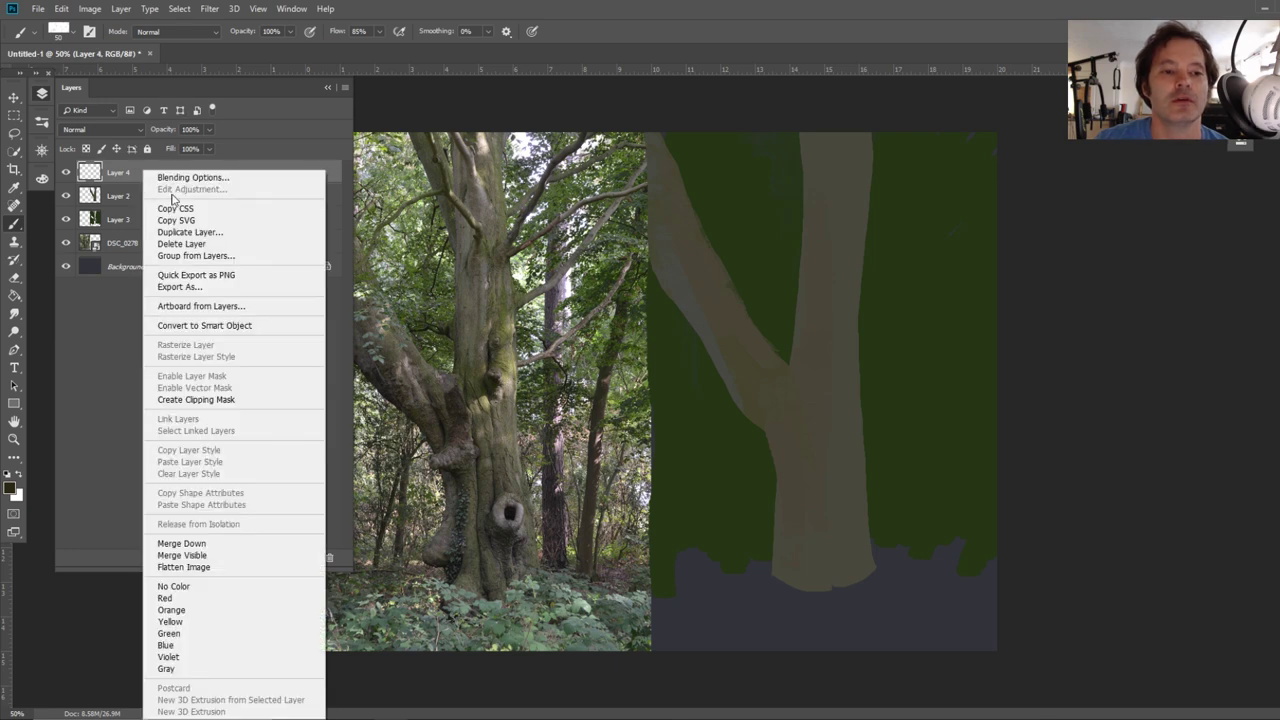
click(257, 402)
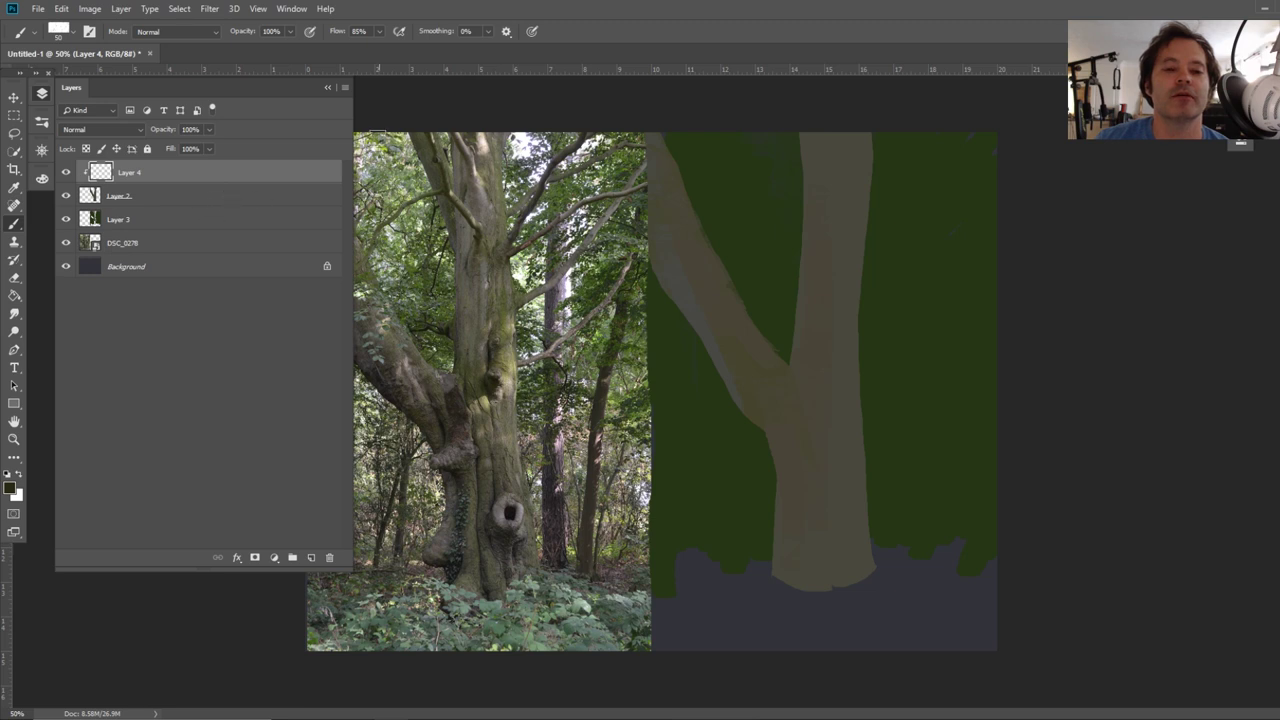
click(328, 88)
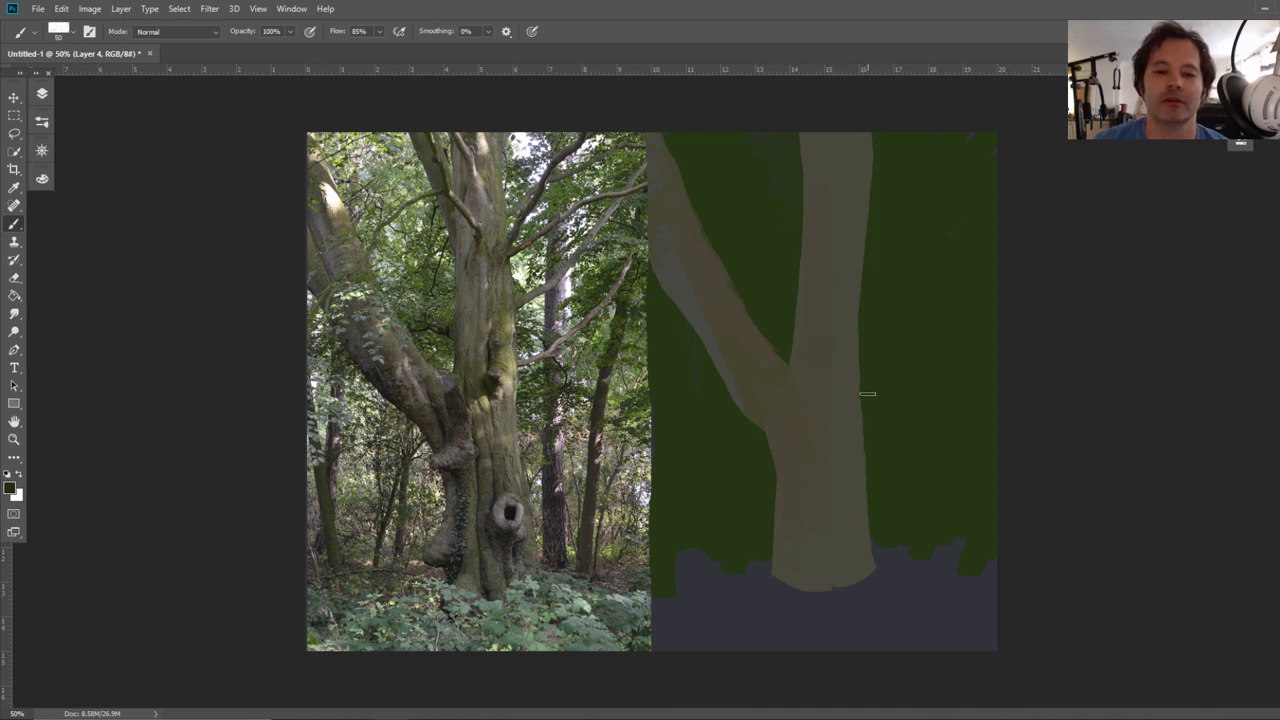
Reduce the brush to size 22 and dab dark bark marks down the trunk's left side where the branch joins
drag(852, 248, 847, 366)
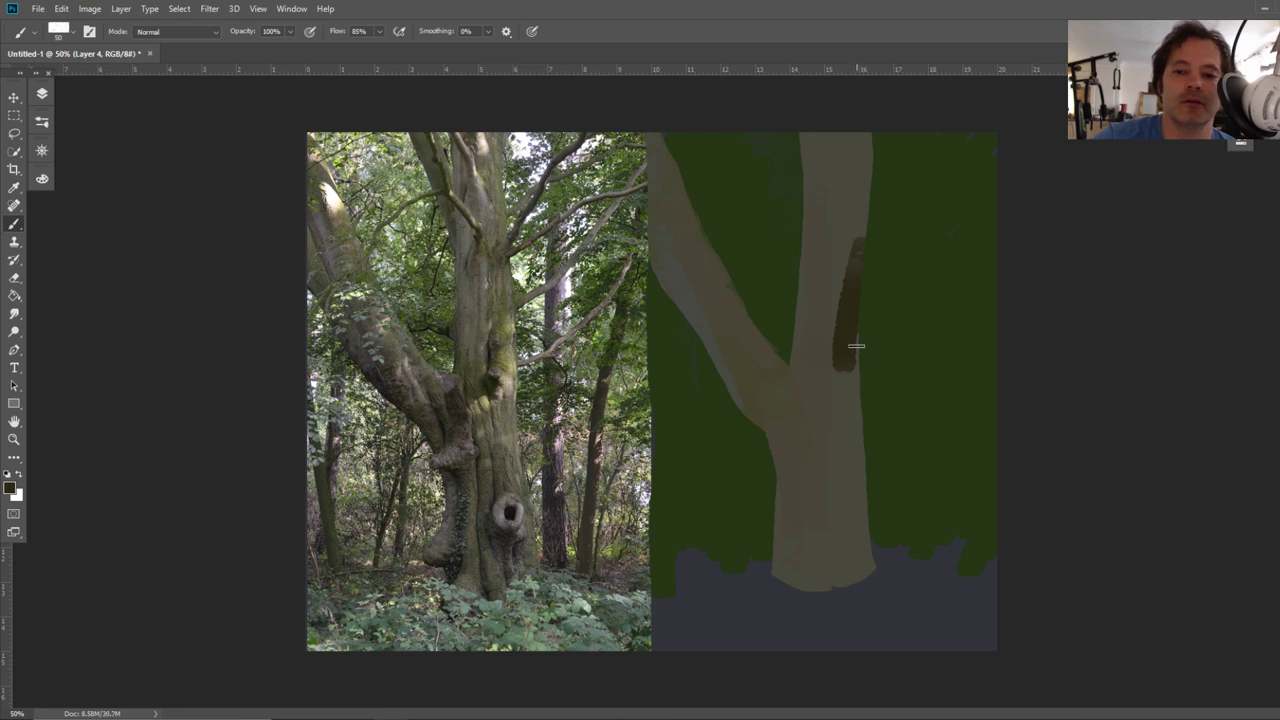
key(ctrl+z)
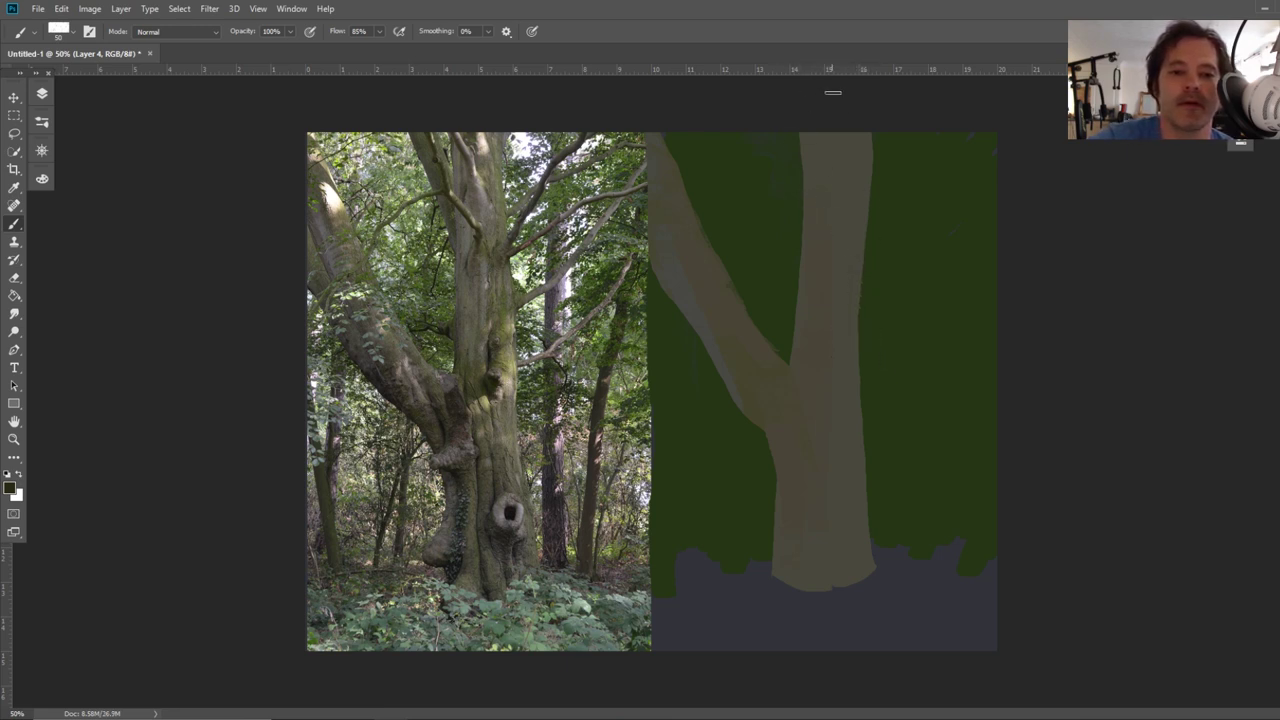
drag(766, 380, 763, 380)
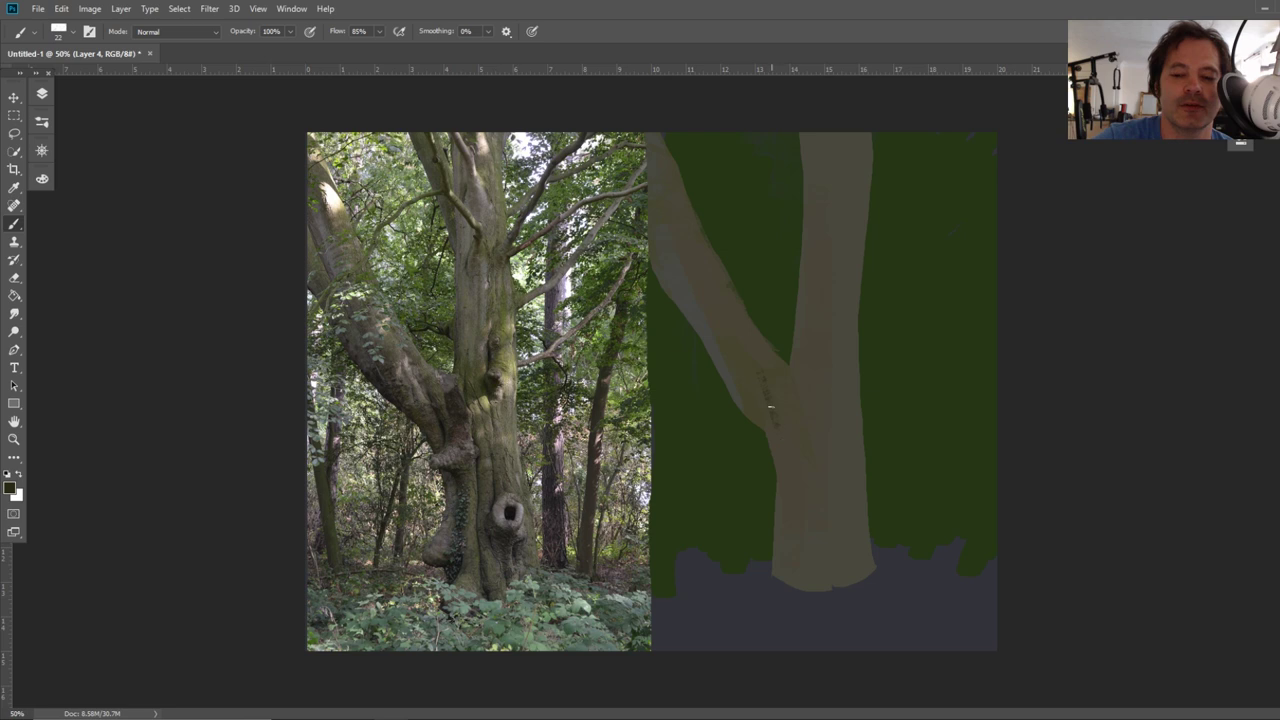
drag(776, 417, 781, 460)
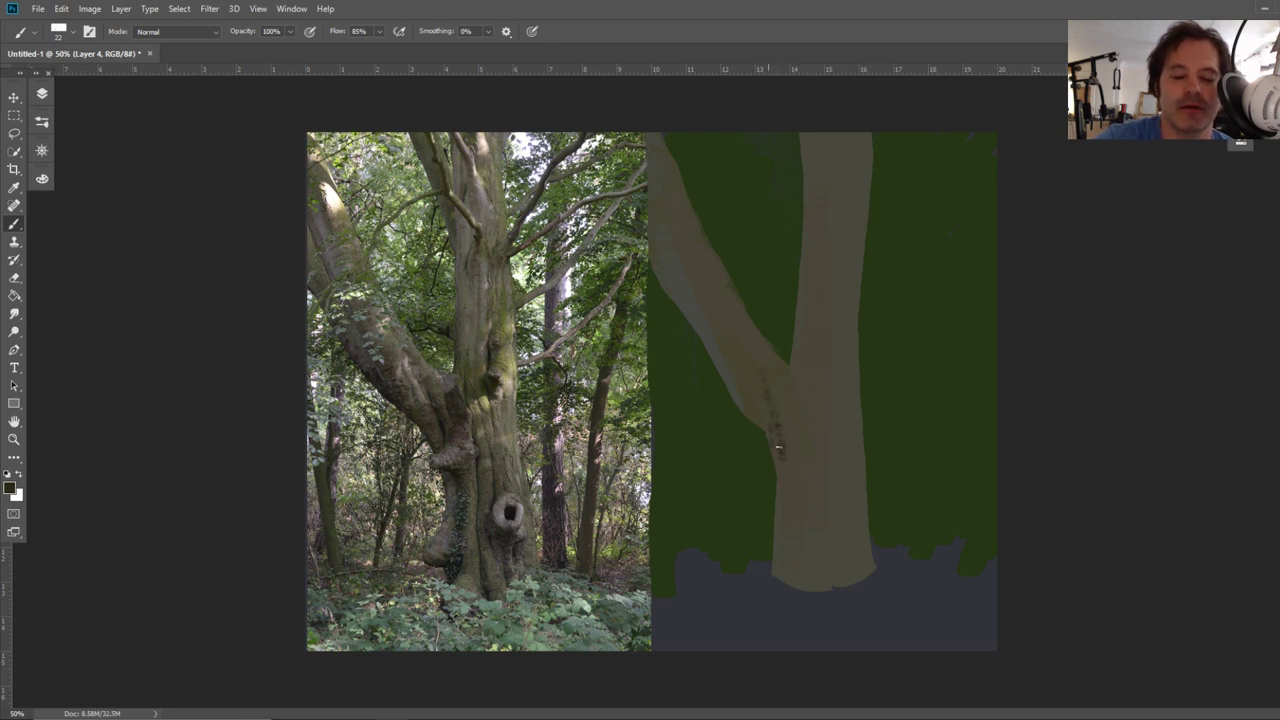
Paint a dark vertical groove down the middle of the lower trunk from the branch junction to the base
drag(817, 524, 811, 548)
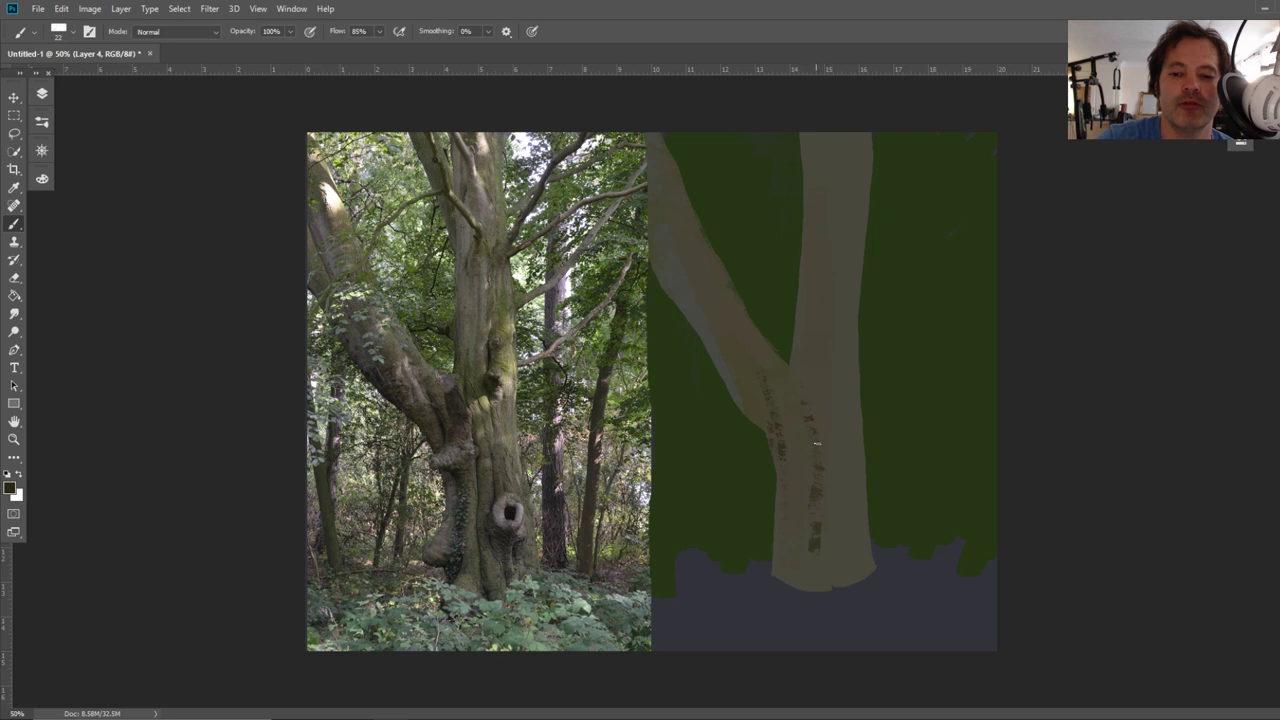
drag(816, 536, 830, 580)
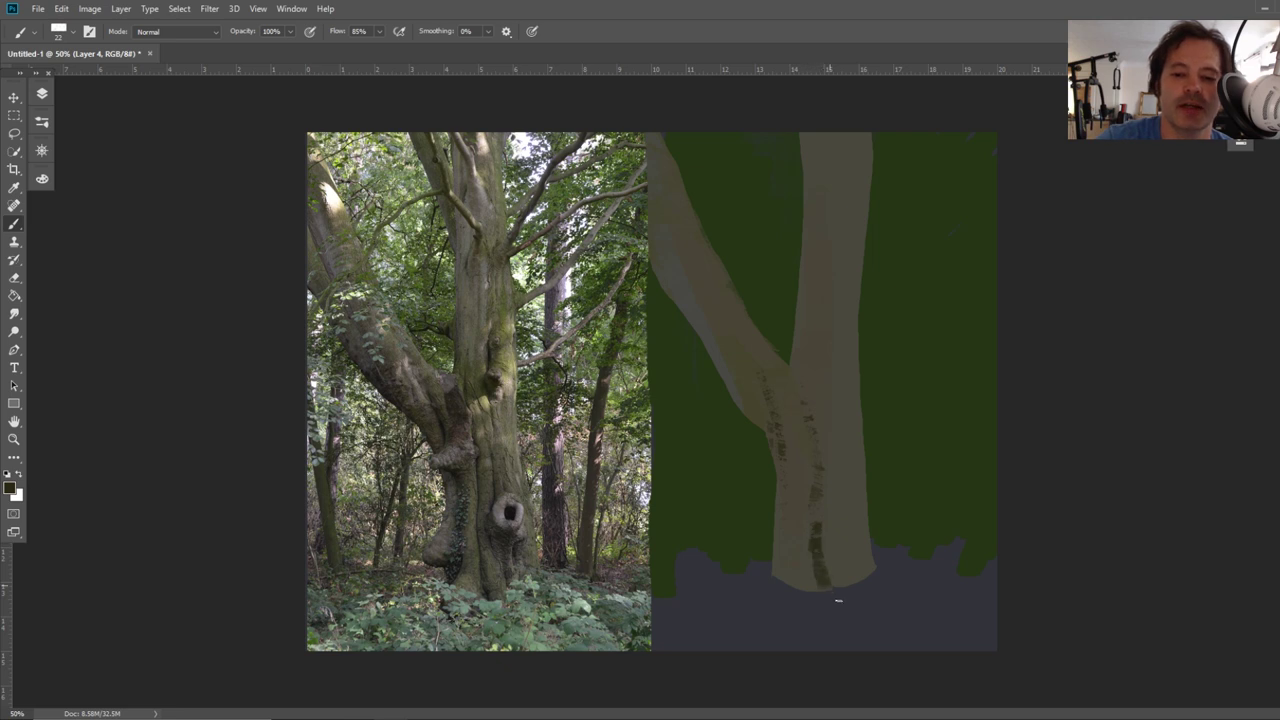
drag(816, 496, 811, 405)
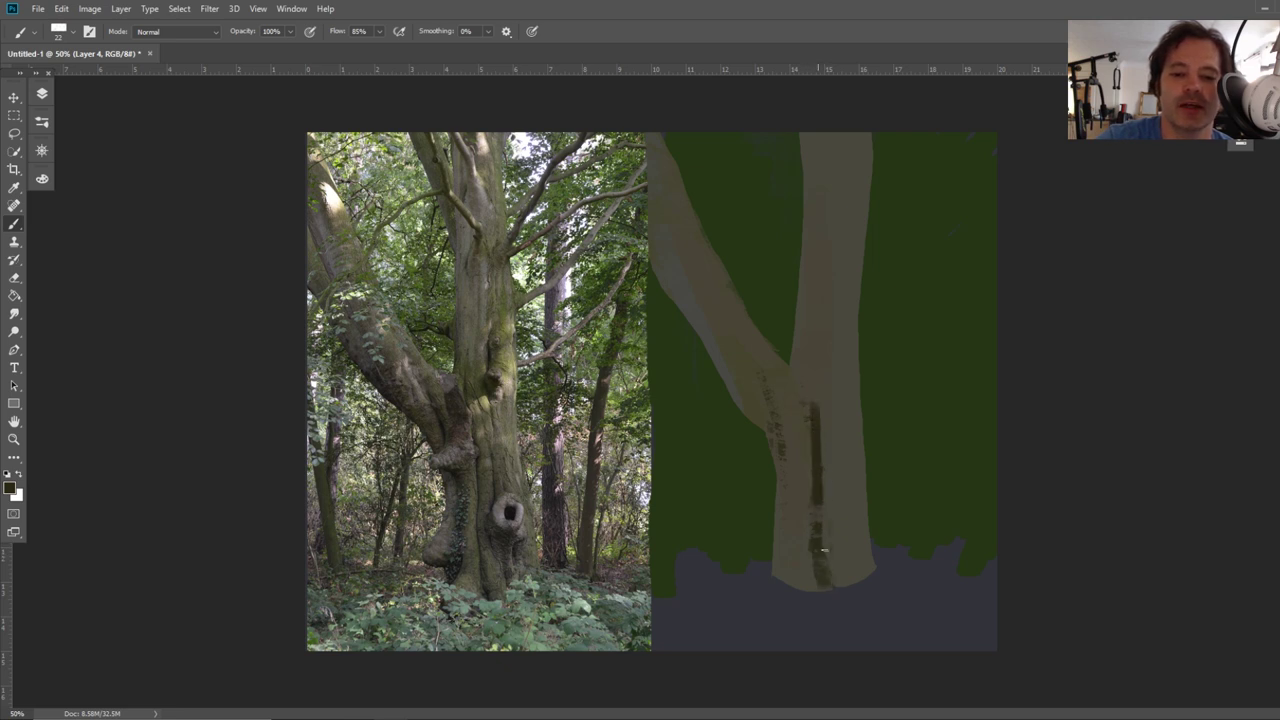
drag(826, 573, 826, 542)
Darken the trunk's lower-left edge and base, and carry the dark bark shading up into the diagonal branch
mouse_move(774, 579)
mouse_down()
mouse_move(816, 579)
mouse_move(796, 546)
mouse_move(779, 579)
mouse_move(790, 486)
mouse_up()
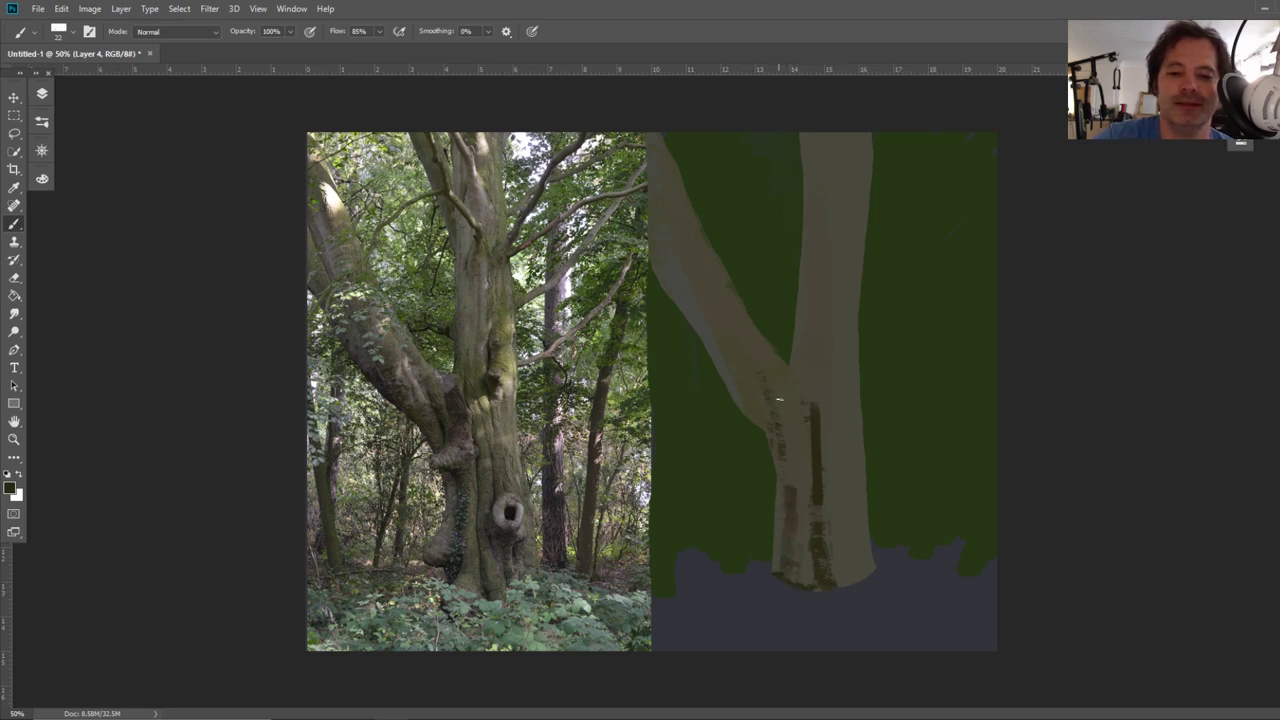
drag(772, 432, 730, 326)
drag(786, 482, 785, 462)
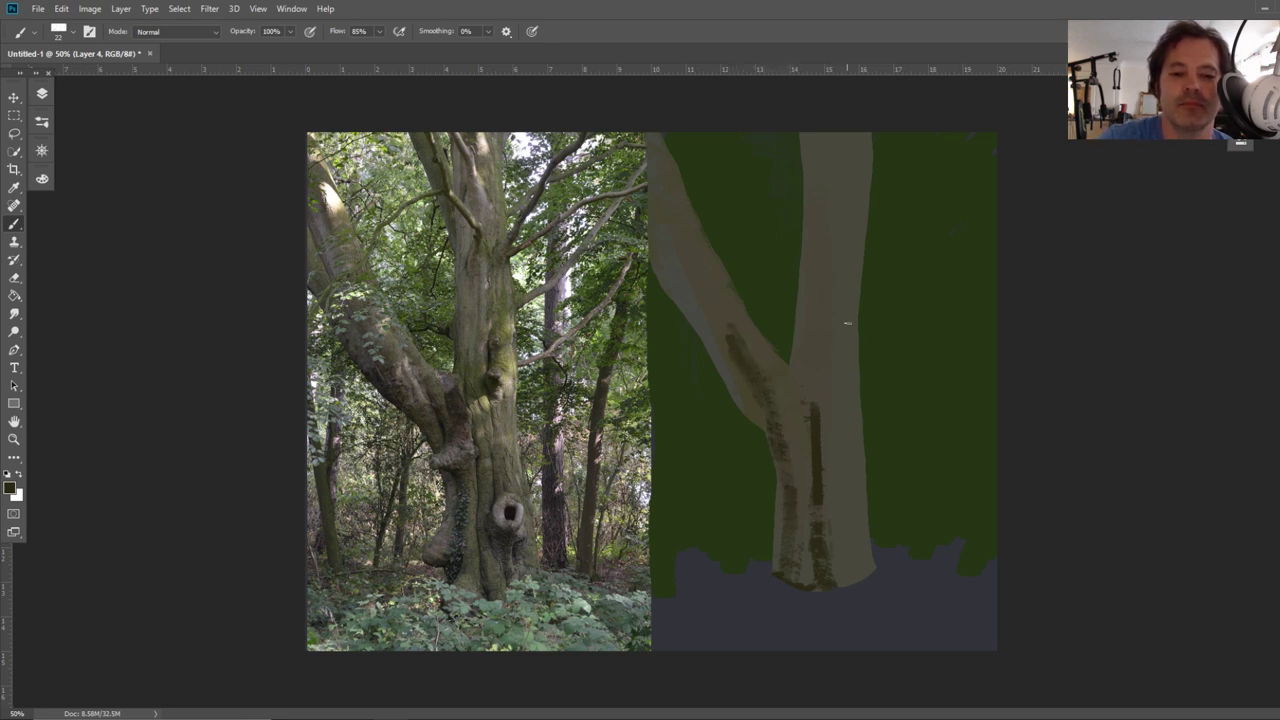
Paint a dark mark above the branch junction, then add sampled moss-green streaks along the upper trunk and beside the central groove
drag(828, 310, 816, 372)
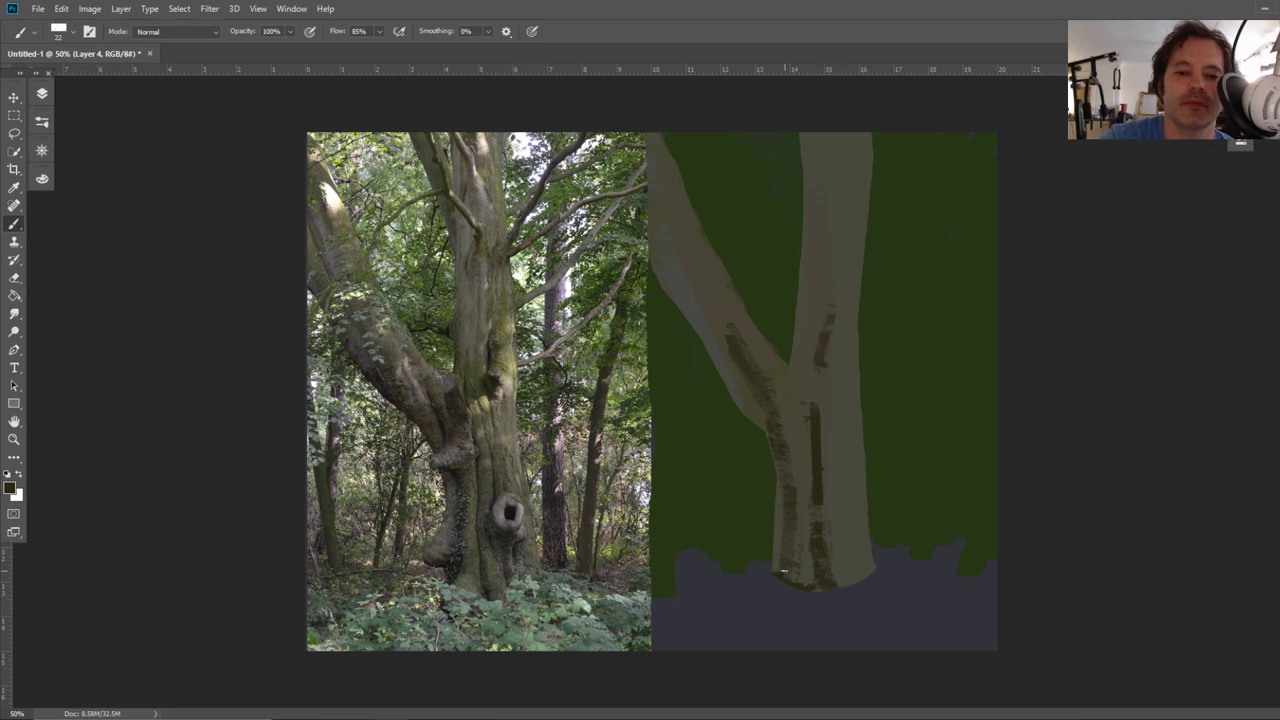
key(i)
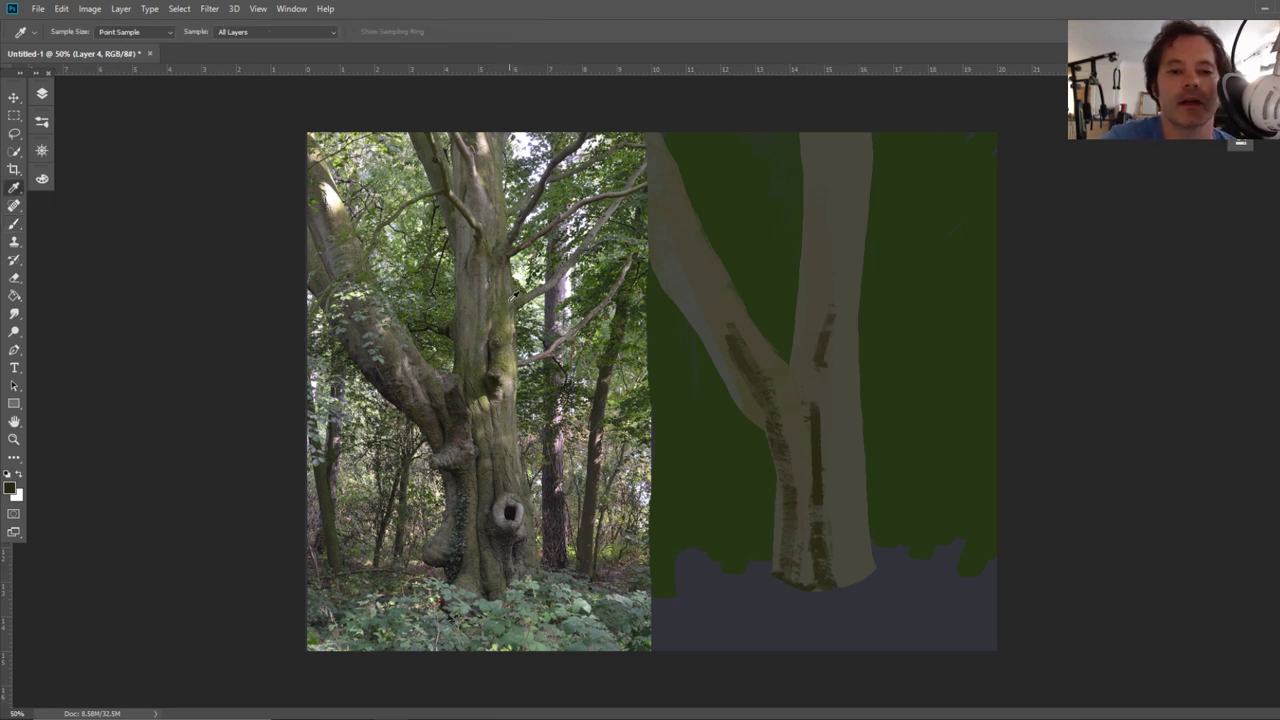
click(502, 310)
key(b)
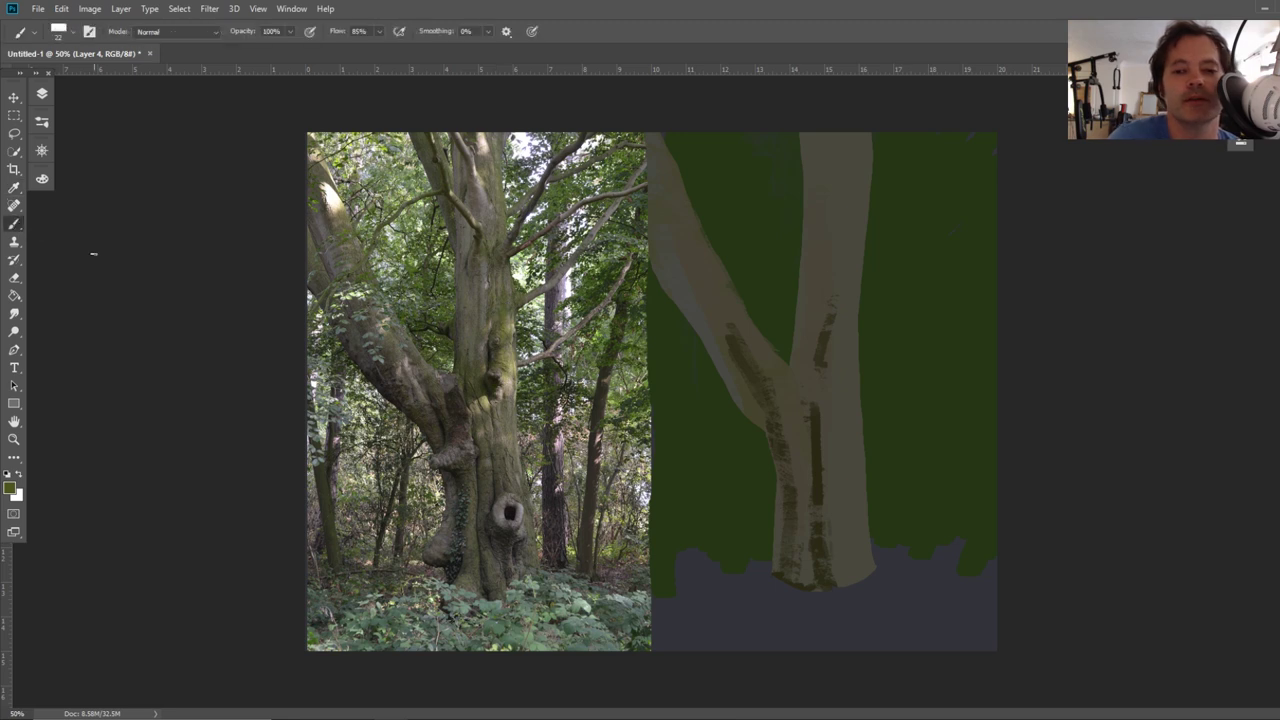
mouse_move(820, 358)
mouse_down()
mouse_move(833, 322)
mouse_move(828, 364)
mouse_up()
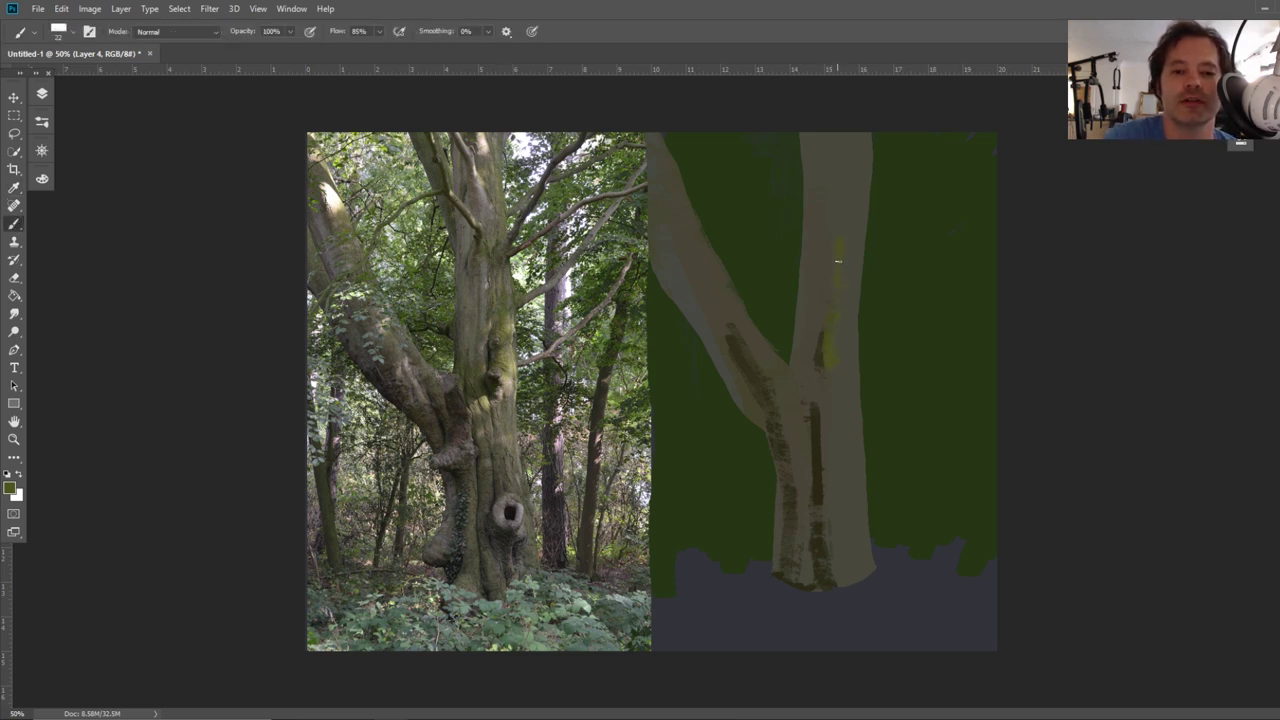
drag(818, 408, 828, 497)
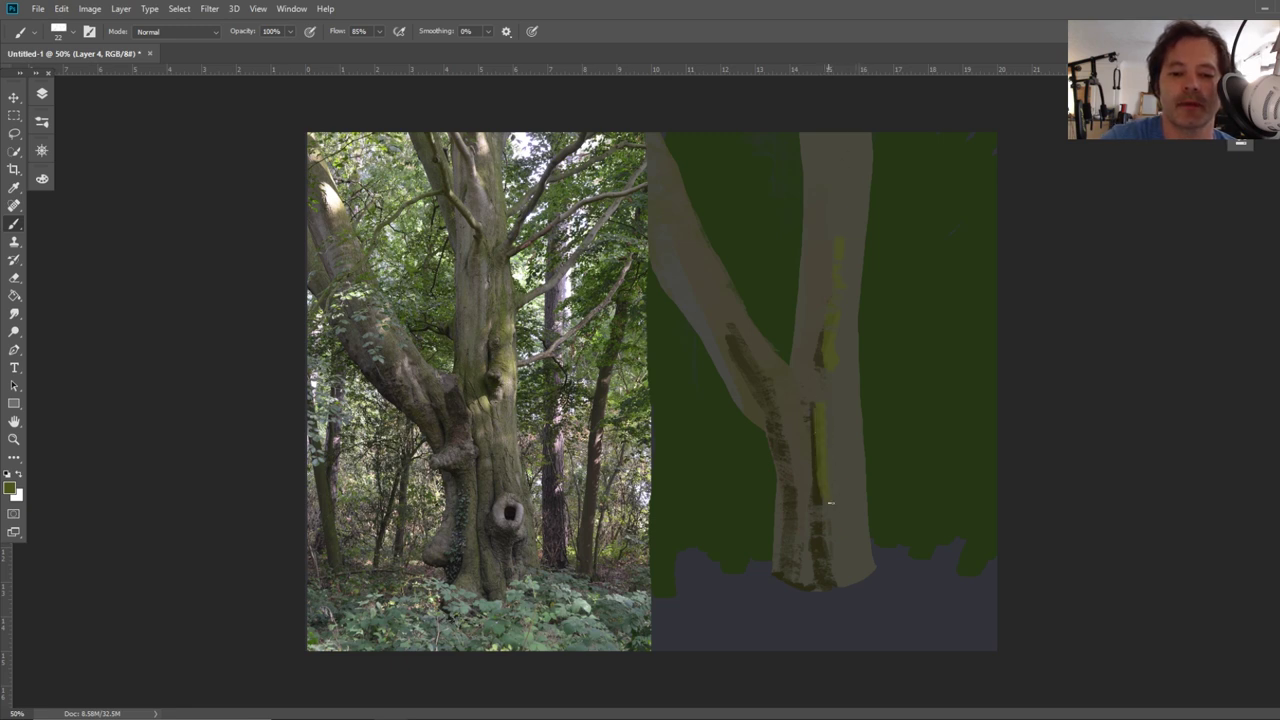
Sample a mid bark tone from the photo's lower trunk and soften the green and dark marks on the lower trunk and diagonal branch
key(i)
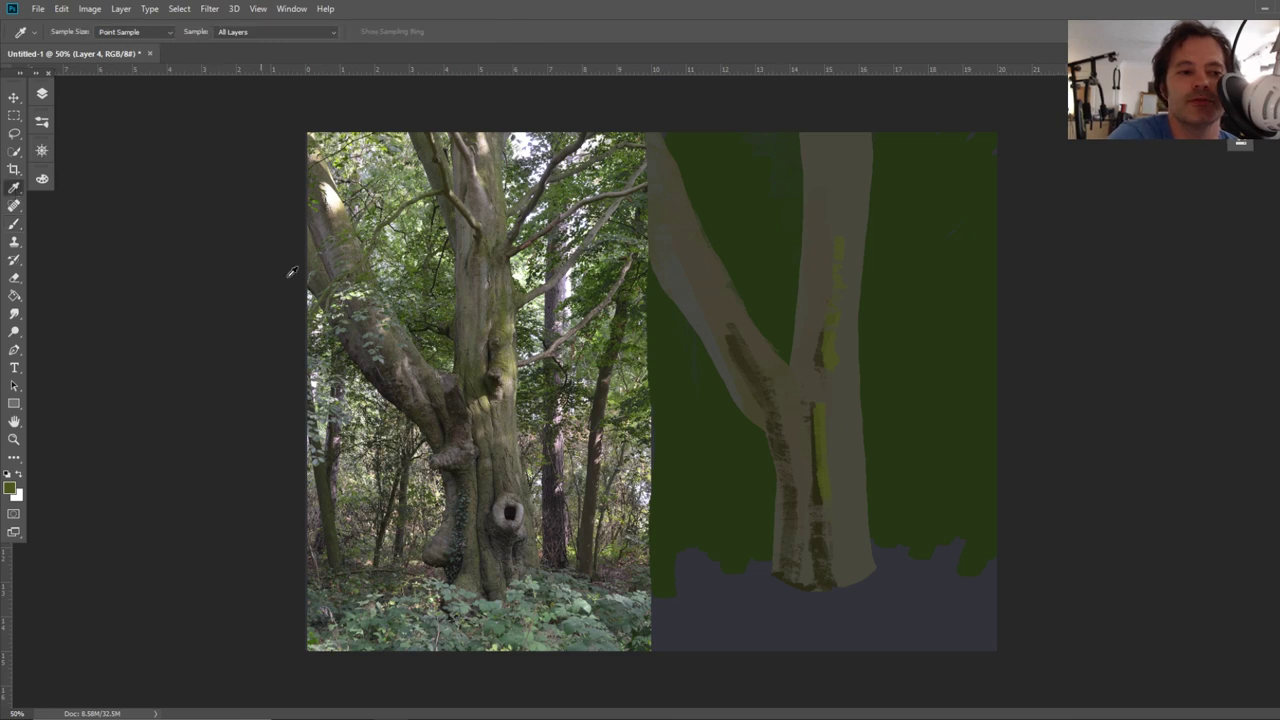
click(488, 481)
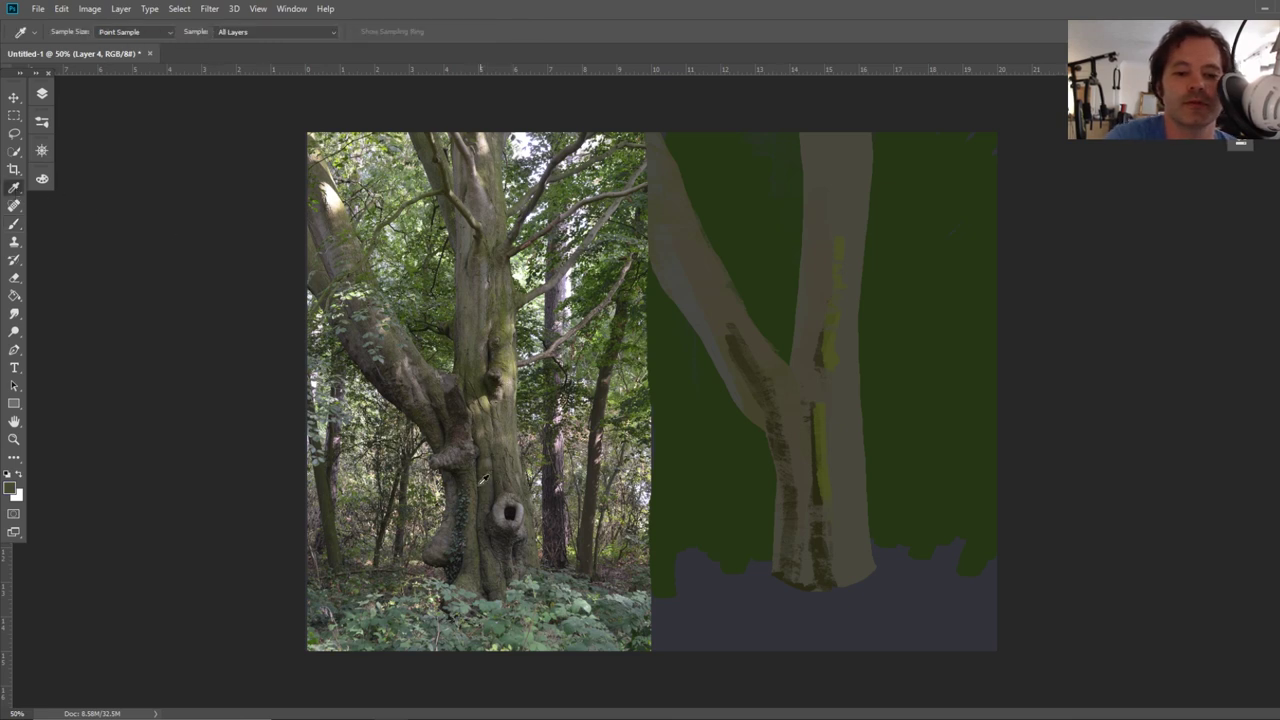
click(14, 224)
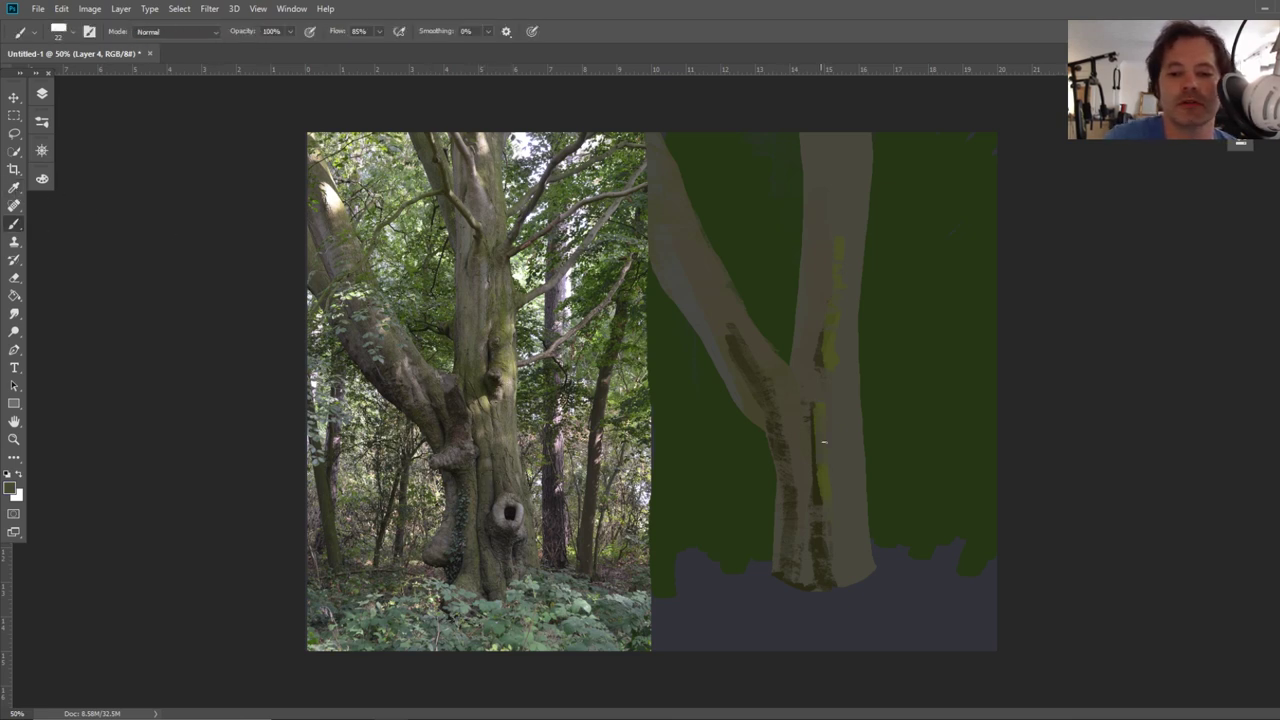
mouse_move(828, 528)
mouse_down()
mouse_move(836, 575)
mouse_move(820, 493)
mouse_up()
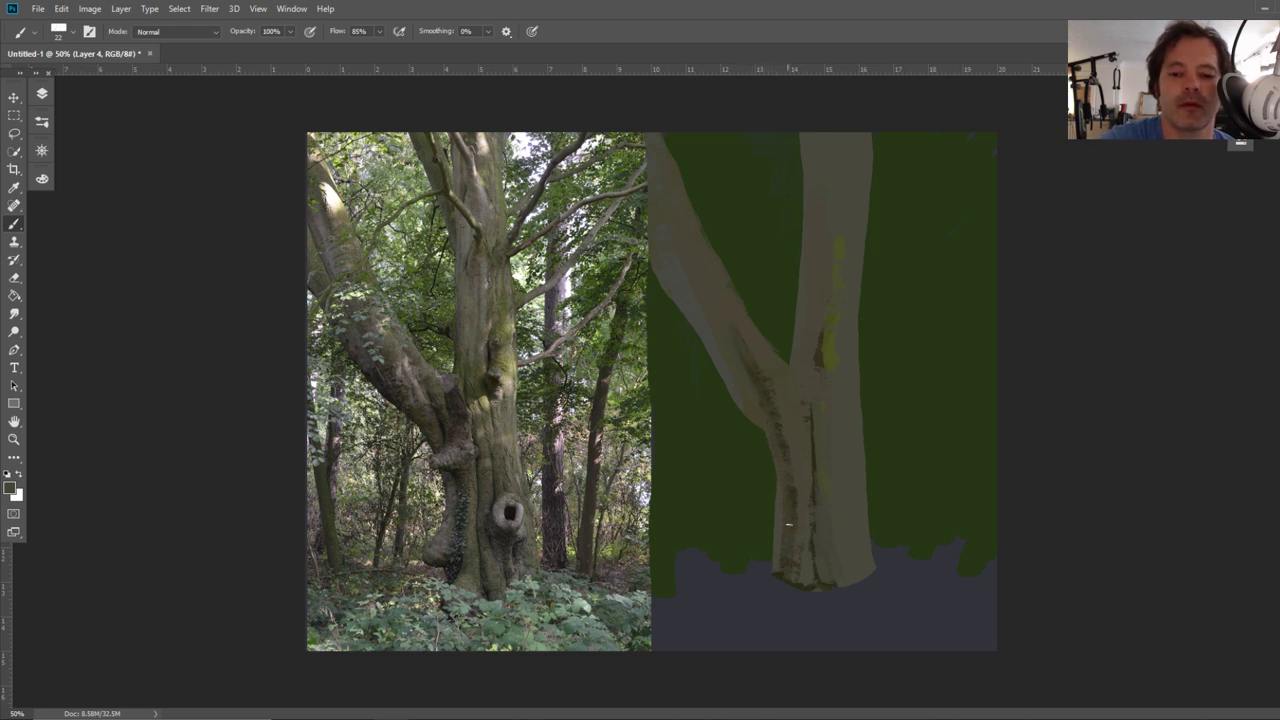
drag(766, 408, 750, 366)
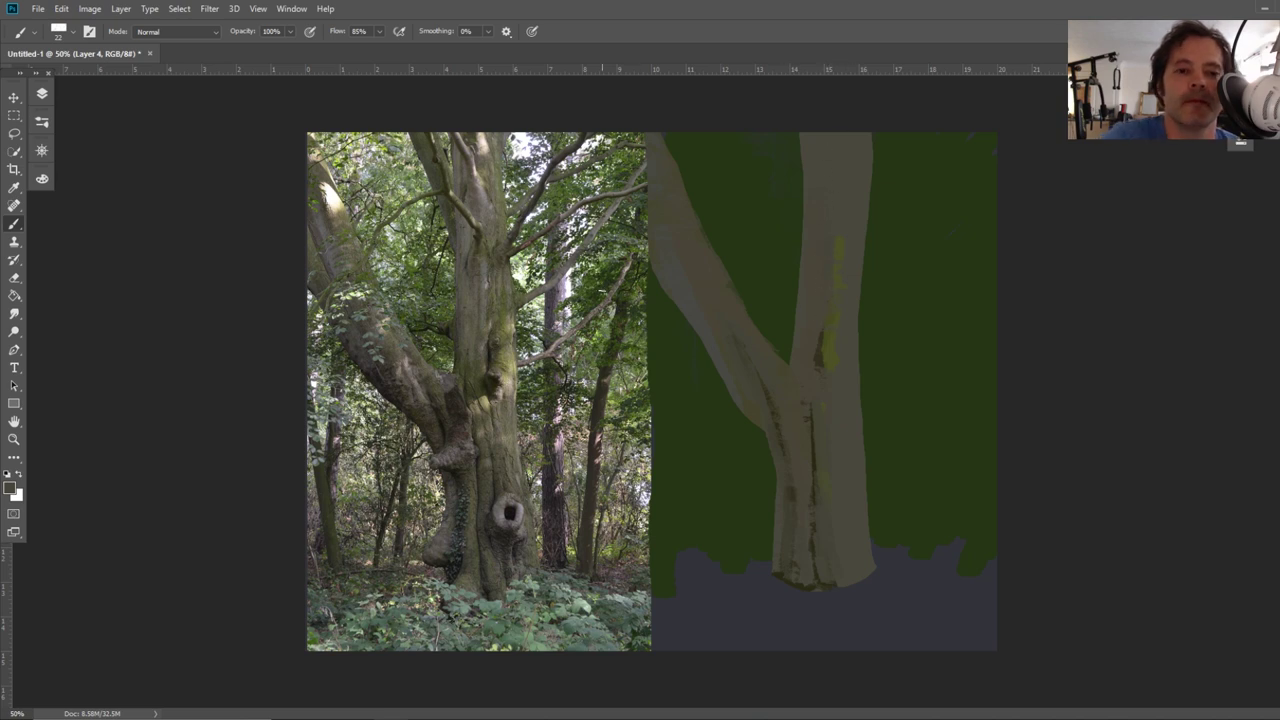
Glaze sampled bark tones over the trunk's right side, then enlarge the brush to 70 and cover the upper trunk and diagonal branch
click(14, 187)
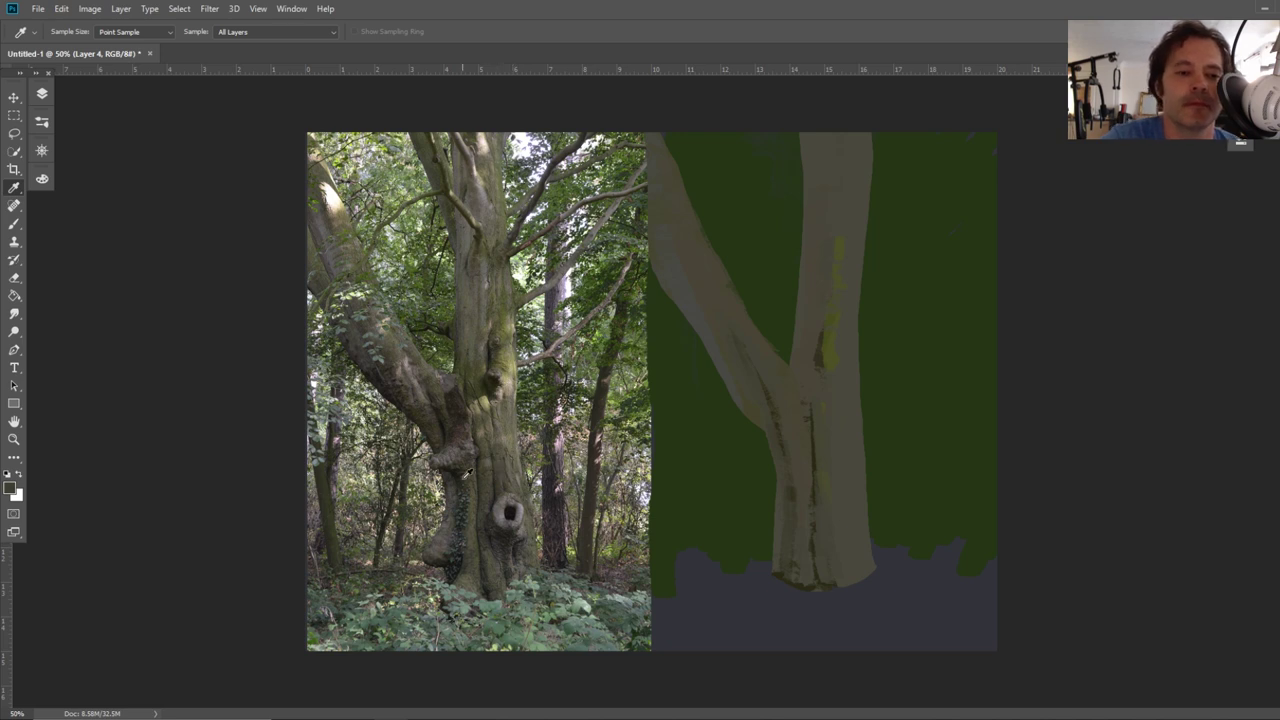
key(b)
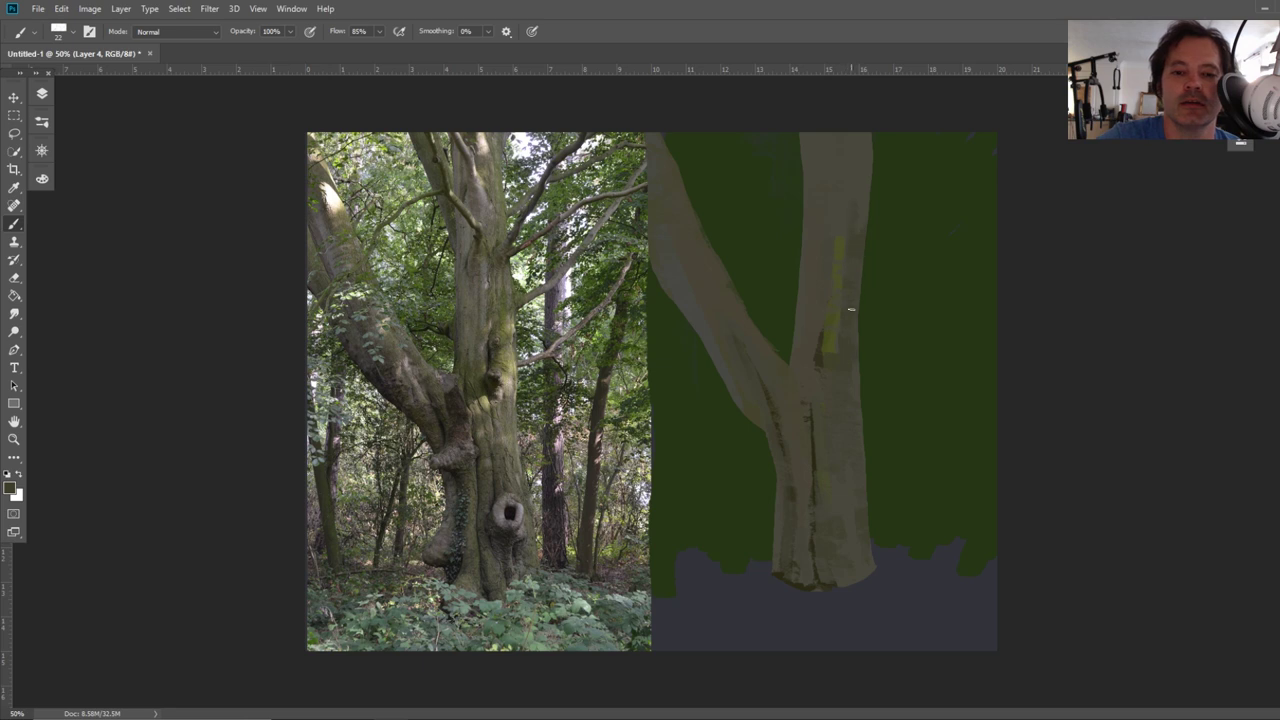
alt+right_click(845, 183)
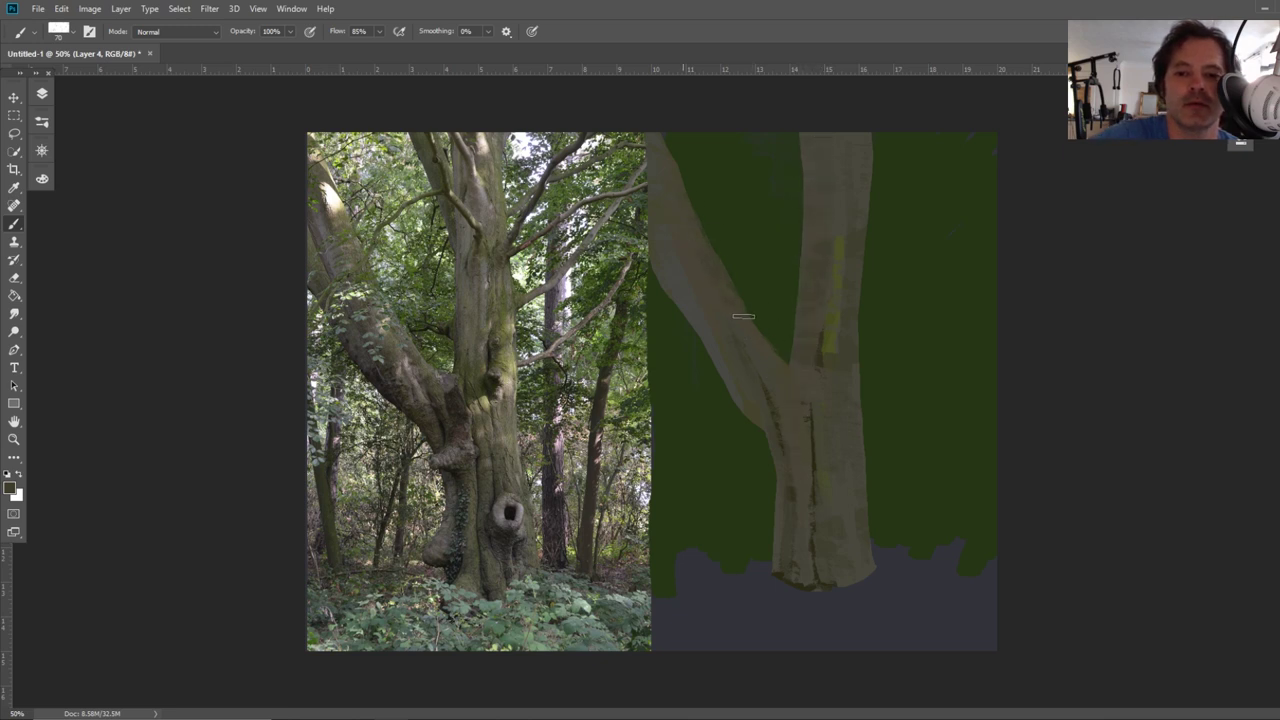
mouse_move(701, 266)
mouse_down()
mouse_move(798, 412)
mouse_move(811, 504)
mouse_up()
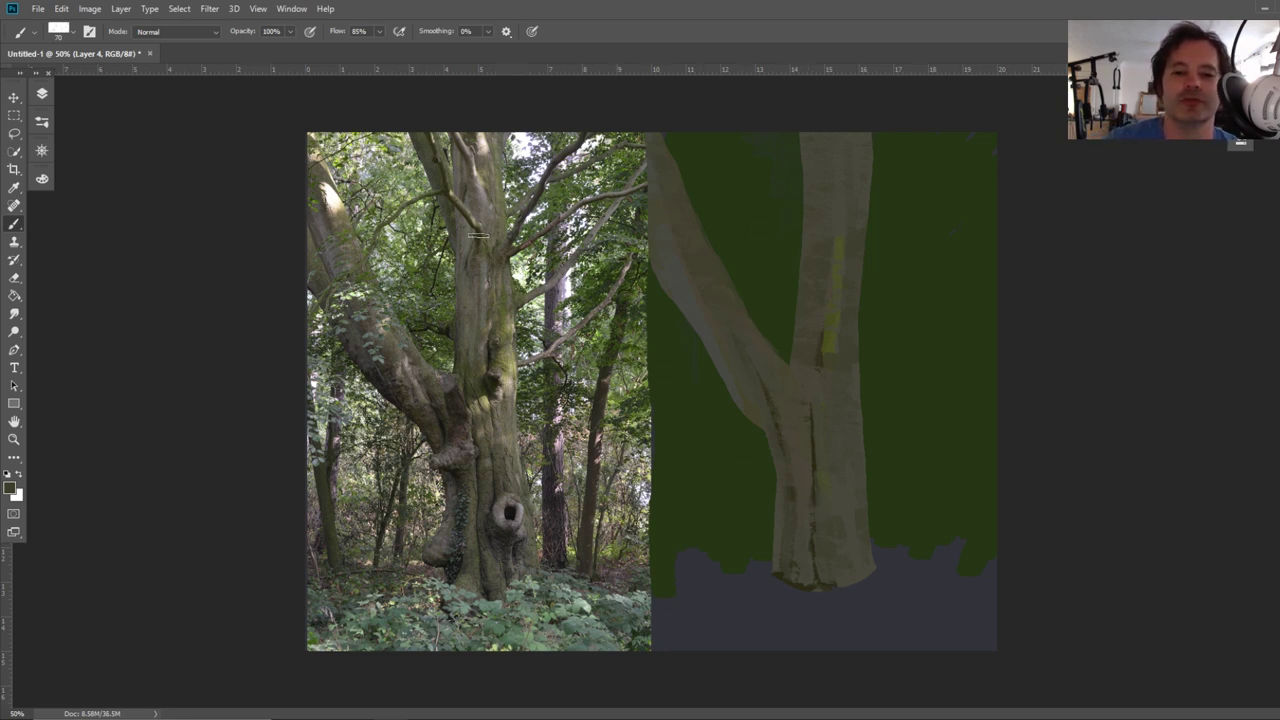
click(14, 187)
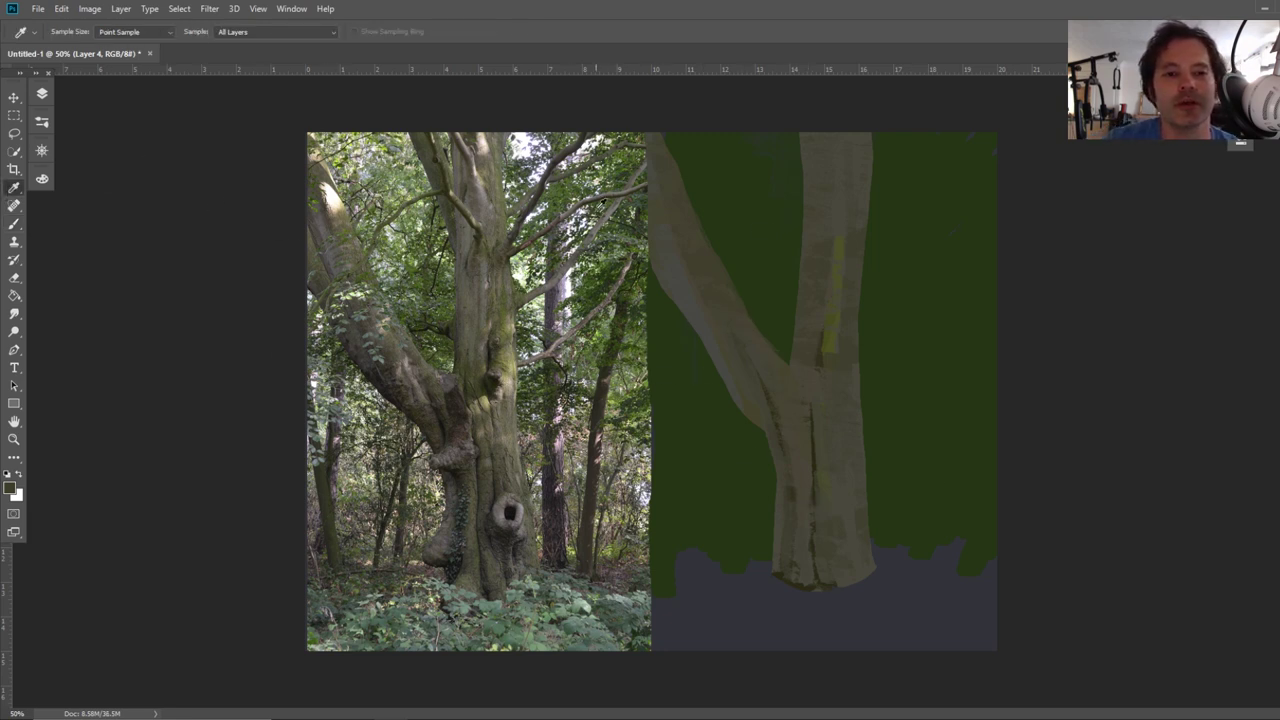
click(14, 223)
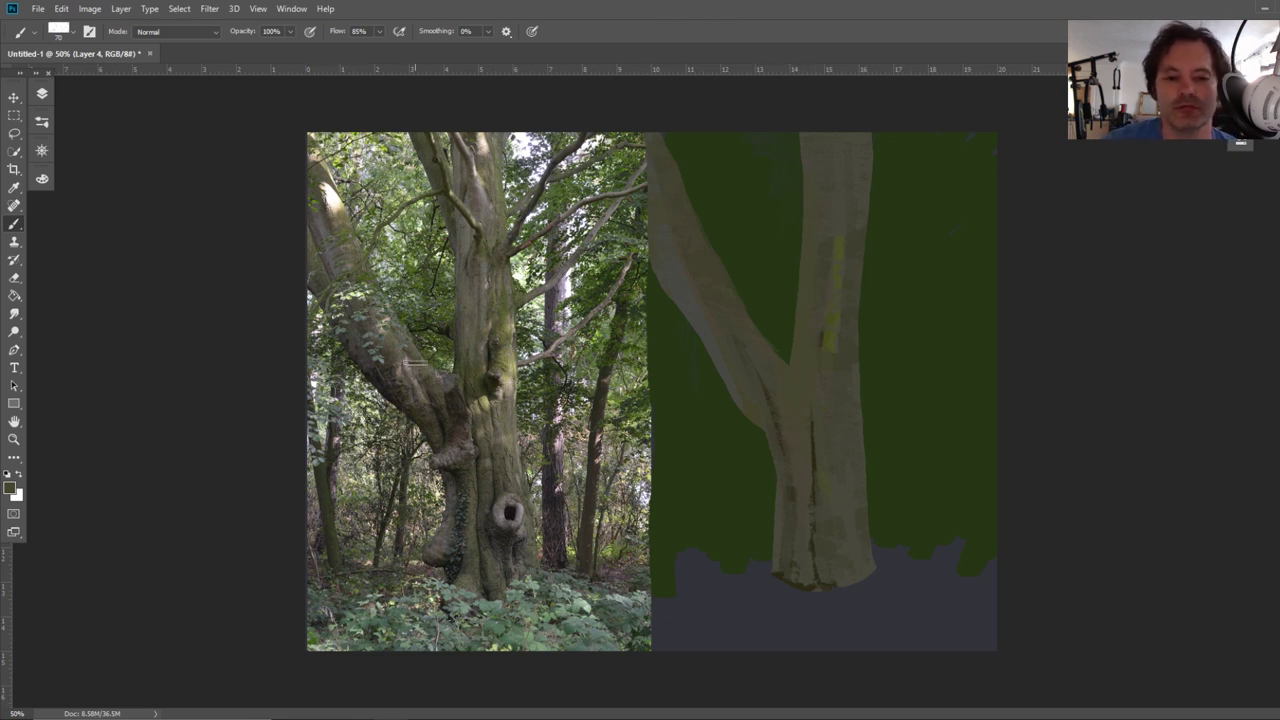
Block in a pale knot on the lower trunk's right side with sampled rim tones, rounding its edges at brush size 34
click(14, 187)
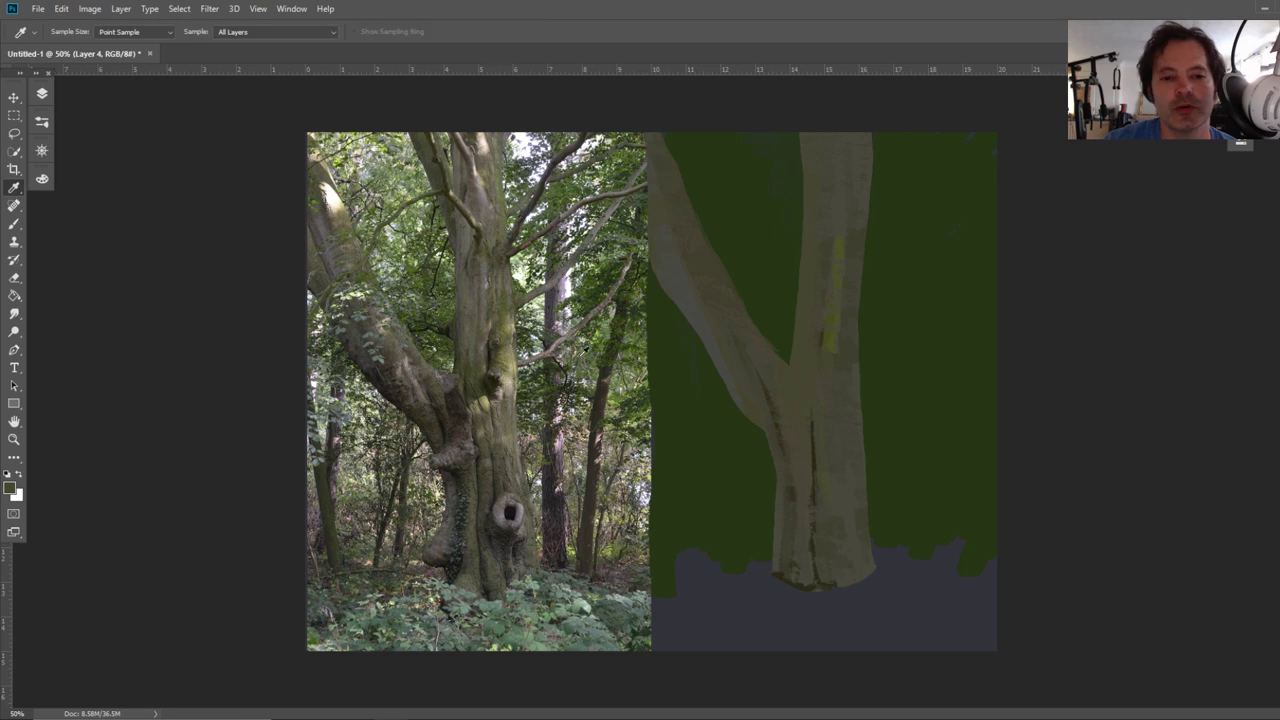
click(507, 510)
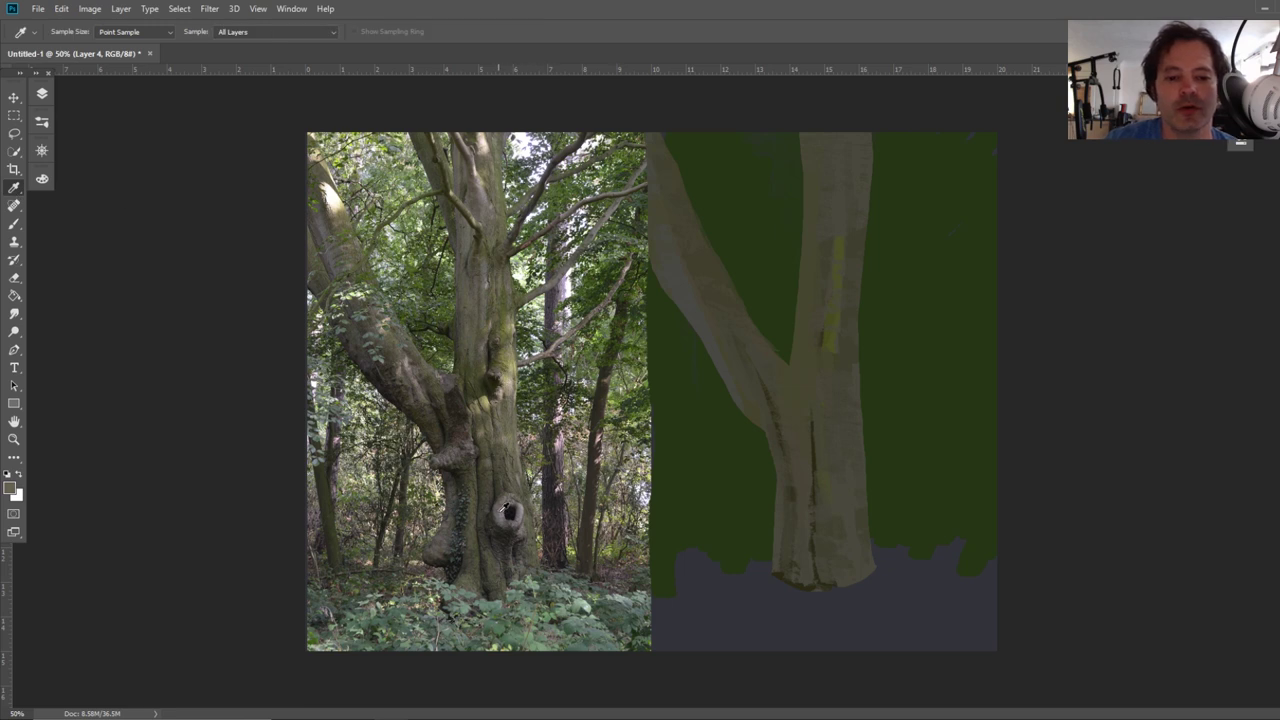
click(12, 223)
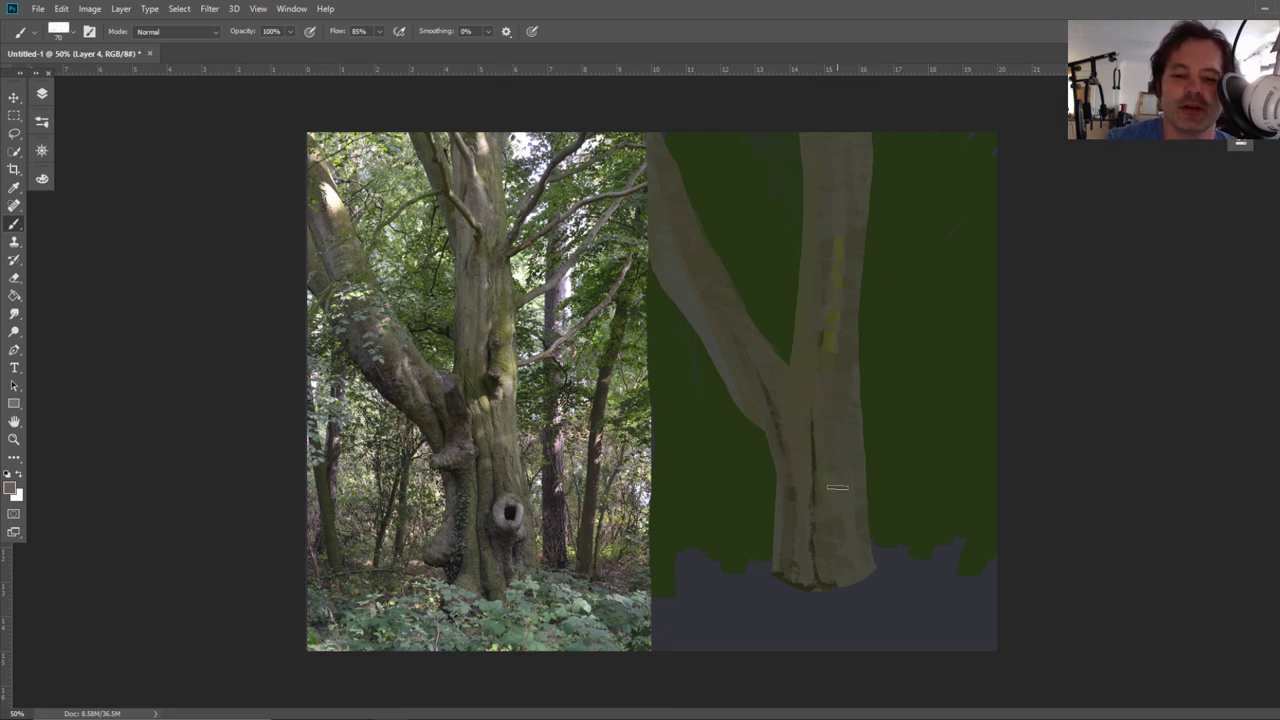
click(840, 496)
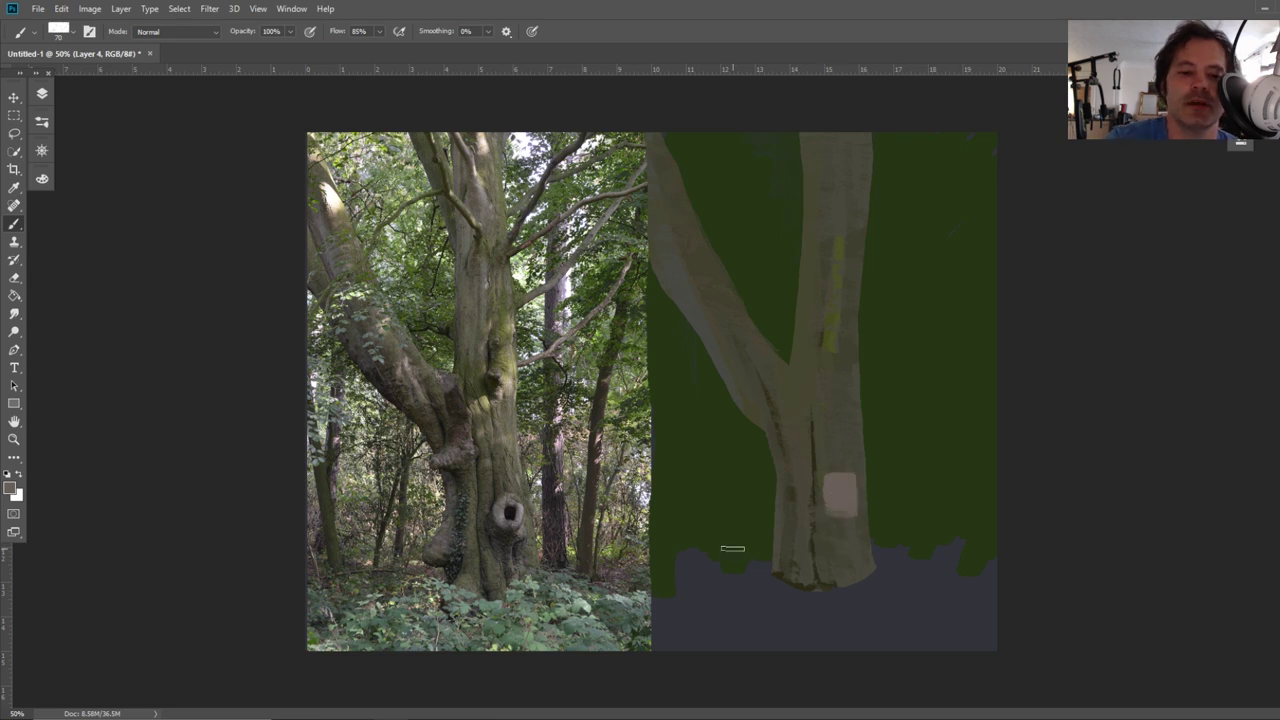
click(14, 187)
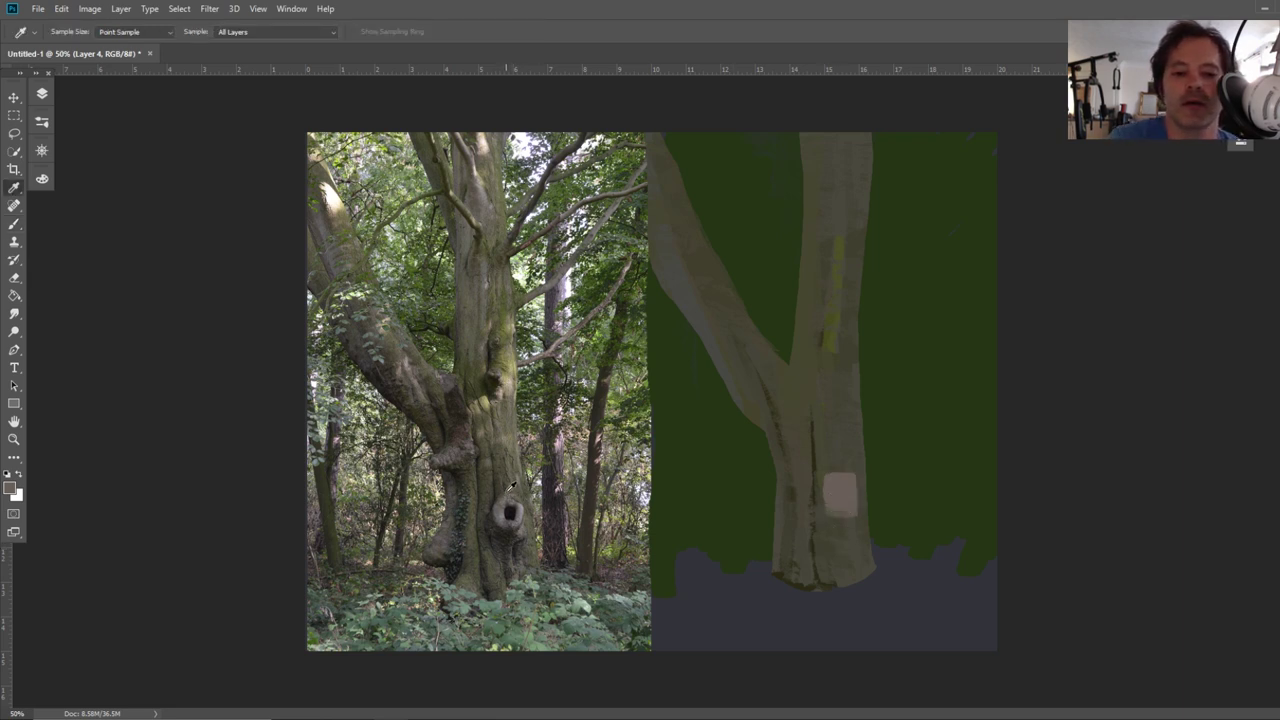
key(b)
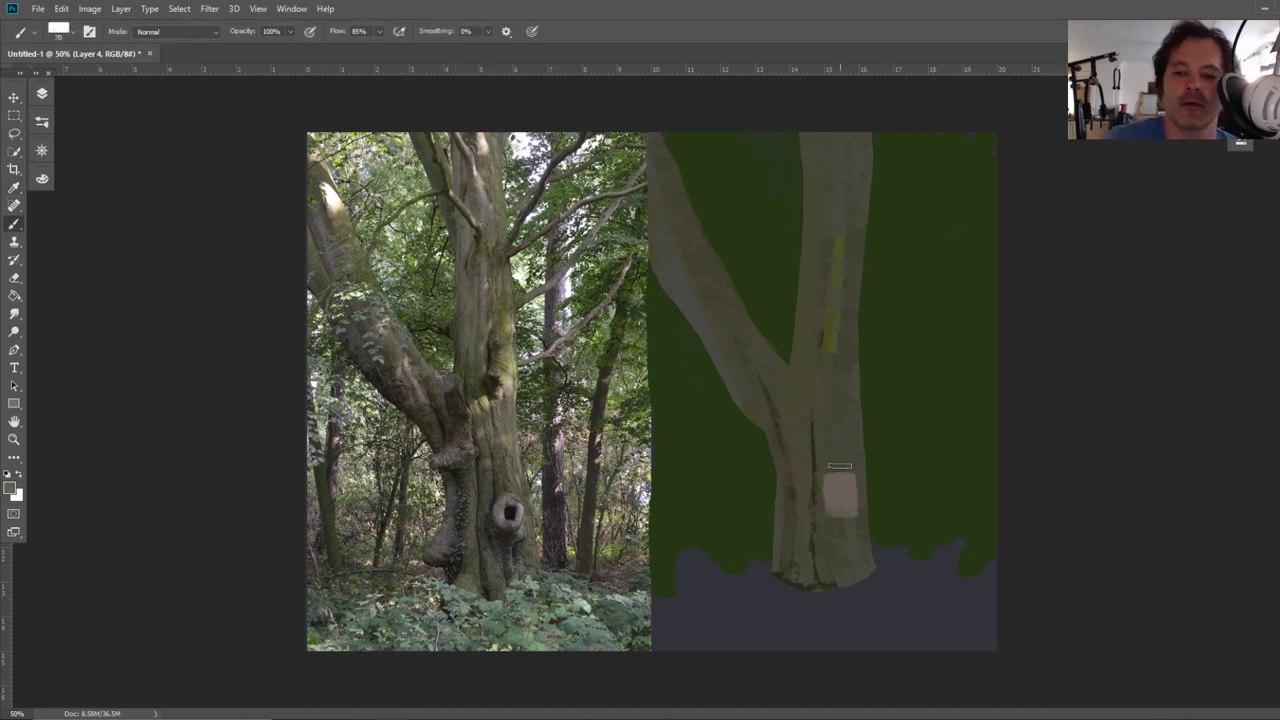
drag(831, 514, 822, 507)
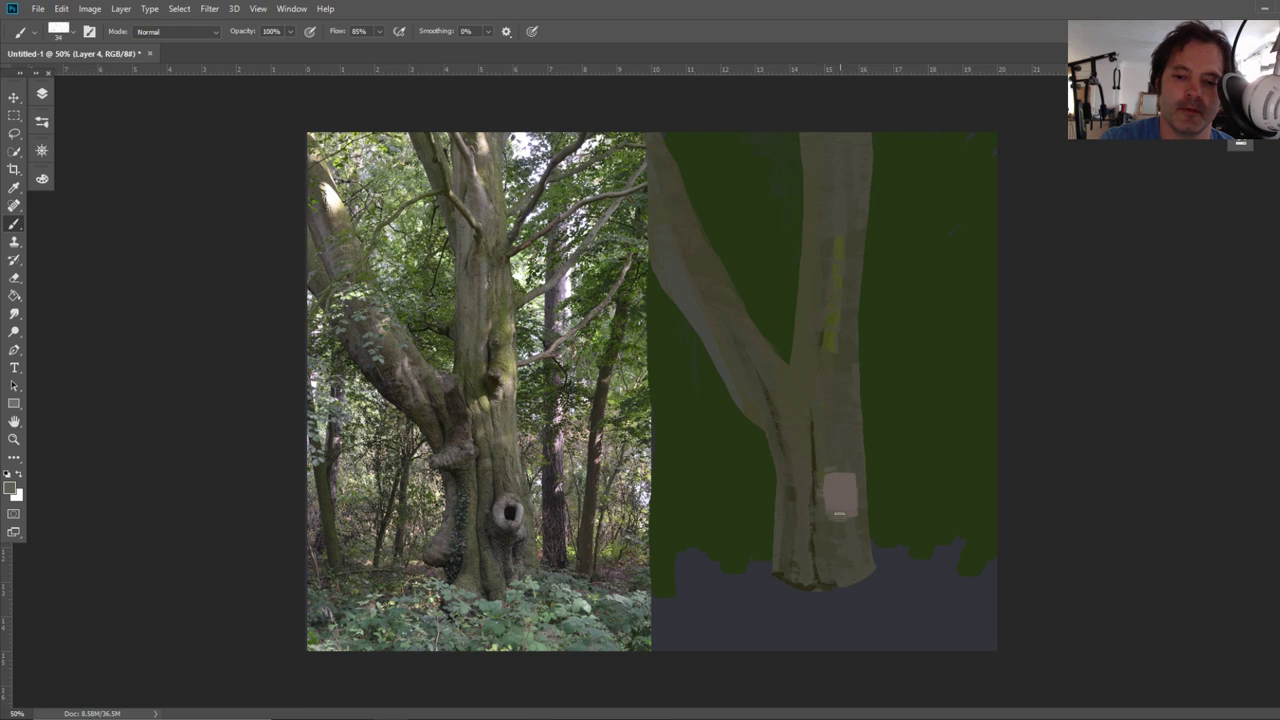
drag(858, 482, 851, 509)
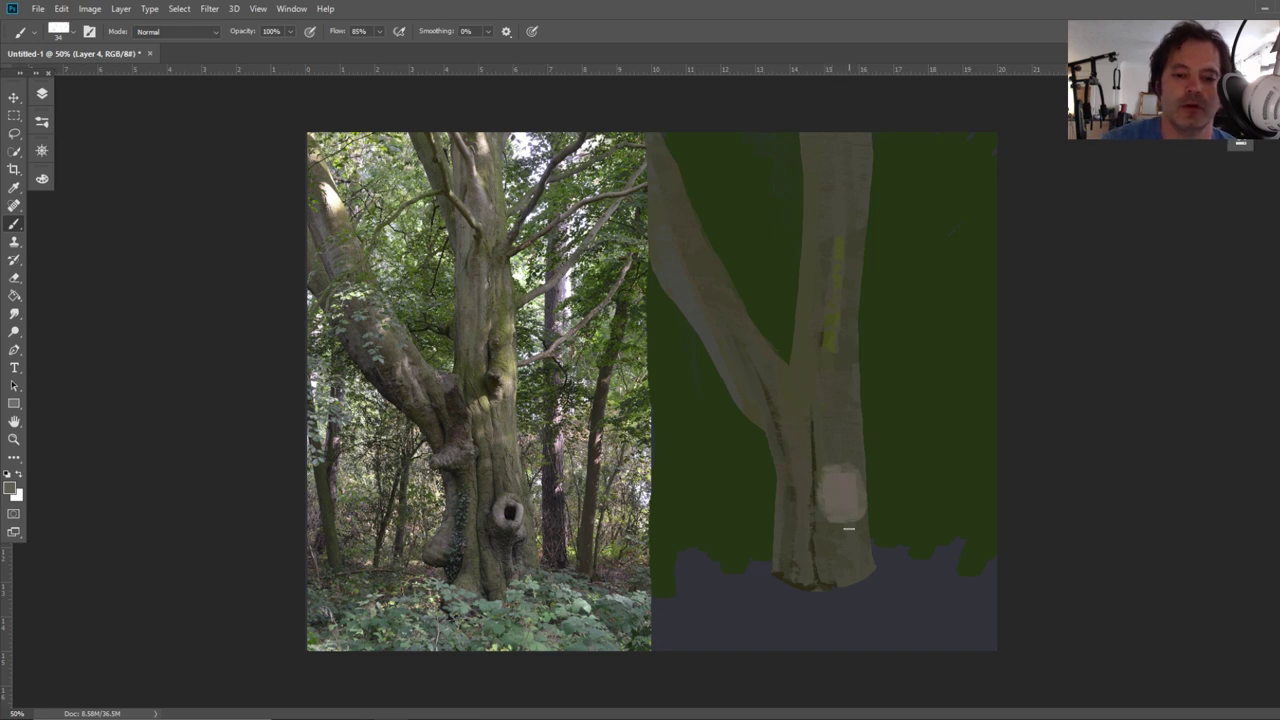
Sample the near-black of the photo's knot hole and paint the dark hollow in the middle of the pale knot
key(i)
click(511, 496)
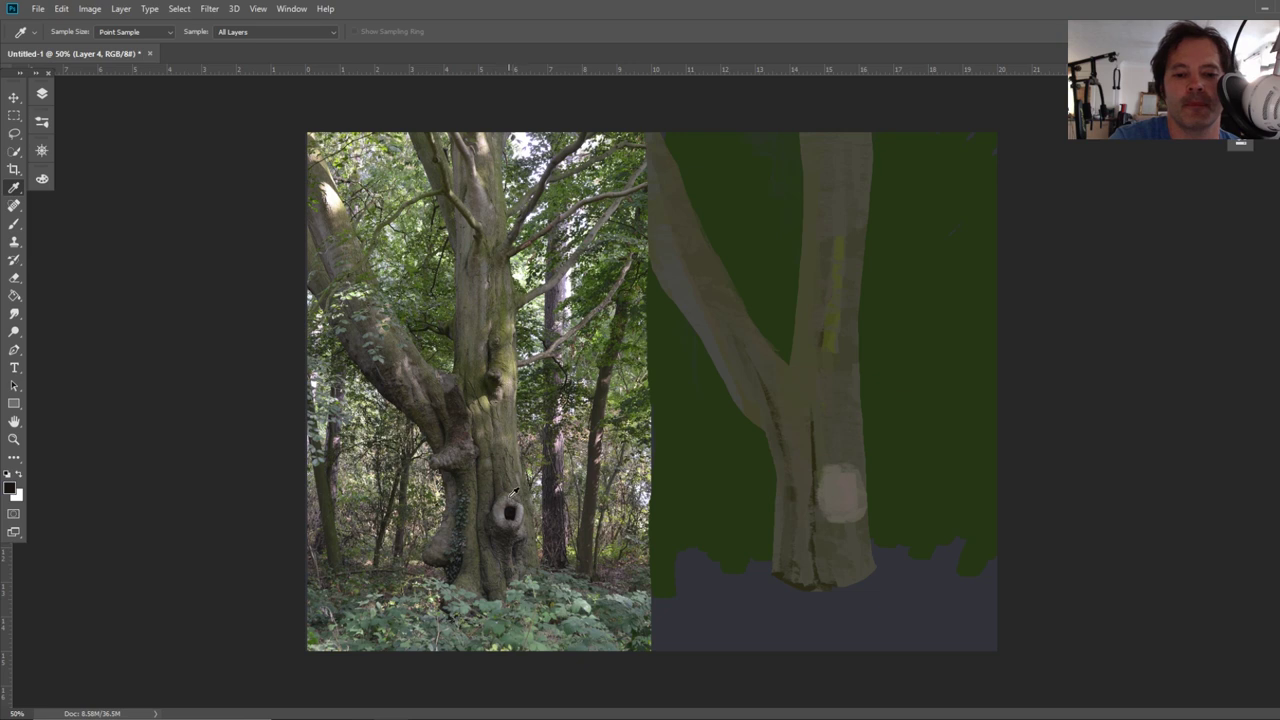
key(b)
drag(840, 498, 842, 503)
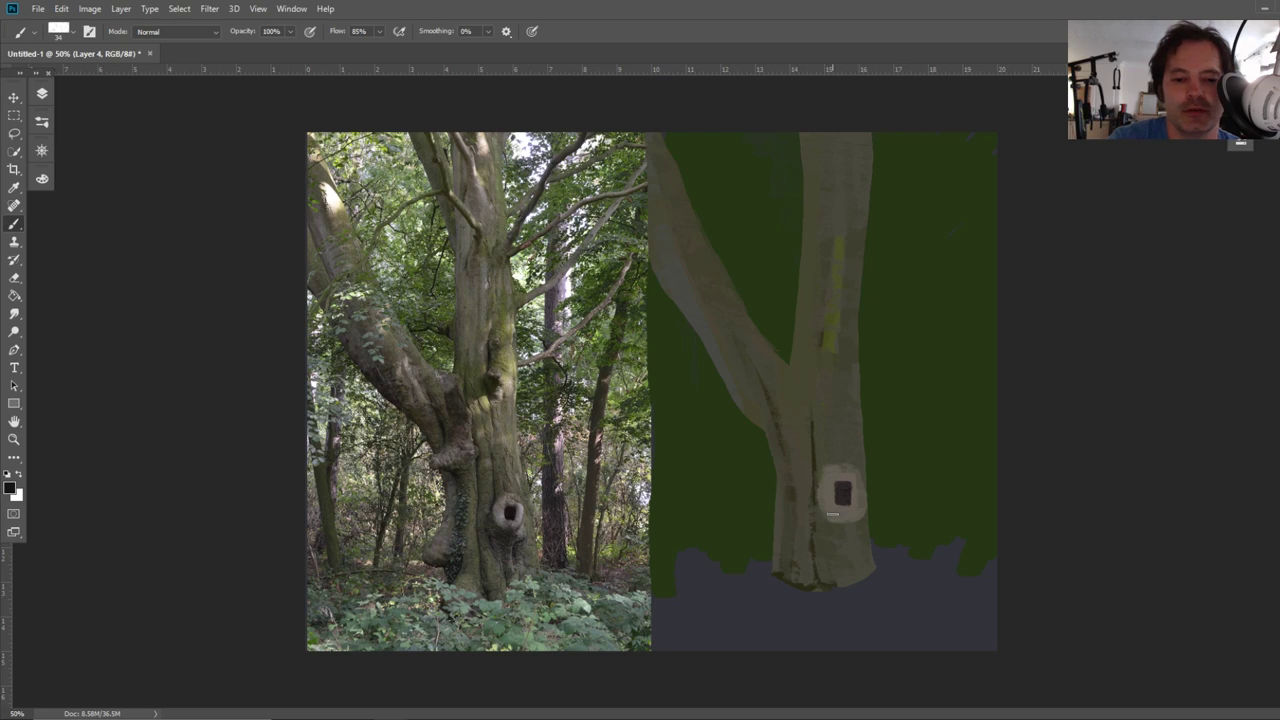
Sample a dark grey from the photo and shade beneath the knot, below the moss streak and along the branch's underside
key(i)
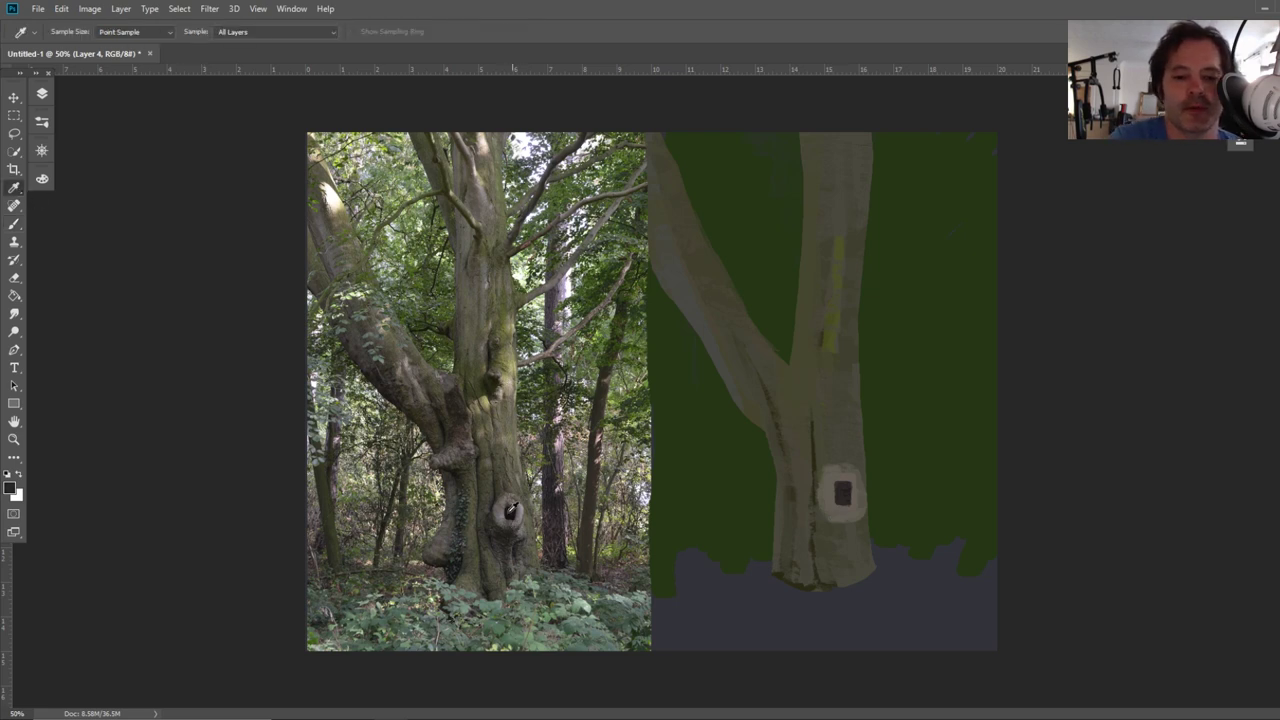
key(b)
mouse_move(824, 519)
mouse_down()
mouse_move(843, 557)
mouse_move(844, 536)
mouse_move(861, 581)
mouse_move(857, 522)
mouse_up()
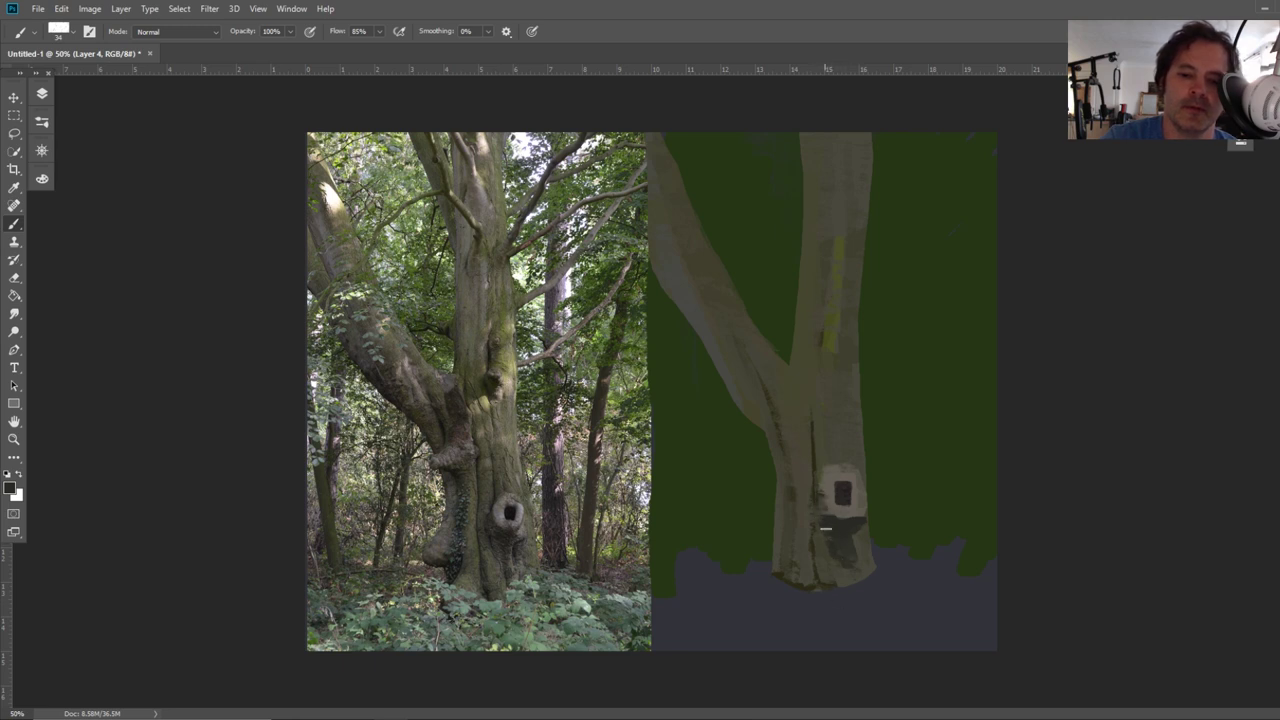
drag(829, 358, 830, 368)
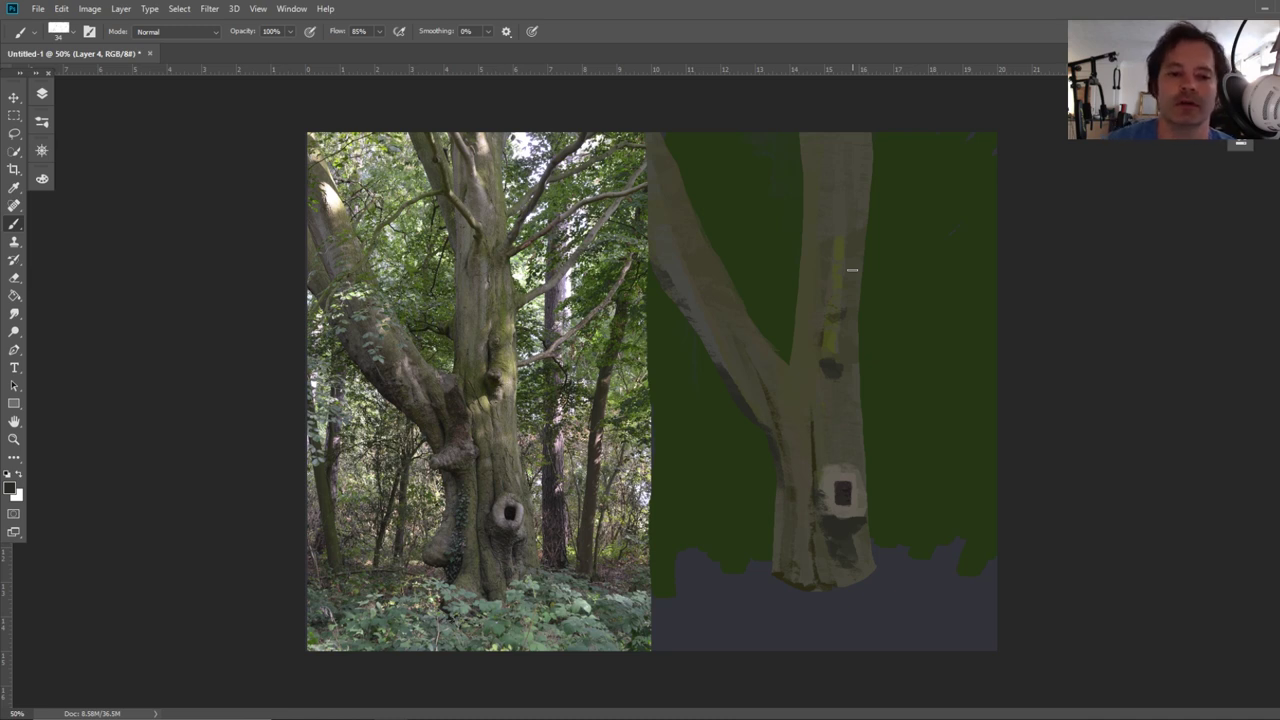
Sample a shadow tone from the photo and blend the shading along the underside of the diagonal branch
key(i)
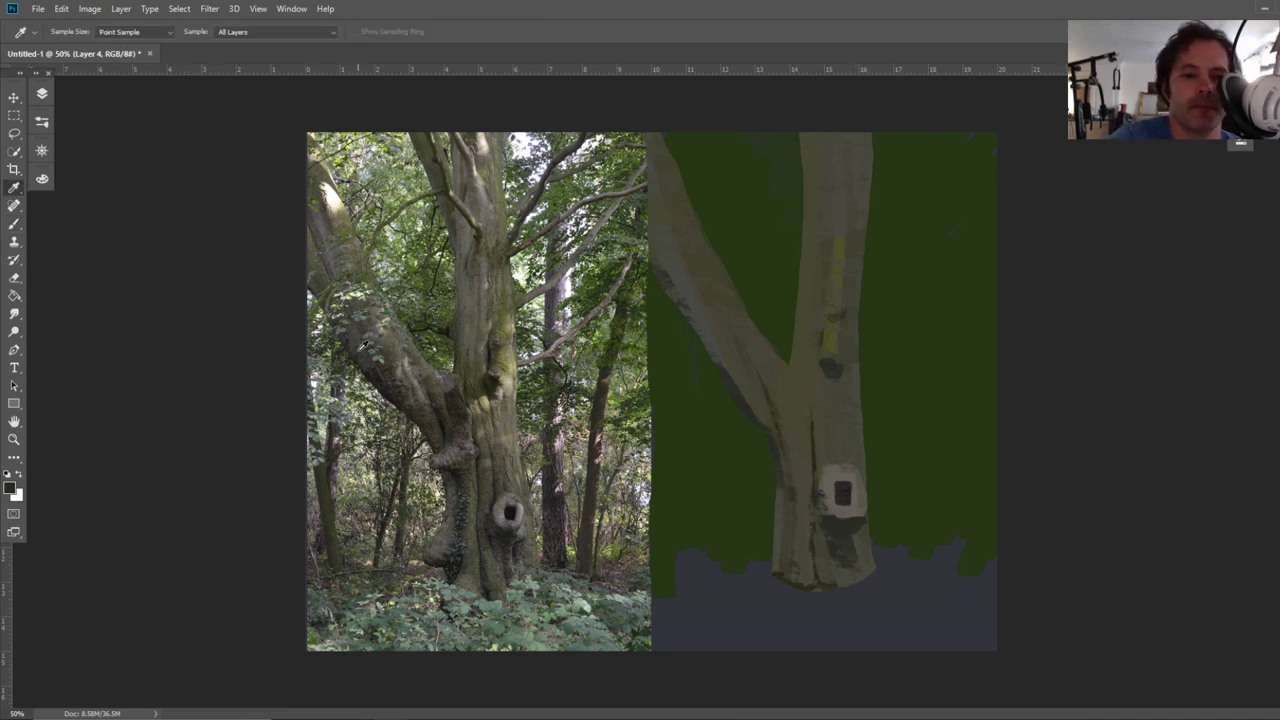
key(b)
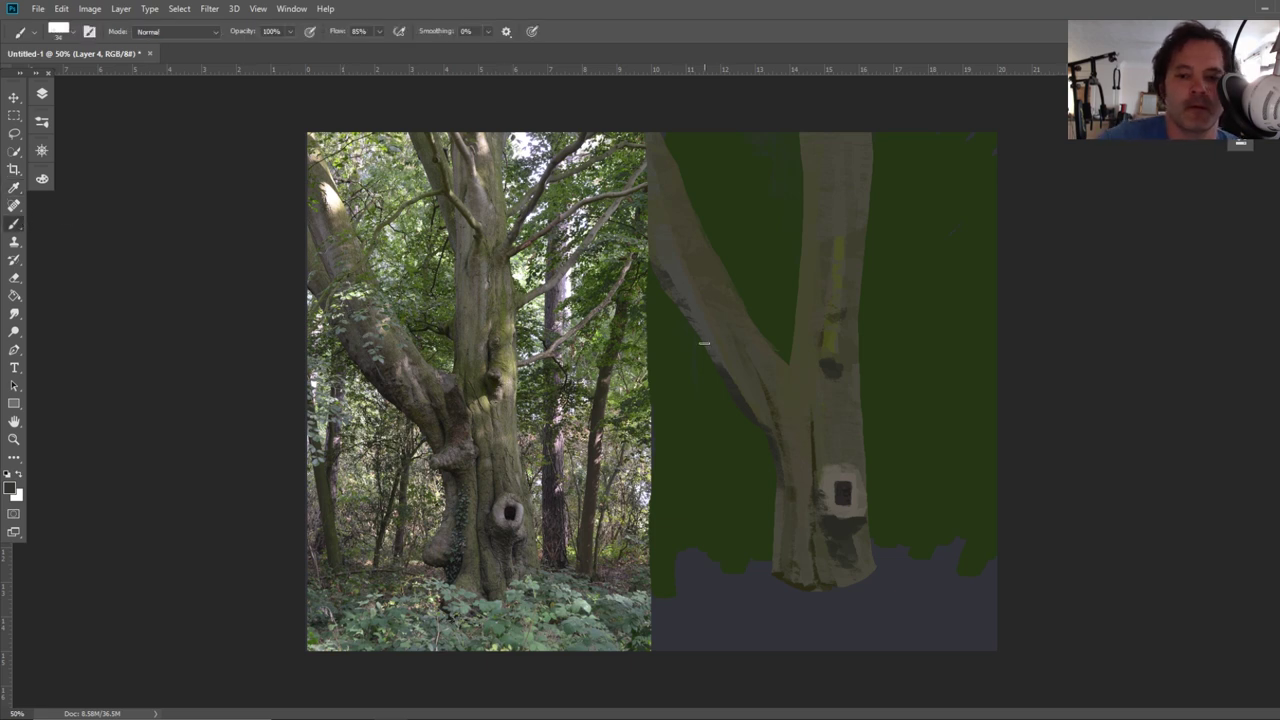
drag(745, 382, 758, 418)
drag(706, 328, 688, 294)
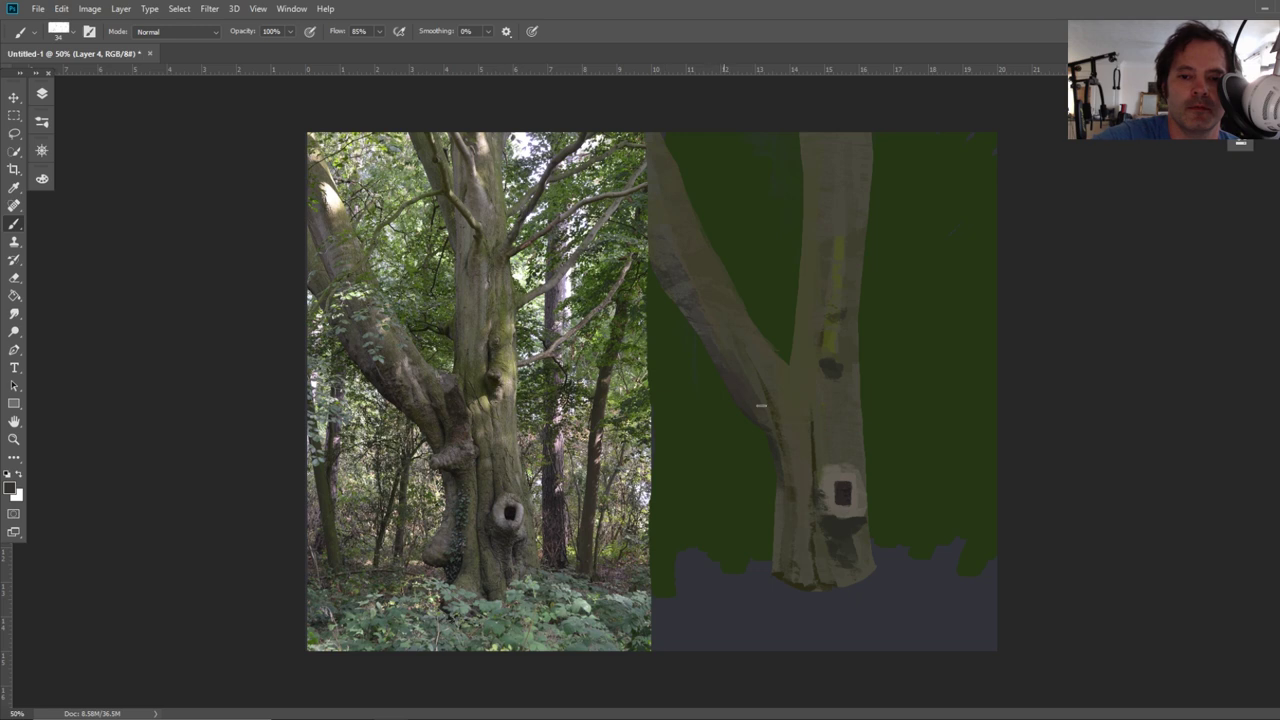
Paint dark brown shadow over the branch junction, the trunk's lower-left side and base, and the upper part of the diagonal branch
mouse_move(800, 412)
mouse_down()
mouse_move(797, 433)
mouse_move(786, 386)
mouse_move(797, 374)
mouse_up()
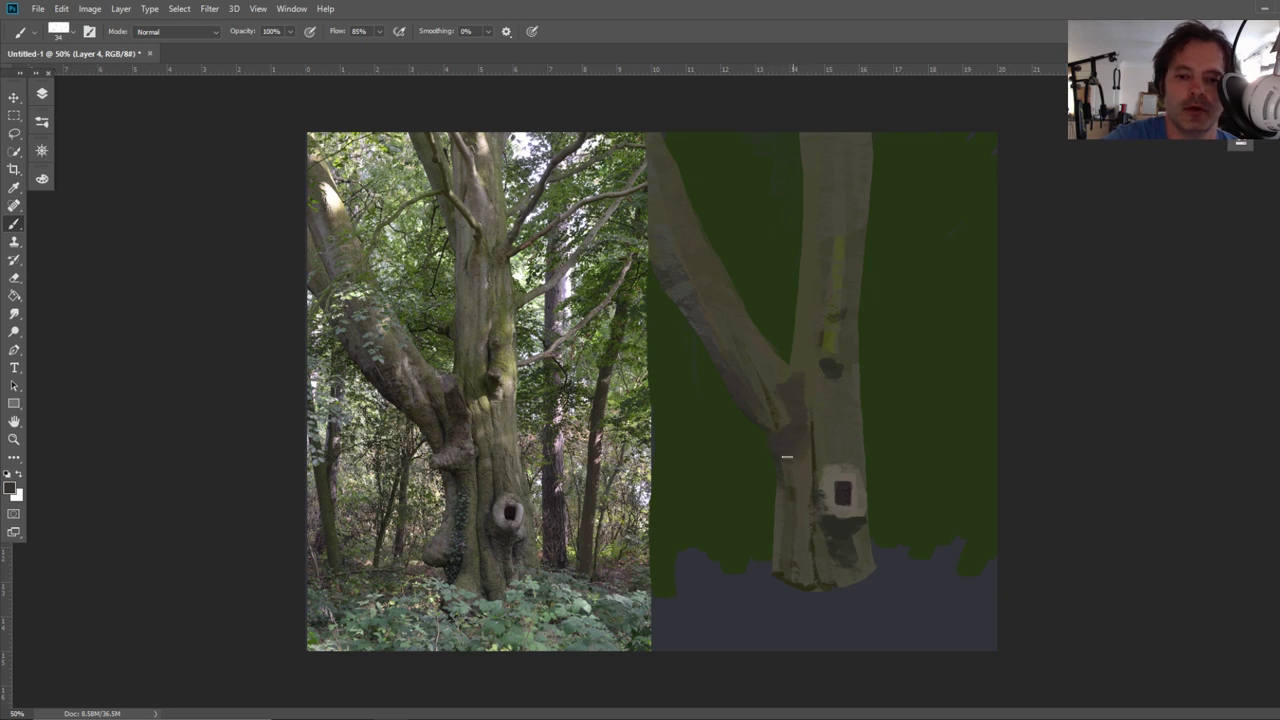
drag(782, 535, 816, 588)
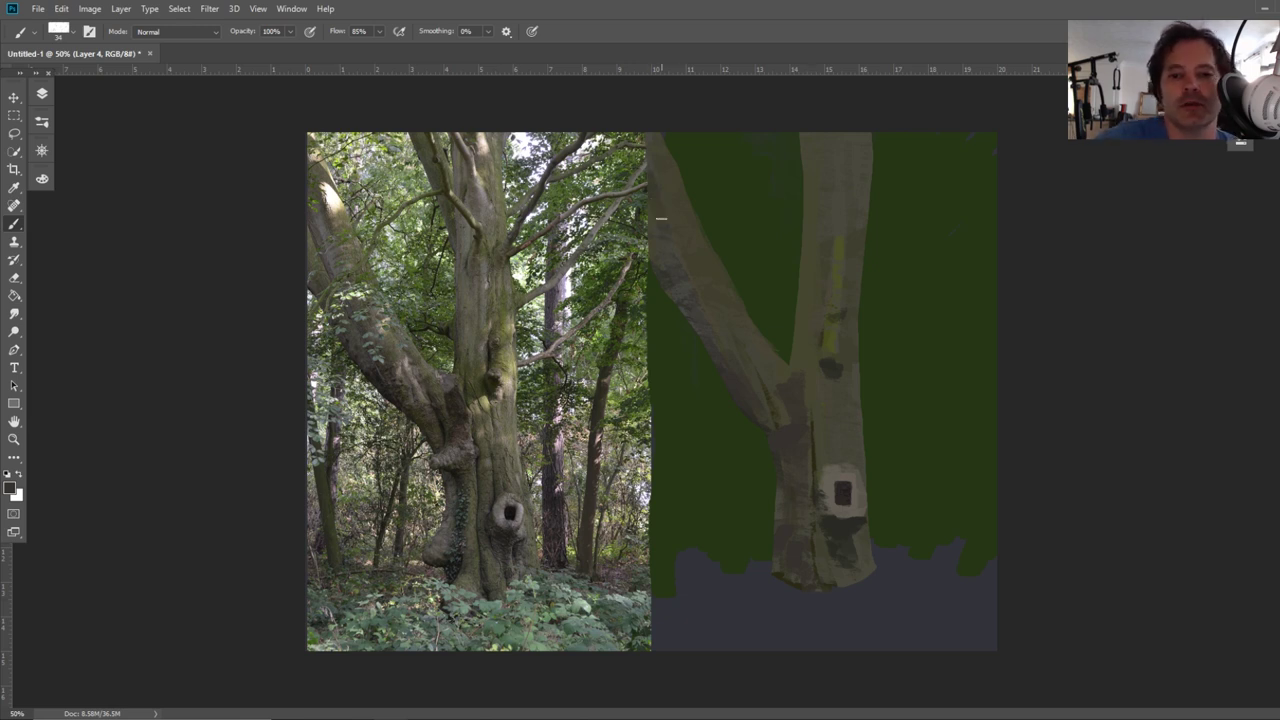
drag(659, 196, 678, 284)
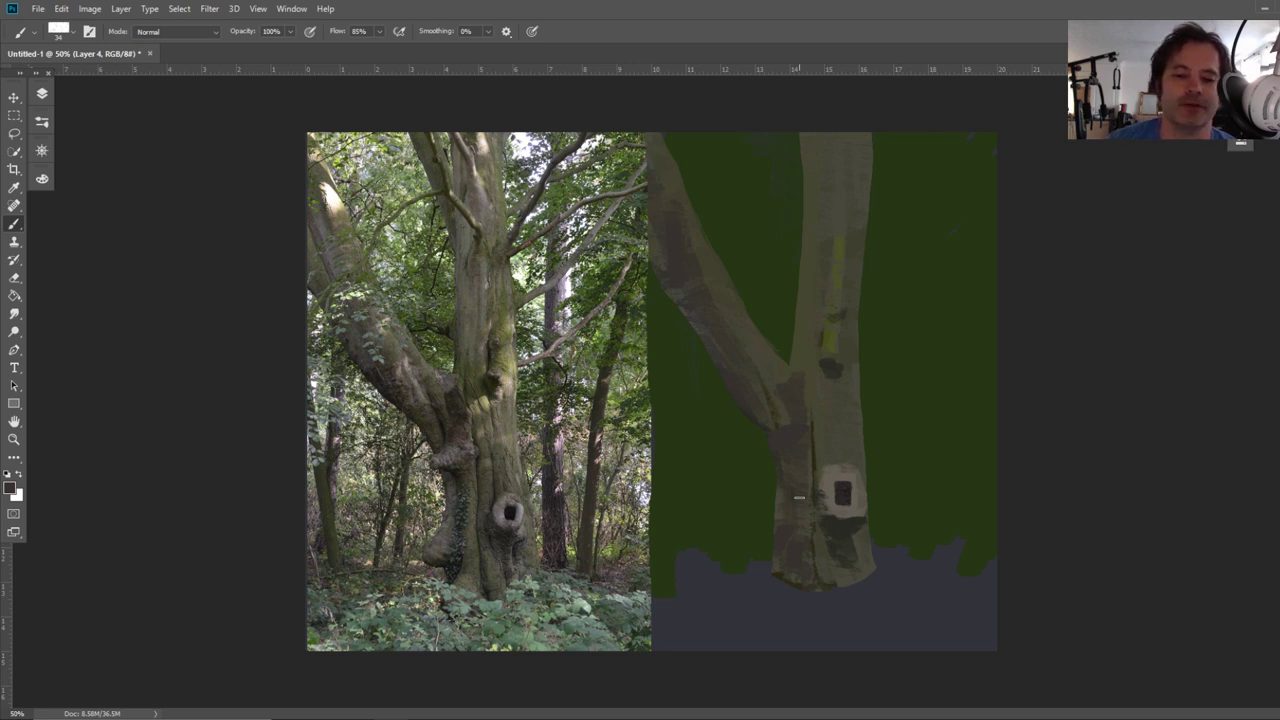
Sample a light grey-green from the photo's lower trunk and paint pale bark strokes along the painted trunk from its base to its upper part
key(i)
click(462, 527)
key(b)
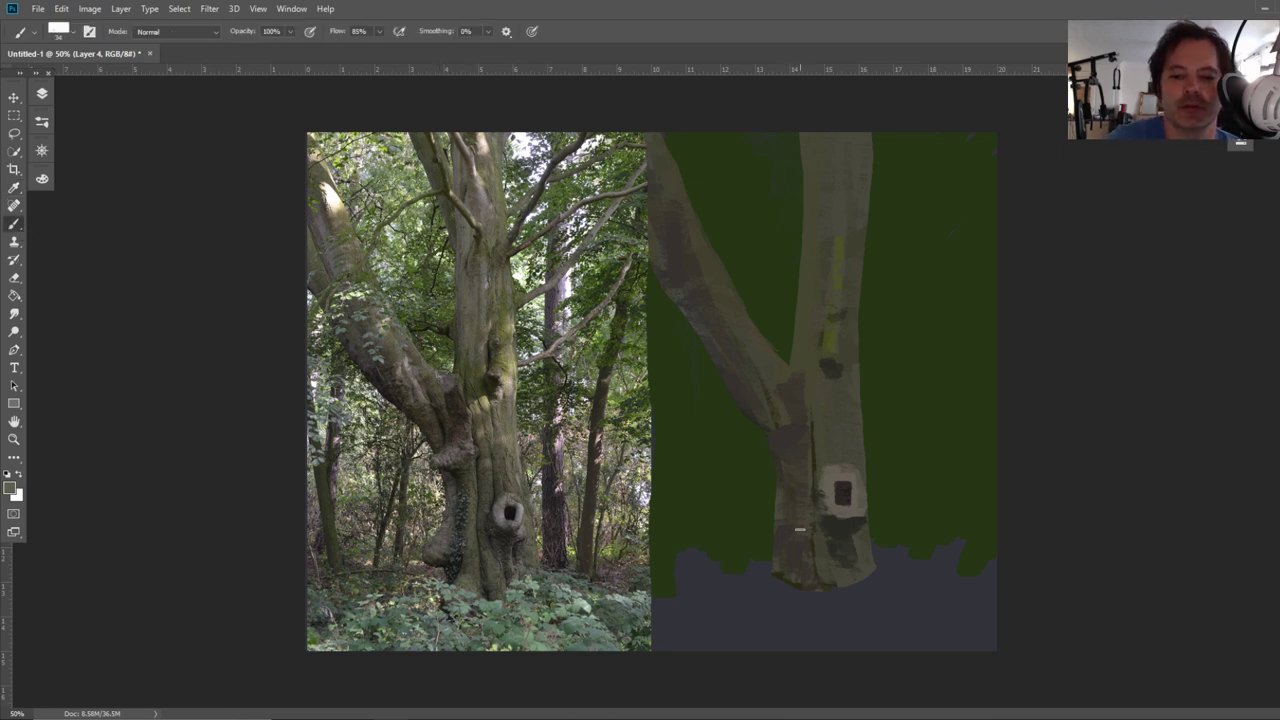
mouse_move(800, 470)
mouse_down()
mouse_move(806, 580)
mouse_move(778, 587)
mouse_move(800, 578)
mouse_up()
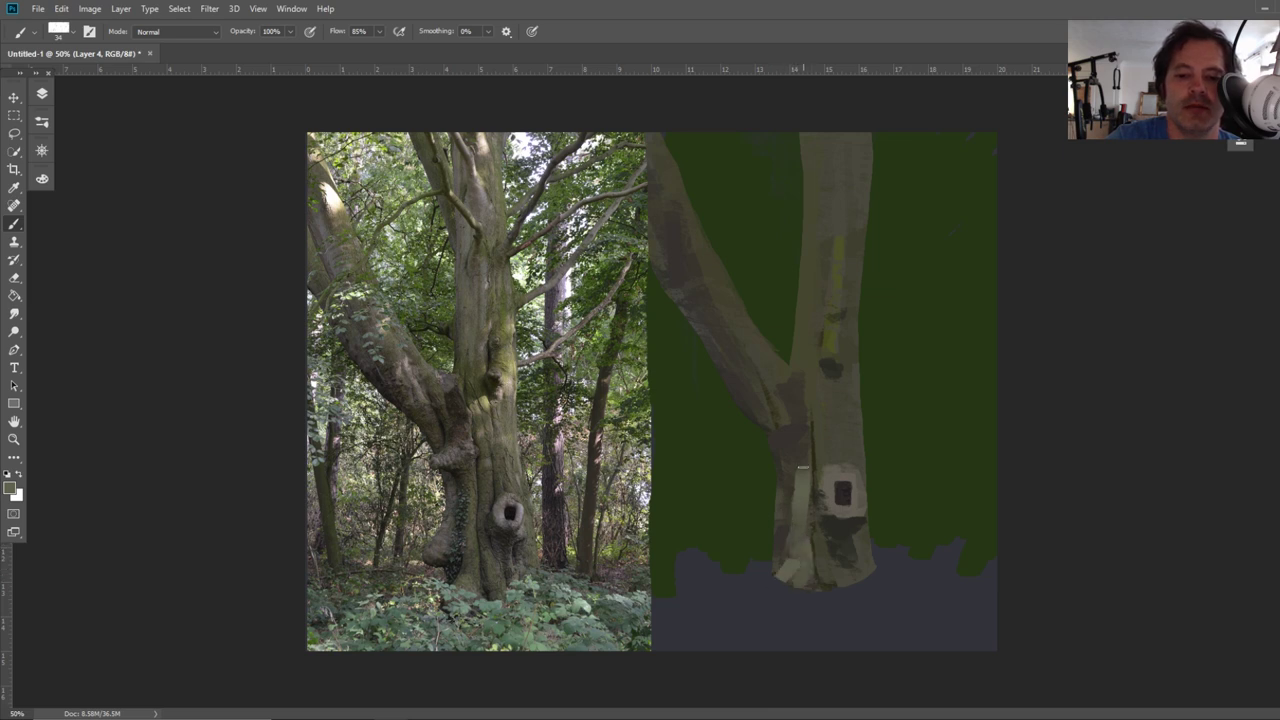
drag(802, 461, 806, 469)
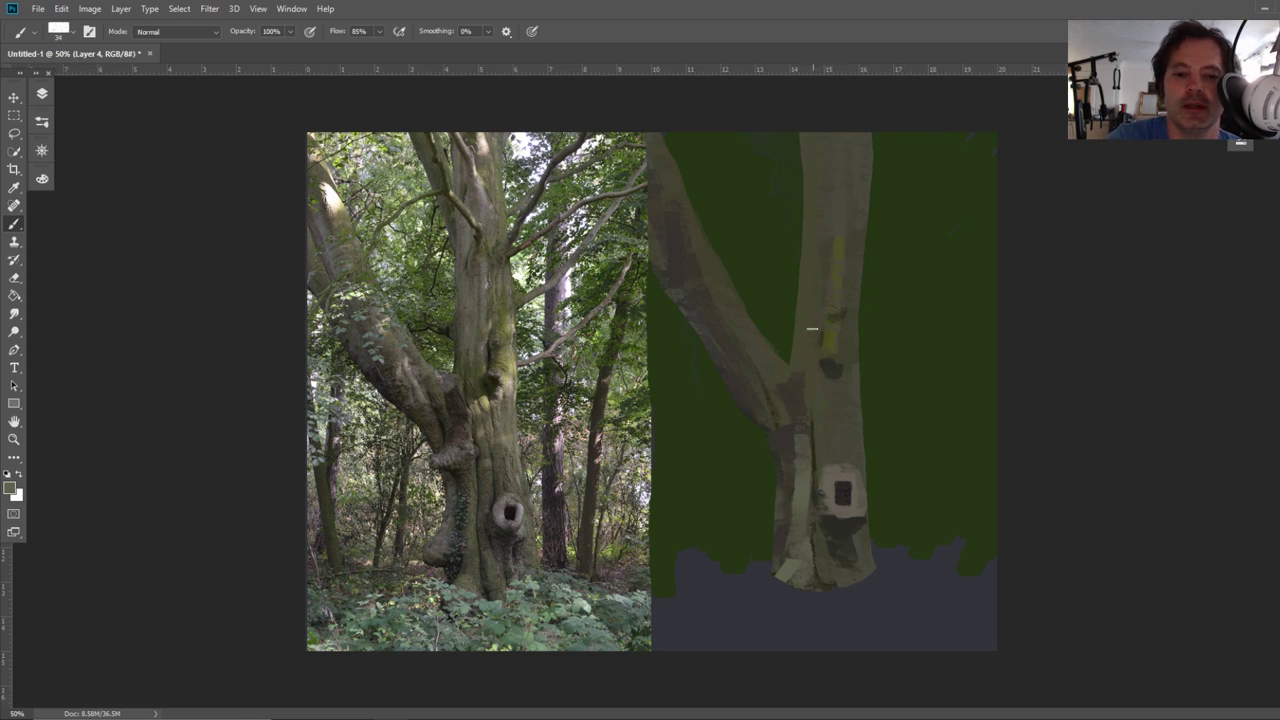
mouse_move(820, 270)
mouse_down()
mouse_move(819, 227)
mouse_move(818, 273)
mouse_move(830, 227)
mouse_move(824, 315)
mouse_move(833, 251)
mouse_move(820, 168)
mouse_up()
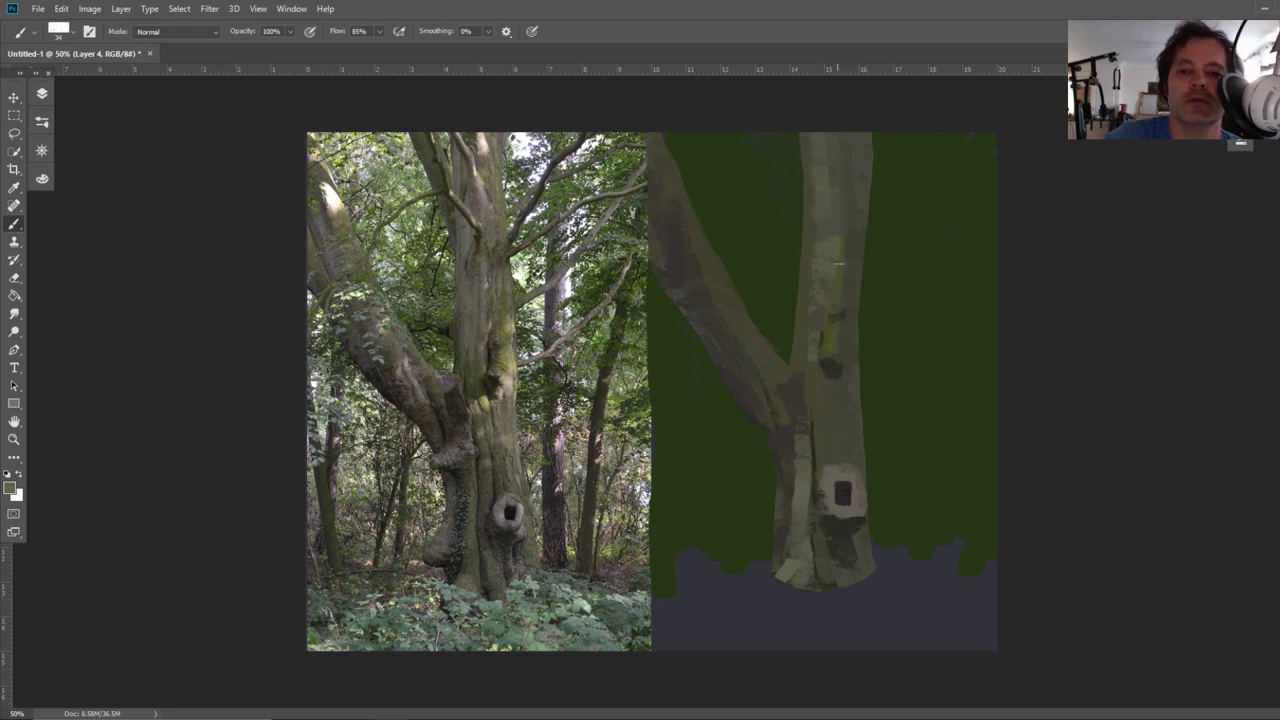
mouse_move(856, 147)
mouse_down()
mouse_move(863, 207)
mouse_move(839, 315)
mouse_move(855, 466)
mouse_up()
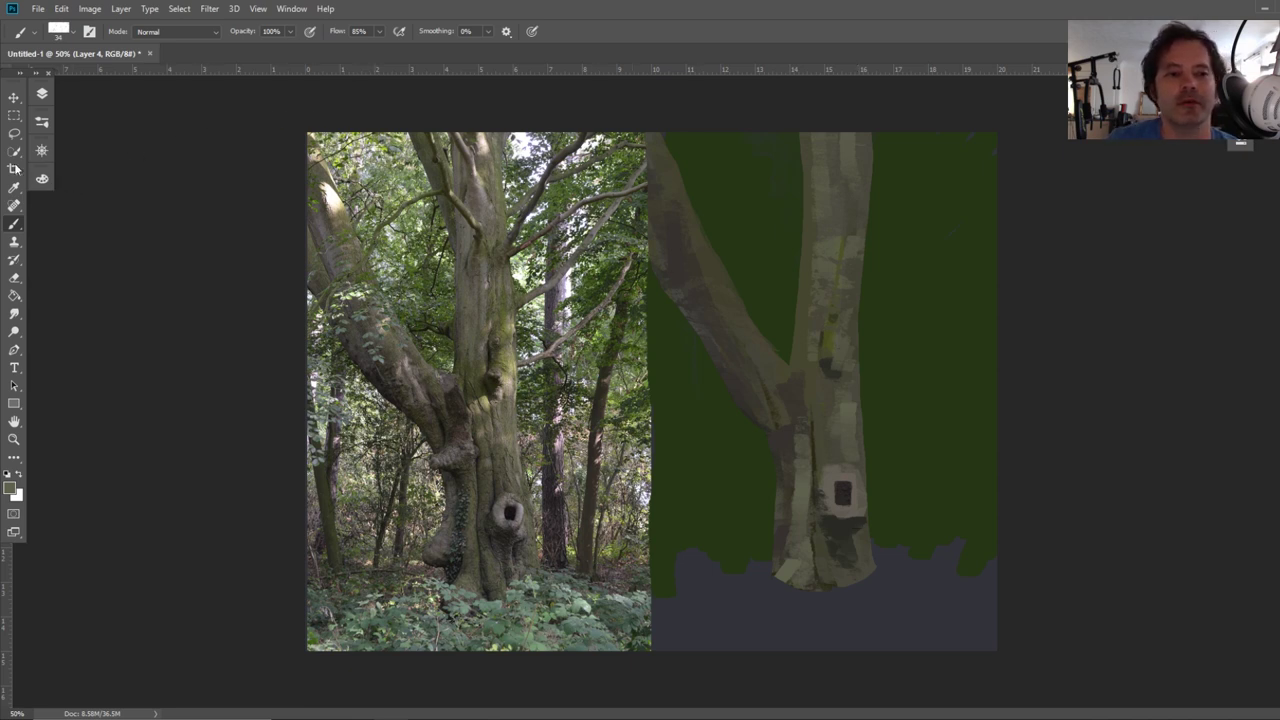
On Layer 3, sample a near-black from the photo's lower trunk and darken the green background between the branch and trunk with a size 82 brush
click(41, 93)
click(126, 222)
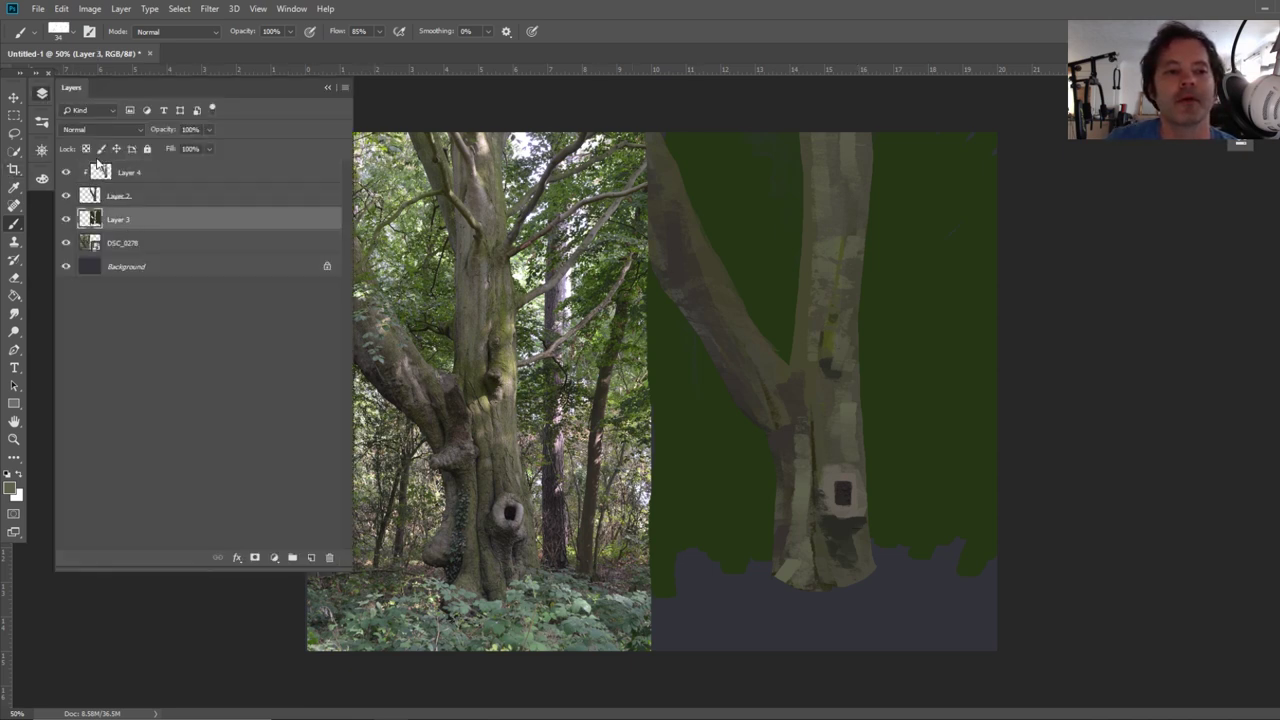
click(327, 88)
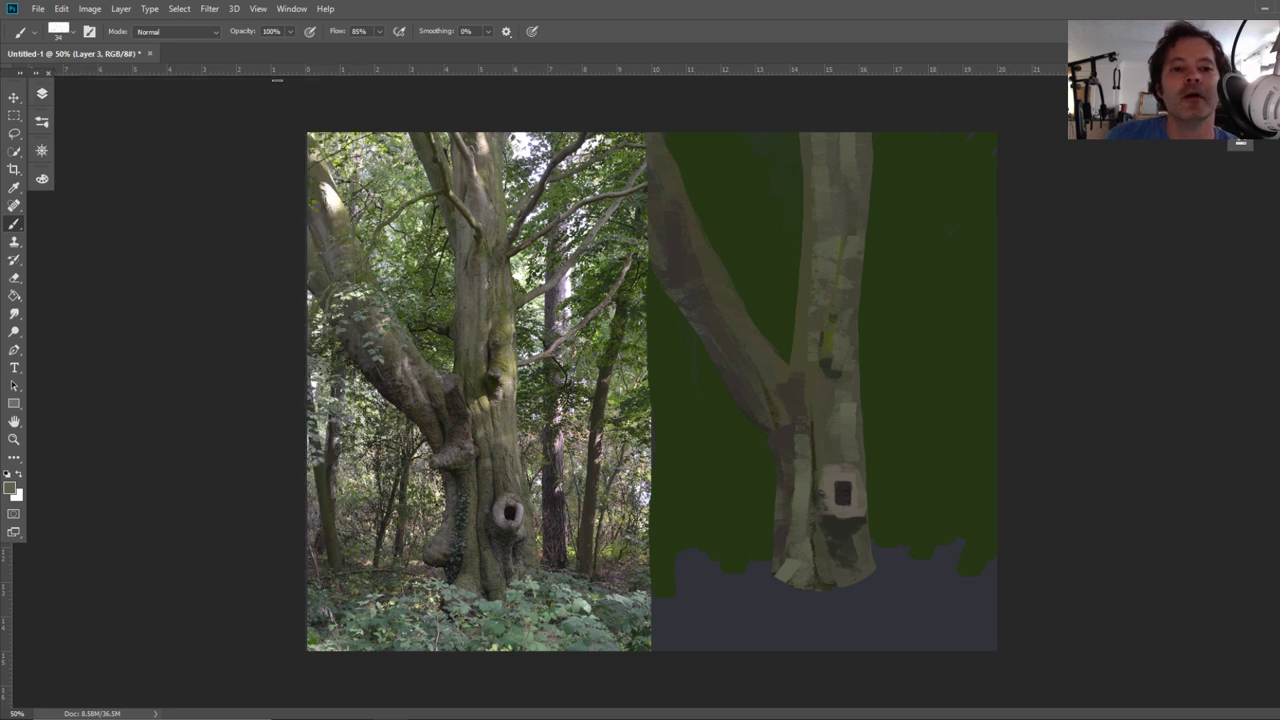
click(14, 187)
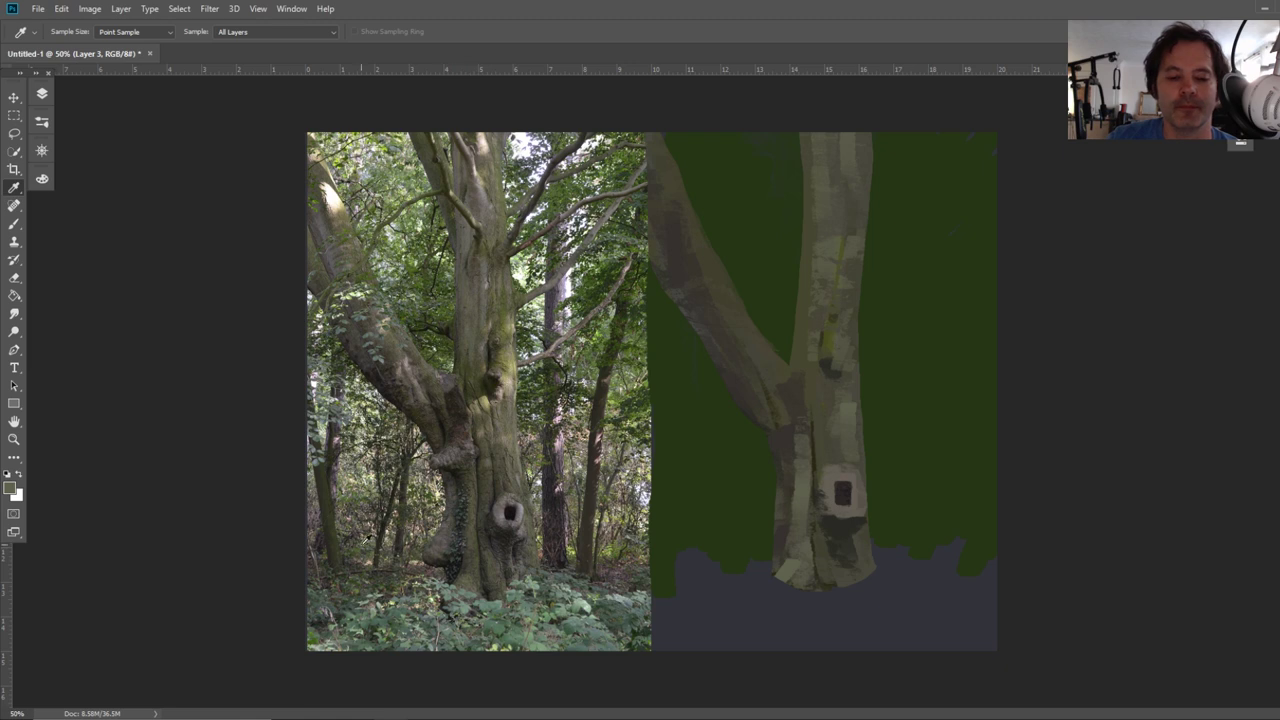
click(457, 563)
click(14, 223)
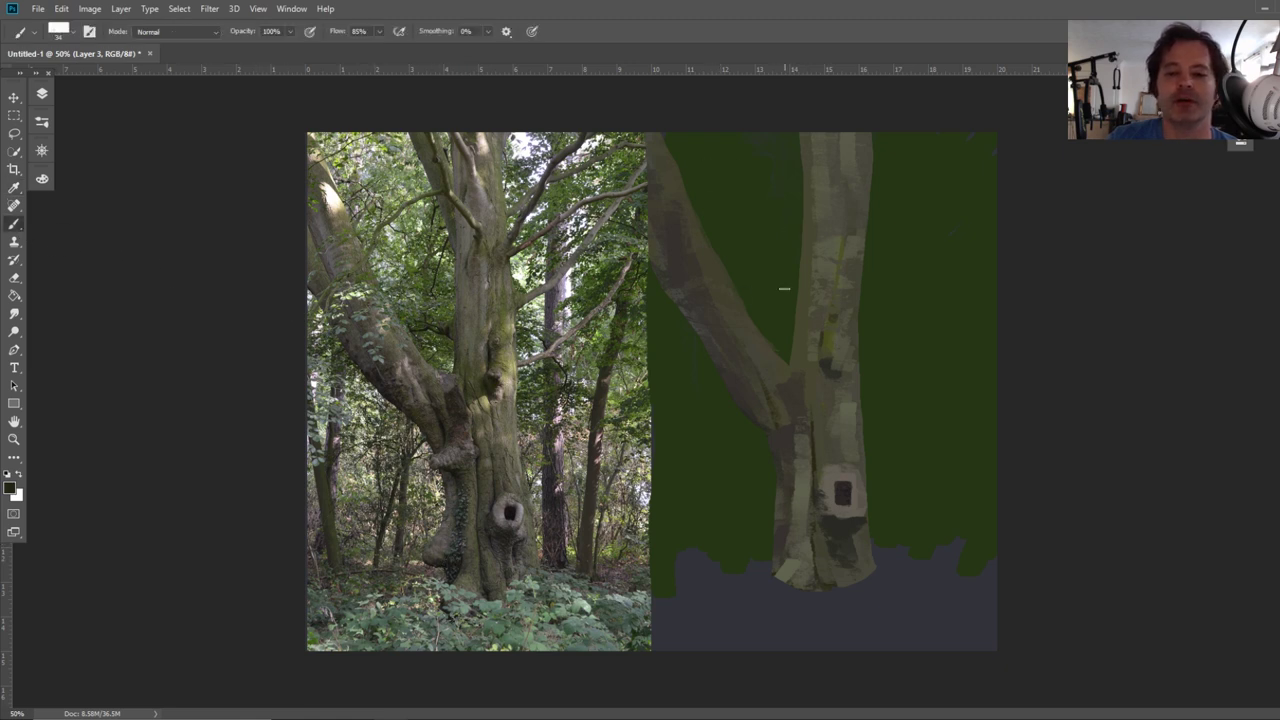
key(bracketright)
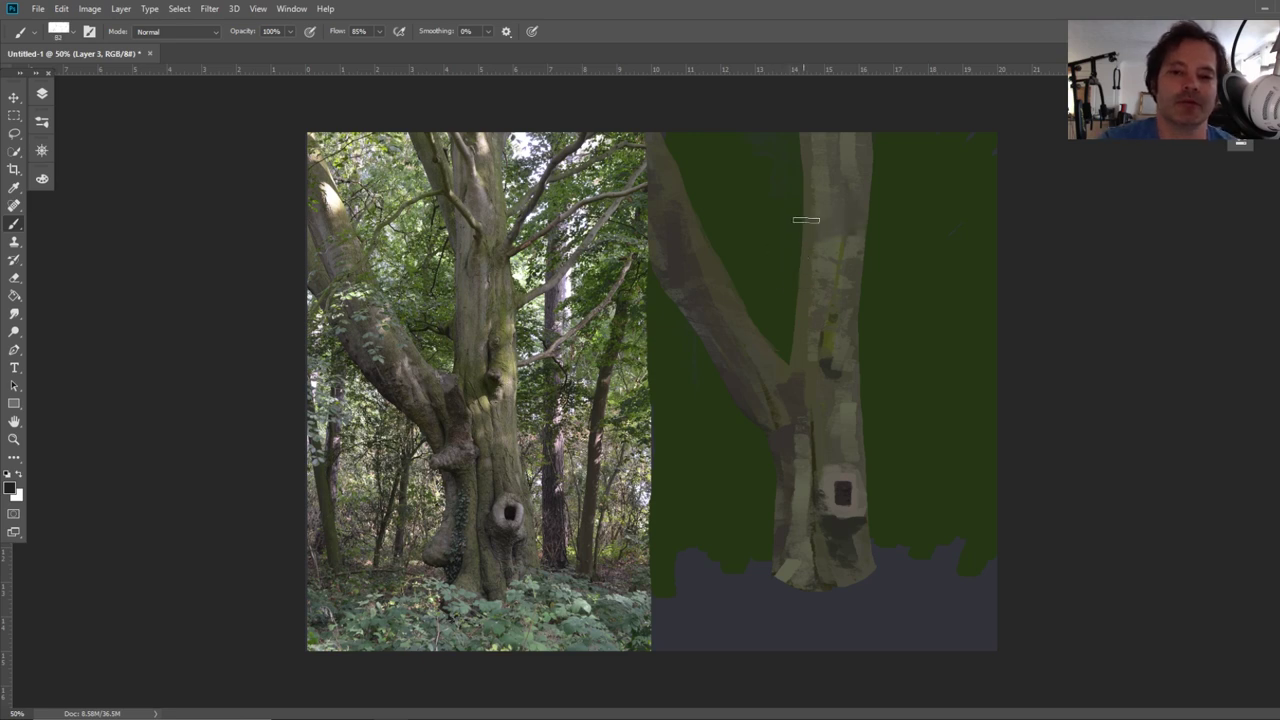
drag(777, 143, 756, 190)
drag(756, 190, 766, 177)
mouse_move(762, 250)
mouse_down()
mouse_move(787, 287)
mouse_move(771, 370)
mouse_move(806, 280)
mouse_move(762, 218)
mouse_move(769, 150)
mouse_move(684, 199)
mouse_move(687, 138)
mouse_up()
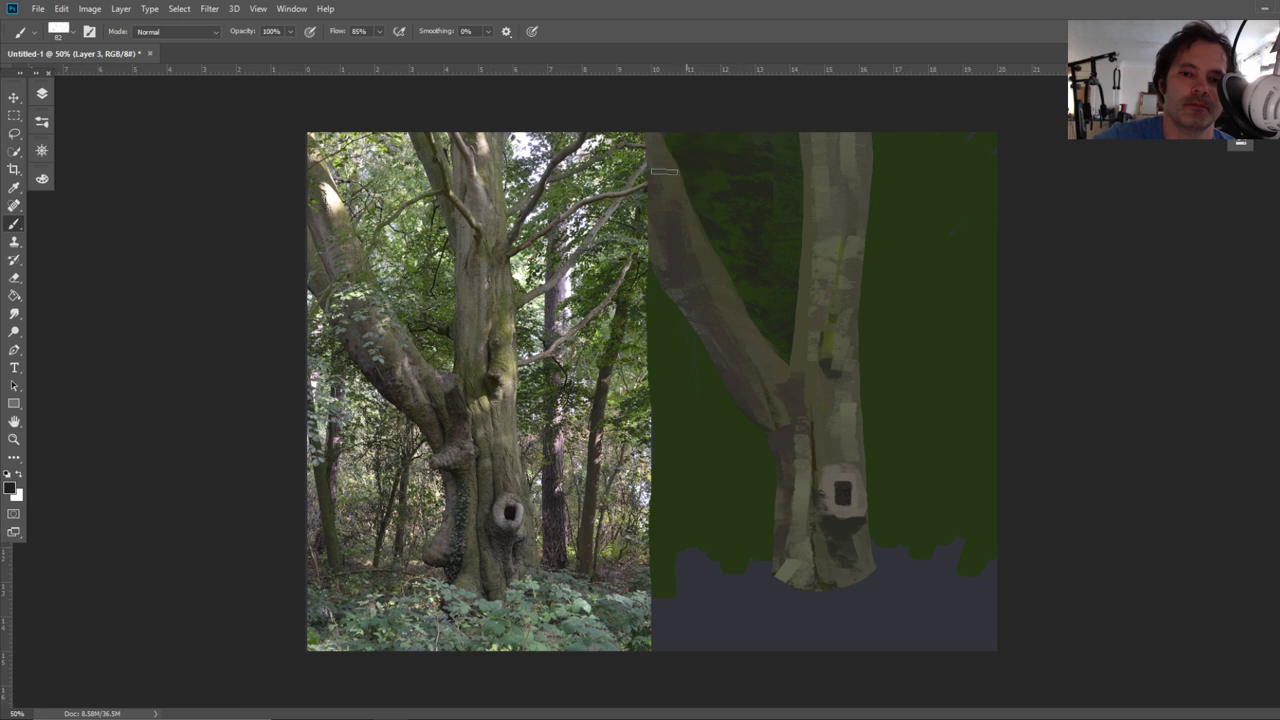
mouse_move(775, 320)
mouse_down()
mouse_move(802, 266)
mouse_move(790, 162)
mouse_move(763, 316)
mouse_move(718, 284)
mouse_up()
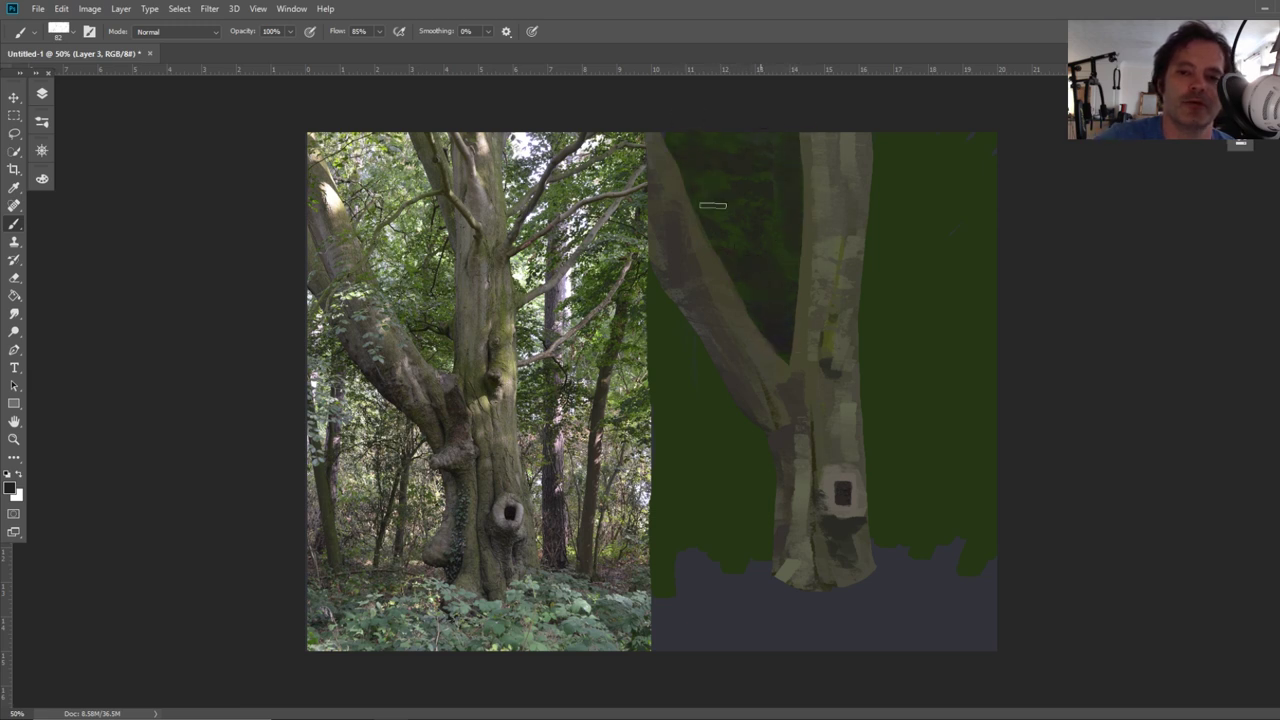
drag(798, 238, 778, 280)
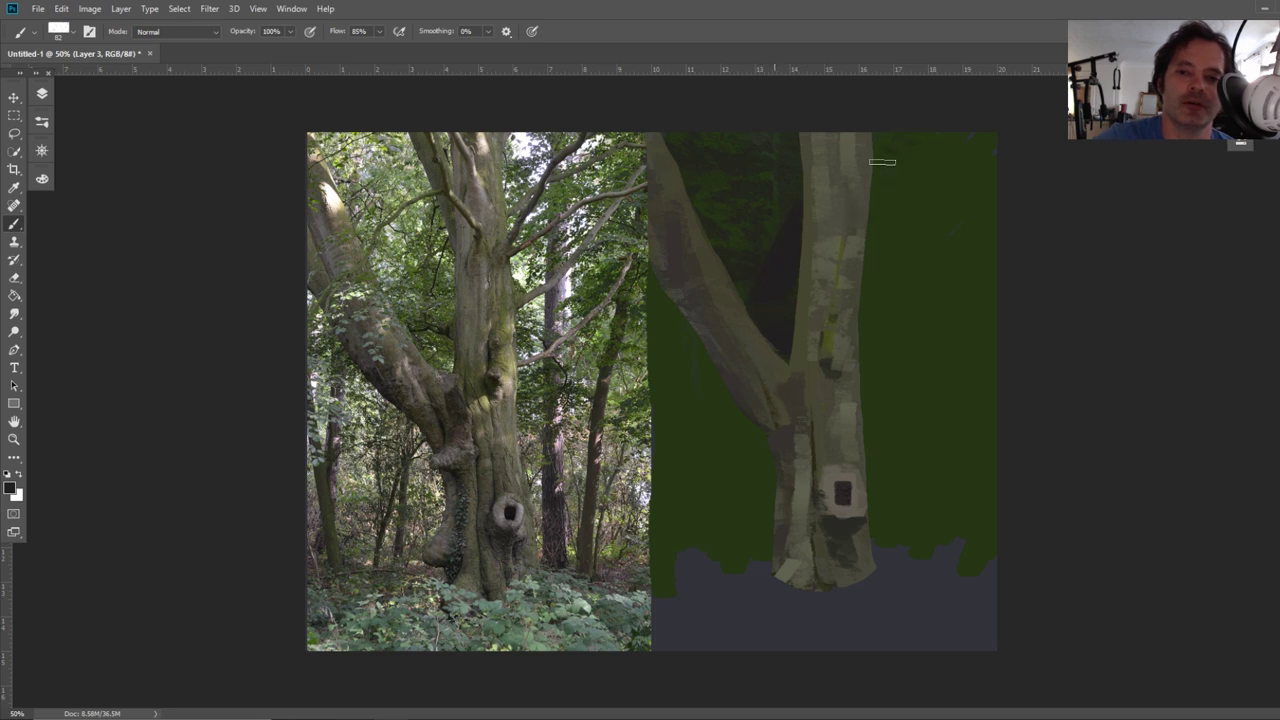
Brush the same near-black over the green background to the right of the trunk and beneath the diagonal branch
drag(918, 165, 849, 338)
mouse_move(940, 305)
mouse_down()
mouse_move(880, 418)
mouse_move(900, 434)
mouse_move(954, 422)
mouse_move(942, 530)
mouse_move(1036, 541)
mouse_up()
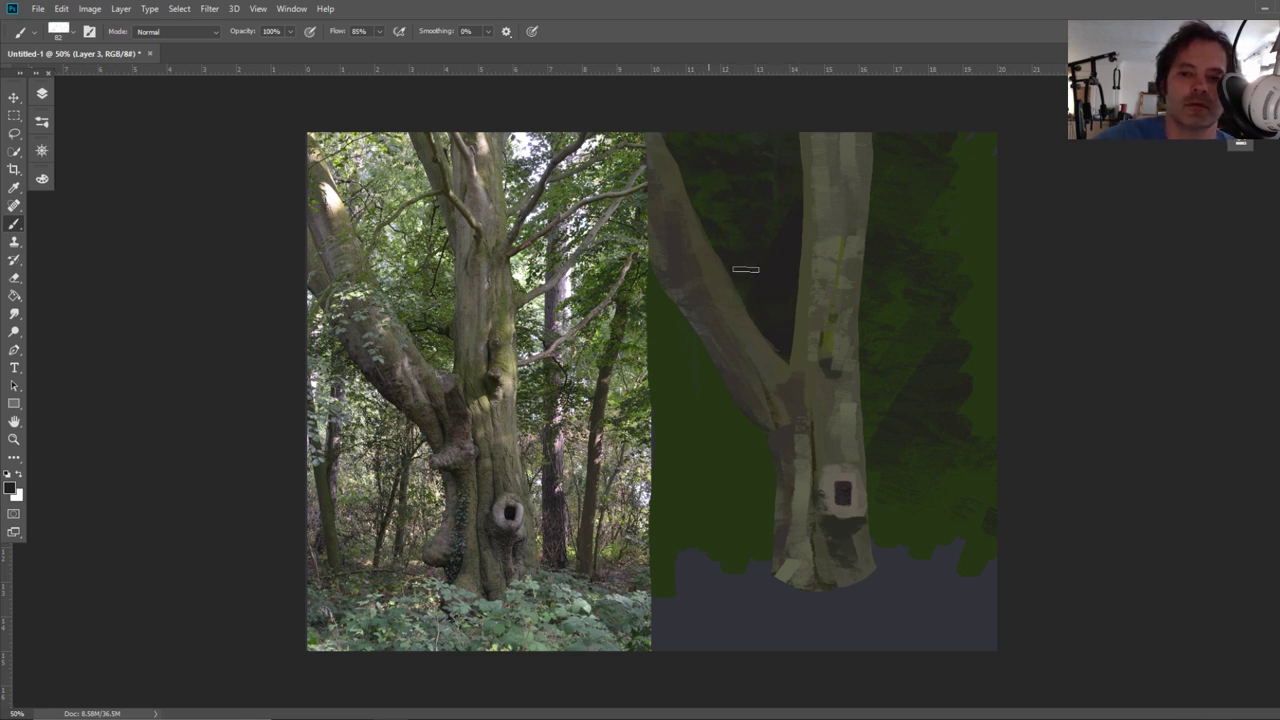
mouse_move(744, 396)
mouse_down()
mouse_move(739, 486)
mouse_move(755, 560)
mouse_move(753, 490)
mouse_move(690, 361)
mouse_move(679, 305)
mouse_move(651, 367)
mouse_move(643, 360)
mouse_move(667, 255)
mouse_move(696, 272)
mouse_move(689, 442)
mouse_up()
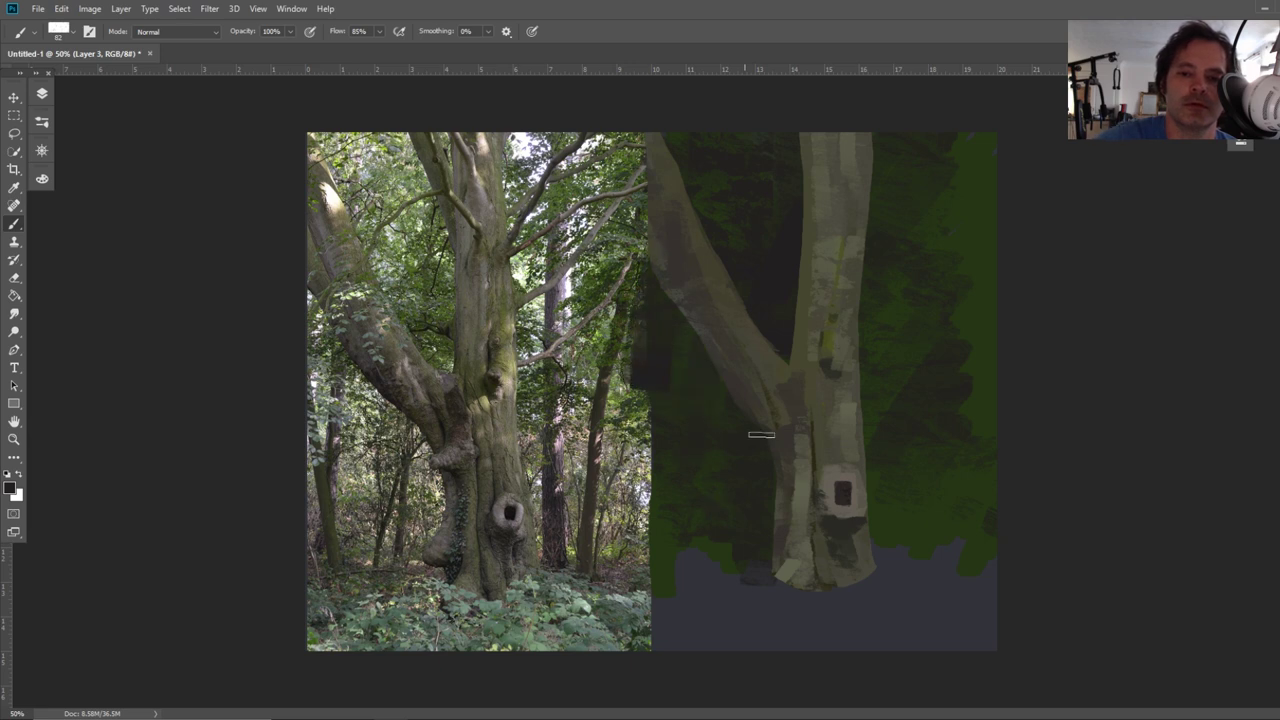
mouse_move(897, 376)
mouse_down()
mouse_move(988, 144)
mouse_move(970, 142)
mouse_move(905, 279)
mouse_move(1003, 234)
mouse_move(986, 318)
mouse_move(913, 488)
mouse_move(946, 484)
mouse_move(990, 557)
mouse_up()
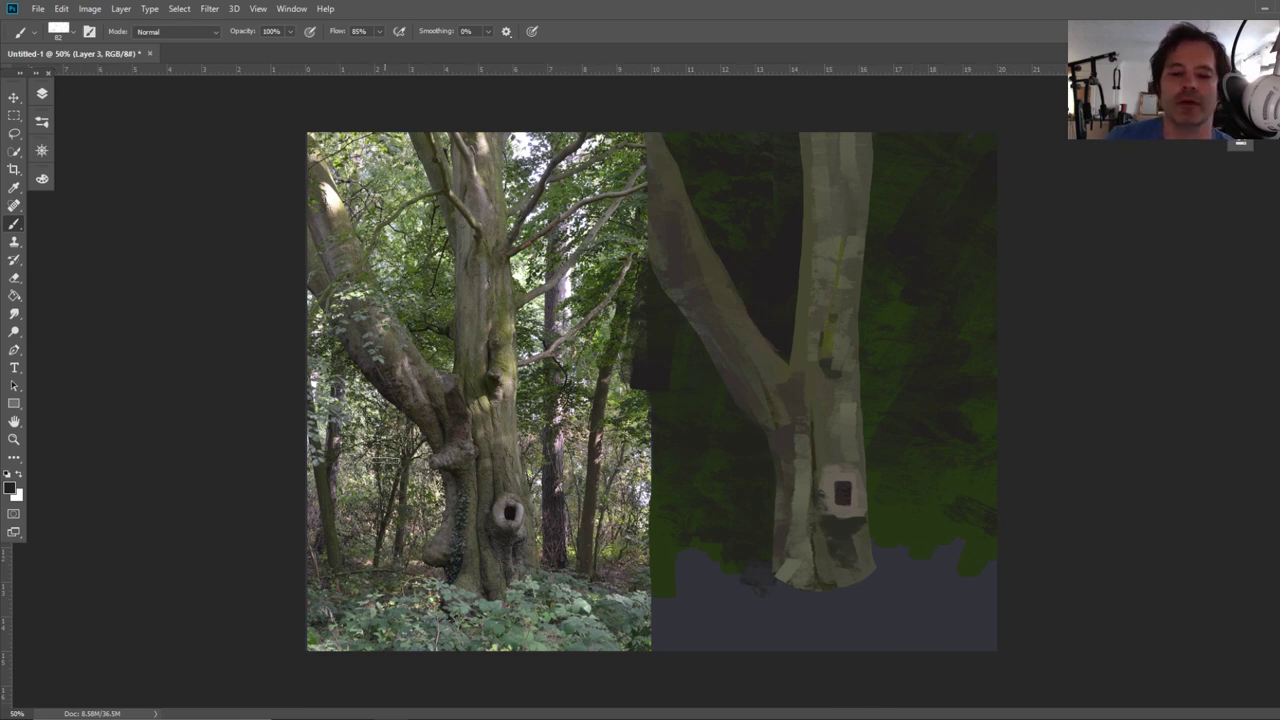
Sample a pinkish brown from the photo's forest floor and paint loose strokes across the ground on both sides of the trunk
click(14, 187)
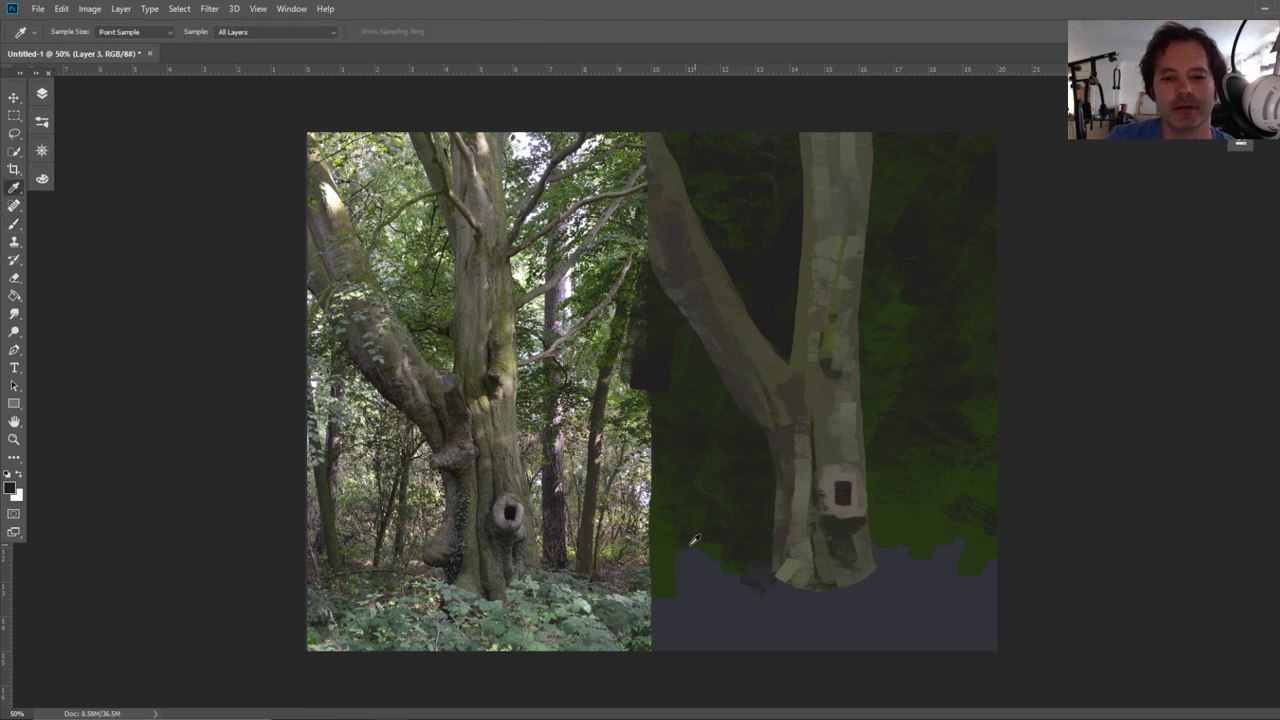
click(627, 568)
click(14, 223)
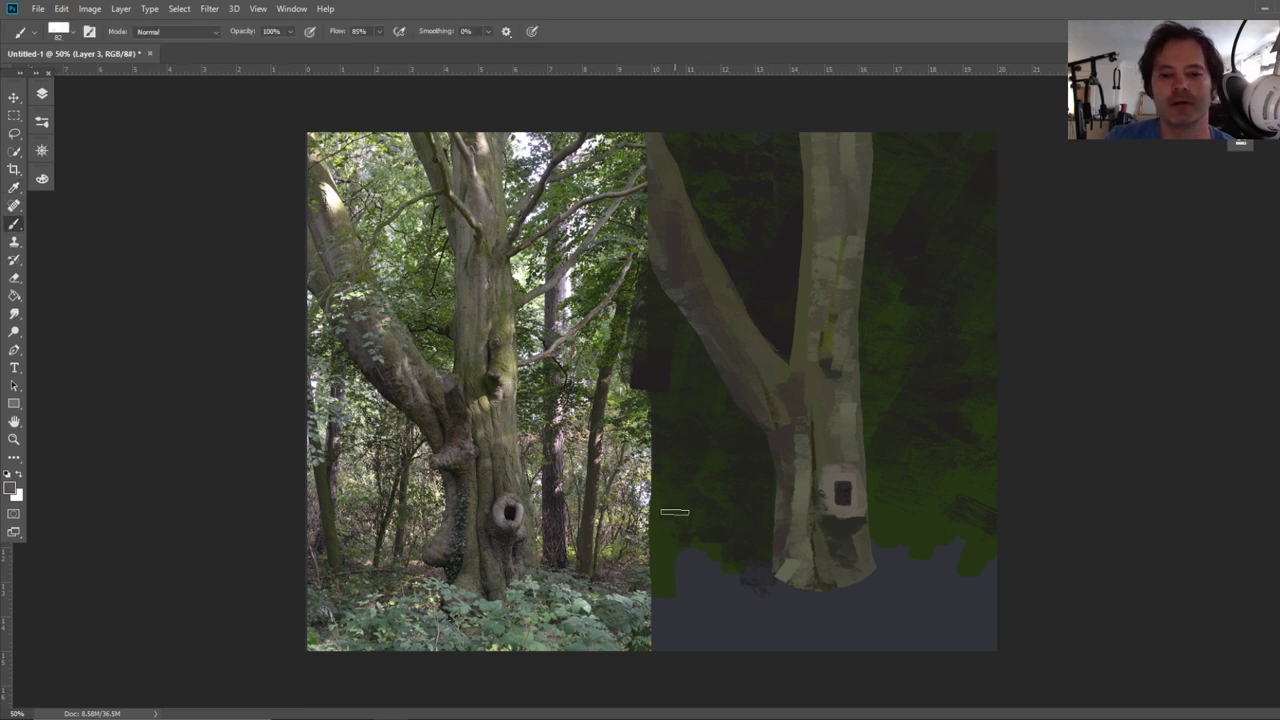
mouse_move(886, 546)
mouse_down()
mouse_move(984, 545)
mouse_move(929, 532)
mouse_move(882, 543)
mouse_move(988, 528)
mouse_move(929, 529)
mouse_move(1014, 506)
mouse_move(927, 531)
mouse_move(982, 504)
mouse_move(877, 593)
mouse_move(979, 571)
mouse_move(982, 600)
mouse_move(946, 657)
mouse_up()
mouse_move(997, 583)
mouse_down()
mouse_move(847, 635)
mouse_move(912, 551)
mouse_move(904, 544)
mouse_move(854, 588)
mouse_move(825, 587)
mouse_move(745, 632)
mouse_move(702, 630)
mouse_move(731, 568)
mouse_move(662, 598)
mouse_move(680, 579)
mouse_move(659, 575)
mouse_move(776, 550)
mouse_up()
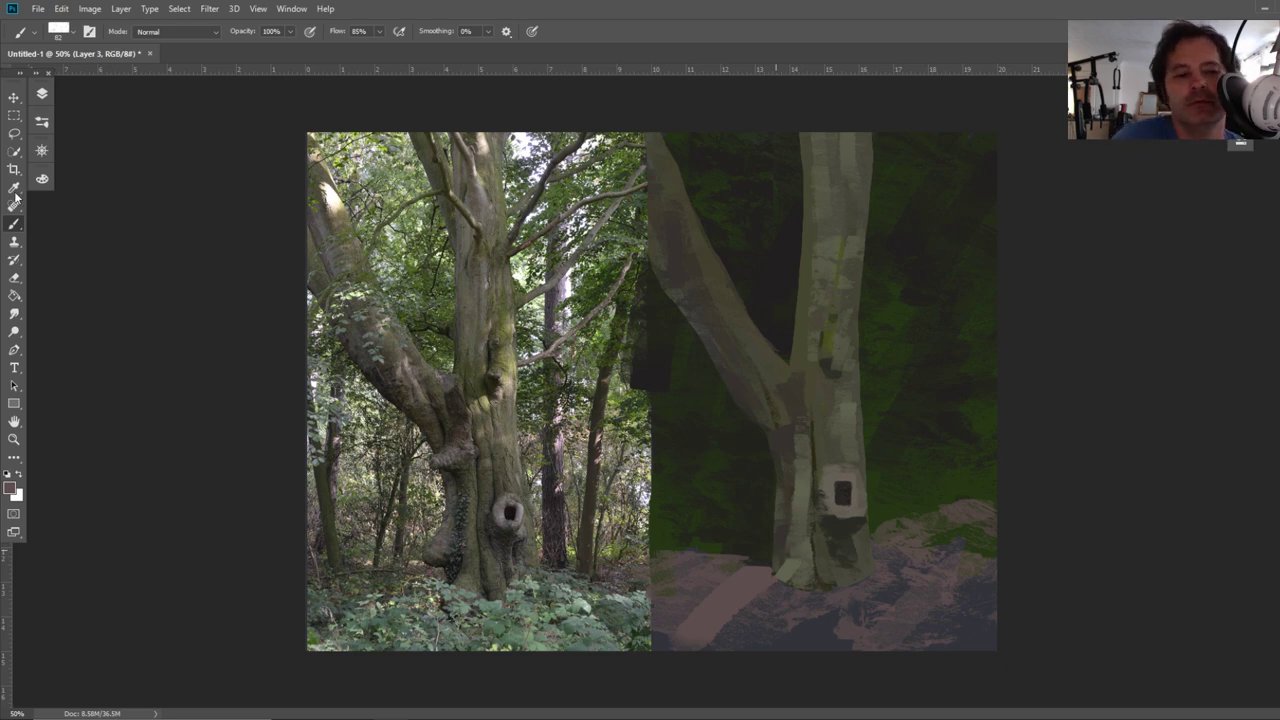
Sample an olive-brown from the photo's undergrowth and paint it over the ground, from its upper edge around the trunk base to the bottom
key(i)
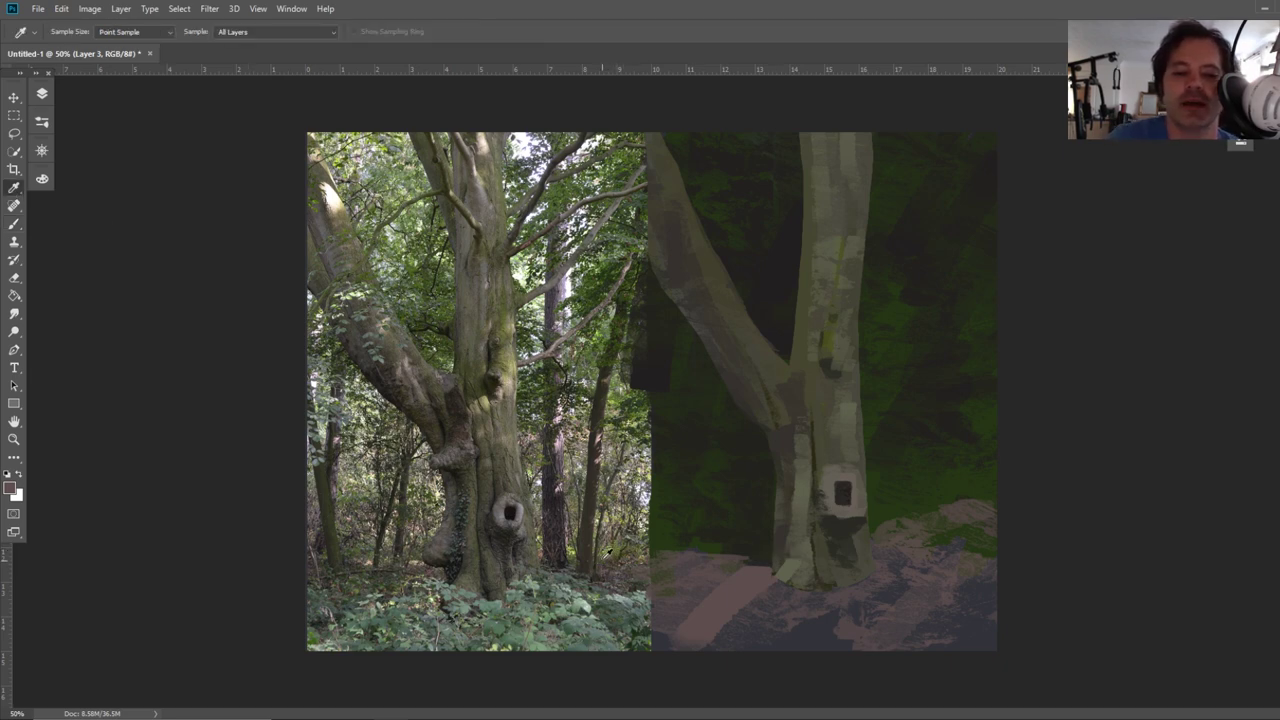
click(561, 534)
key(b)
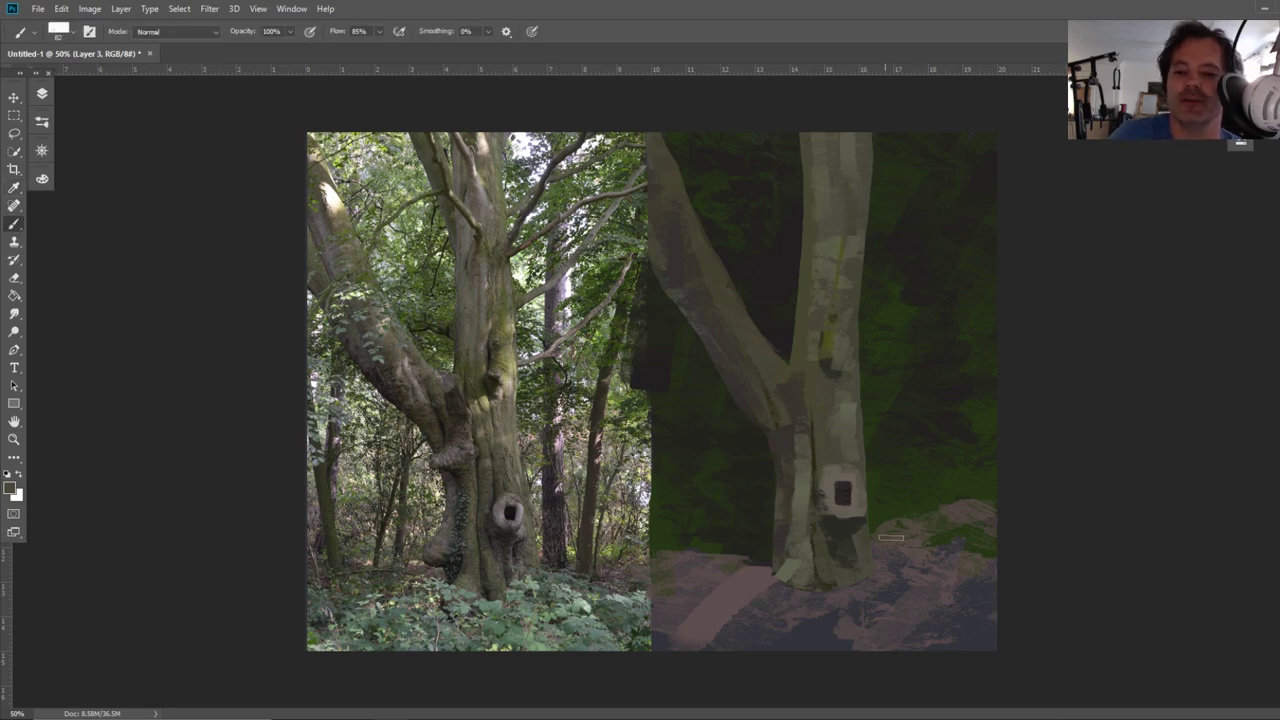
mouse_move(974, 527)
mouse_down()
mouse_move(945, 535)
mouse_move(981, 506)
mouse_move(897, 505)
mouse_move(951, 511)
mouse_up()
mouse_move(729, 531)
mouse_down()
mouse_move(710, 574)
mouse_move(709, 540)
mouse_move(652, 552)
mouse_up()
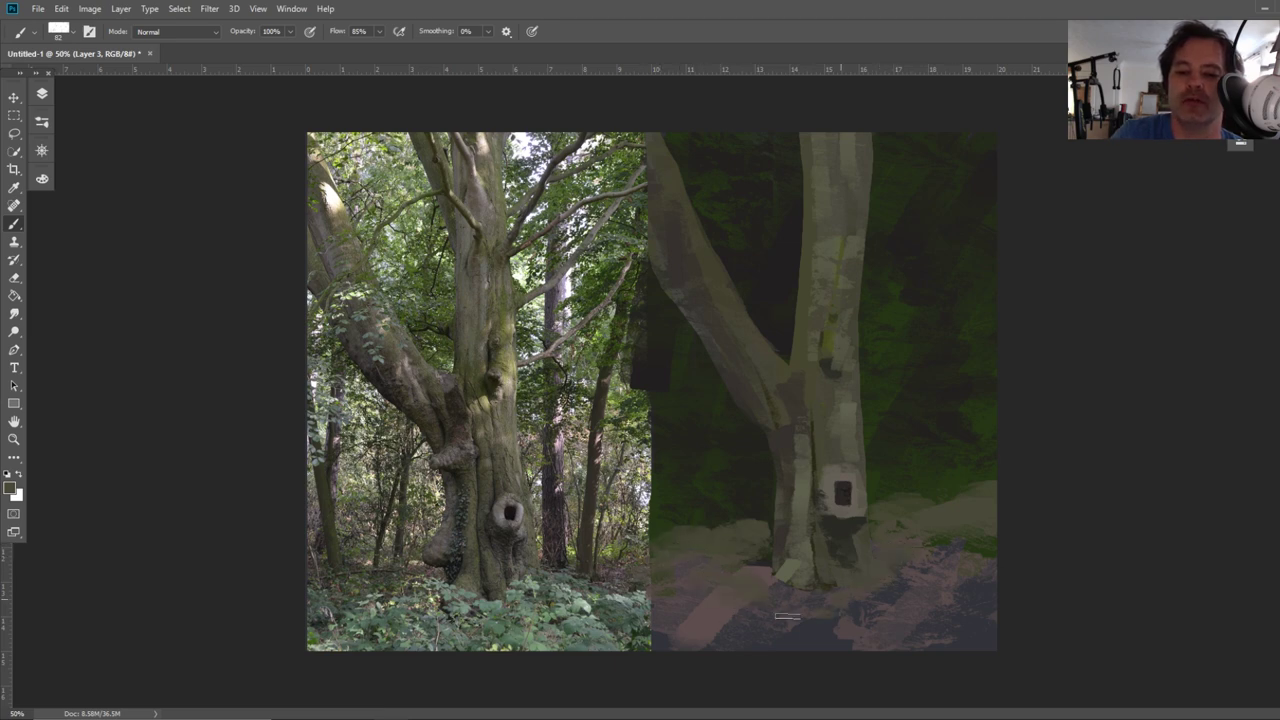
mouse_move(773, 576)
mouse_down()
mouse_move(794, 619)
mouse_move(860, 604)
mouse_move(947, 549)
mouse_move(985, 553)
mouse_up()
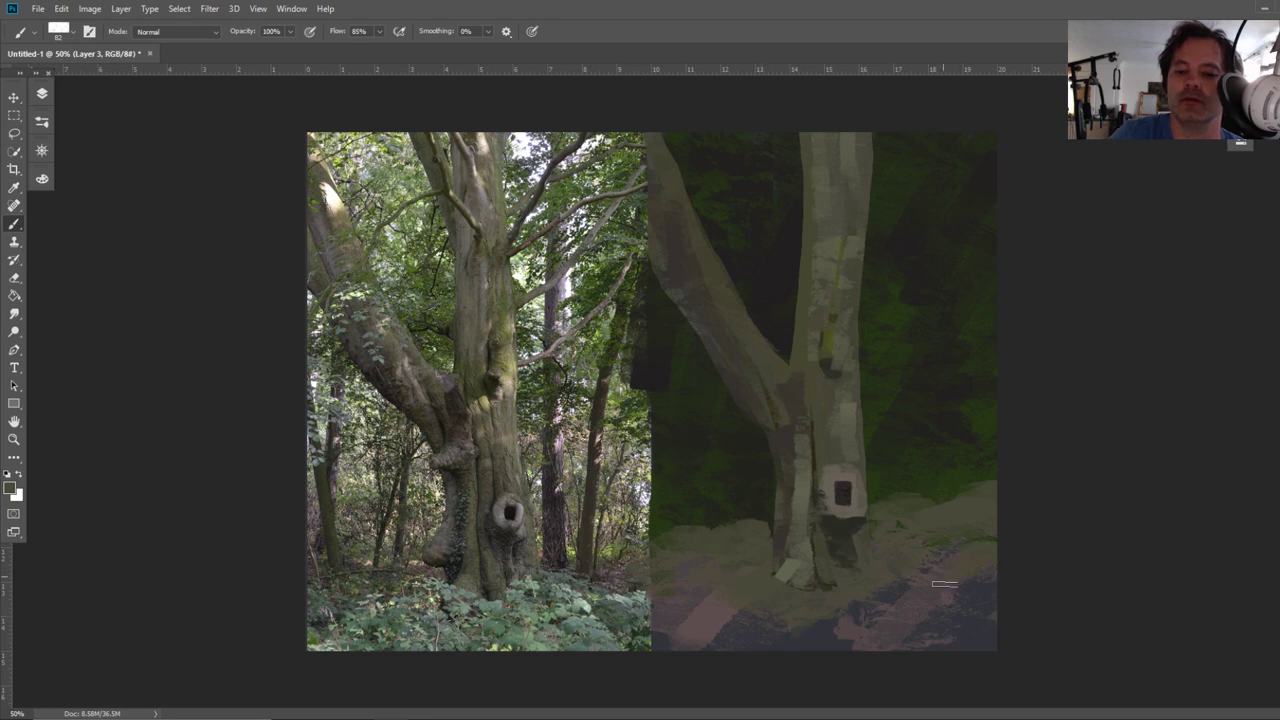
mouse_move(910, 668)
mouse_down()
mouse_move(917, 635)
mouse_move(704, 610)
mouse_move(603, 641)
mouse_up()
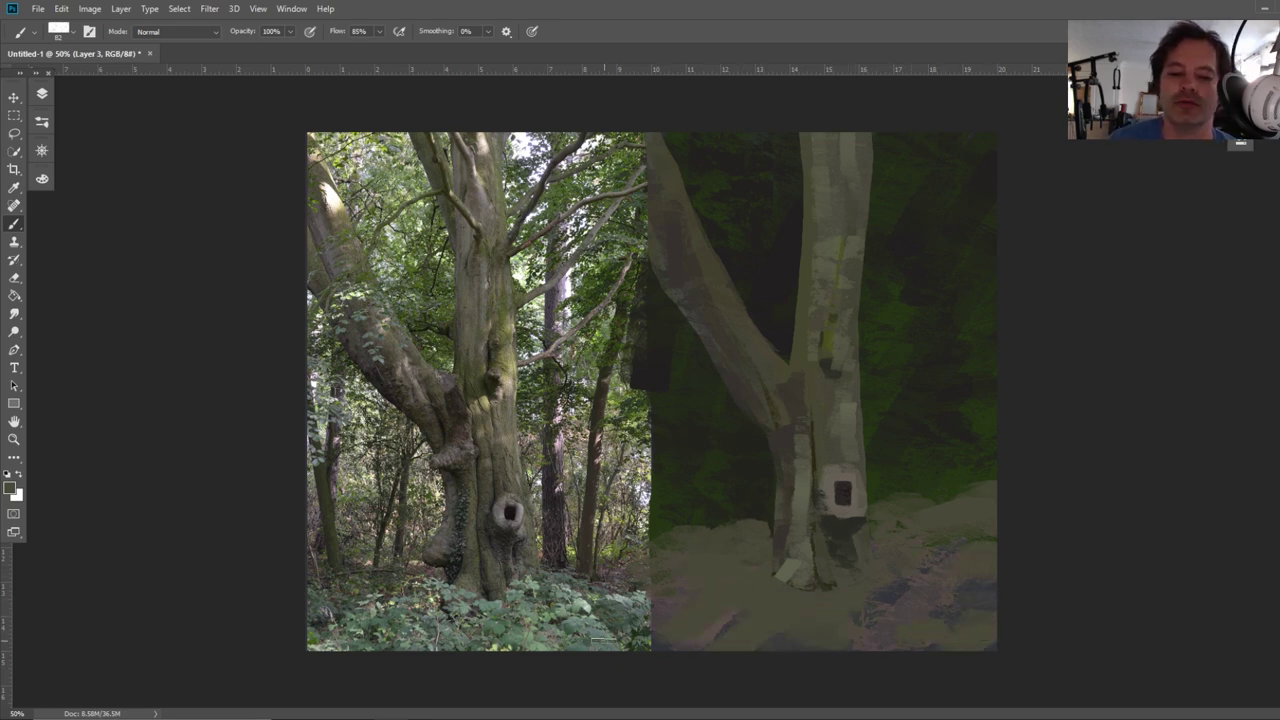
Sample a dark grey from the photo beside the trunk's knot and reduce the brush size to 30
click(15, 188)
click(527, 543)
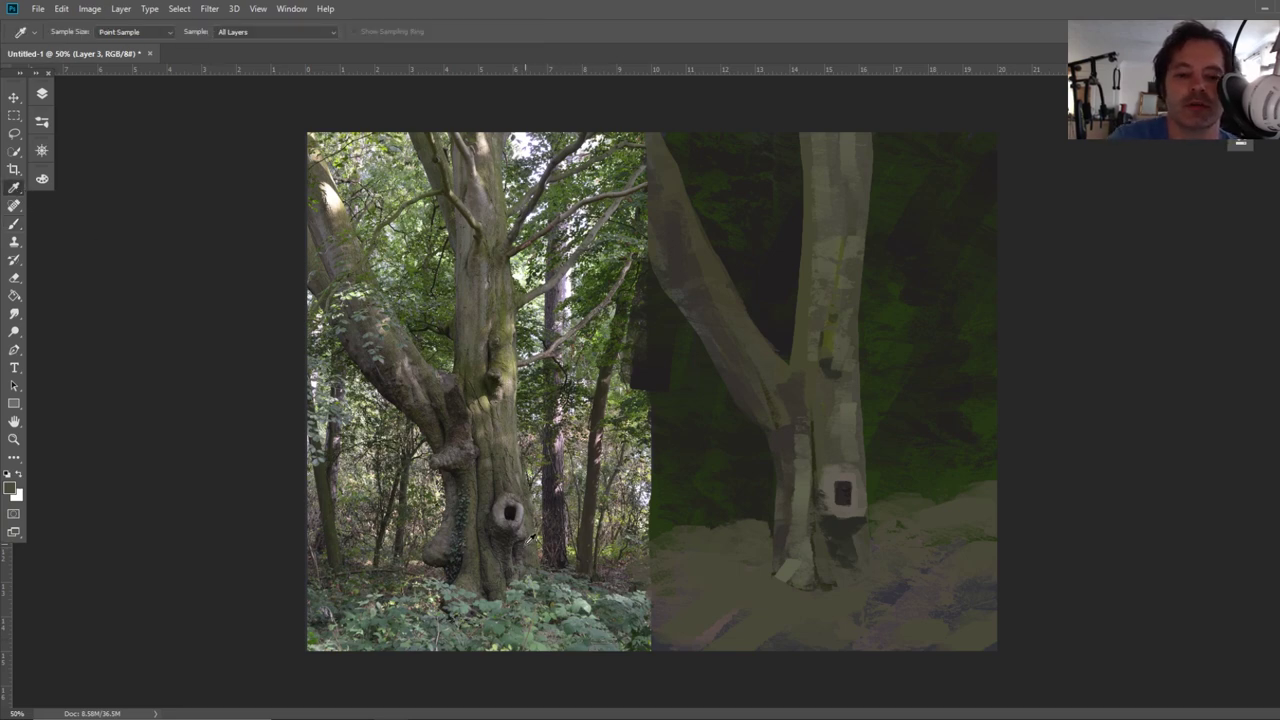
key(b)
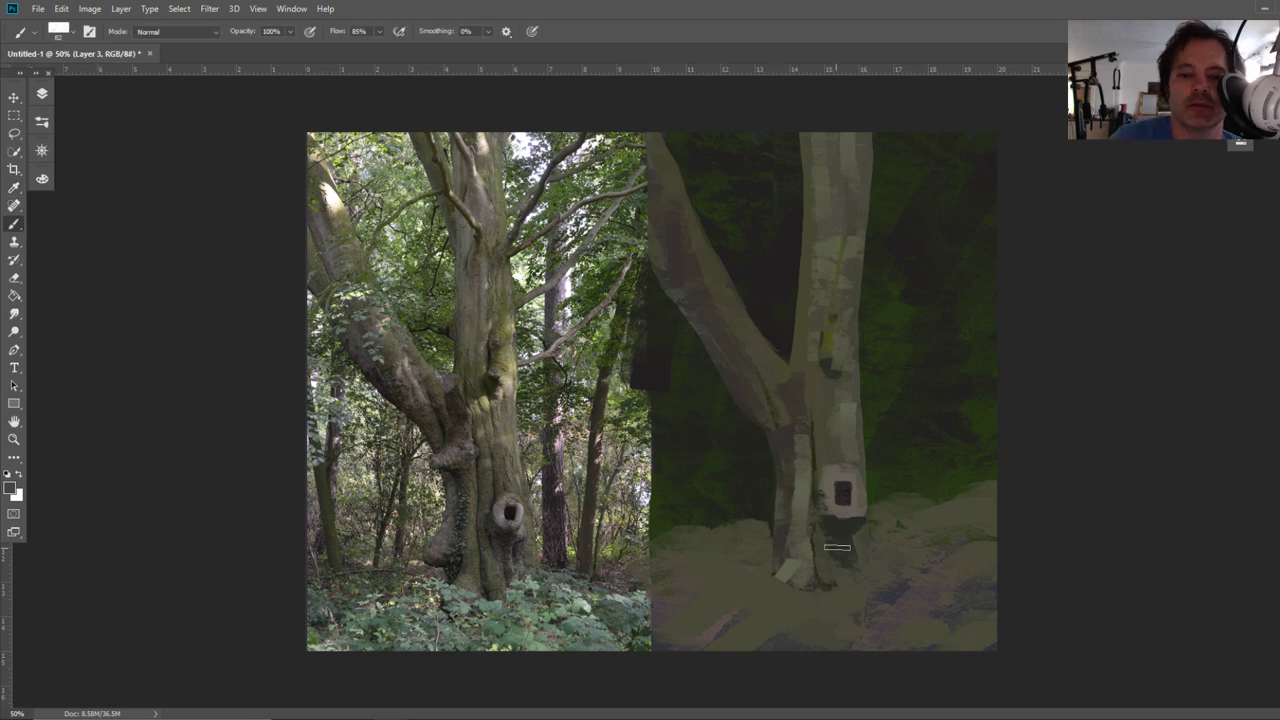
alt+right_click(862, 523)
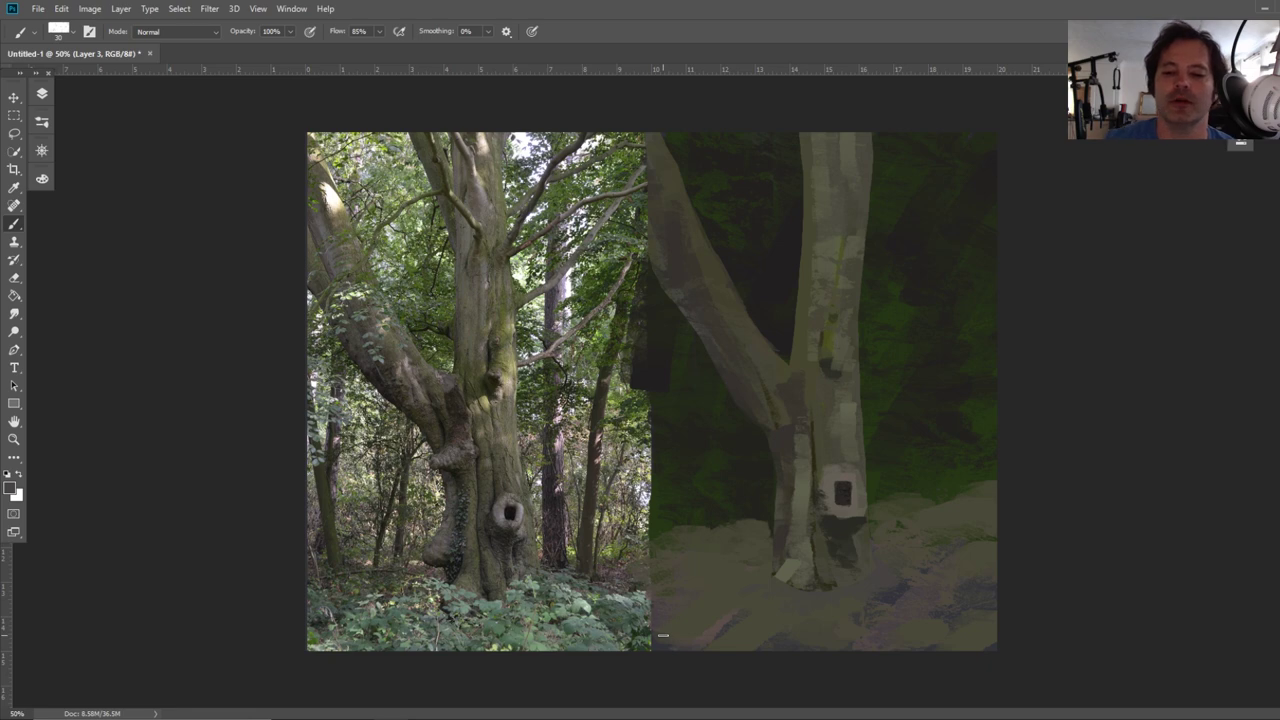
Add a new layer above Layer 4, pick up an olive tone and paint over the trunk's base to blend it into the ground
click(42, 94)
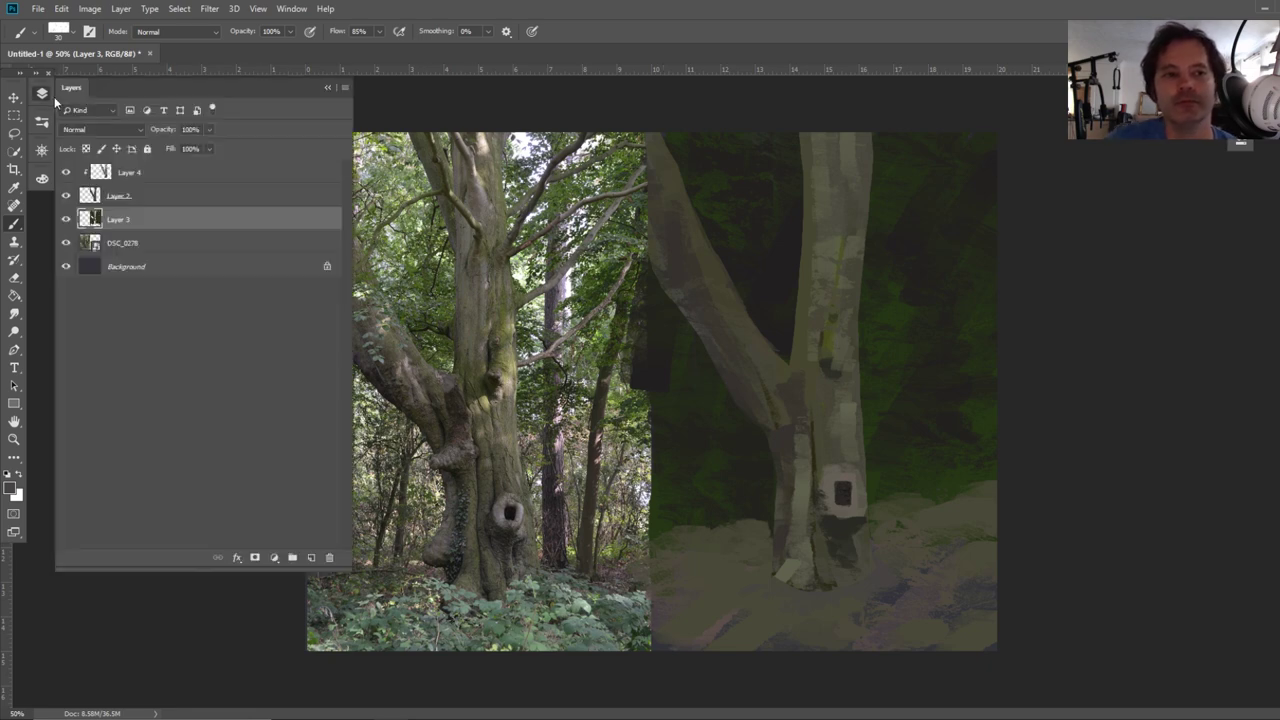
click(165, 172)
click(311, 557)
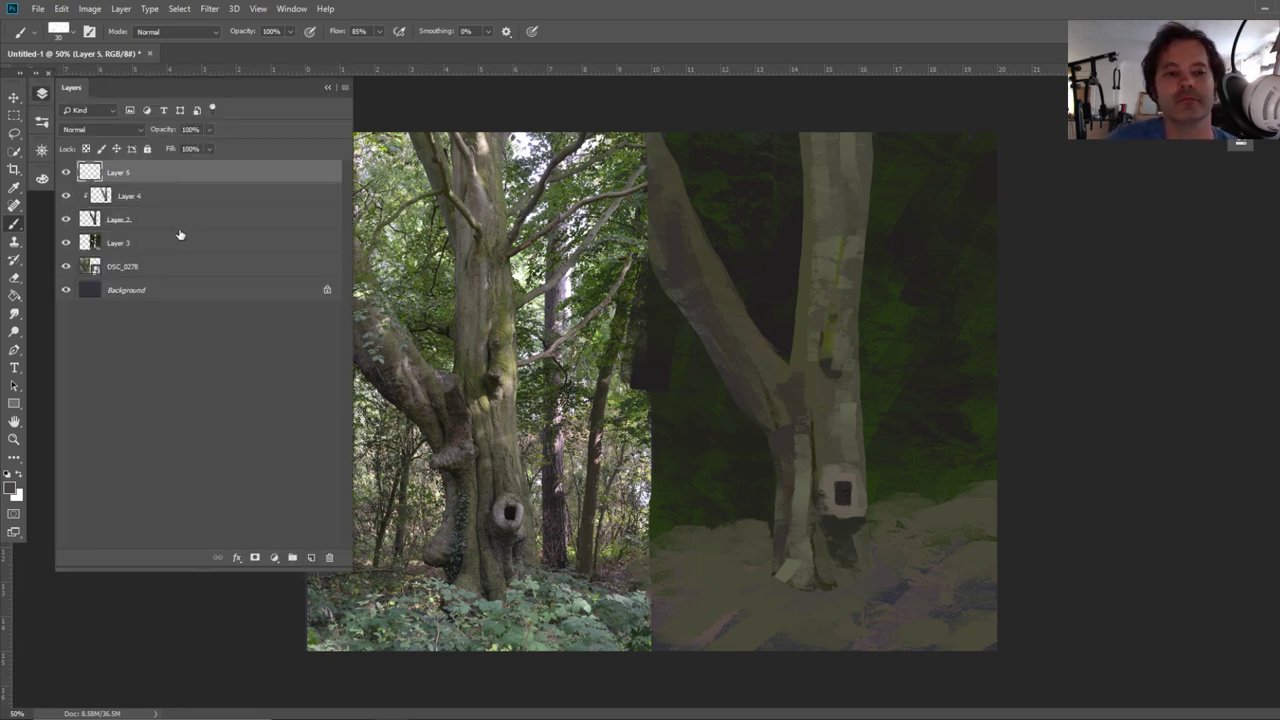
click(328, 88)
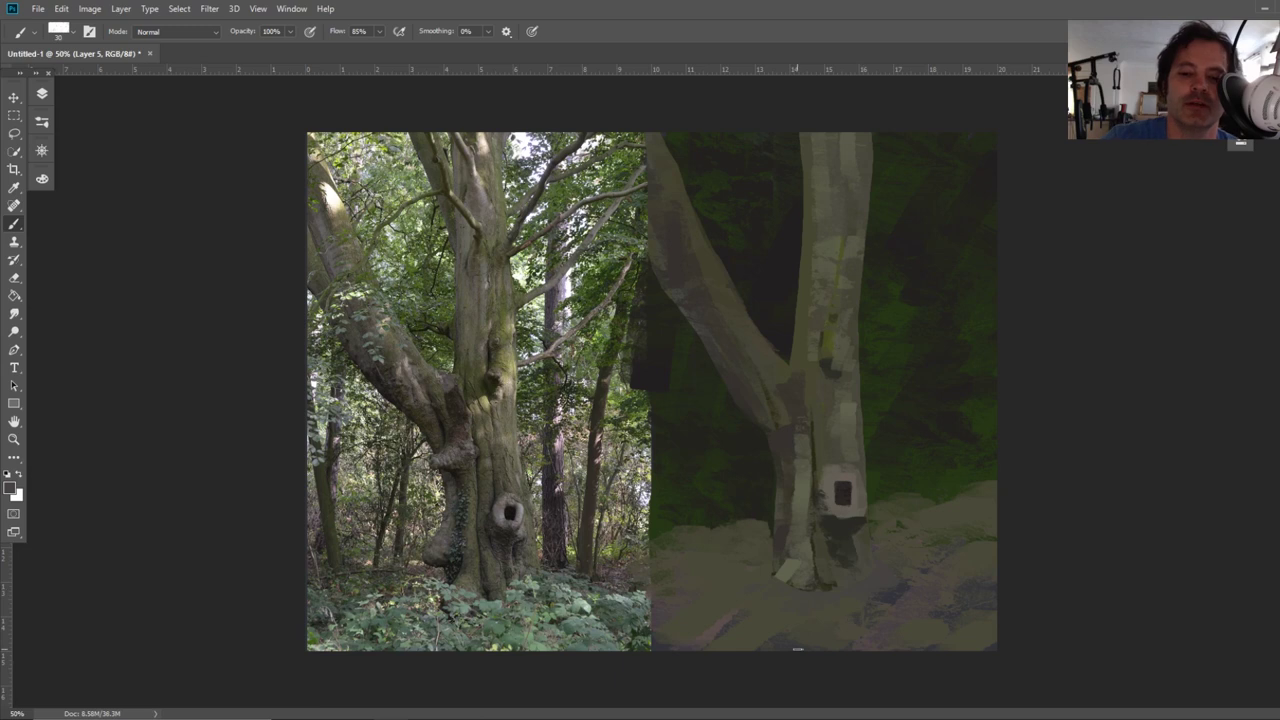
click(14, 187)
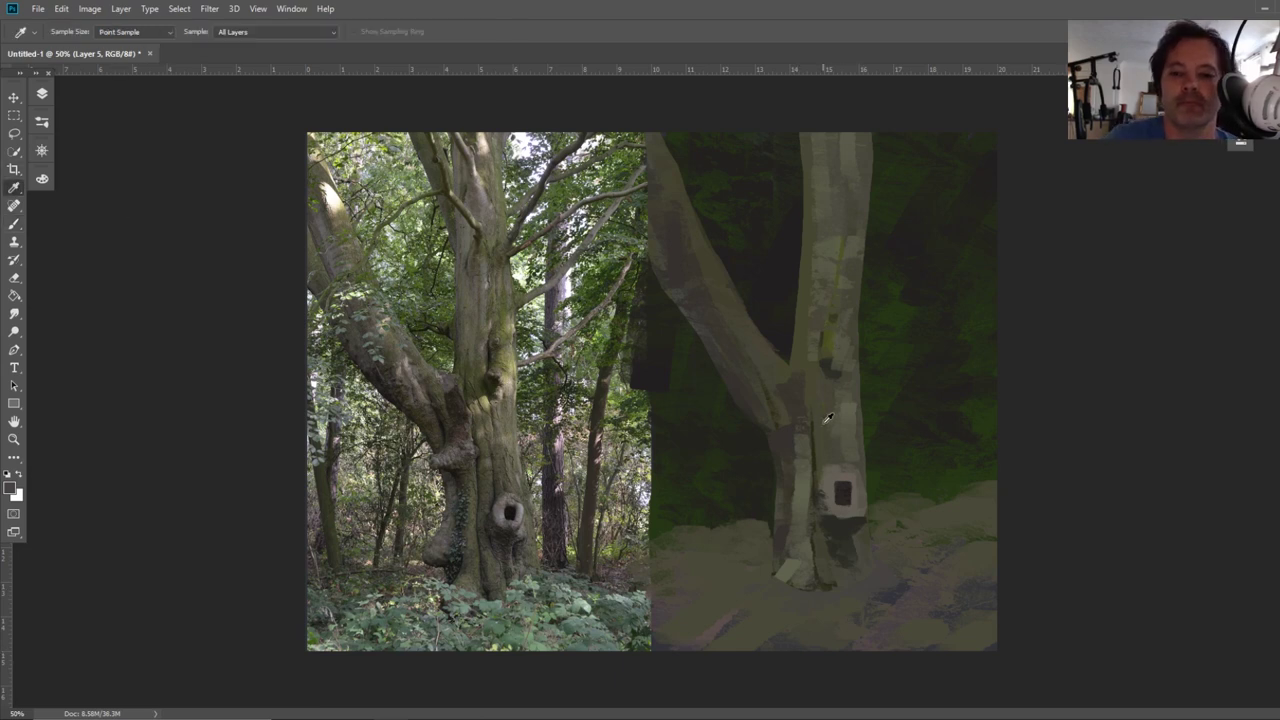
key(b)
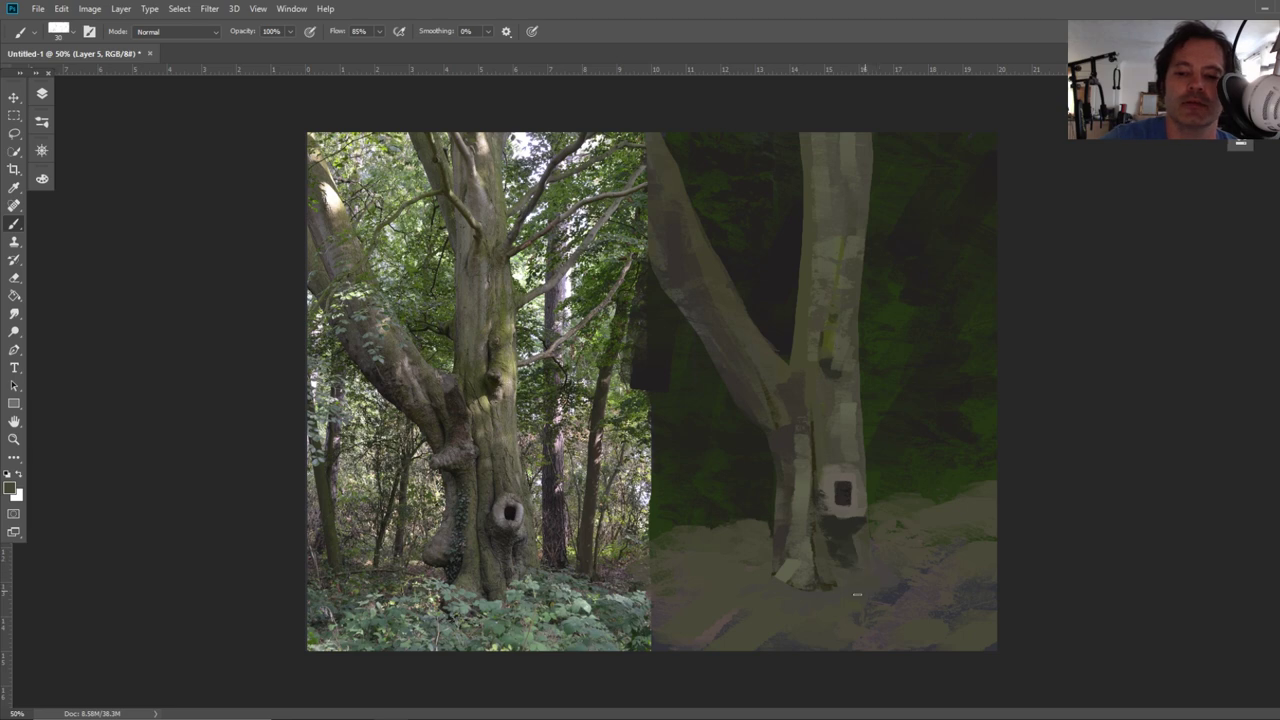
mouse_move(778, 578)
mouse_down()
mouse_move(818, 601)
mouse_move(802, 529)
mouse_up()
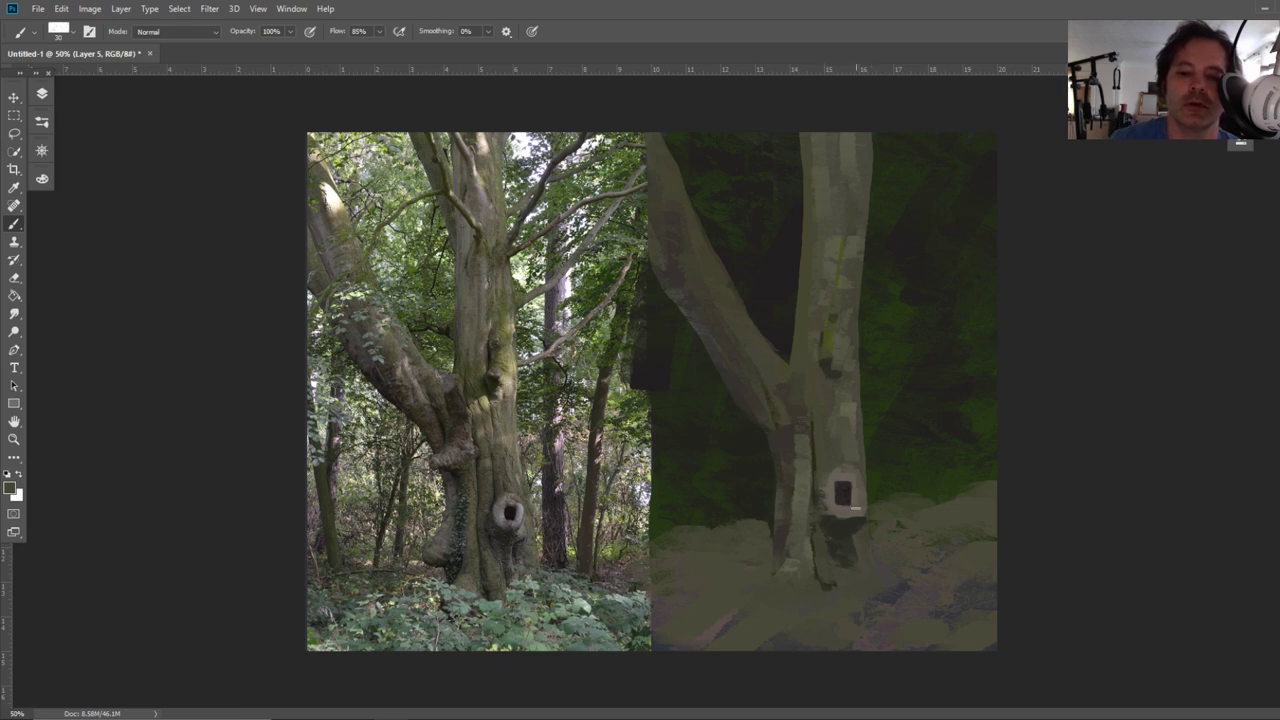
Sample a dark grey from below the photo's knot and paint shadows around the roots at the trunk's base
click(14, 187)
click(503, 515)
click(496, 514)
click(14, 223)
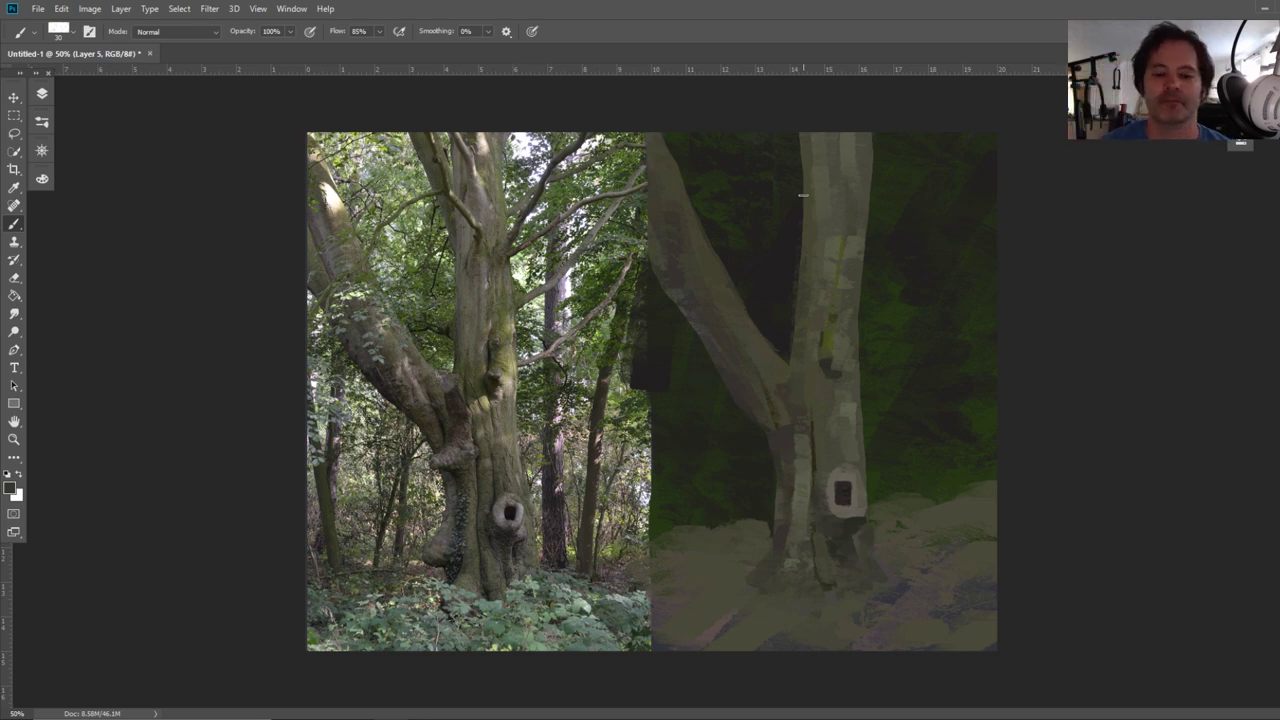
Sample a grey from the rim of the photo's knot and paint it around the painted knot hole
key(i)
click(500, 505)
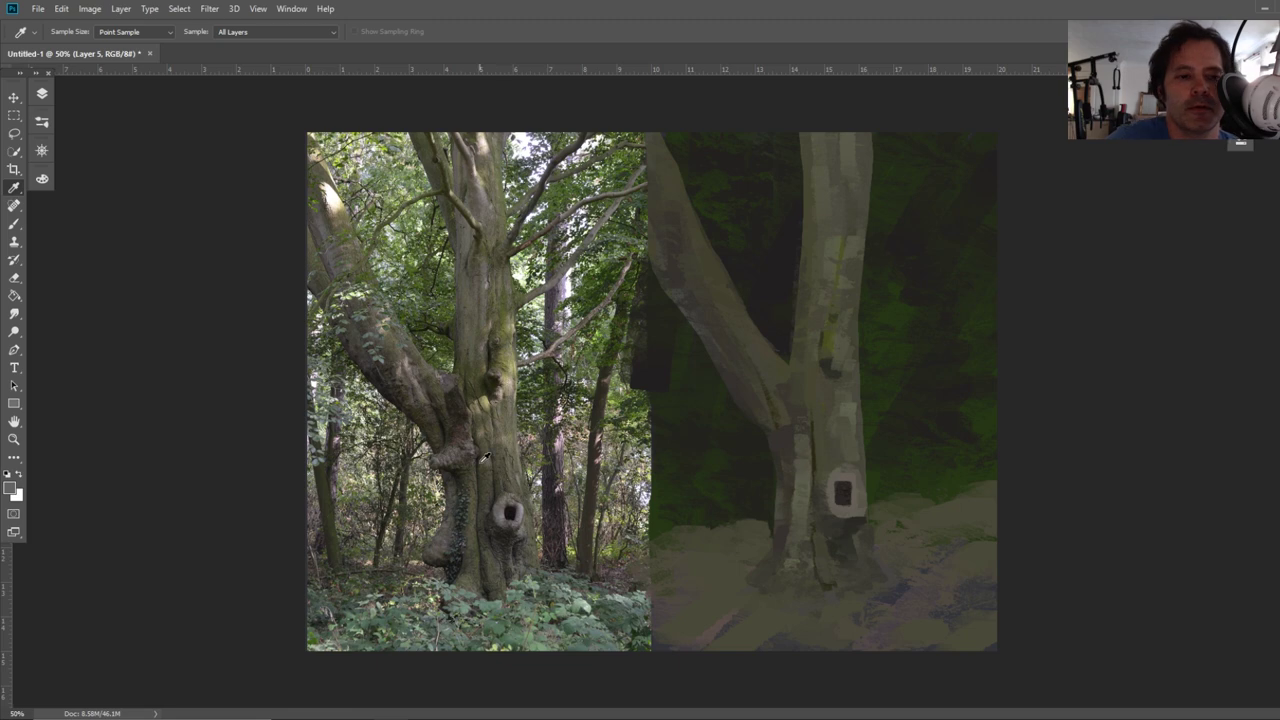
key(b)
drag(826, 489, 829, 486)
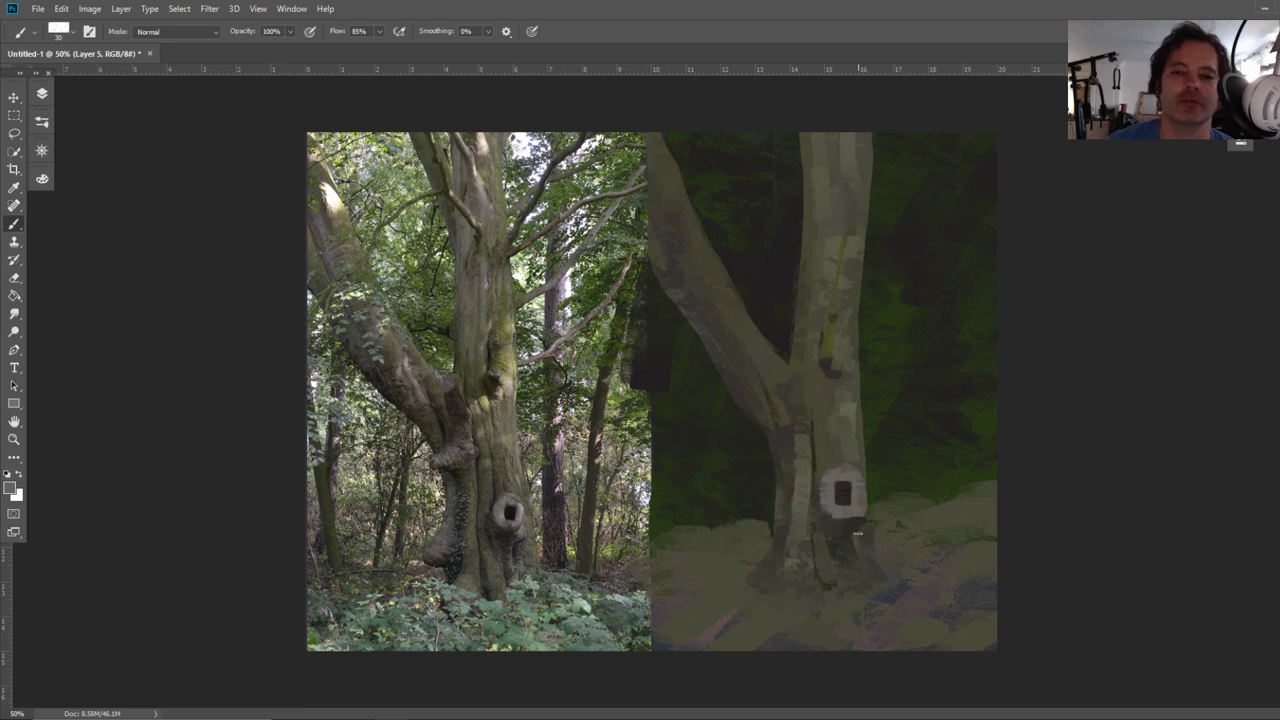
Sample the painting's dark background tone, trim the upper trunk's right edge with it and darken the ground's far edge on both sides
key(i)
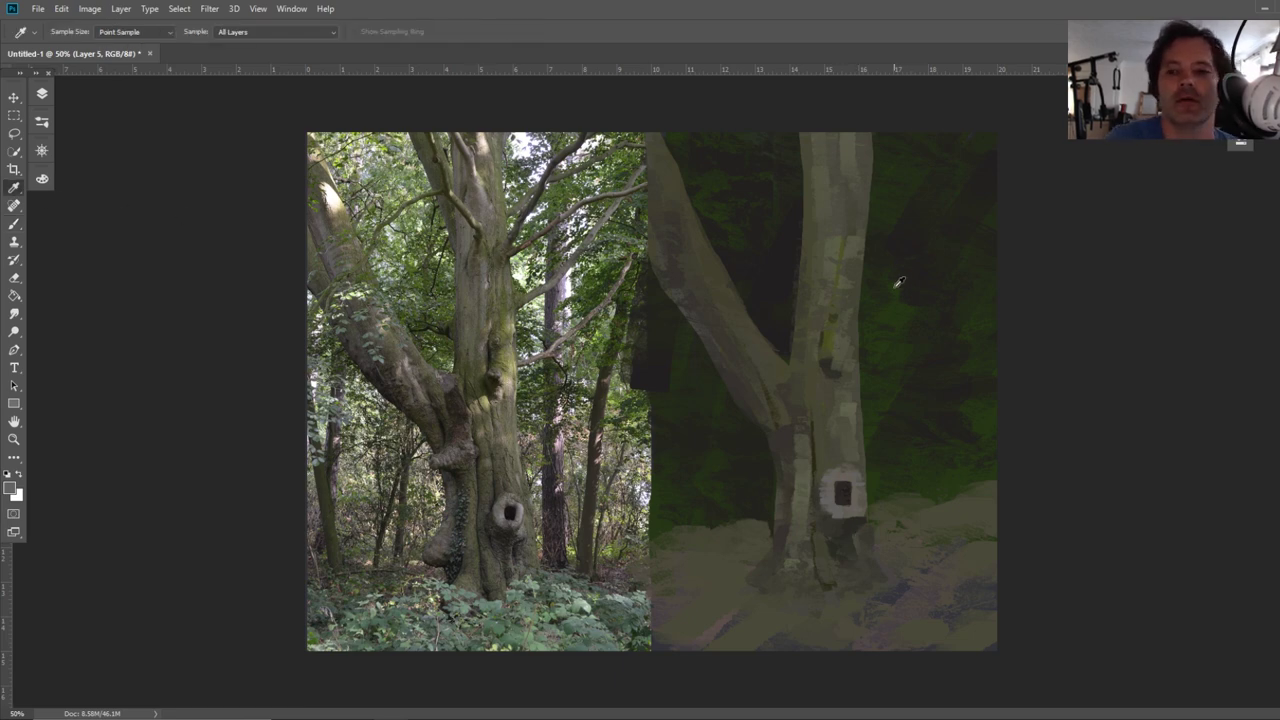
click(921, 219)
key(b)
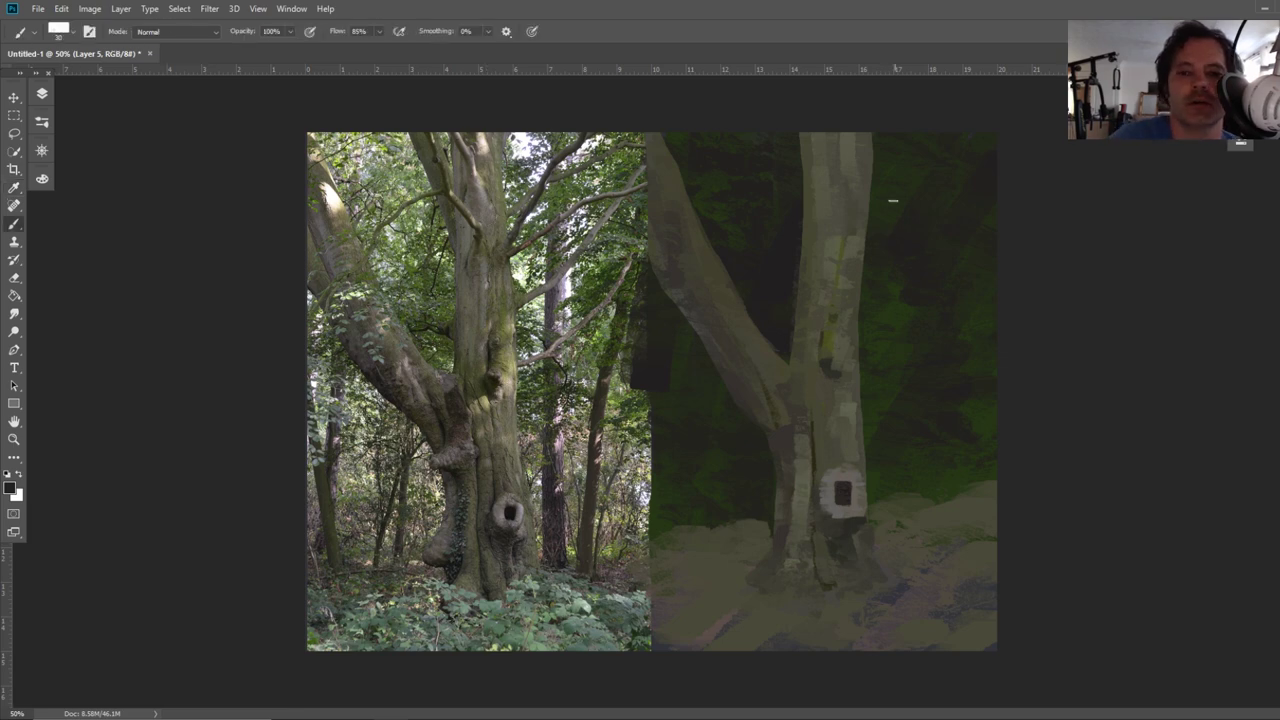
drag(872, 133, 863, 243)
drag(871, 184, 873, 145)
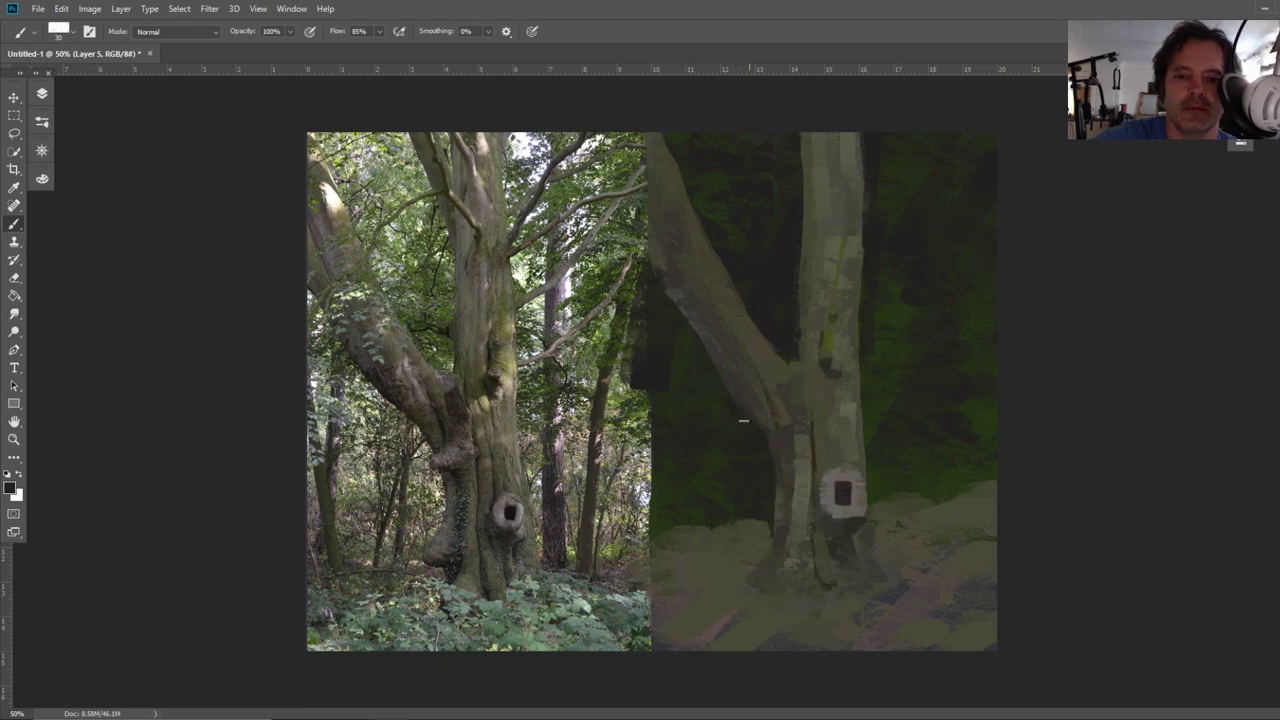
mouse_move(765, 522)
mouse_down()
mouse_move(688, 548)
mouse_move(710, 520)
mouse_move(656, 533)
mouse_move(703, 441)
mouse_move(776, 542)
mouse_up()
mouse_move(877, 522)
mouse_down()
mouse_move(881, 561)
mouse_move(876, 528)
mouse_move(908, 494)
mouse_move(882, 553)
mouse_move(946, 506)
mouse_move(918, 555)
mouse_move(979, 505)
mouse_move(980, 529)
mouse_move(1032, 483)
mouse_up()
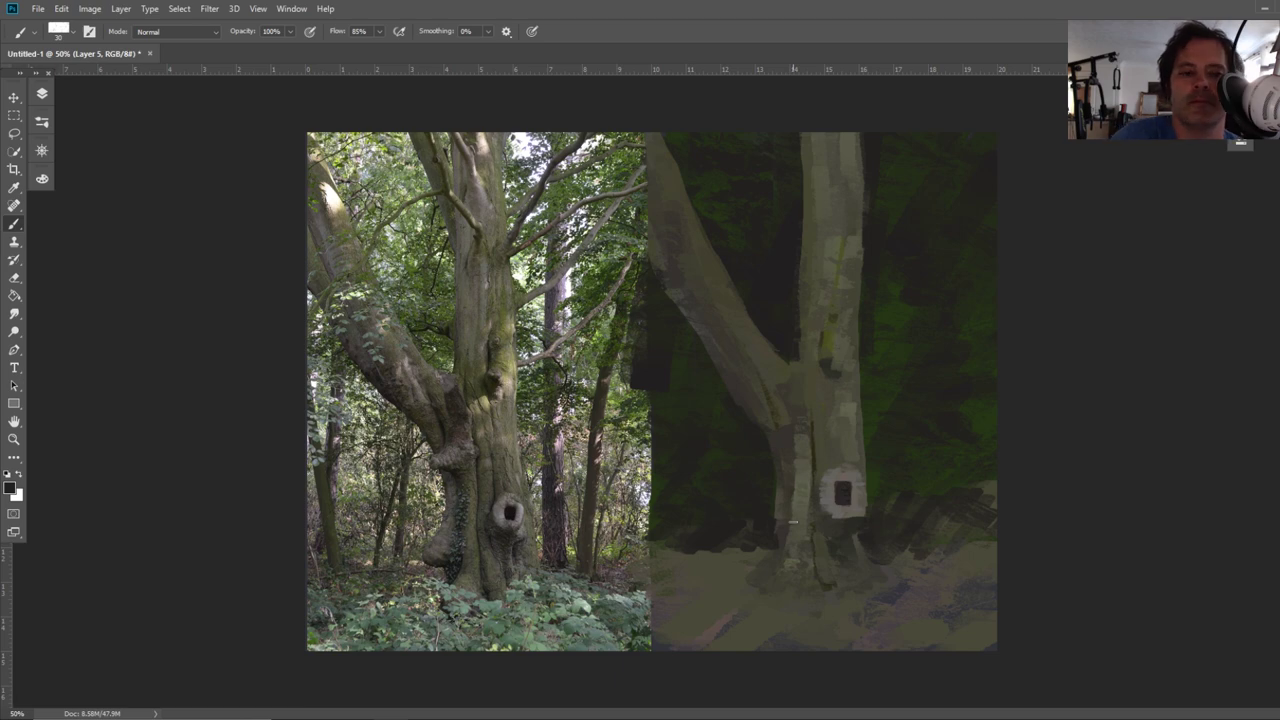
Pick up a dark olive, enlarge the brush to 178 and paint broad strokes over the background and its transition to the ground
click(14, 187)
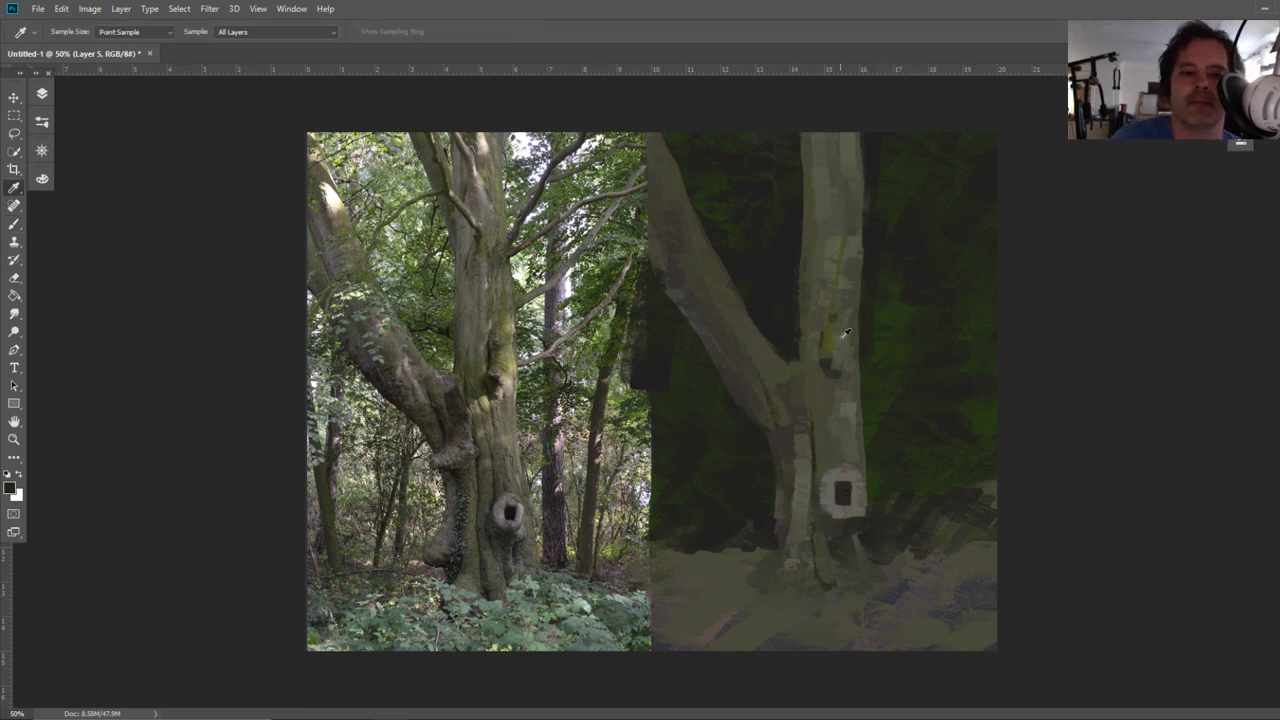
key(b)
key(bracketright)
key(bracketright)
key(bracketright)
key(bracketright)
key(bracketright)
key(bracketright)
key(bracketright)
key(bracketright)
key(bracketright)
key(bracketright)
mouse_move(920, 487)
mouse_down()
mouse_move(903, 526)
mouse_move(949, 486)
mouse_move(986, 511)
mouse_move(983, 461)
mouse_up()
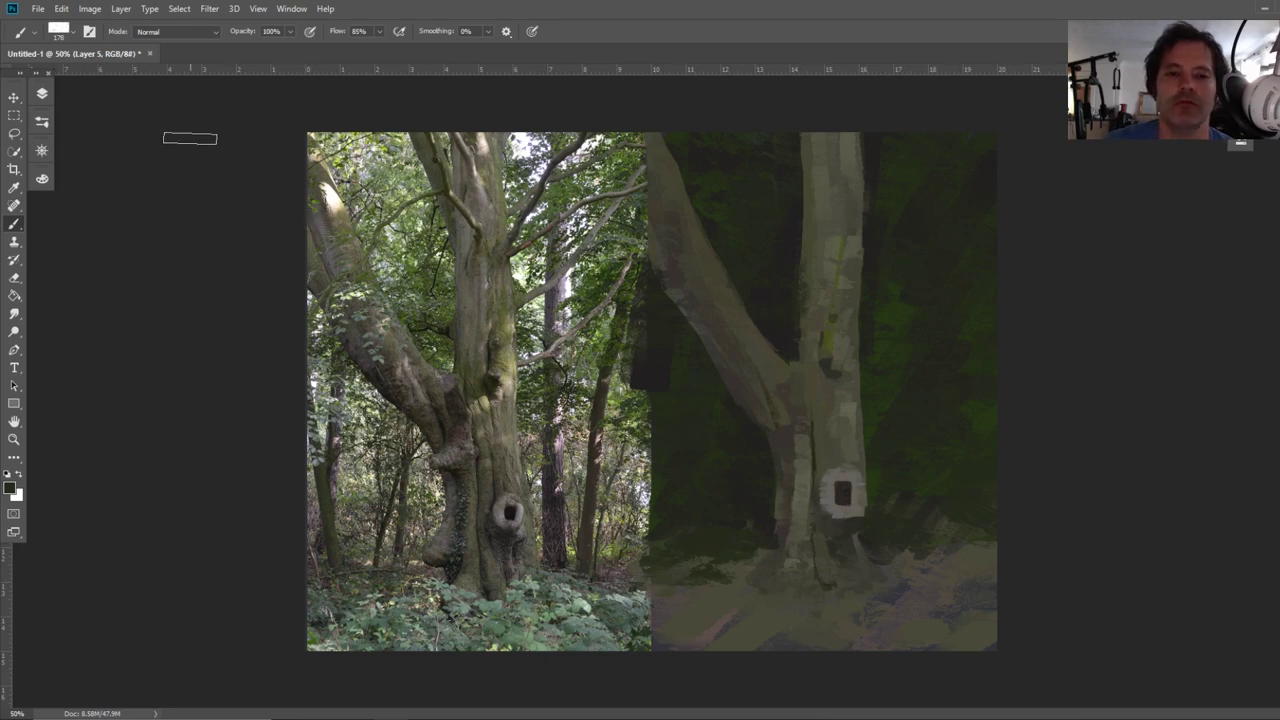
Sample a light grey-brown from the photo's branches, set the brush to 30 px and paint a right-hand branch on a new layer above Layer 5
click(14, 187)
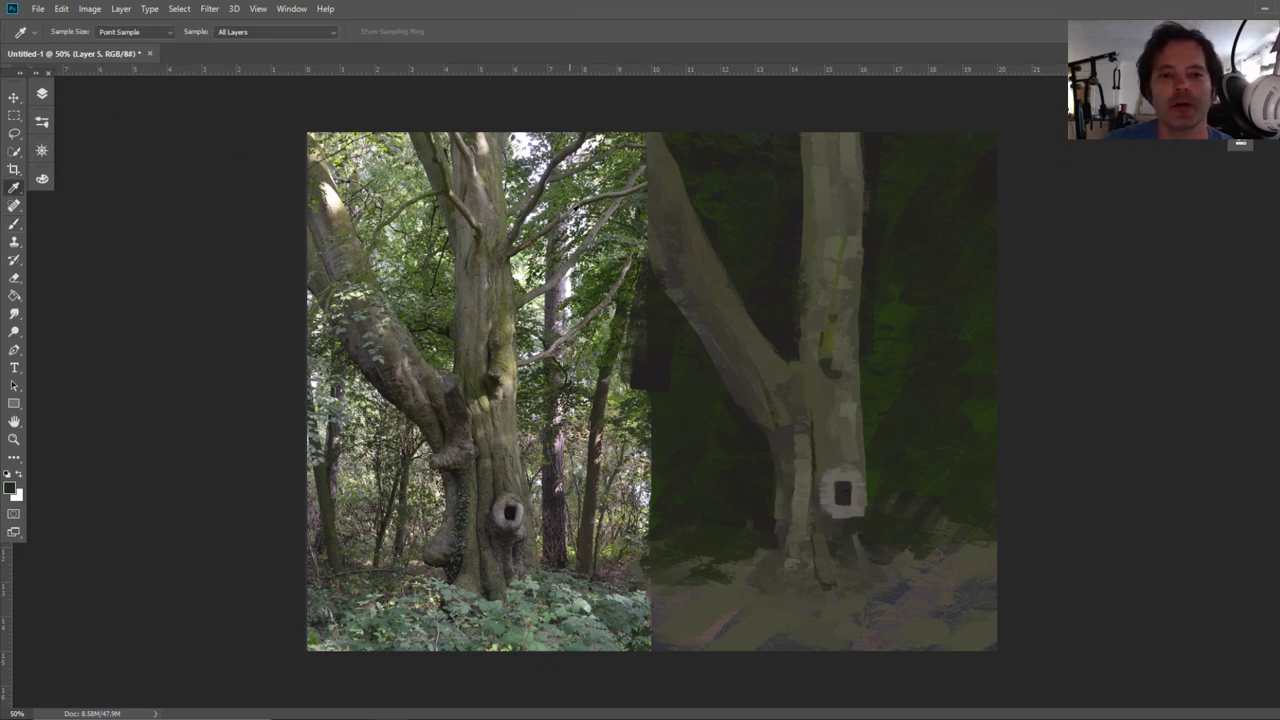
click(552, 281)
click(14, 224)
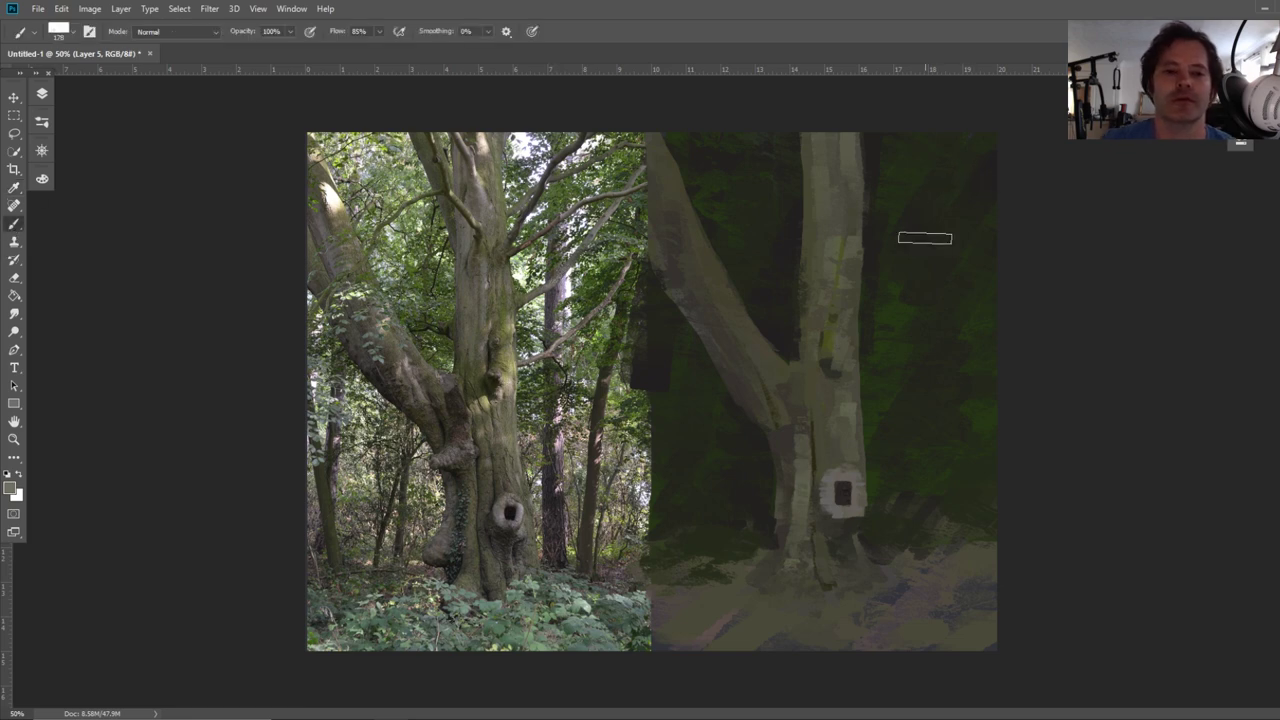
alt+right_click(934, 196)
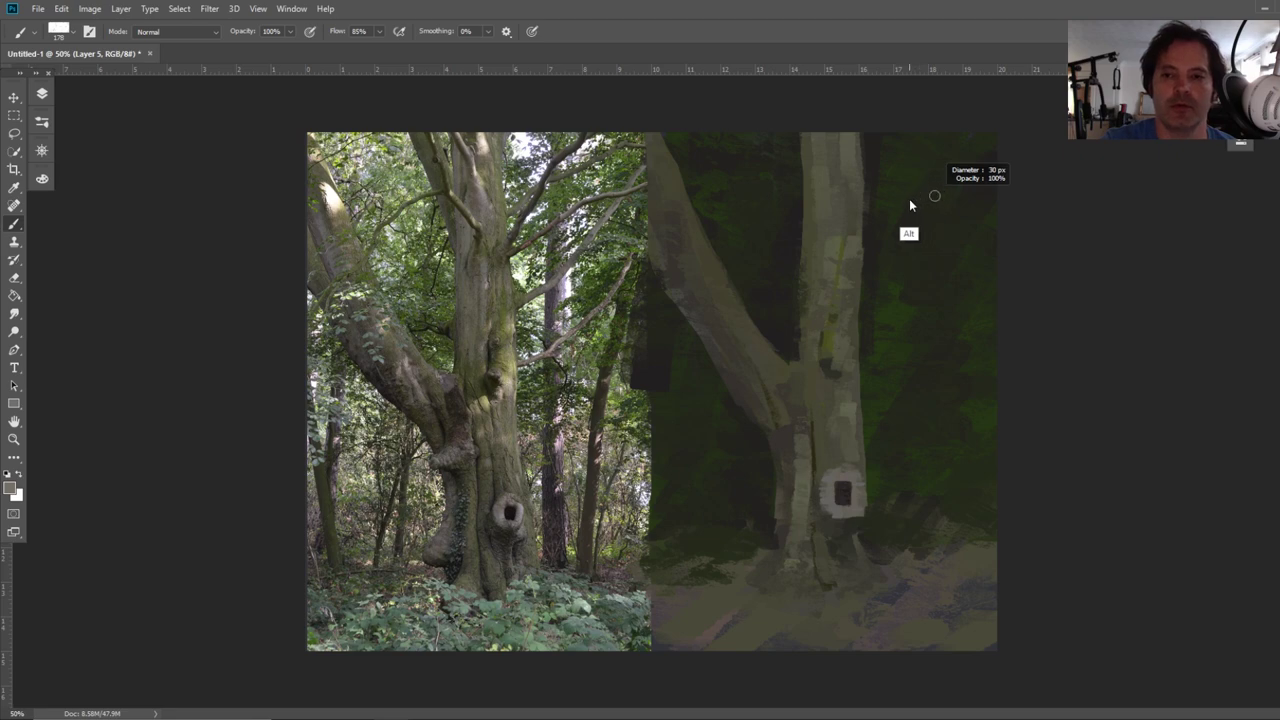
click(41, 94)
click(311, 558)
click(326, 86)
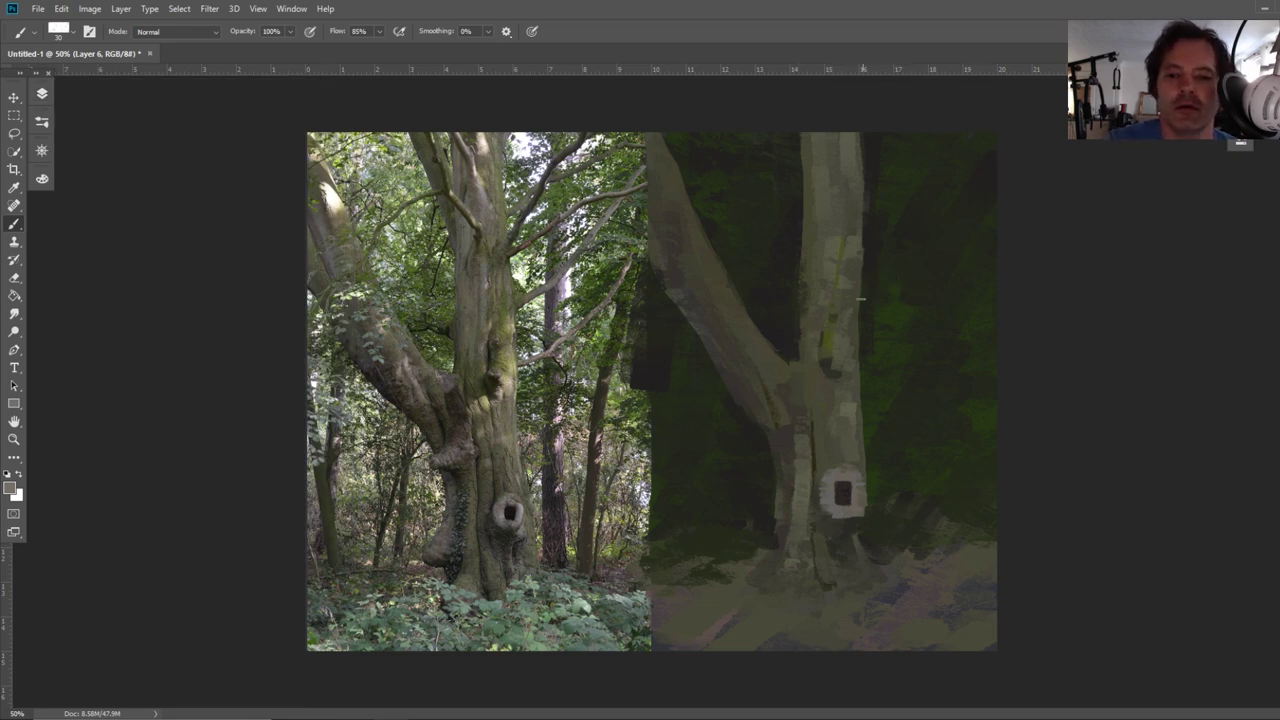
mouse_move(864, 296)
mouse_down()
mouse_move(935, 282)
mouse_move(1004, 238)
mouse_up()
drag(893, 288, 855, 321)
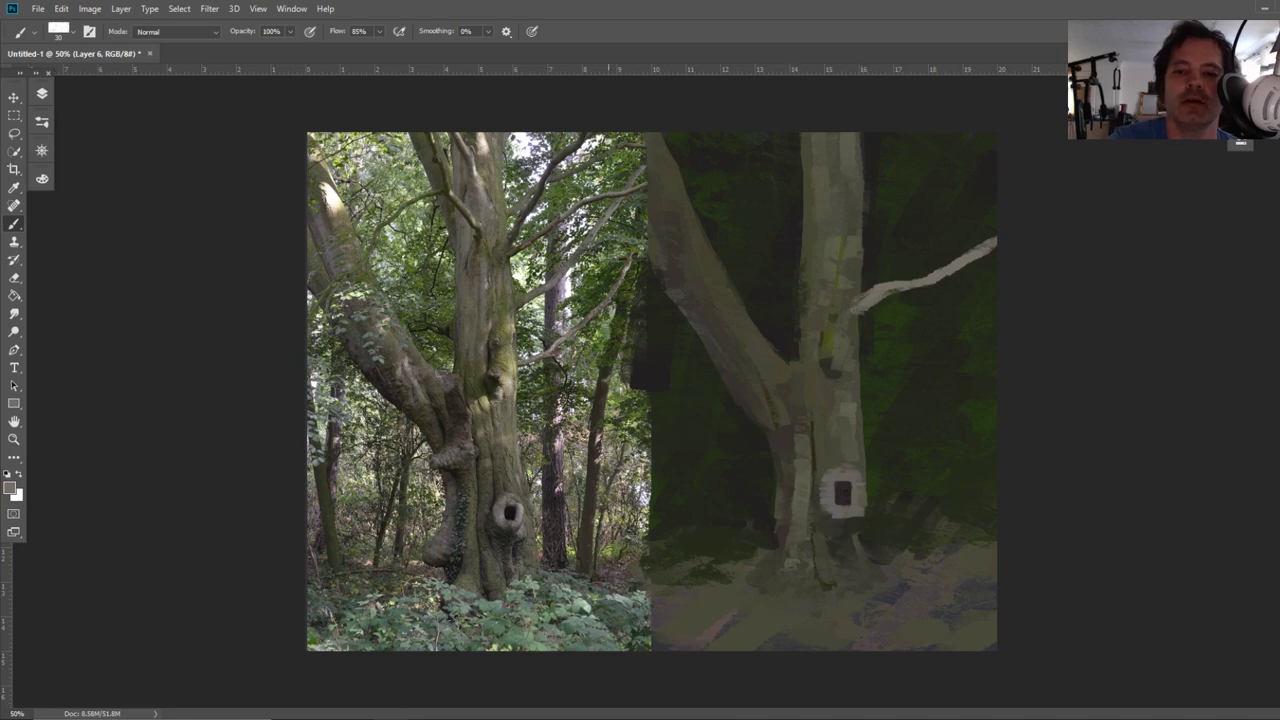
Pick up an olive tone, blend the branch's base into the trunk and paint a second, upward-bending branch above it
key(i)
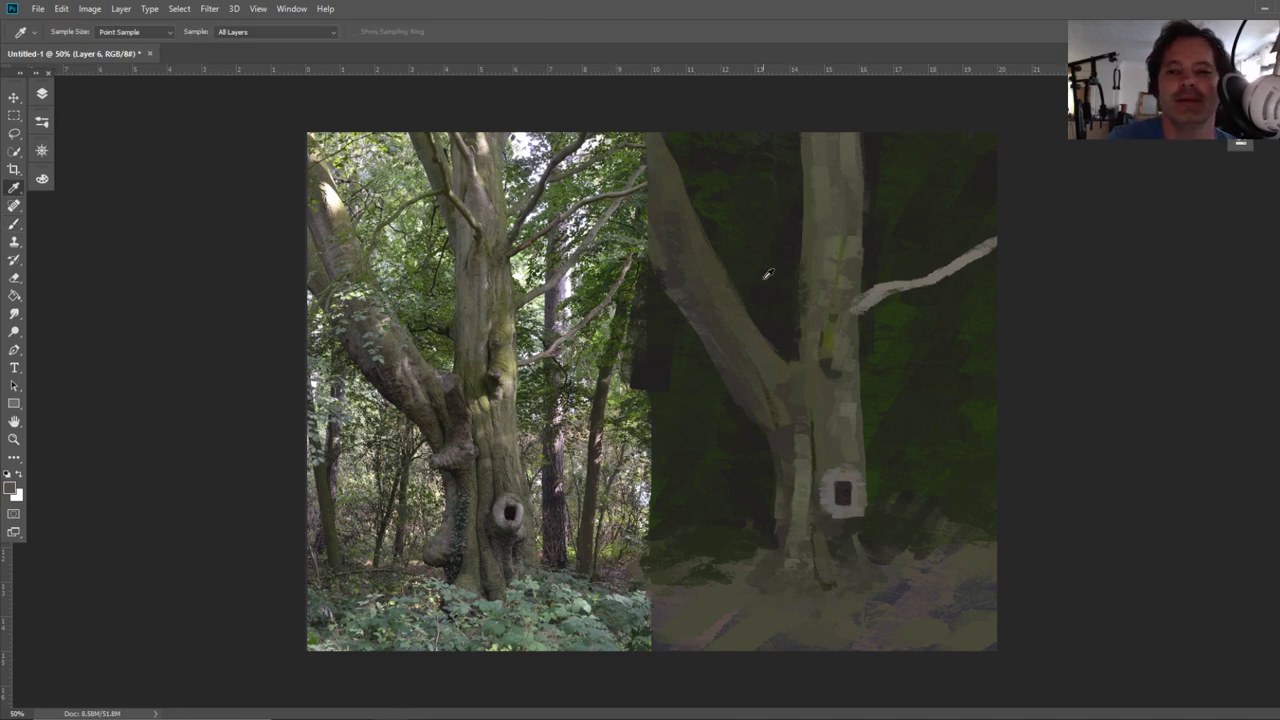
click(22, 220)
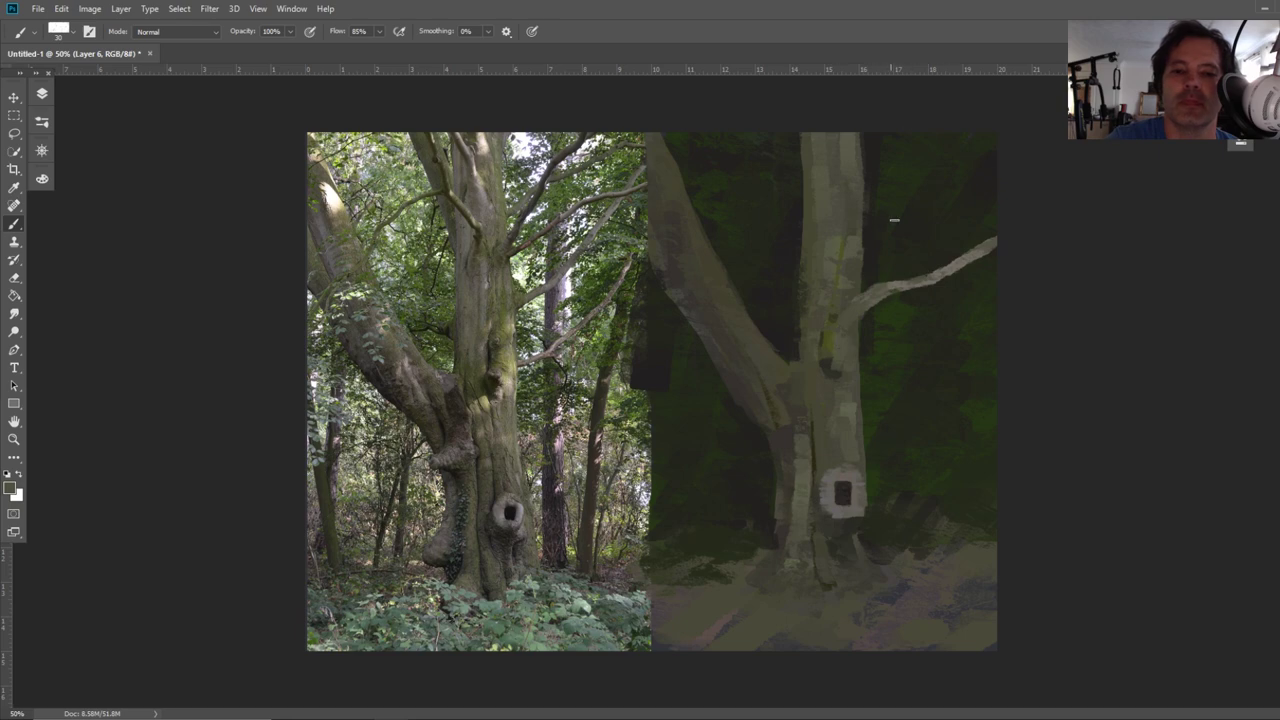
mouse_move(867, 259)
mouse_down()
mouse_move(892, 243)
mouse_move(906, 184)
mouse_move(946, 127)
mouse_move(897, 230)
mouse_move(855, 278)
mouse_up()
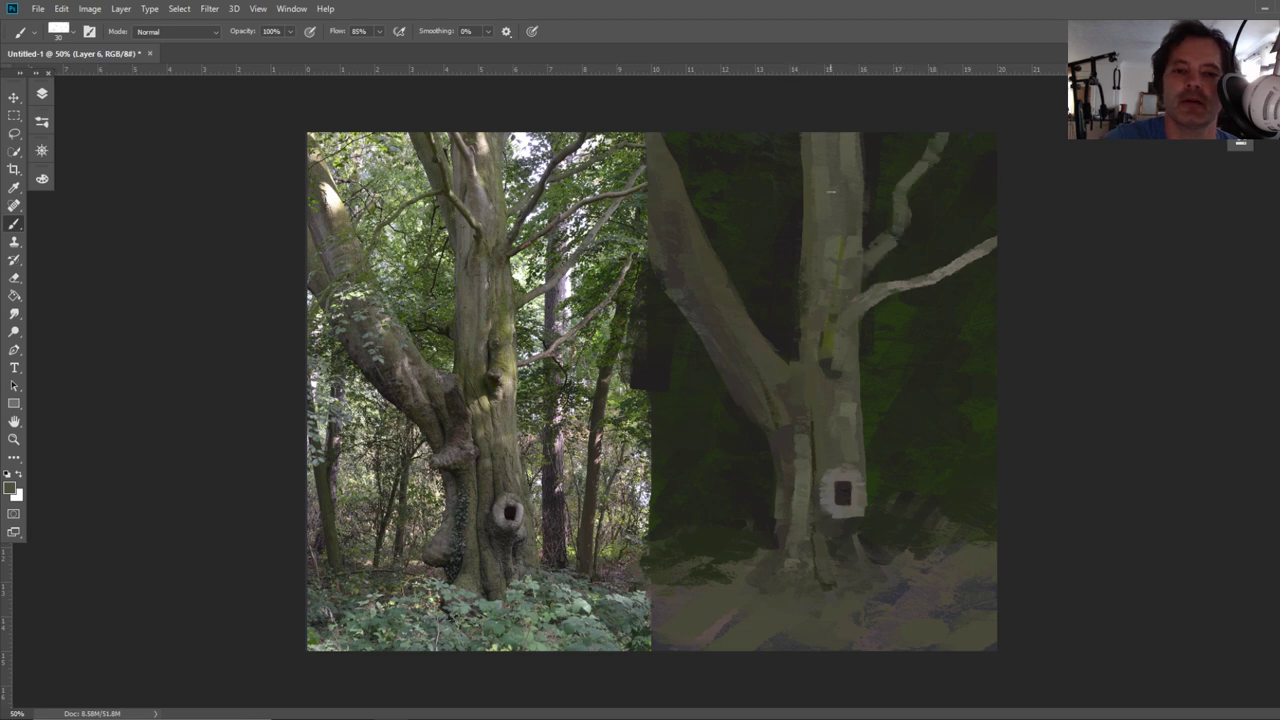
Paint a bent branch on the trunk's left side and a short branch on each side near its top
mouse_move(800, 213)
mouse_down()
mouse_move(729, 165)
mouse_move(713, 135)
mouse_move(726, 162)
mouse_move(720, 146)
mouse_move(815, 232)
mouse_up()
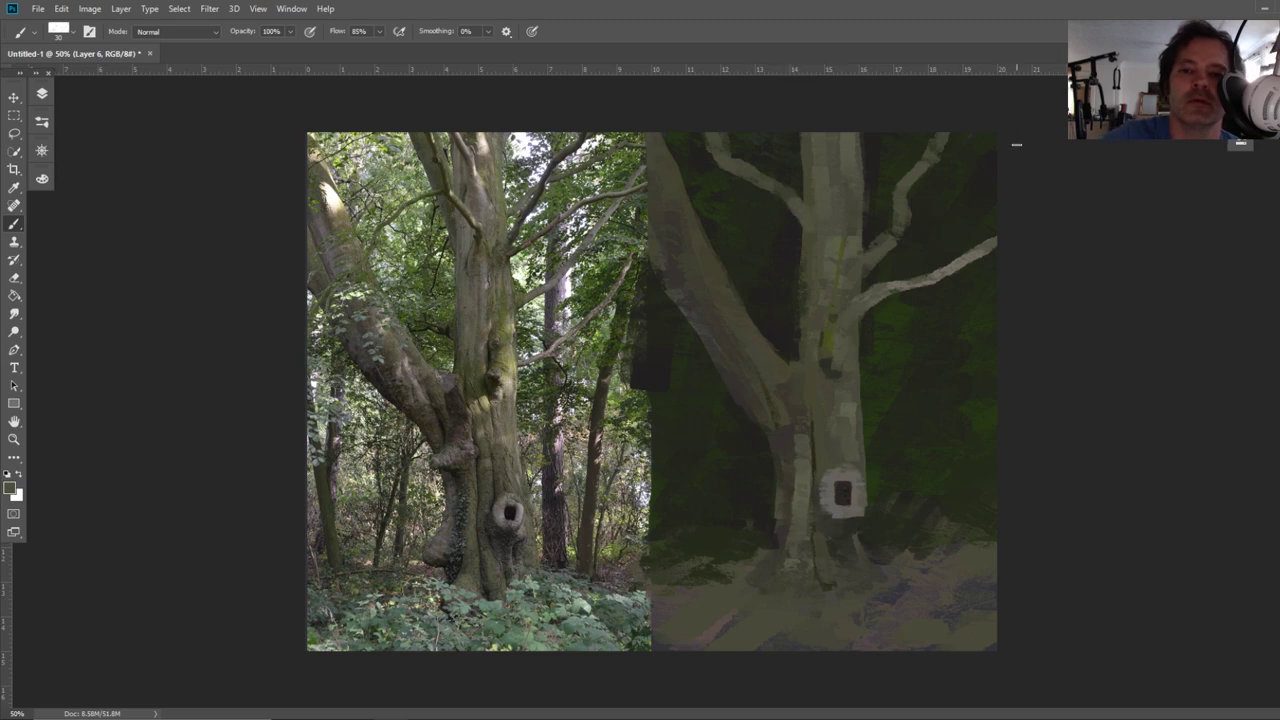
drag(893, 137, 862, 168)
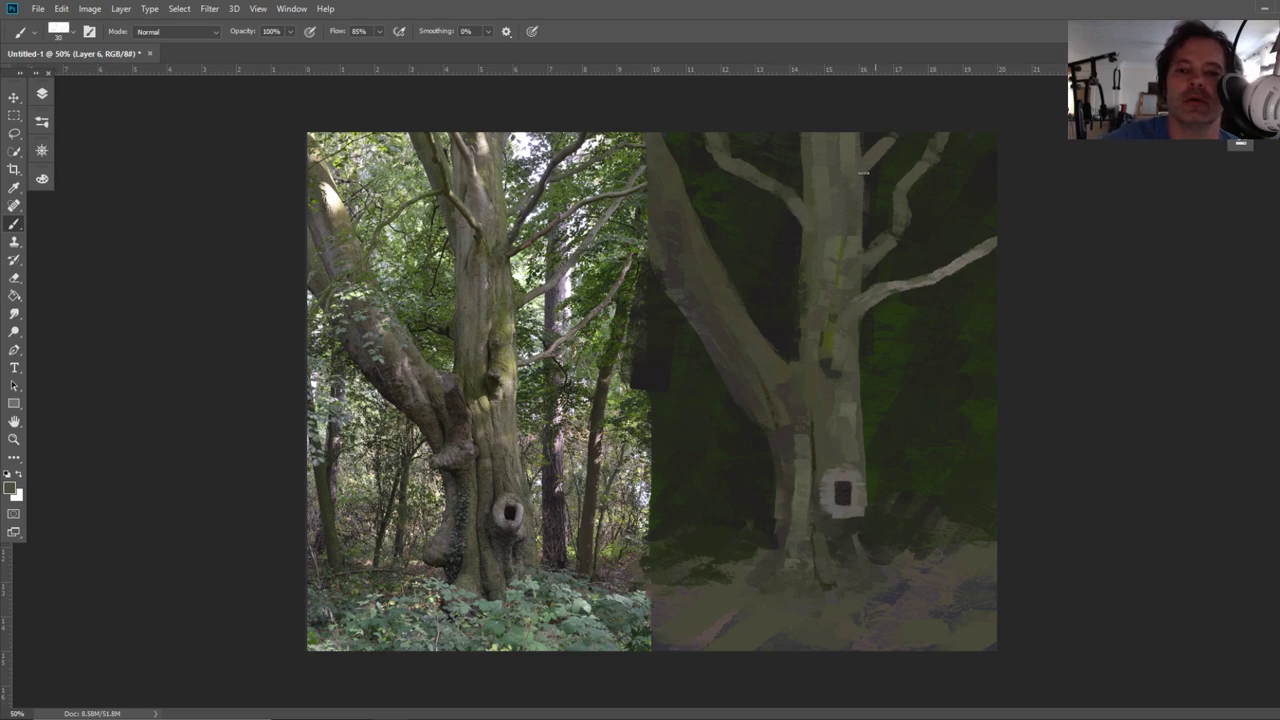
drag(784, 139, 822, 191)
Sample a darker olive from the photo's upper limb and shade the left branch's base down into the trunk
key(i)
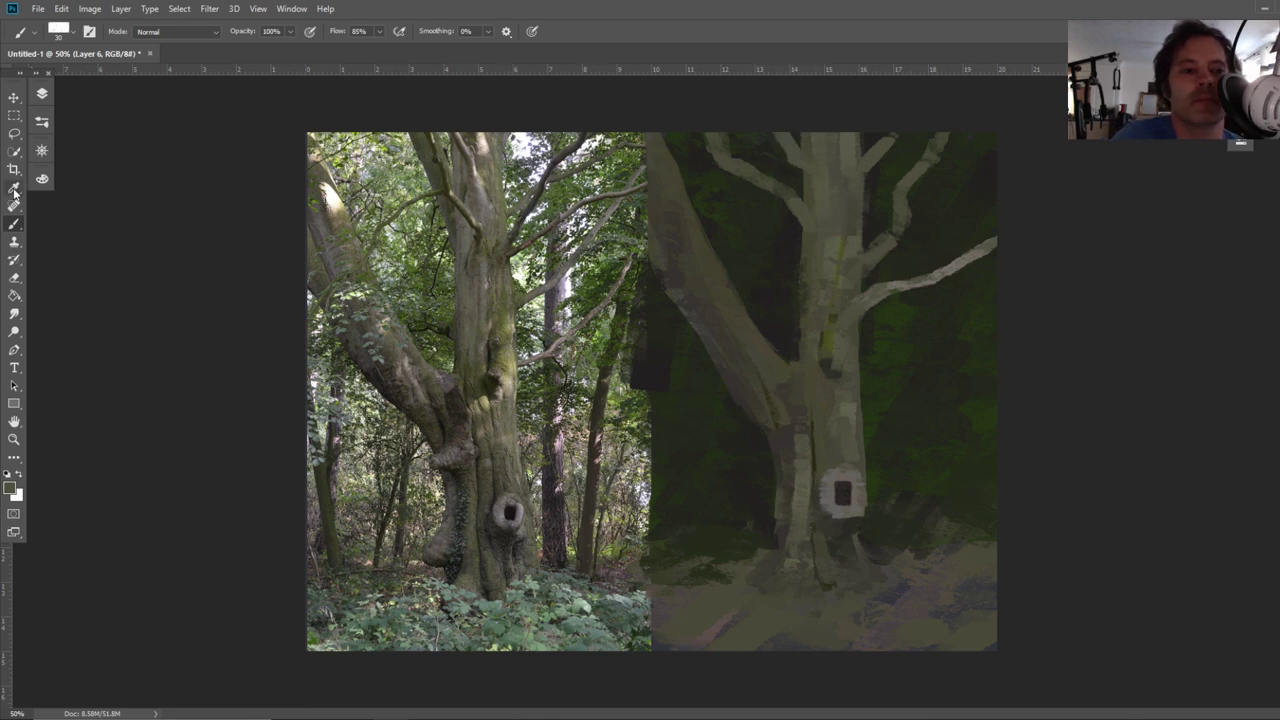
click(453, 177)
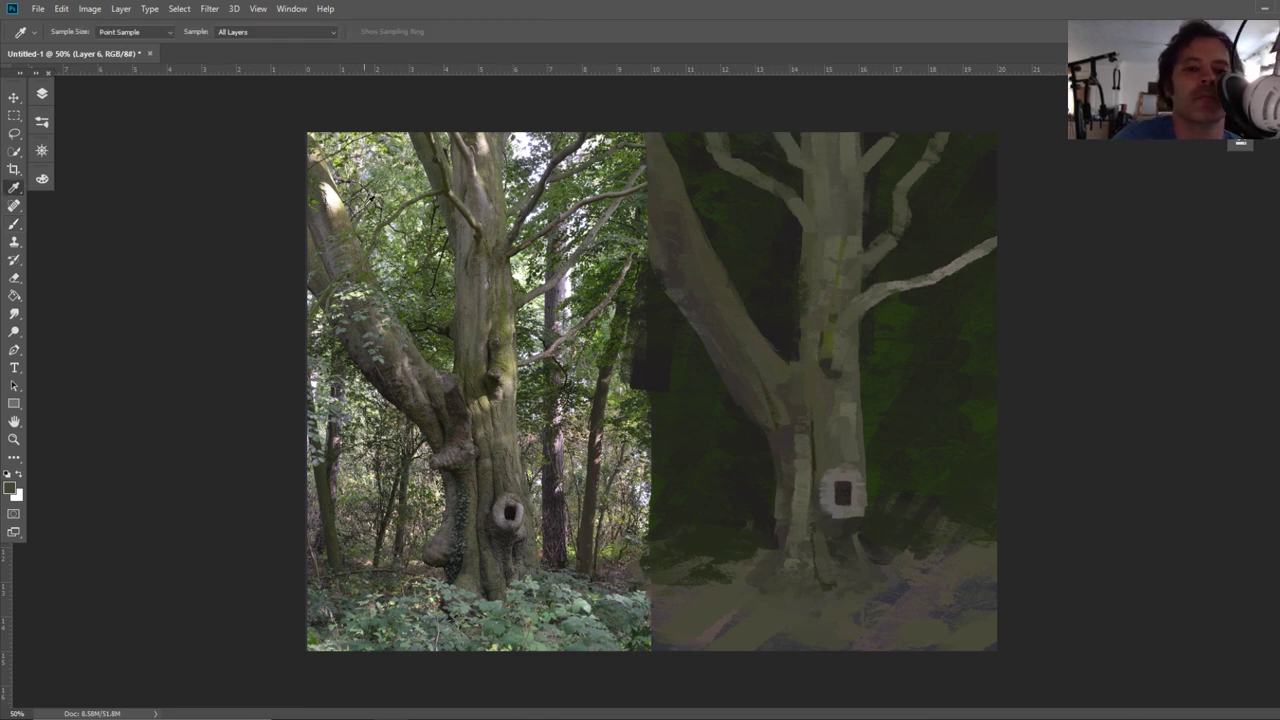
key(b)
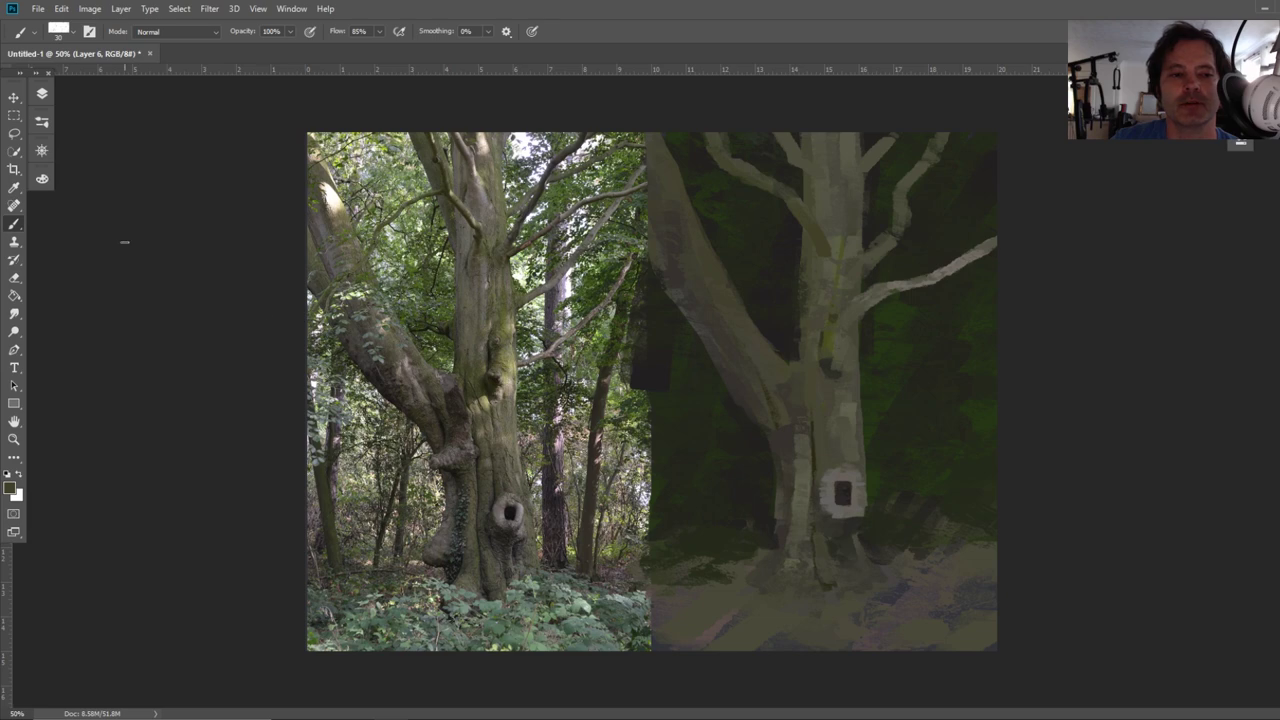
Pick up an olive tone, reduce the brush to 18 px and paint a thin, forked twig from the left branch down across the leaning limb
click(18, 190)
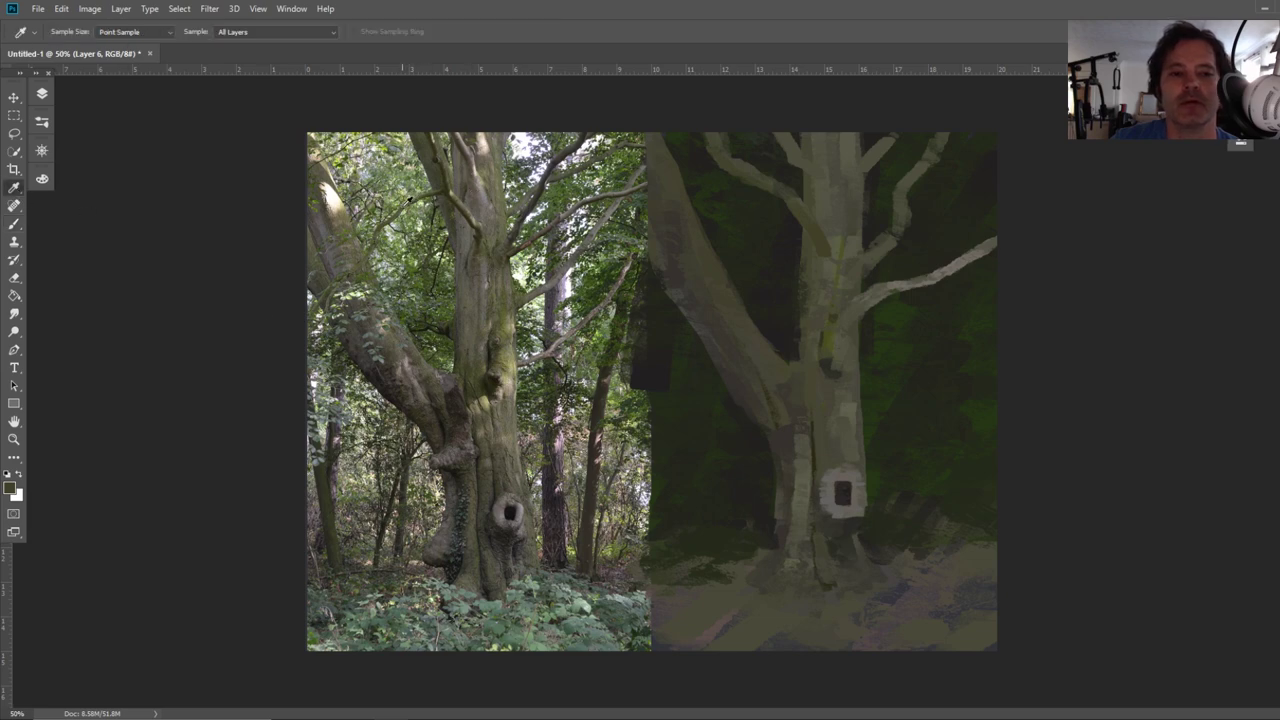
click(12, 226)
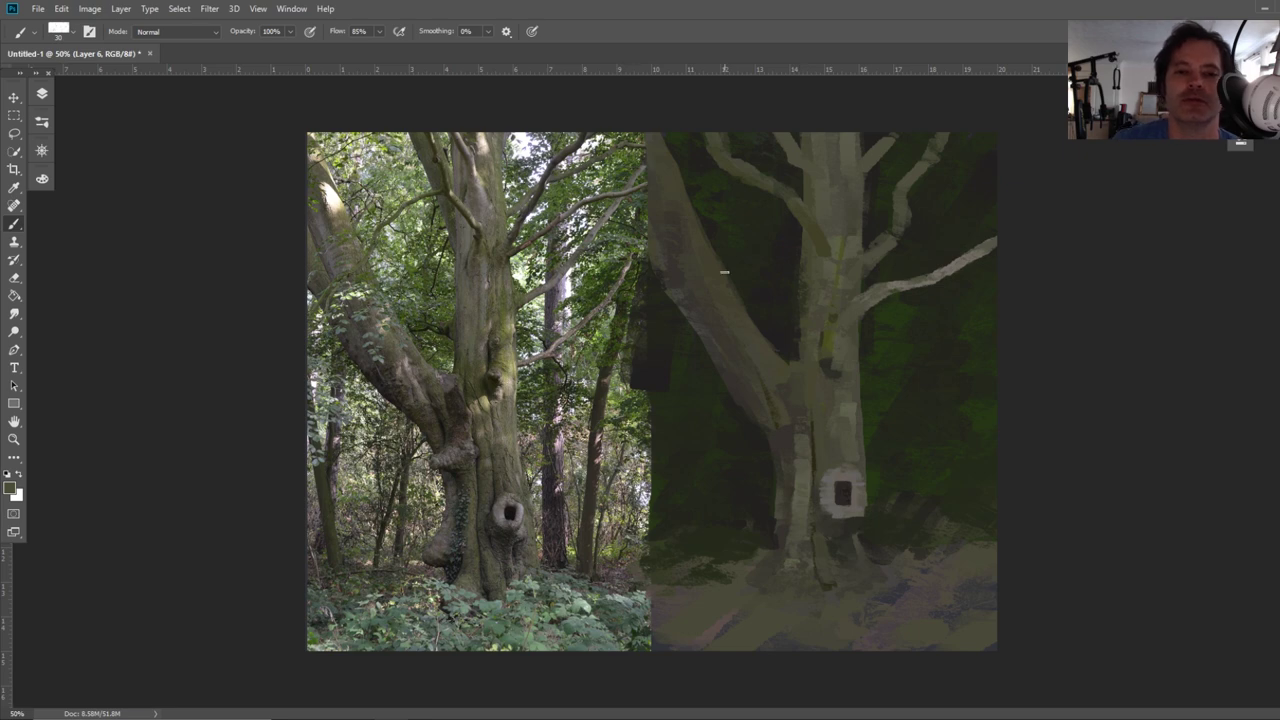
alt+right_click(764, 211)
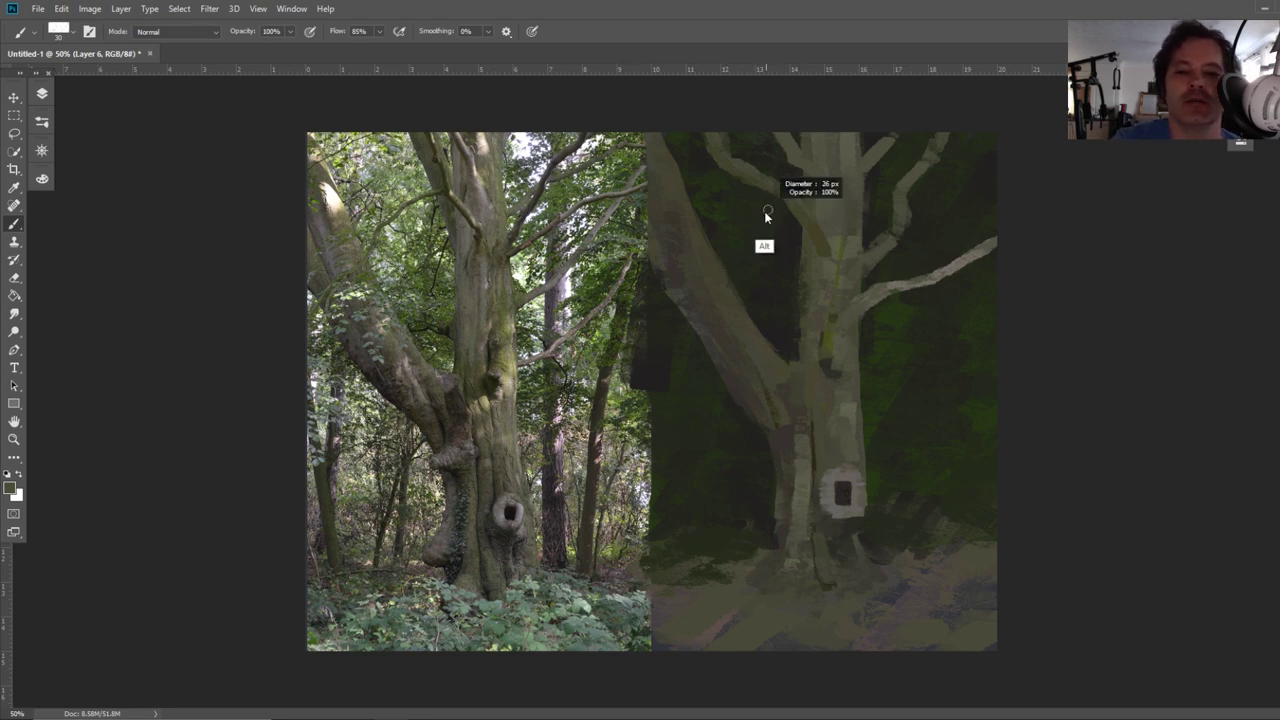
drag(785, 206, 731, 241)
mouse_move(722, 256)
mouse_down()
mouse_move(650, 345)
mouse_move(650, 378)
mouse_up()
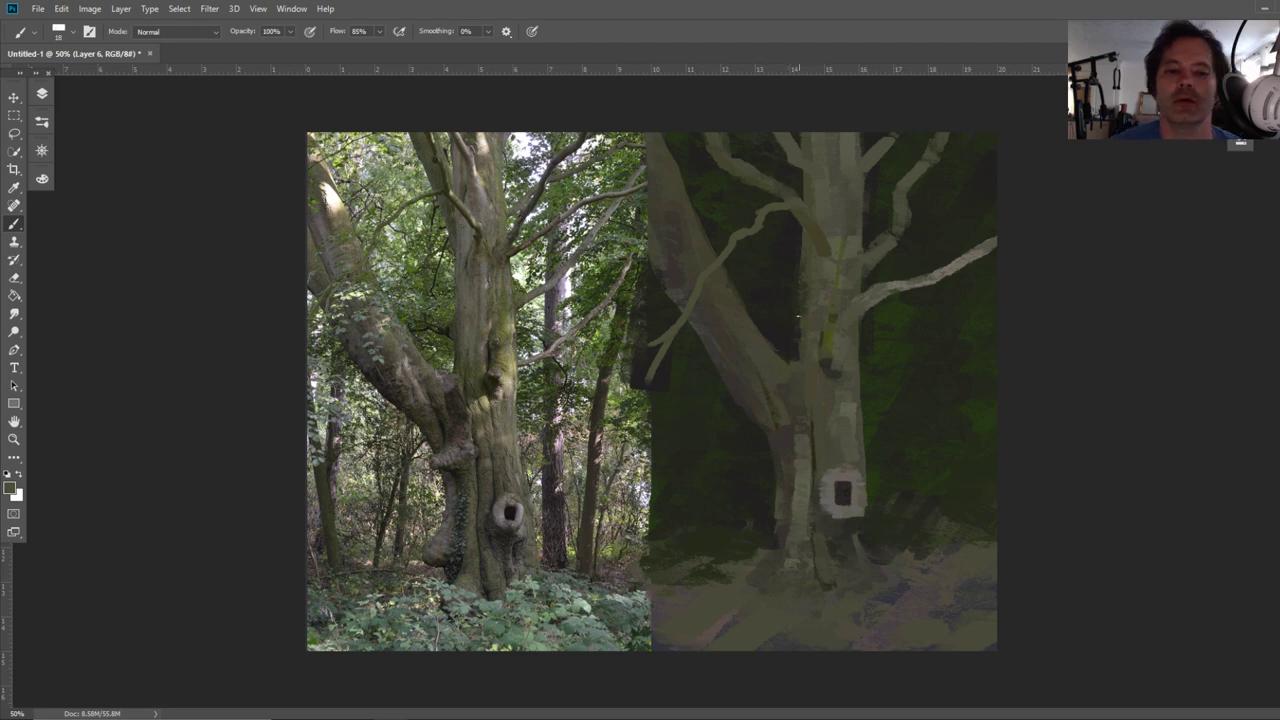
Sample an olive from the photo's upper trunk and shift the paint colour to a slightly darker, less saturated tone
key(i)
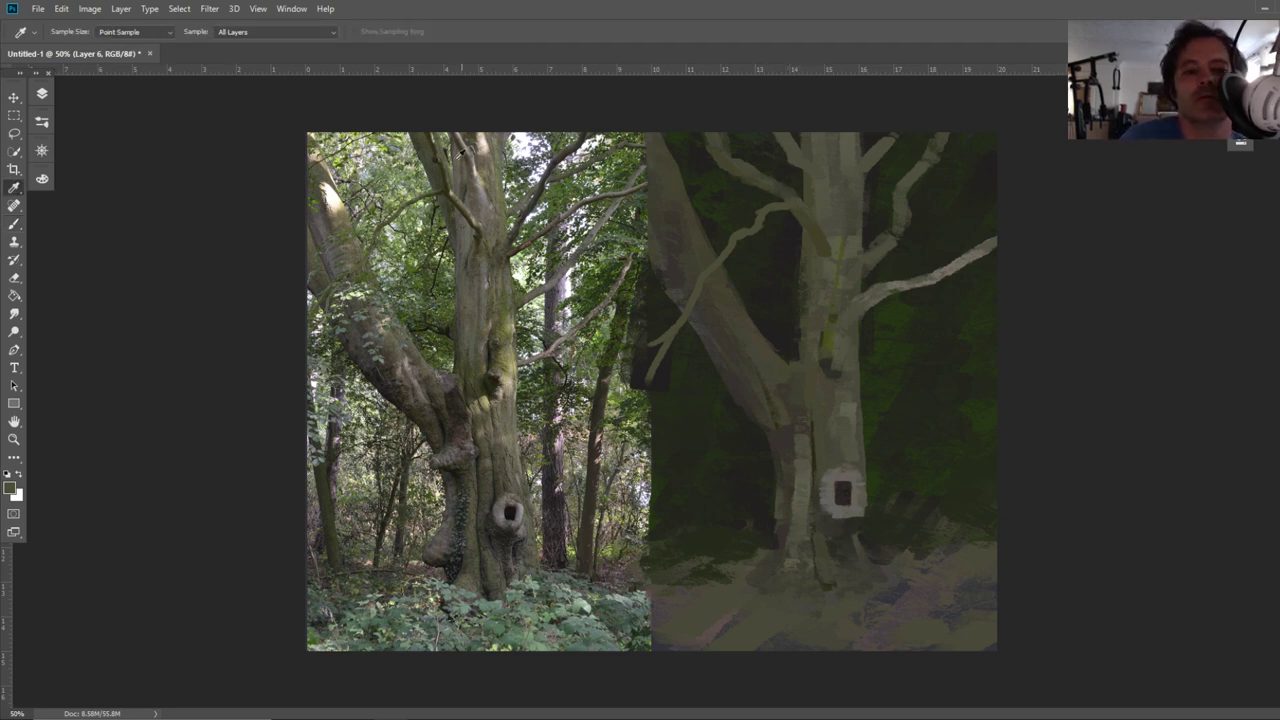
key(b)
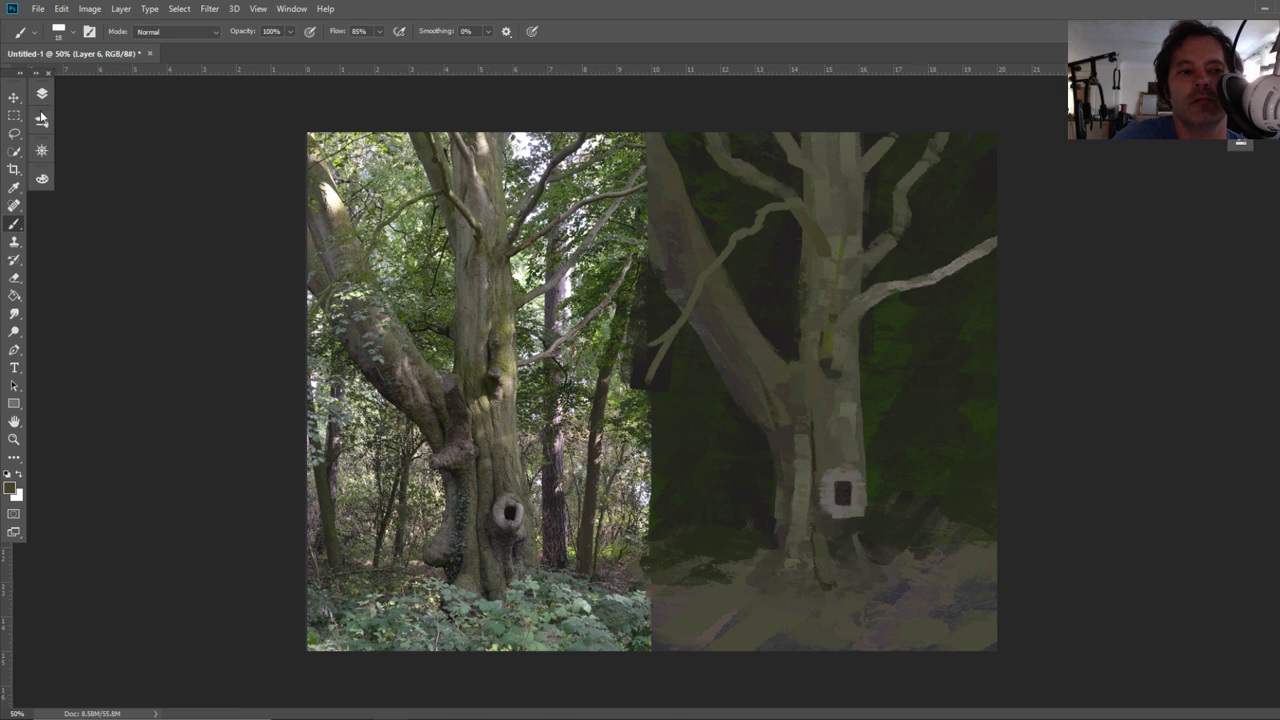
click(42, 95)
click(42, 121)
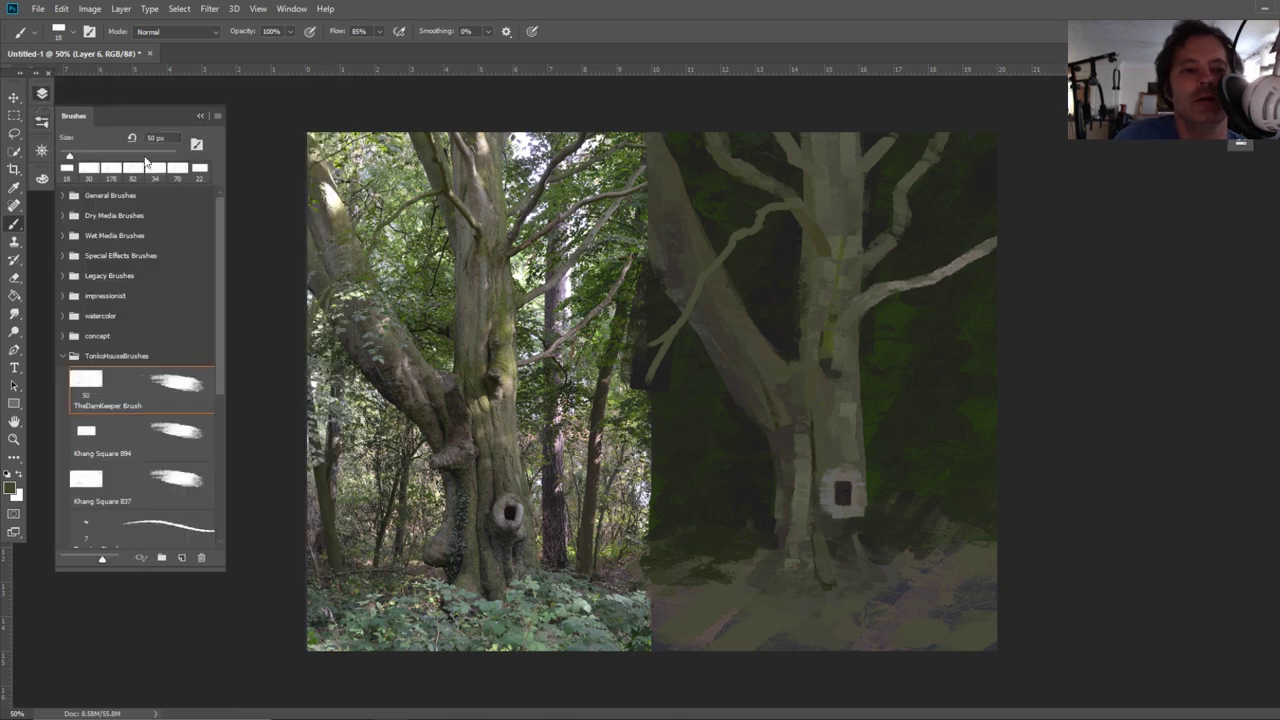
click(42, 178)
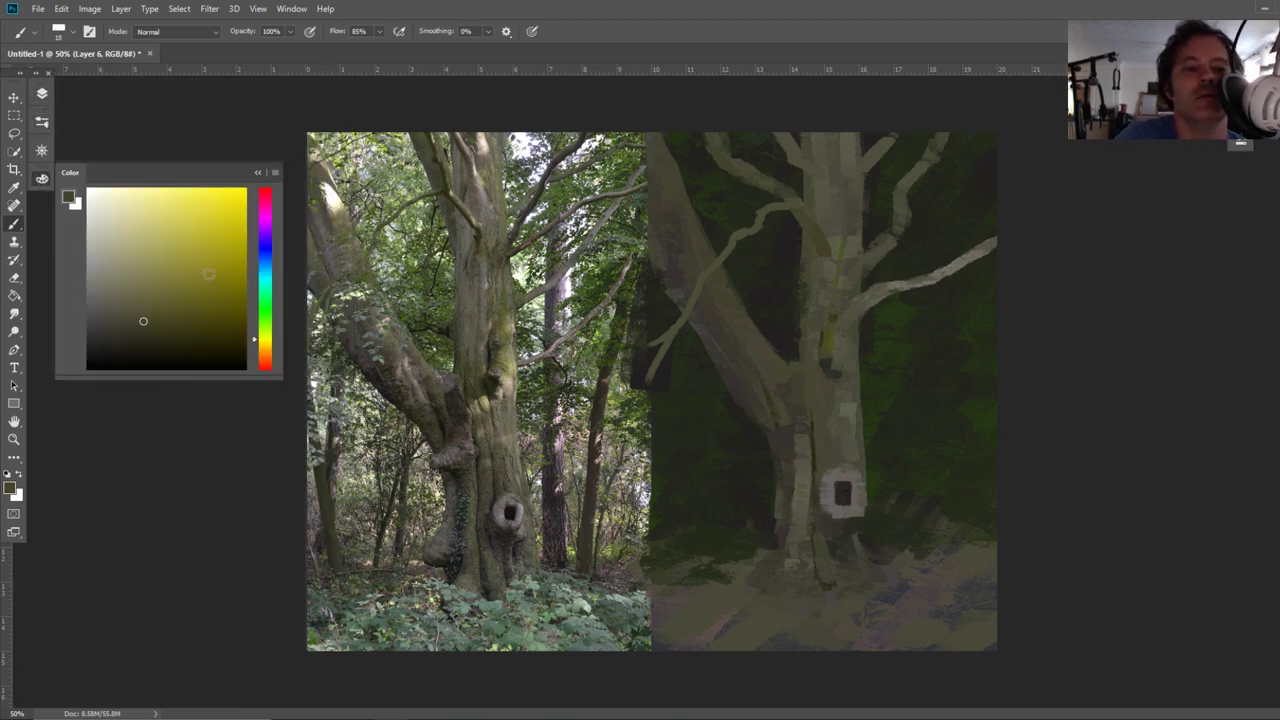
click(137, 328)
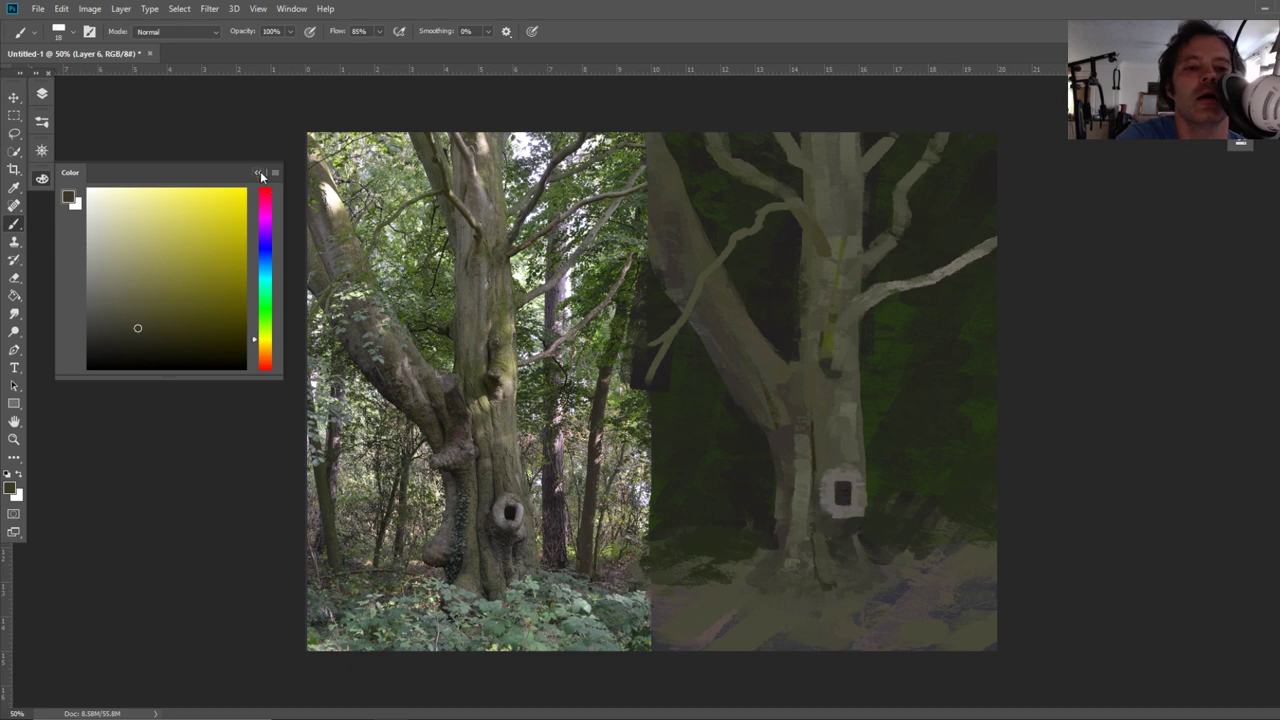
click(258, 172)
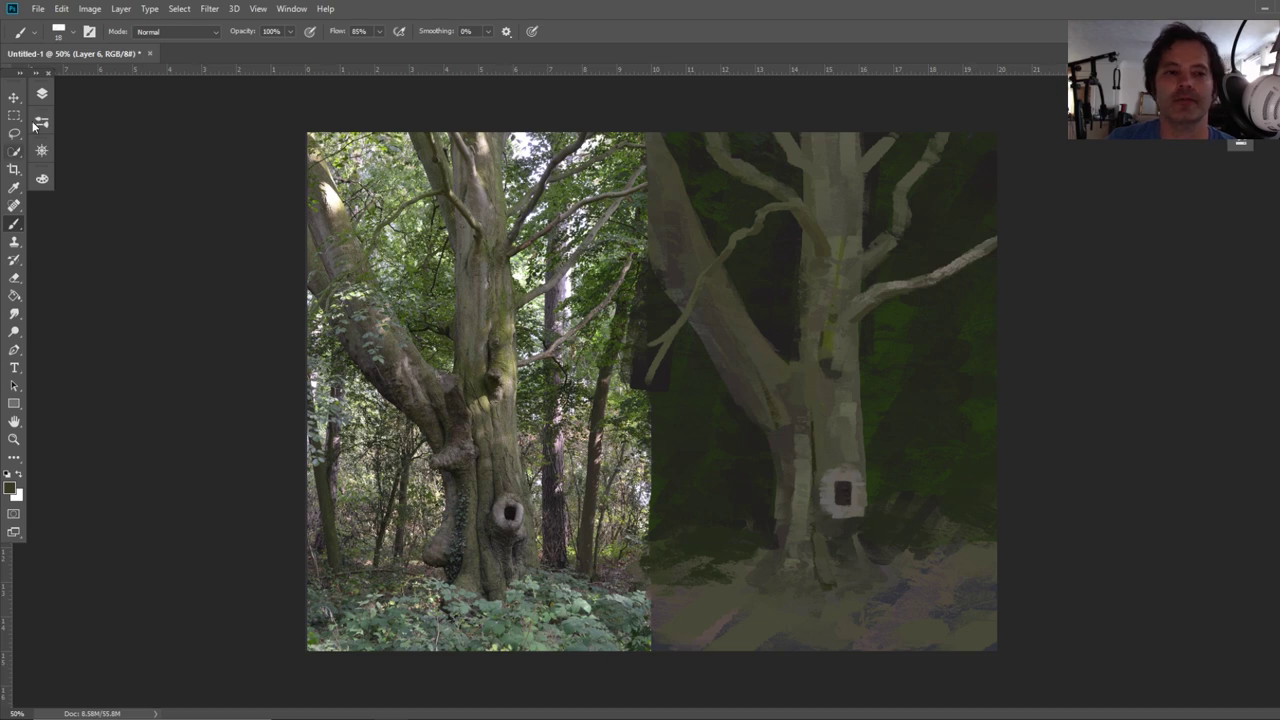
Select Layer 3 and toggle the visibility of Layers 3, 2, 4 and 5 in turn to examine what each one contains
click(41, 93)
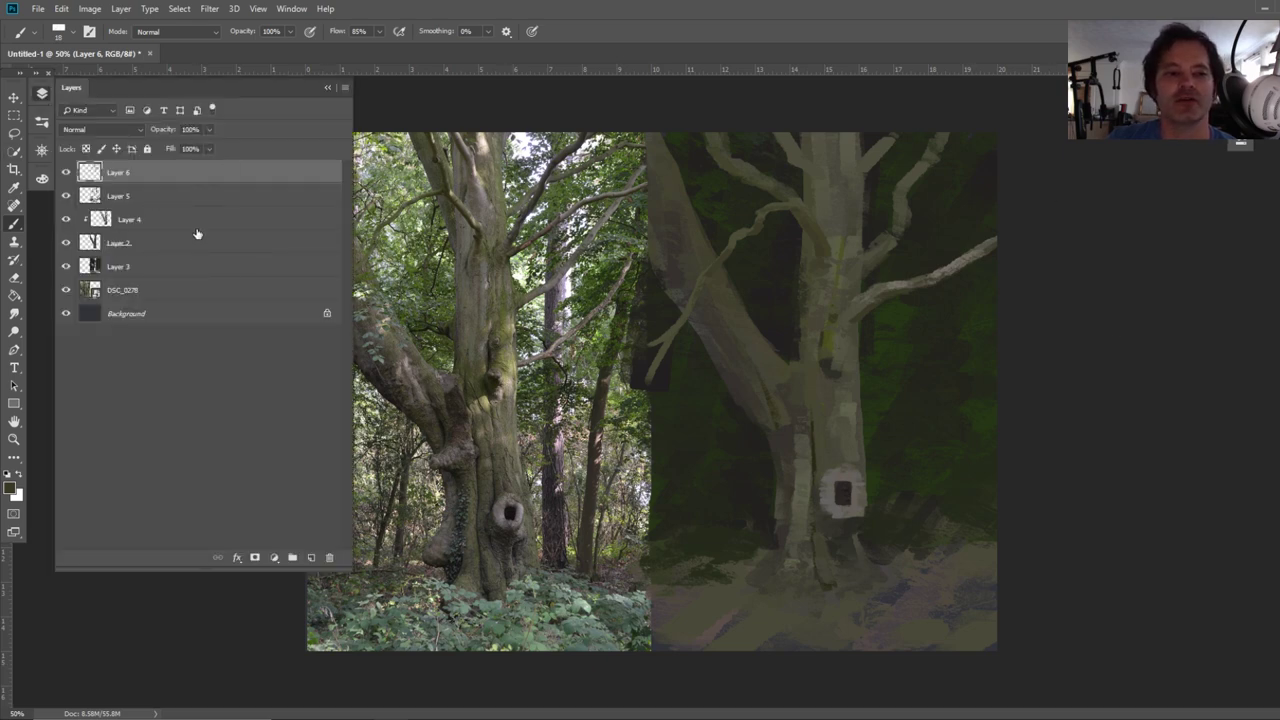
click(120, 268)
click(66, 268)
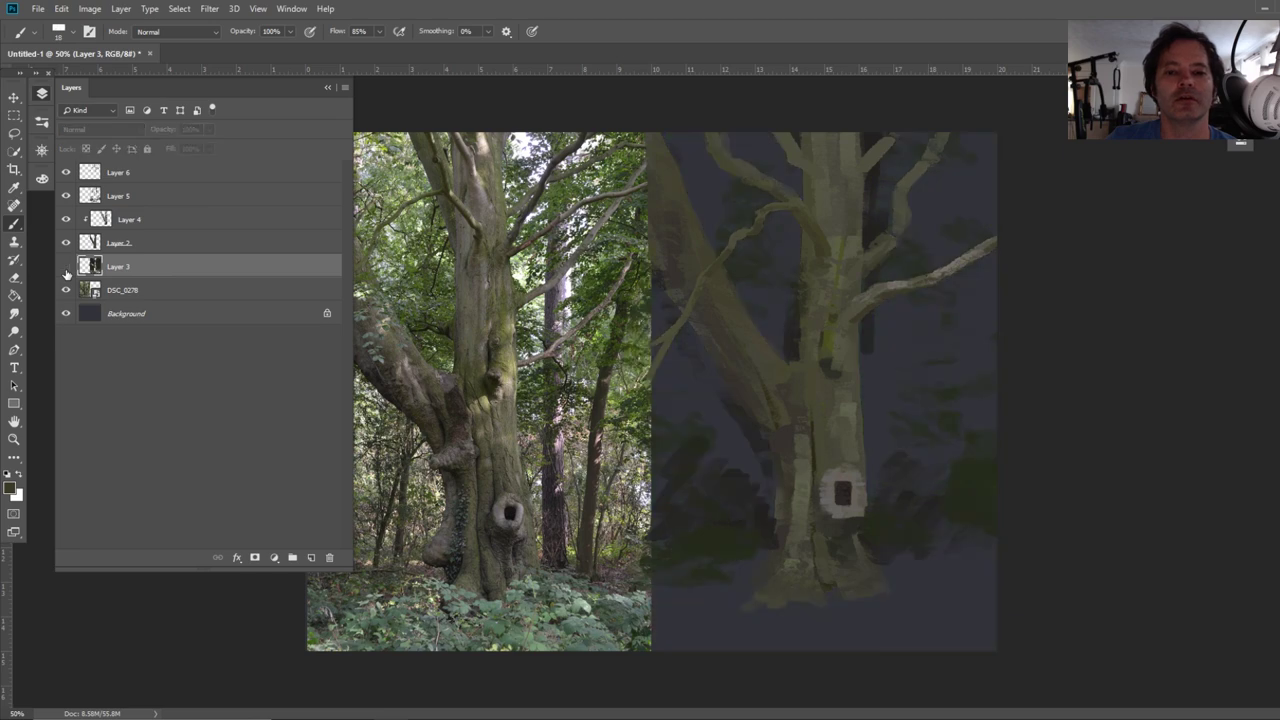
click(66, 268)
click(66, 242)
click(66, 242)
click(66, 219)
click(66, 219)
click(66, 196)
click(66, 196)
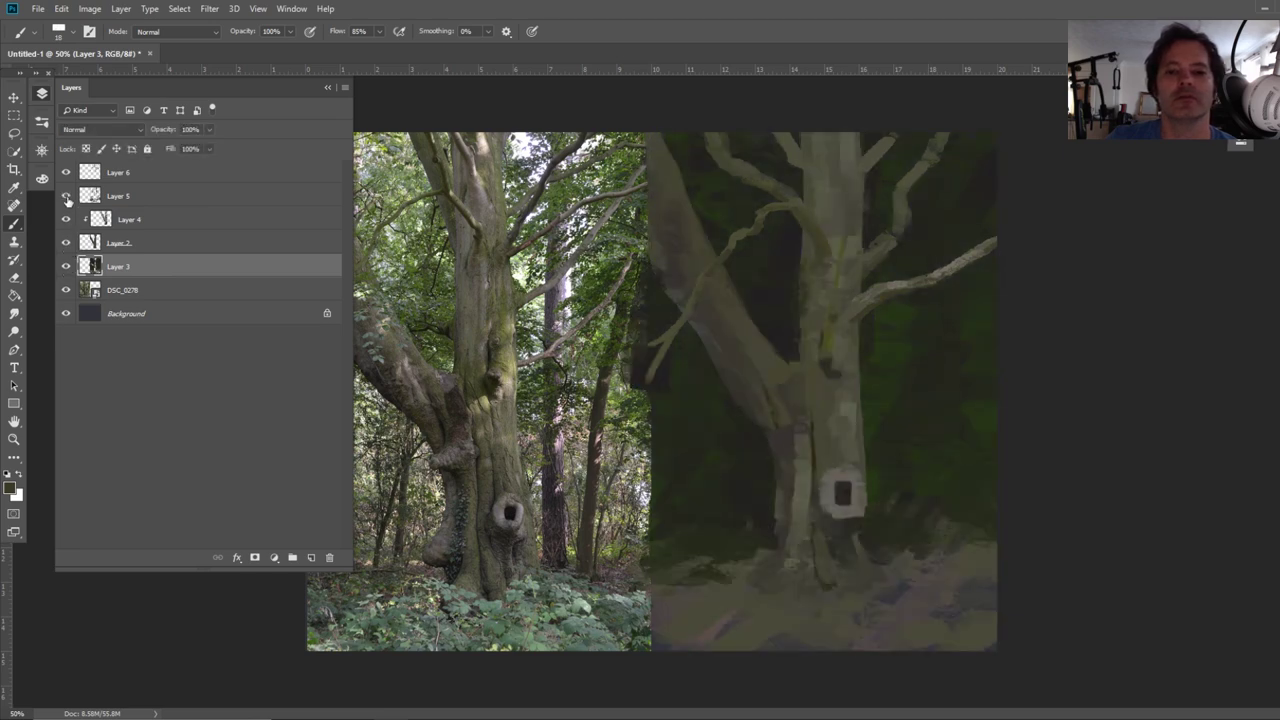
Add a new empty layer directly above Layer 5
click(158, 201)
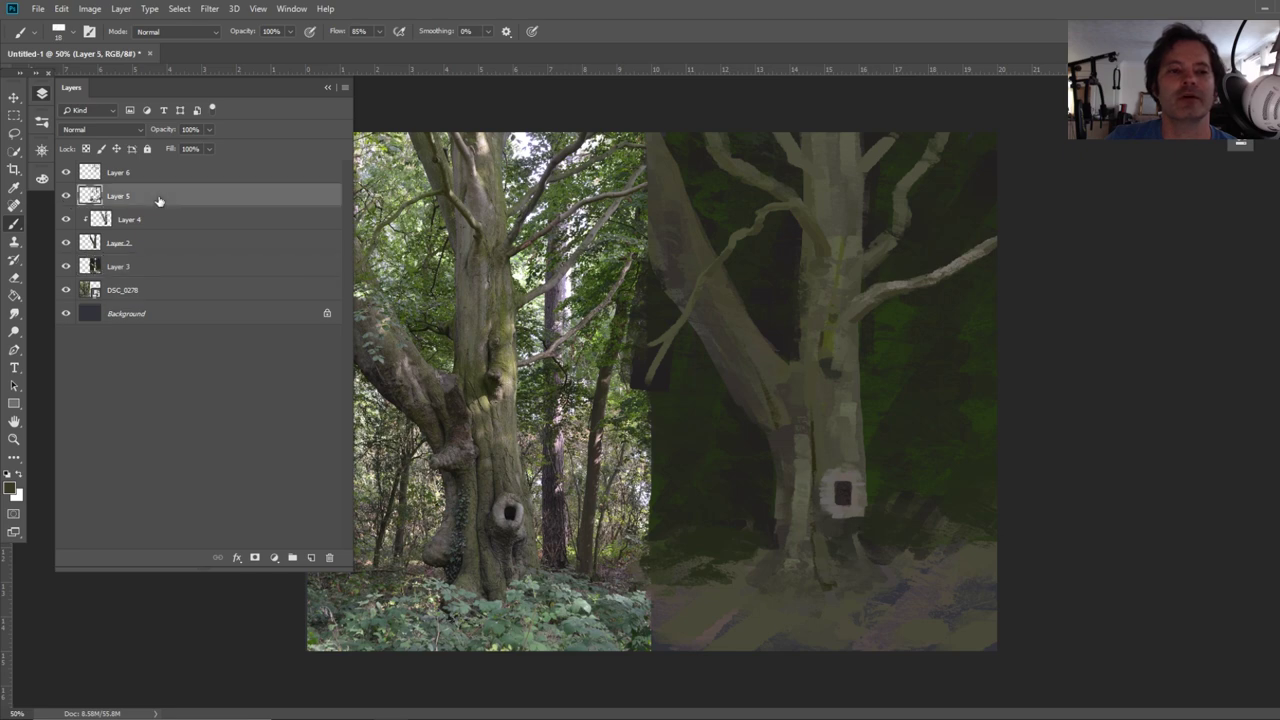
click(311, 558)
key(i)
key(F7)
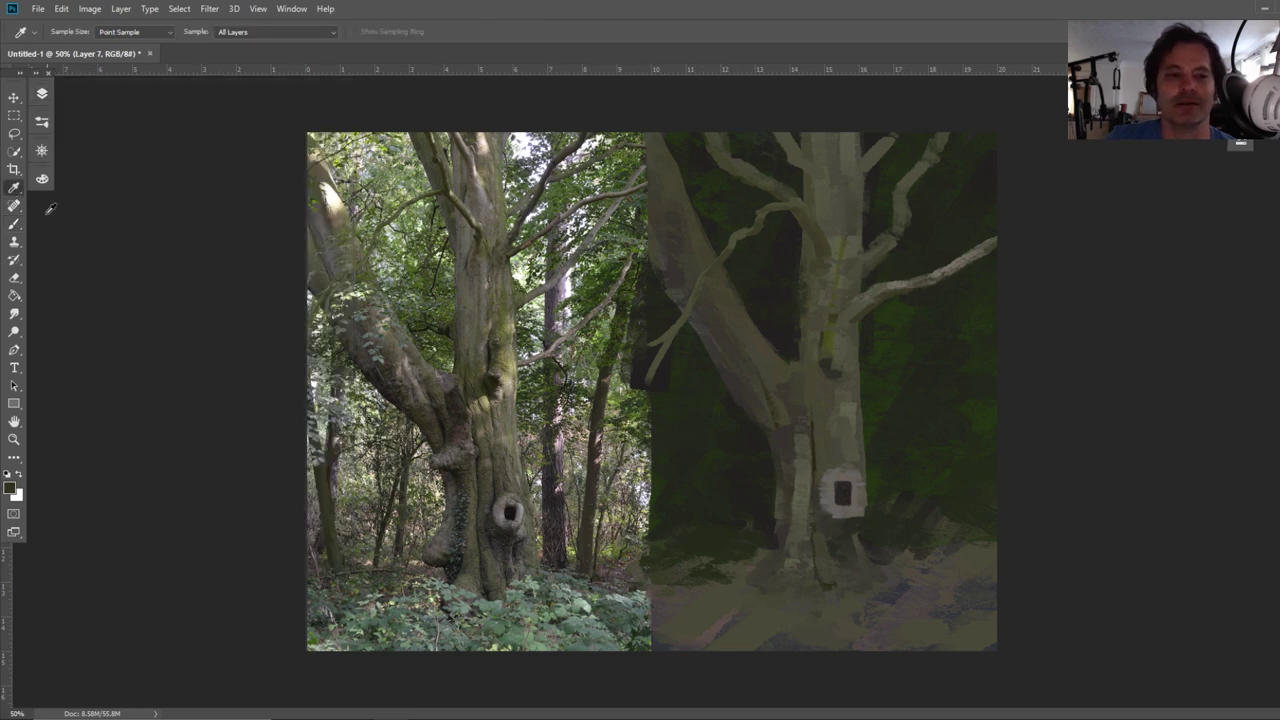
Enlarge the brush and paint a slender dull-brown background trunk from the canvas's upper edge to the ground, to the right of the main tree
key(b)
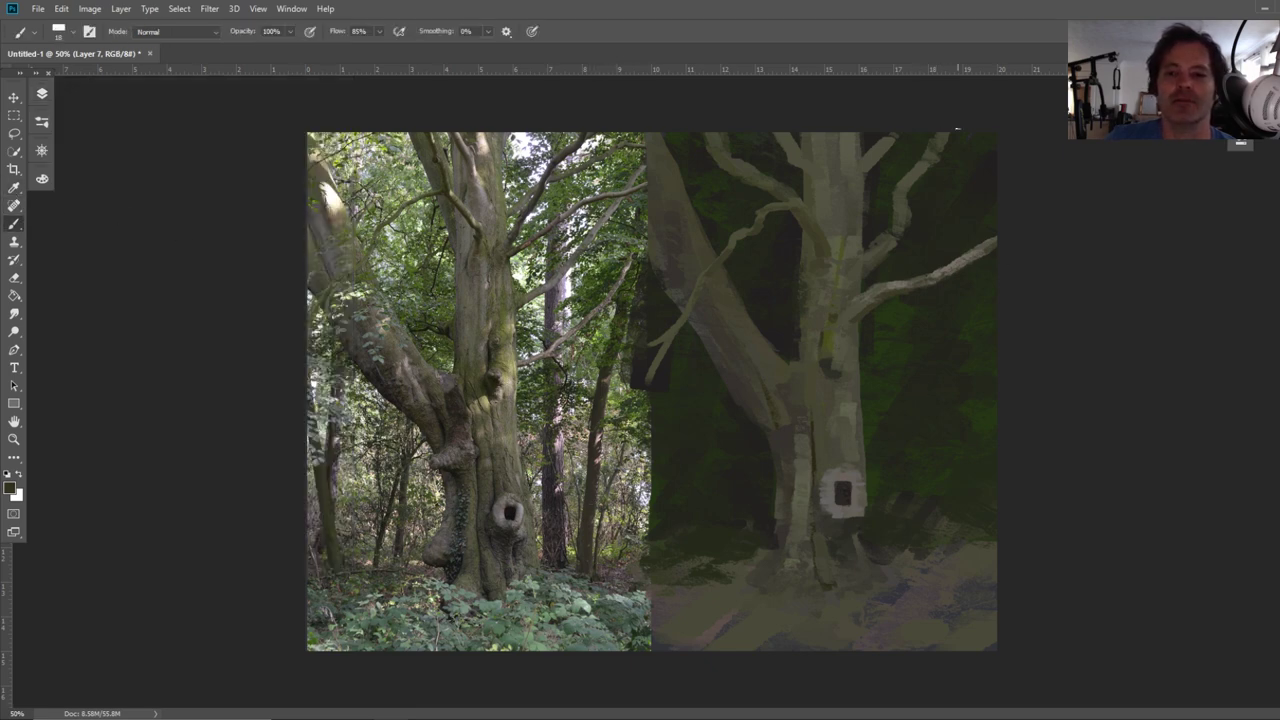
drag(957, 138, 943, 417)
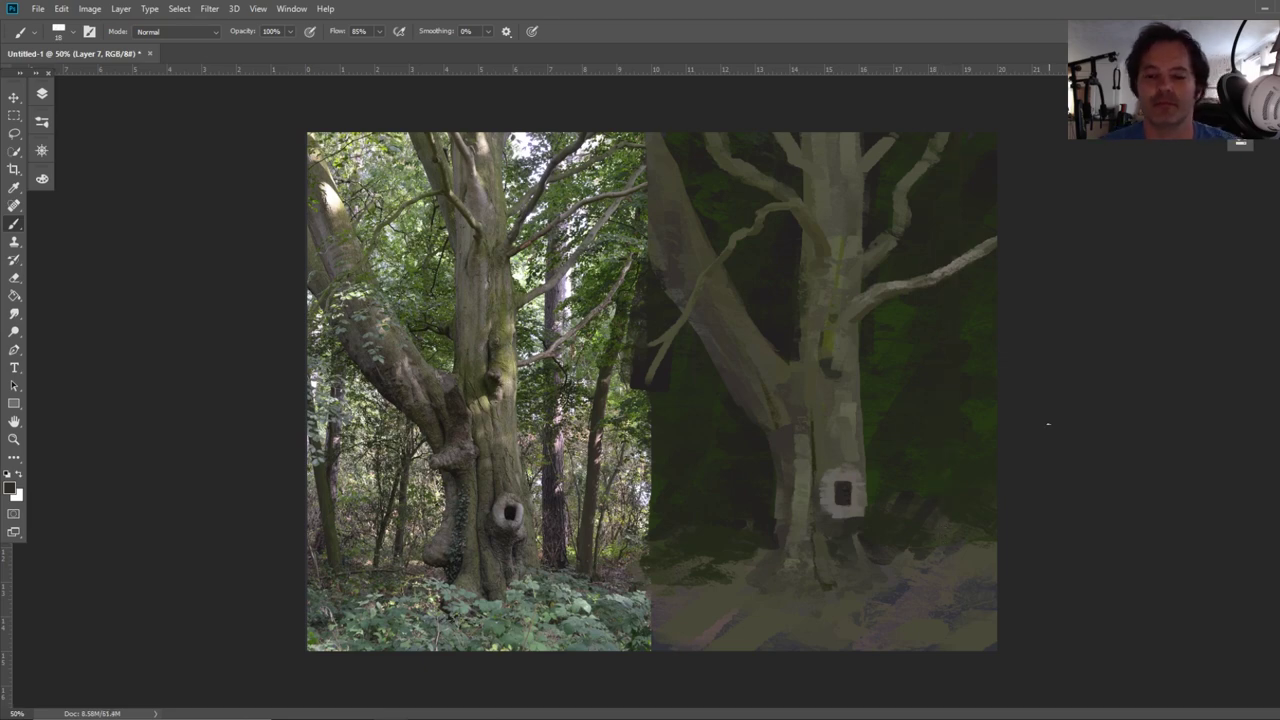
alt+right_click(950, 167)
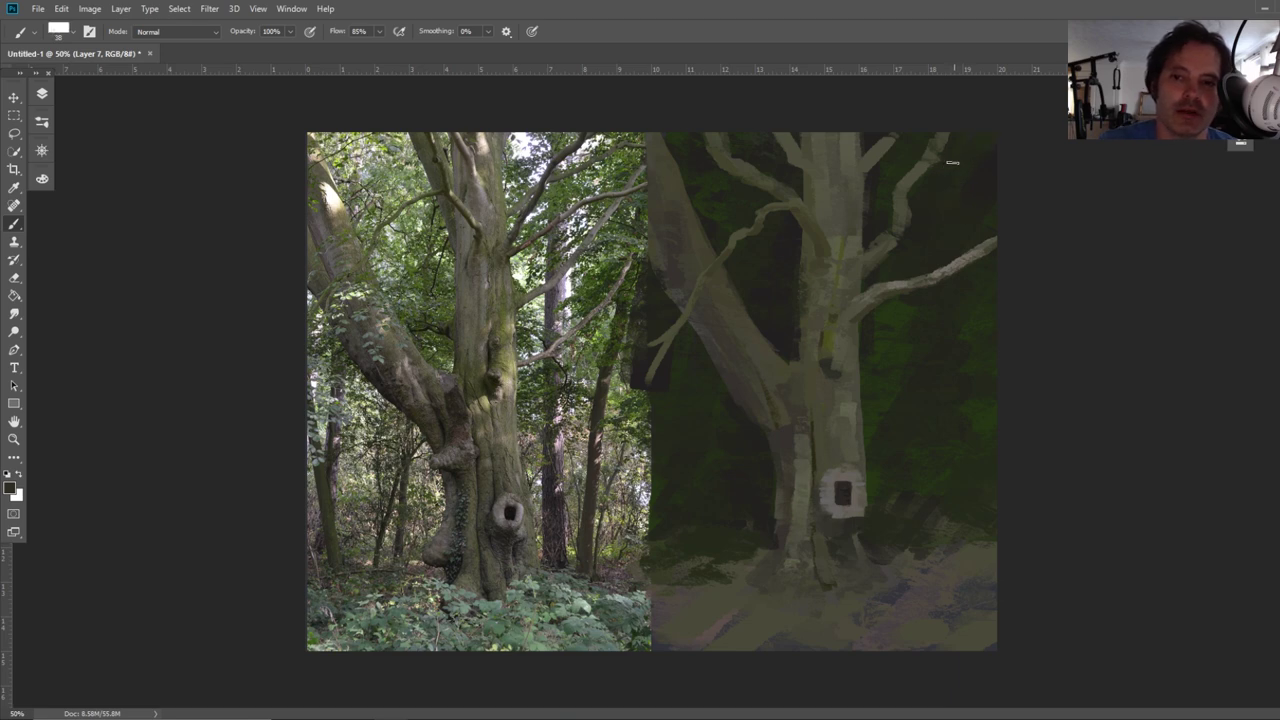
drag(958, 138, 905, 546)
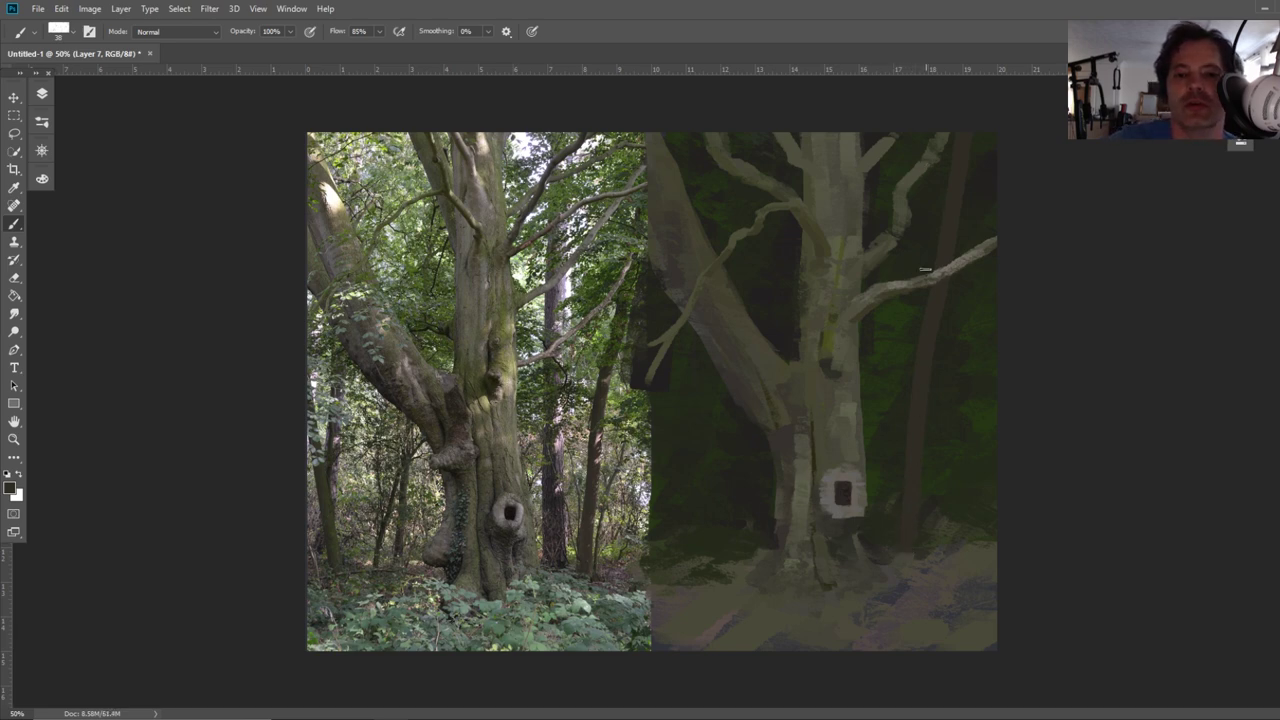
Sample a yellowish green from the photo's foliage and dab leaf clusters across the upper, middle and lower parts of the brown background trunk
key(i)
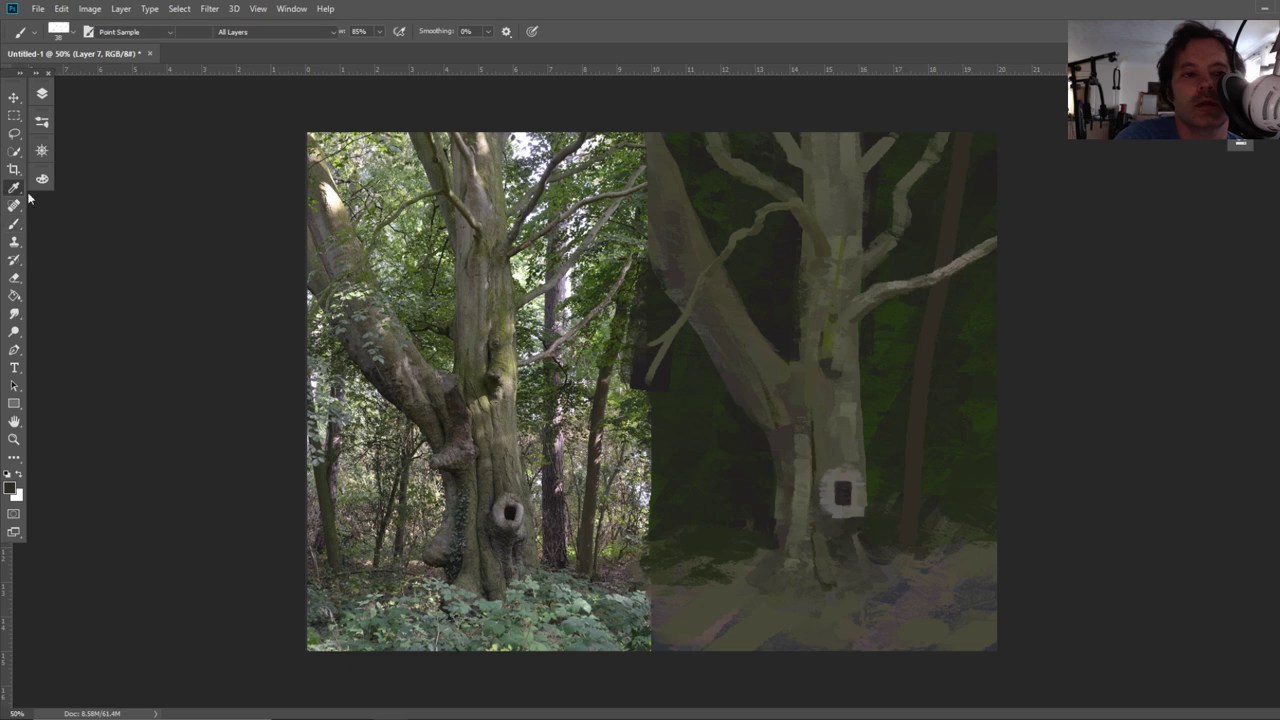
click(626, 206)
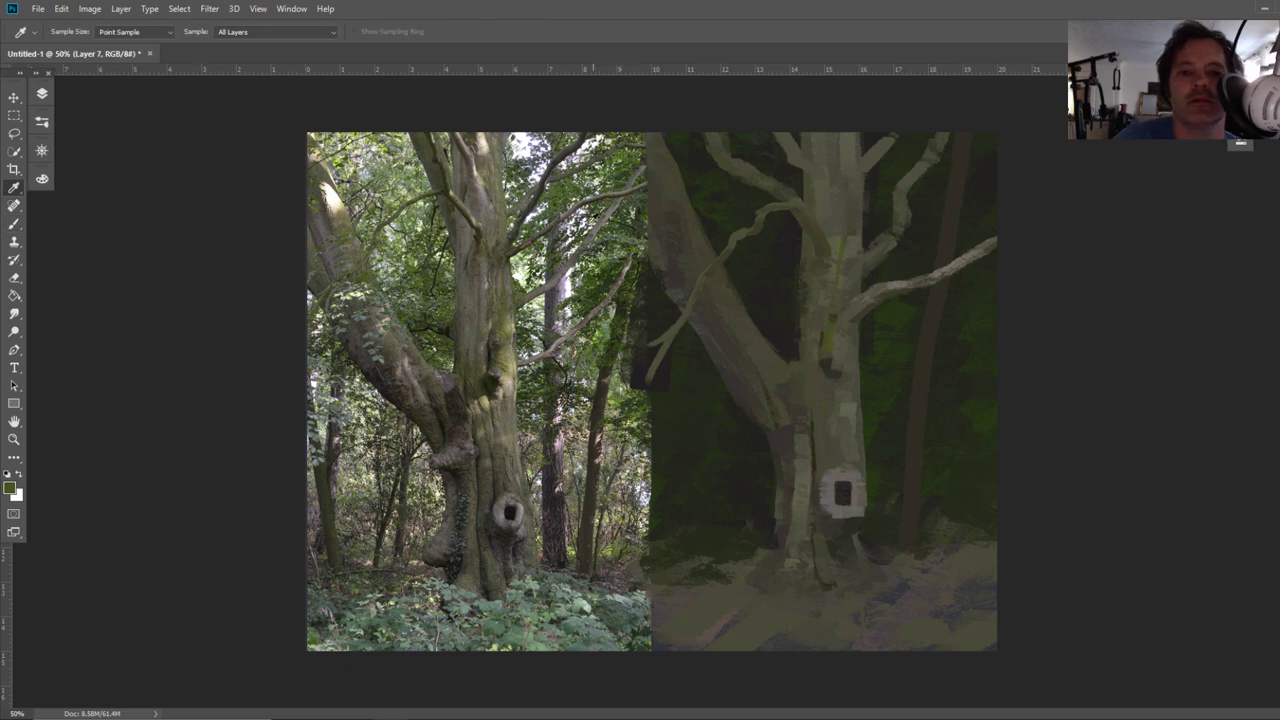
key(b)
mouse_move(960, 160)
mouse_down()
mouse_move(971, 180)
mouse_move(976, 154)
mouse_up()
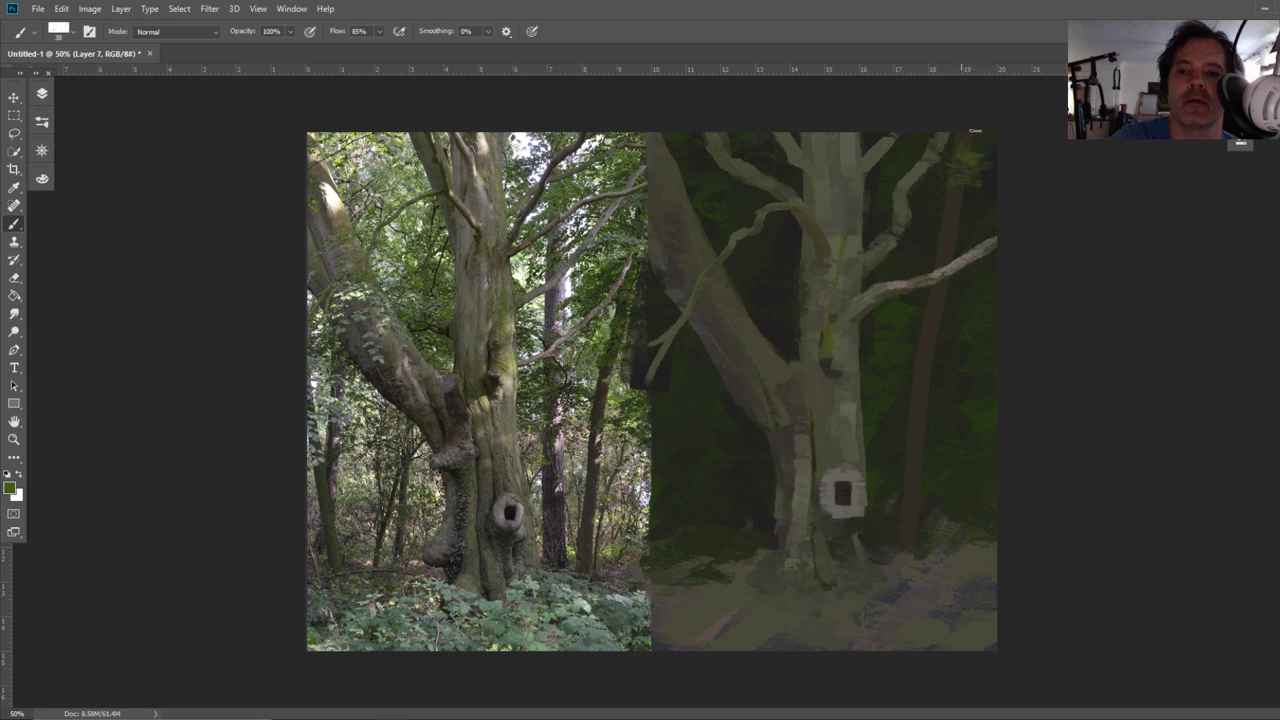
mouse_move(916, 236)
mouse_down()
mouse_move(910, 252)
mouse_move(966, 222)
mouse_up()
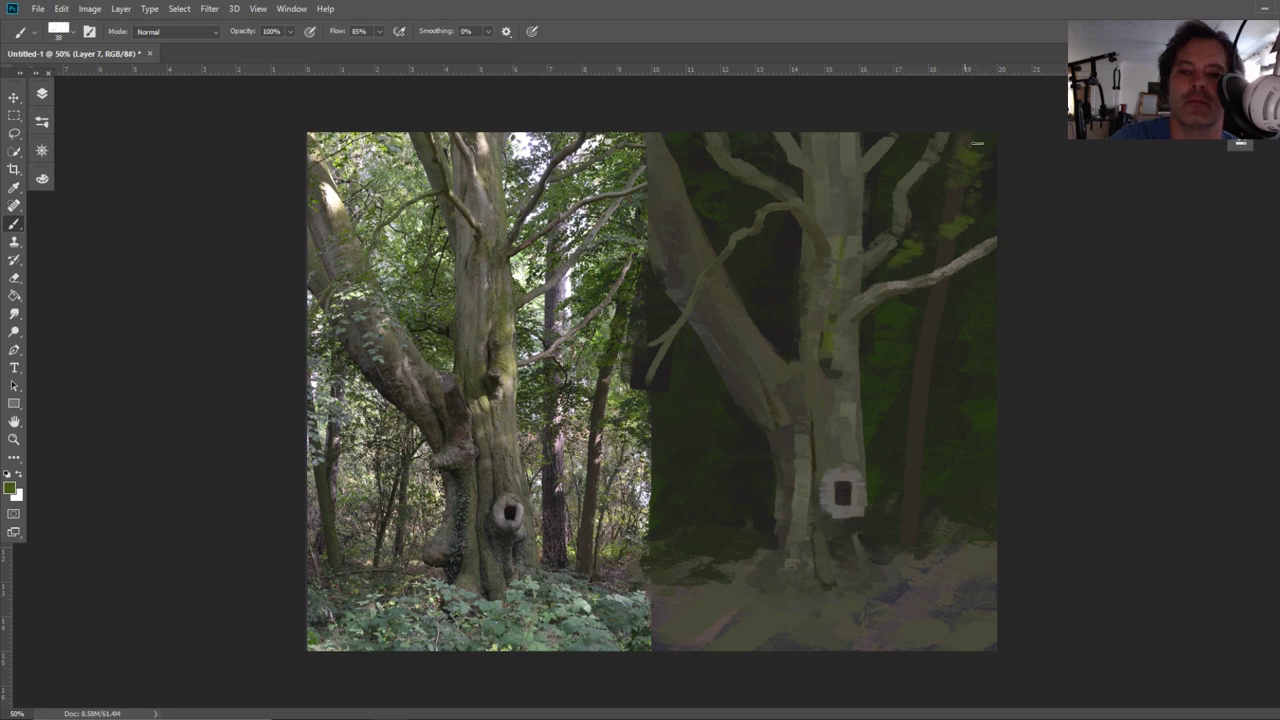
mouse_move(946, 256)
mouse_down()
mouse_move(972, 221)
mouse_move(952, 201)
mouse_move(925, 235)
mouse_move(977, 186)
mouse_up()
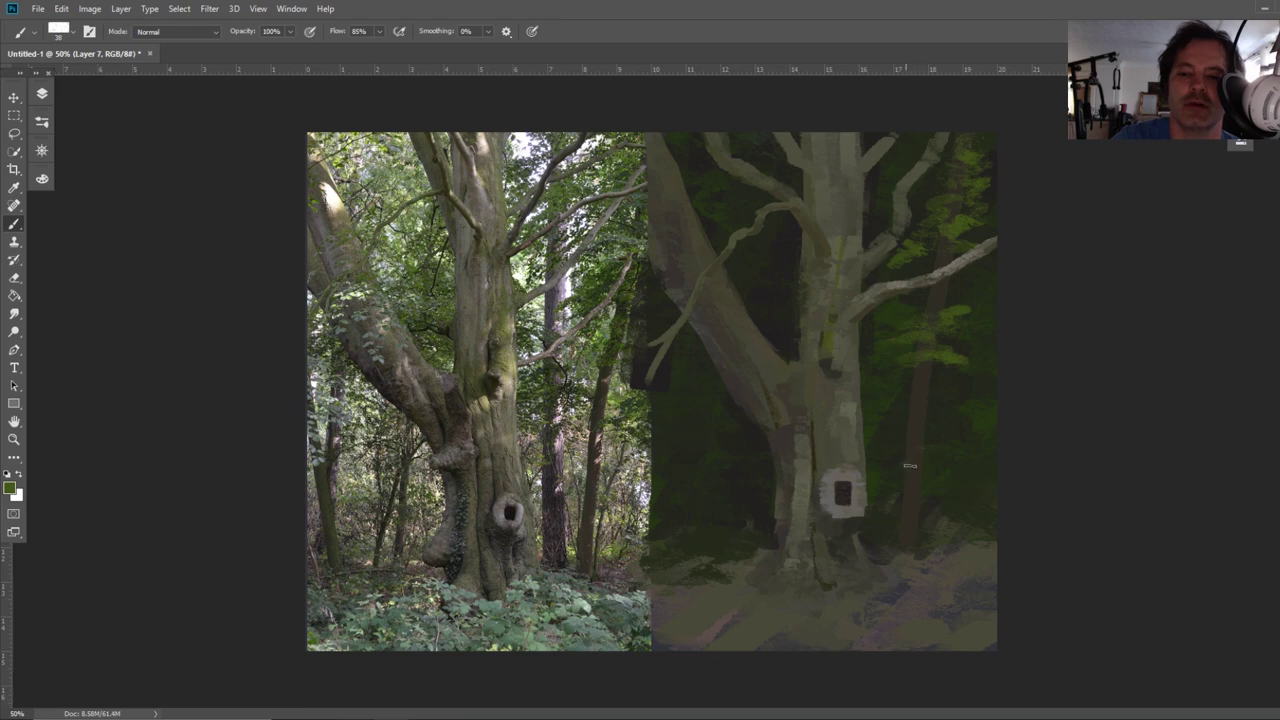
mouse_move(949, 437)
mouse_down()
mouse_move(916, 452)
mouse_move(946, 448)
mouse_move(951, 462)
mouse_move(918, 456)
mouse_move(960, 426)
mouse_up()
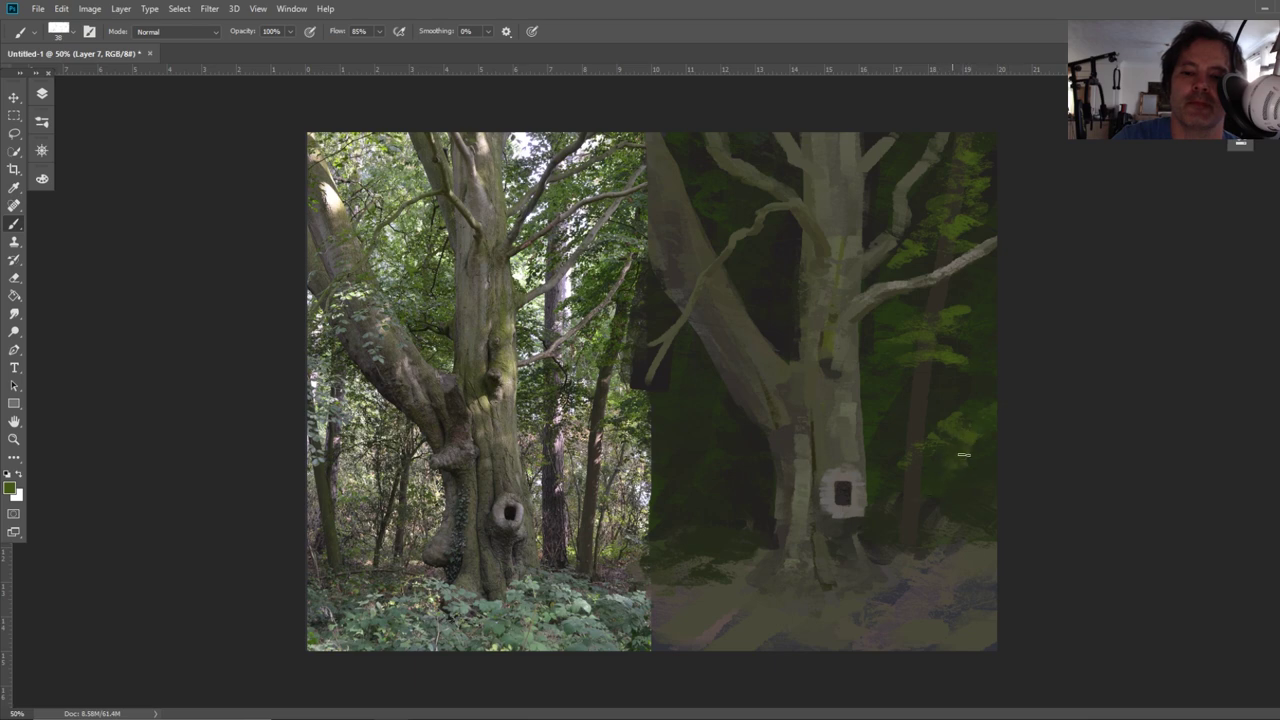
drag(933, 430, 910, 418)
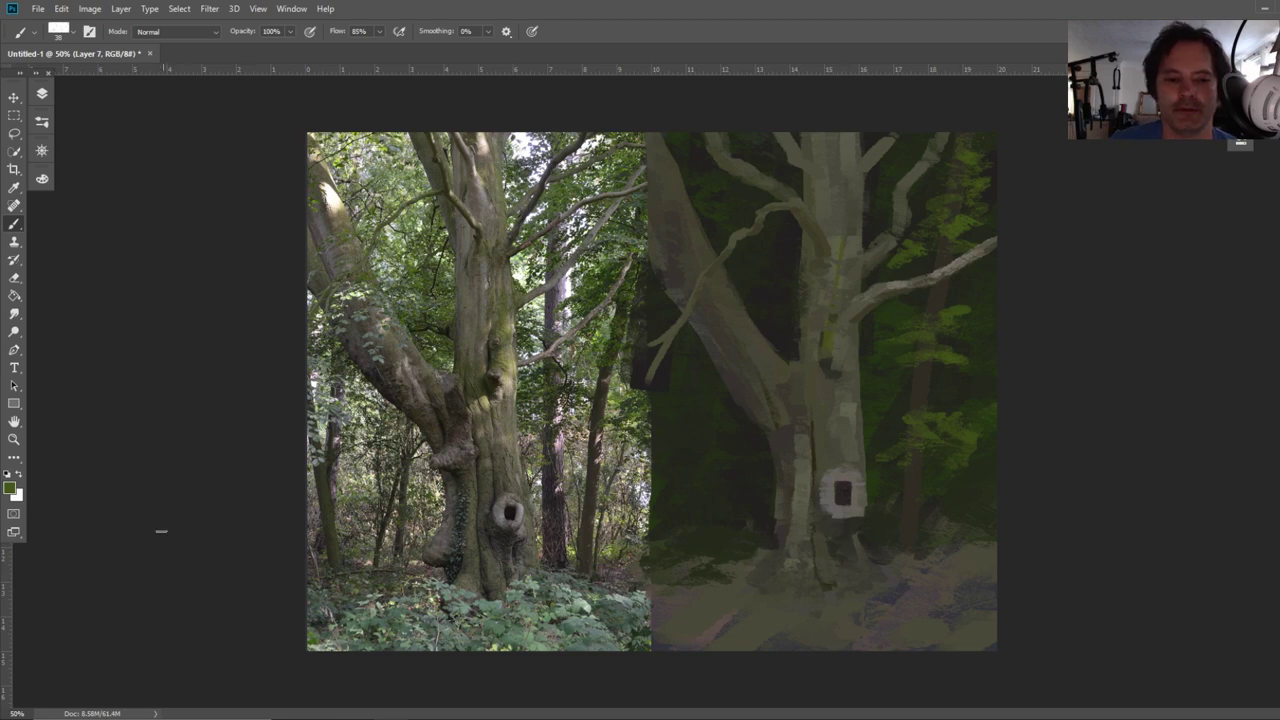
Sample a dark grey near the photo's thin far-left trunk and paint a slim, leaning background trunk below the leaning limb
click(14, 188)
click(325, 488)
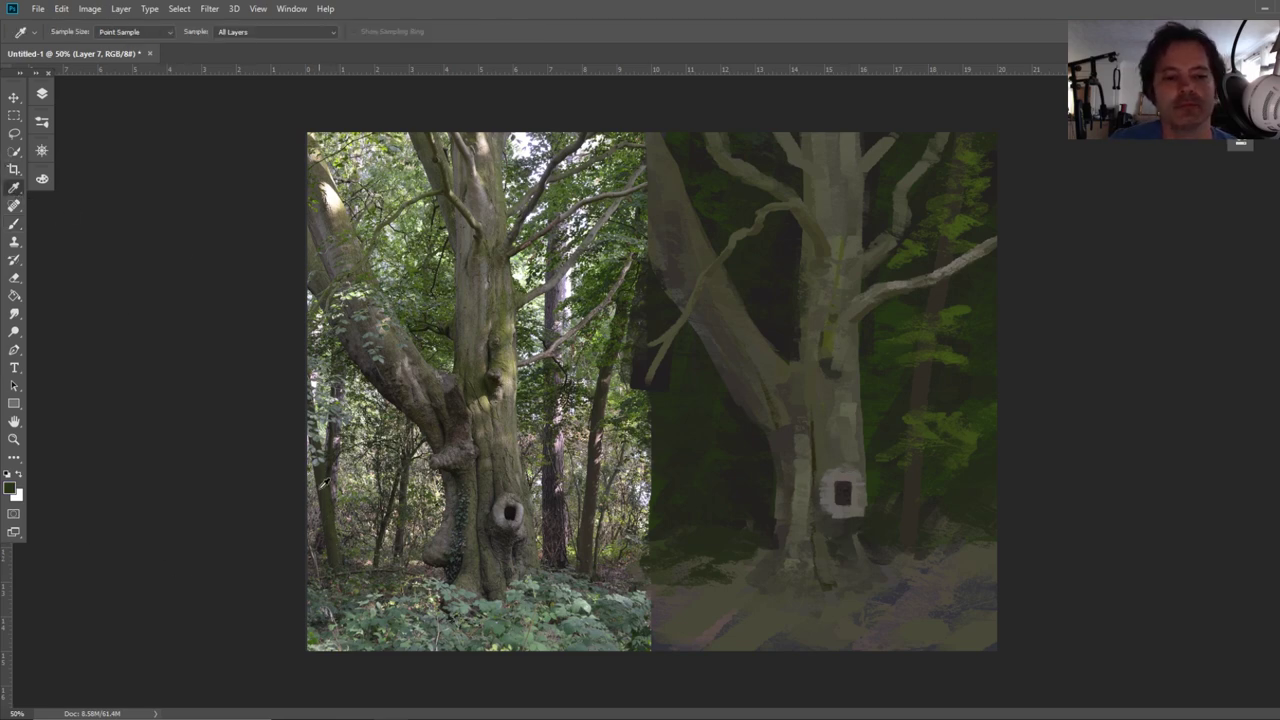
click(15, 223)
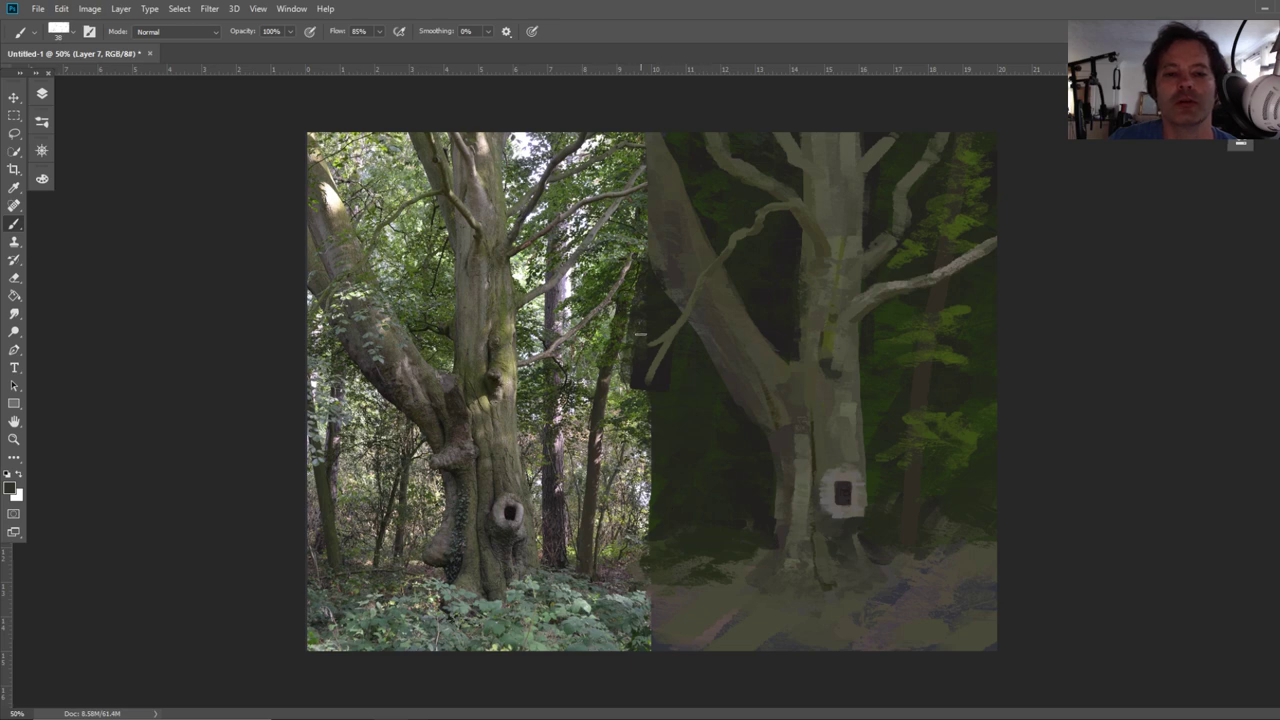
drag(641, 327, 707, 541)
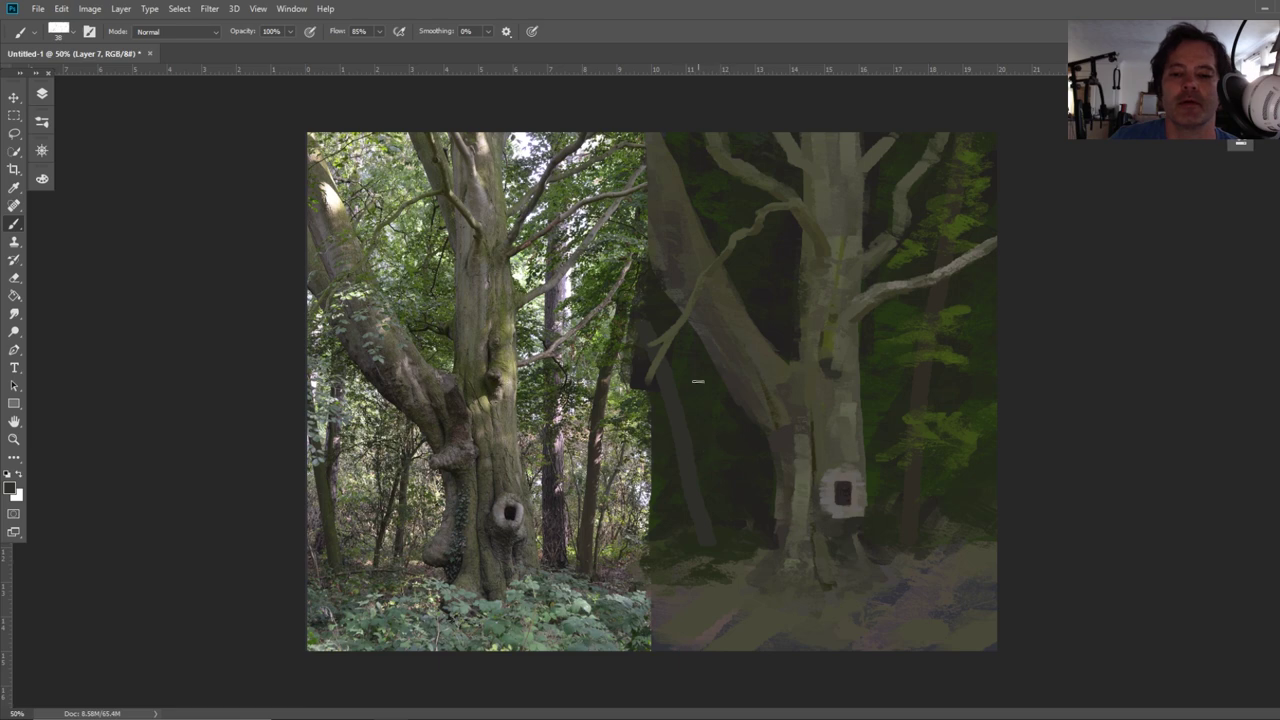
Pick up a dark green, reduce the brush to 26 px and paint ivy climbing the left side of the main trunk
click(14, 188)
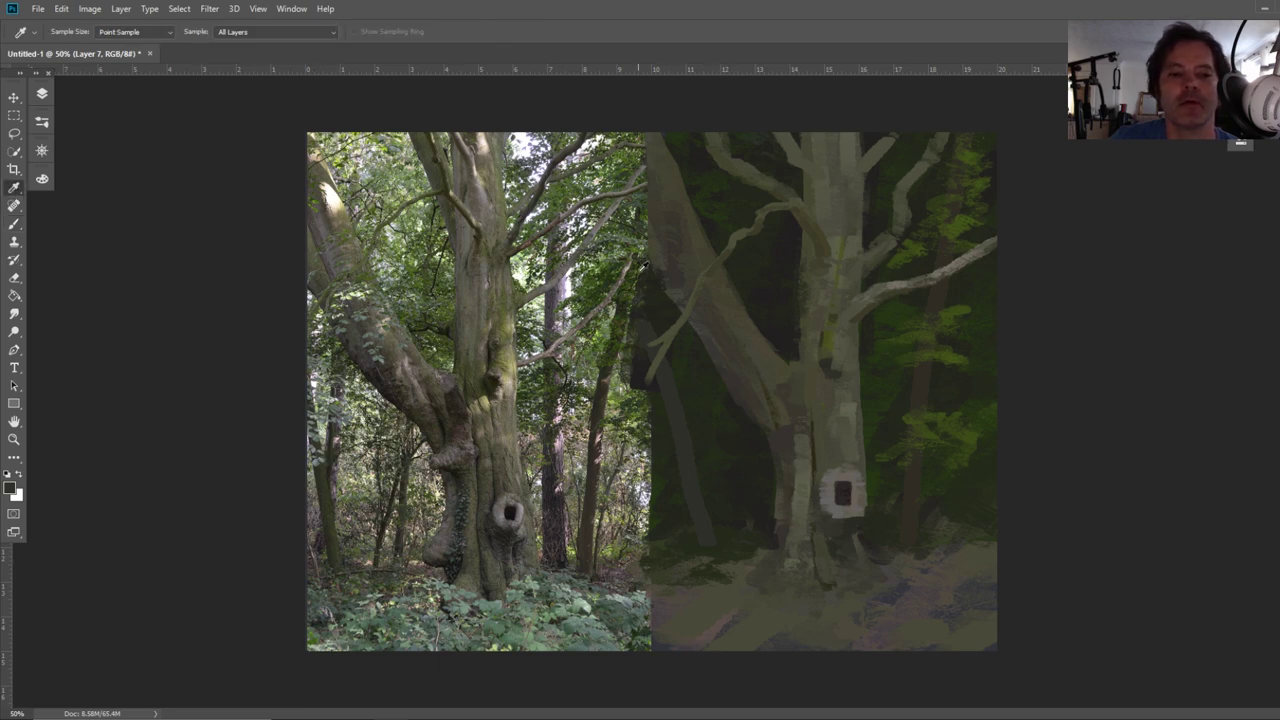
click(14, 223)
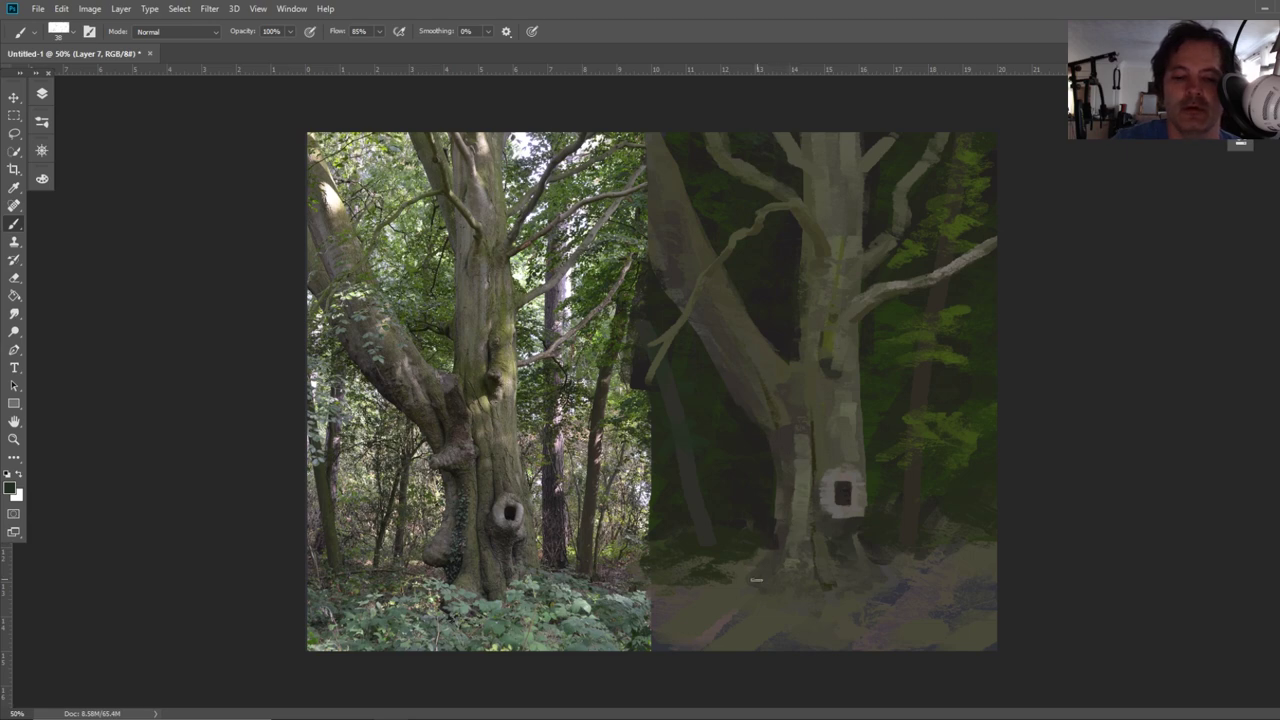
key(bracketleft)
key(bracketleft)
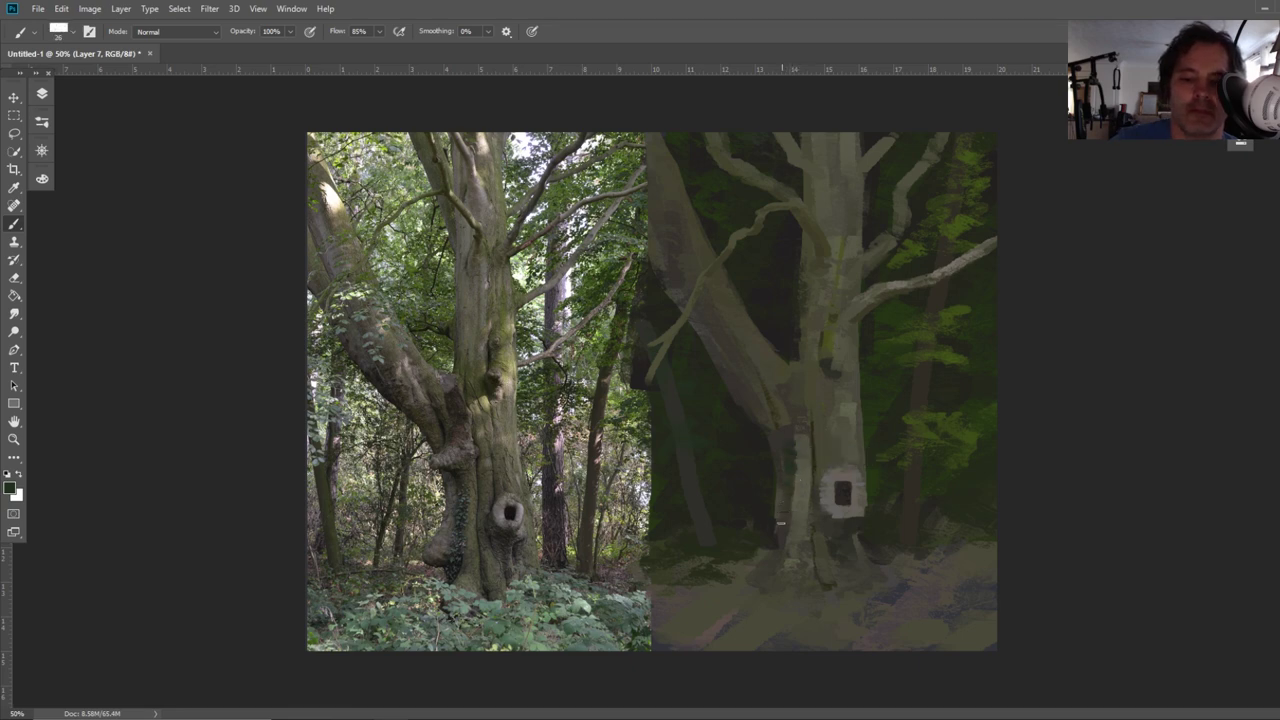
drag(783, 524, 793, 480)
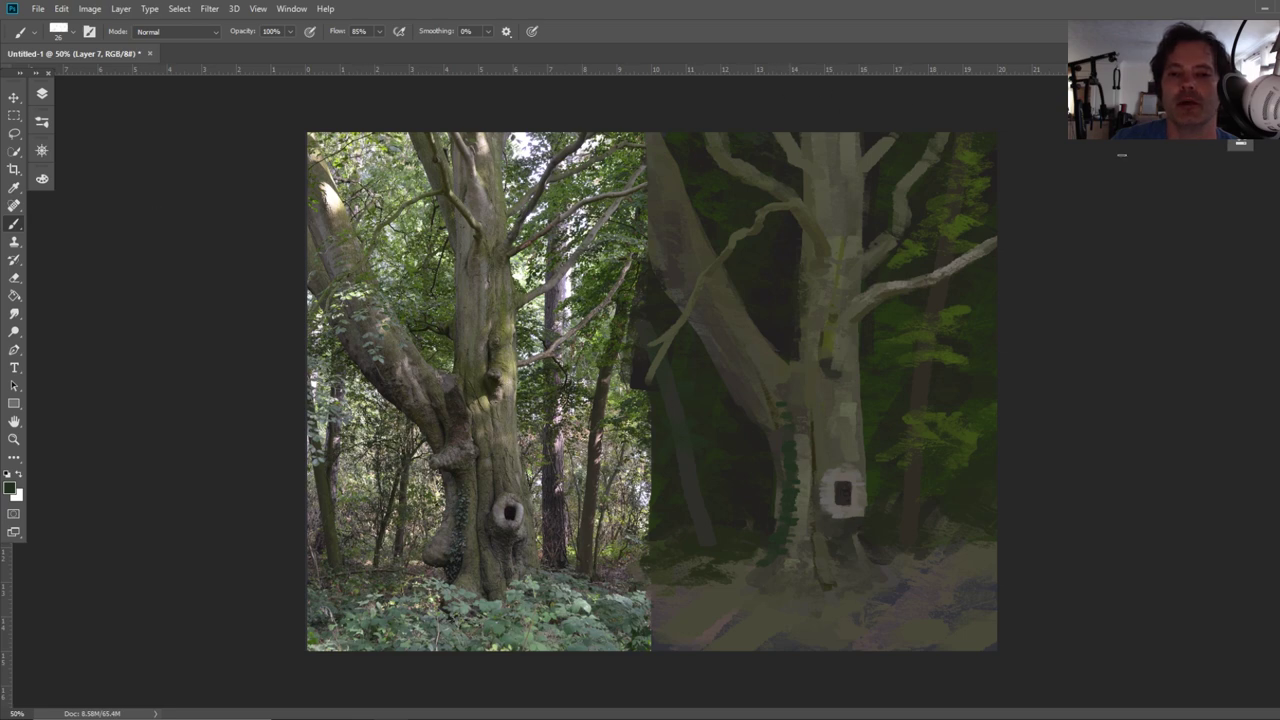
Sample a very dark olive from the photo's foliage and dab dark leaf masses into the gap between the leaning limb and main trunk
click(14, 187)
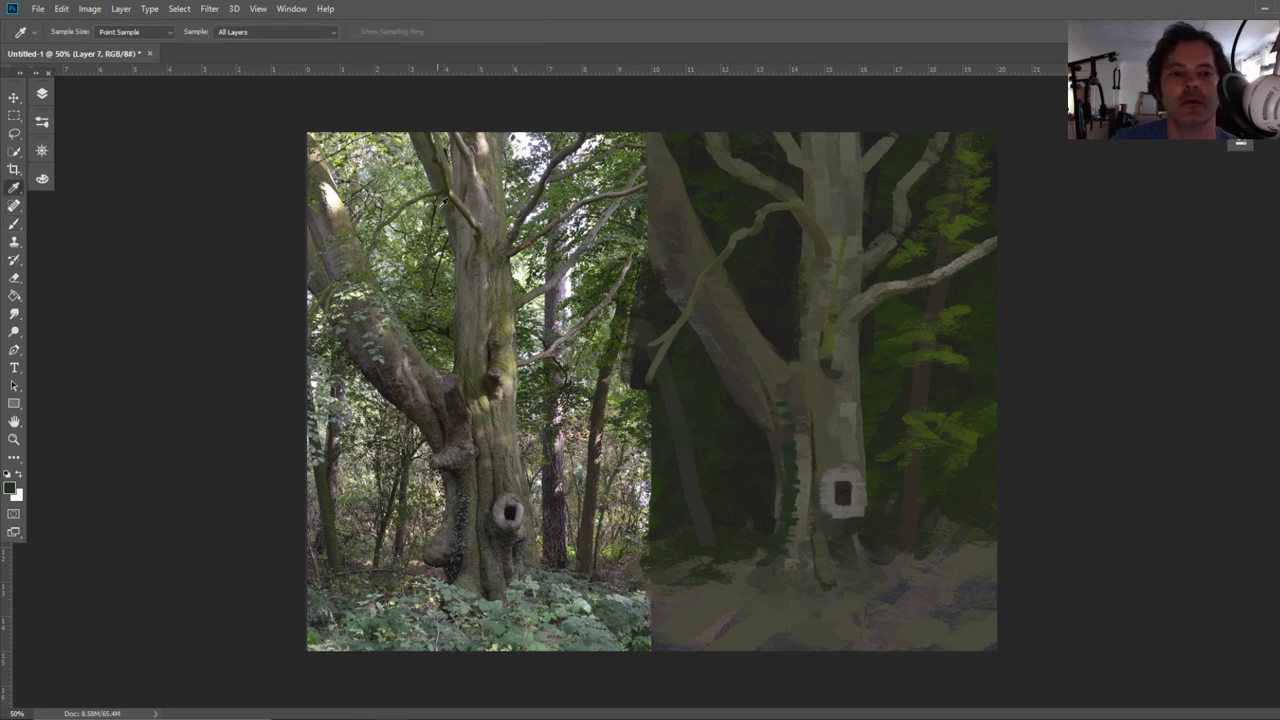
click(445, 310)
click(437, 312)
click(14, 223)
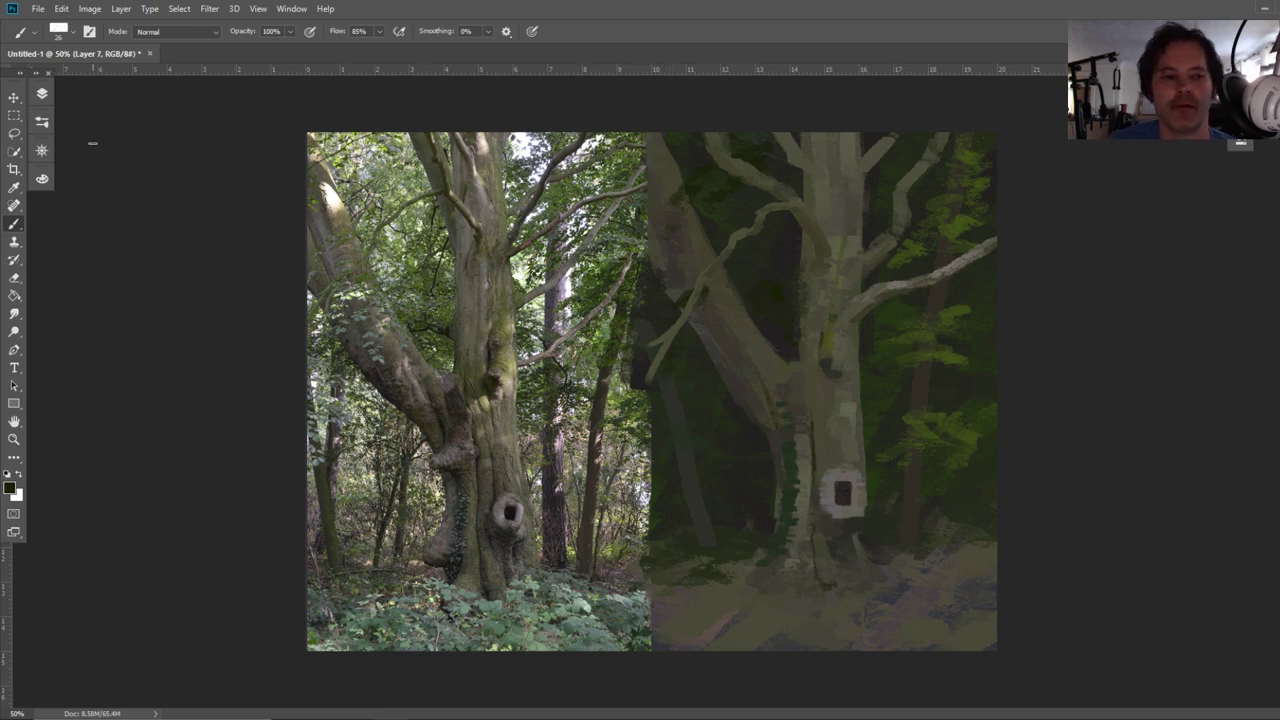
Add a new empty layer above Layer 6
click(41, 94)
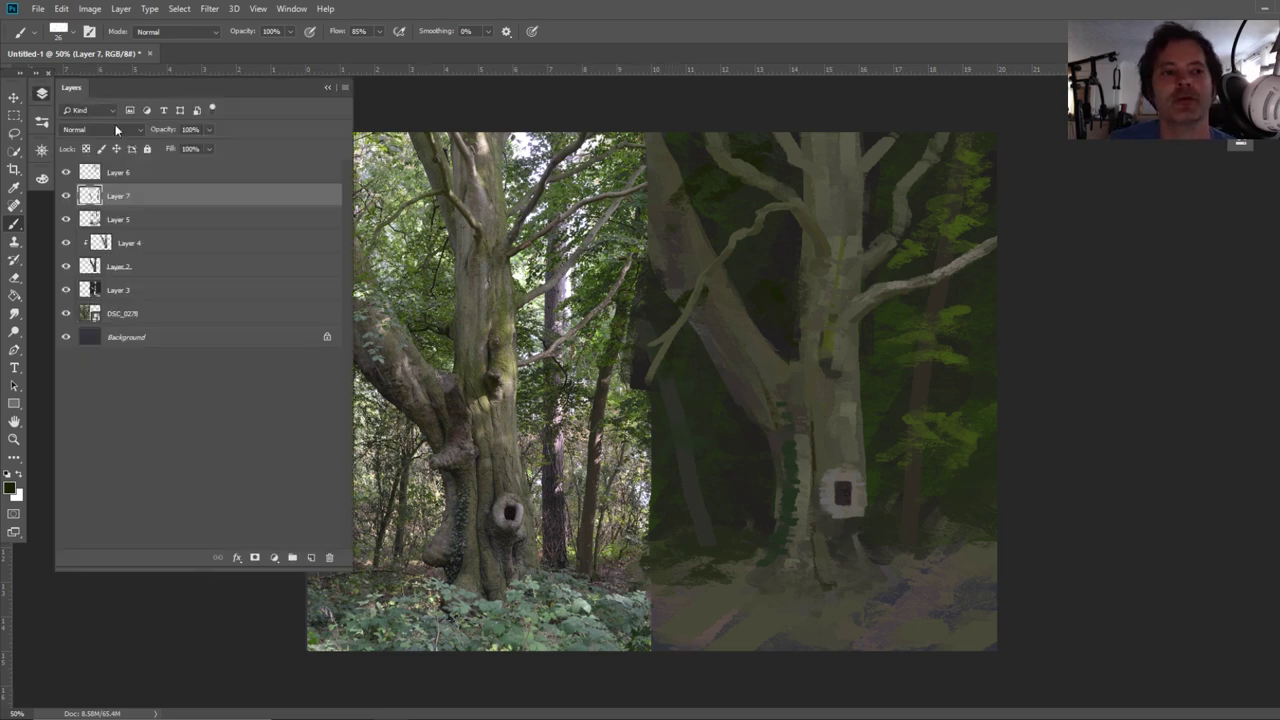
click(148, 172)
click(311, 557)
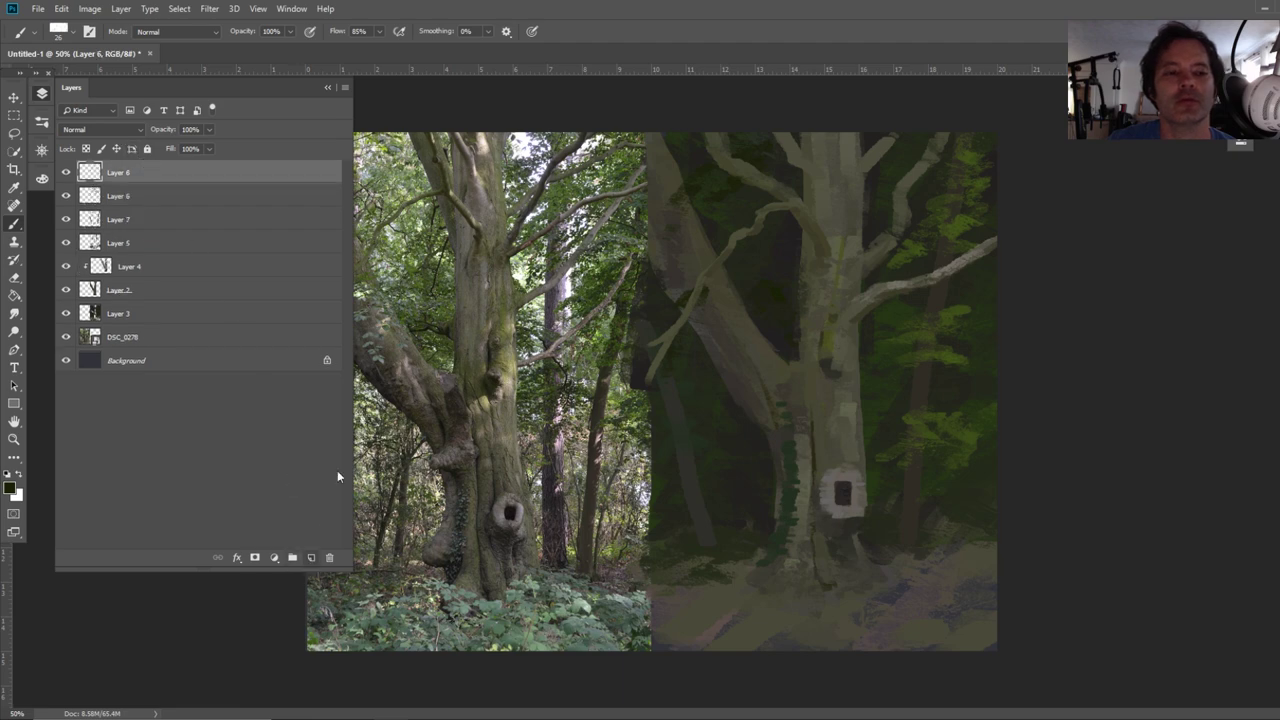
click(328, 89)
Sample an olive green from the photo's left limb, reduce the brush to 14 px and dab small leaves around the forked twig and leaning limb
click(14, 187)
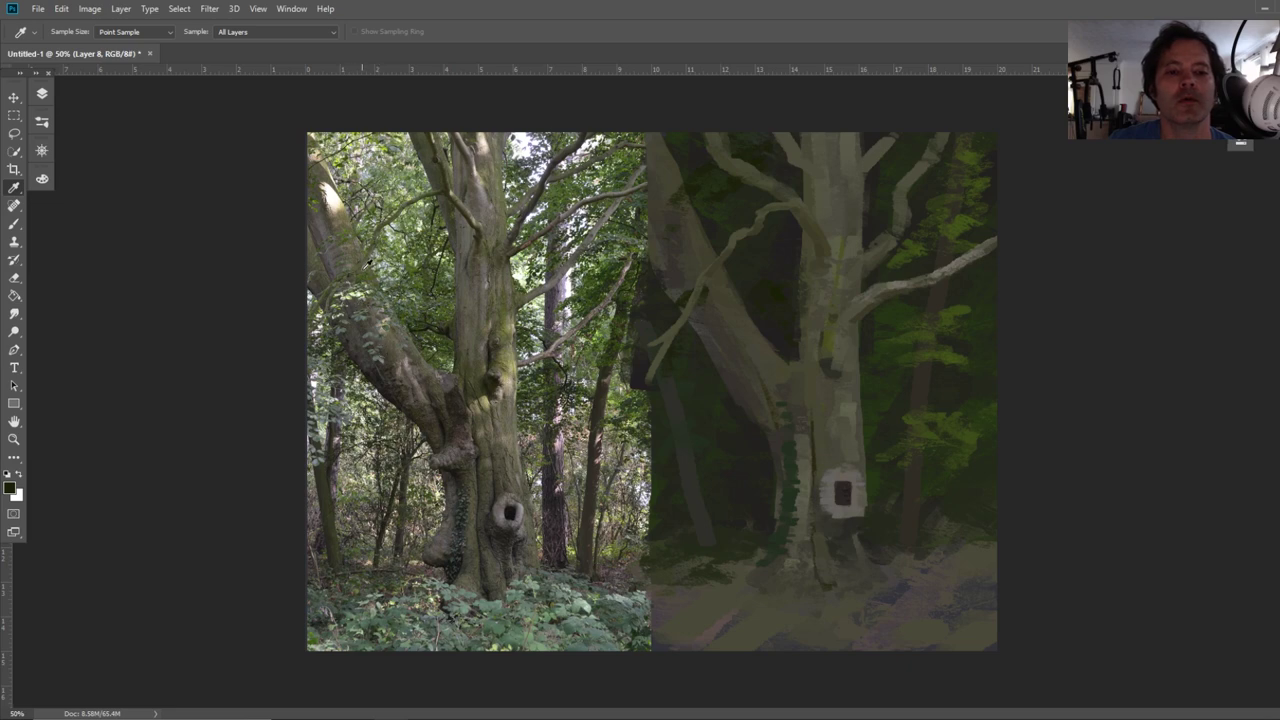
click(366, 272)
click(14, 223)
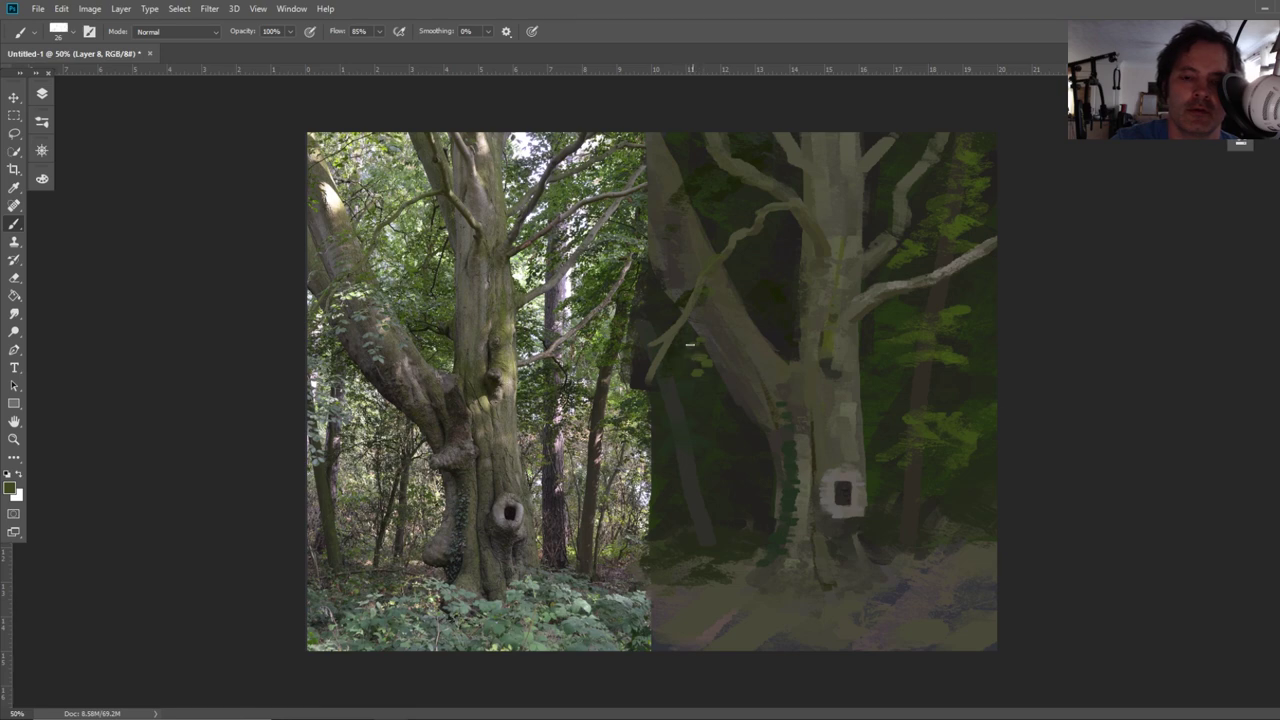
drag(705, 313, 698, 314)
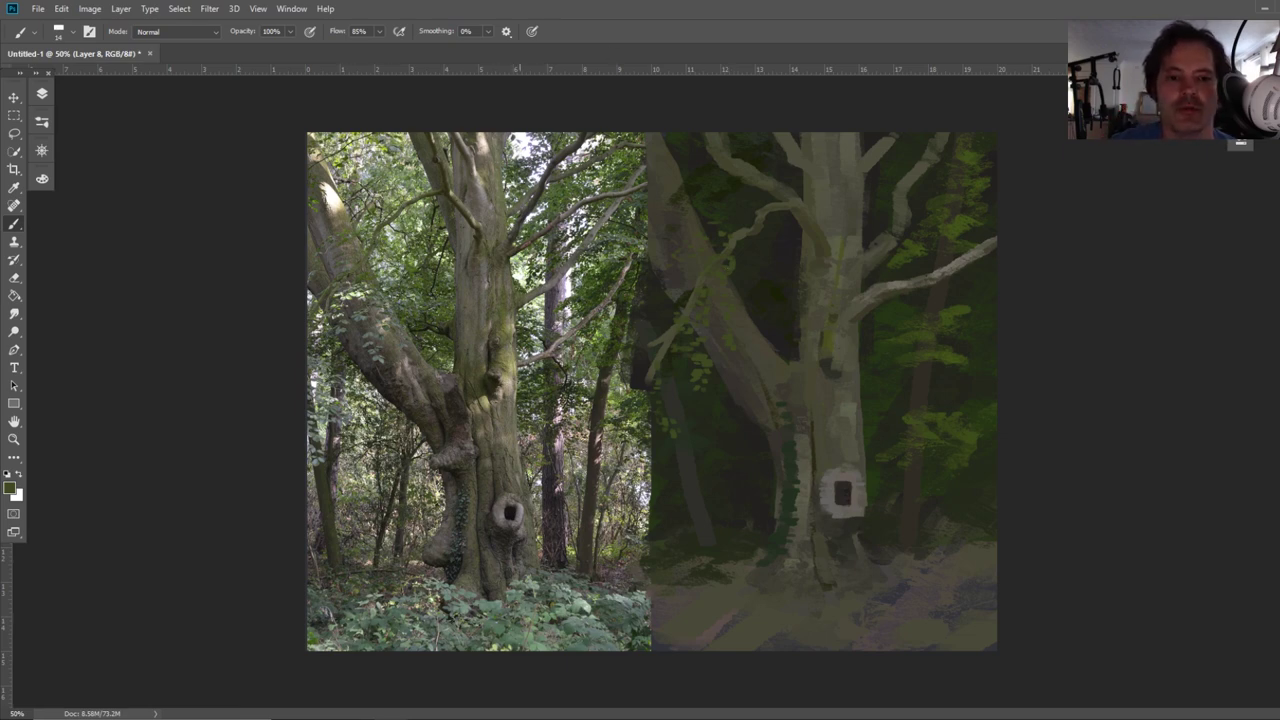
Sample a darker tone from the ivy at the photo's trunk base and dab shadow leaves along the painted ivy down to the roots
click(16, 192)
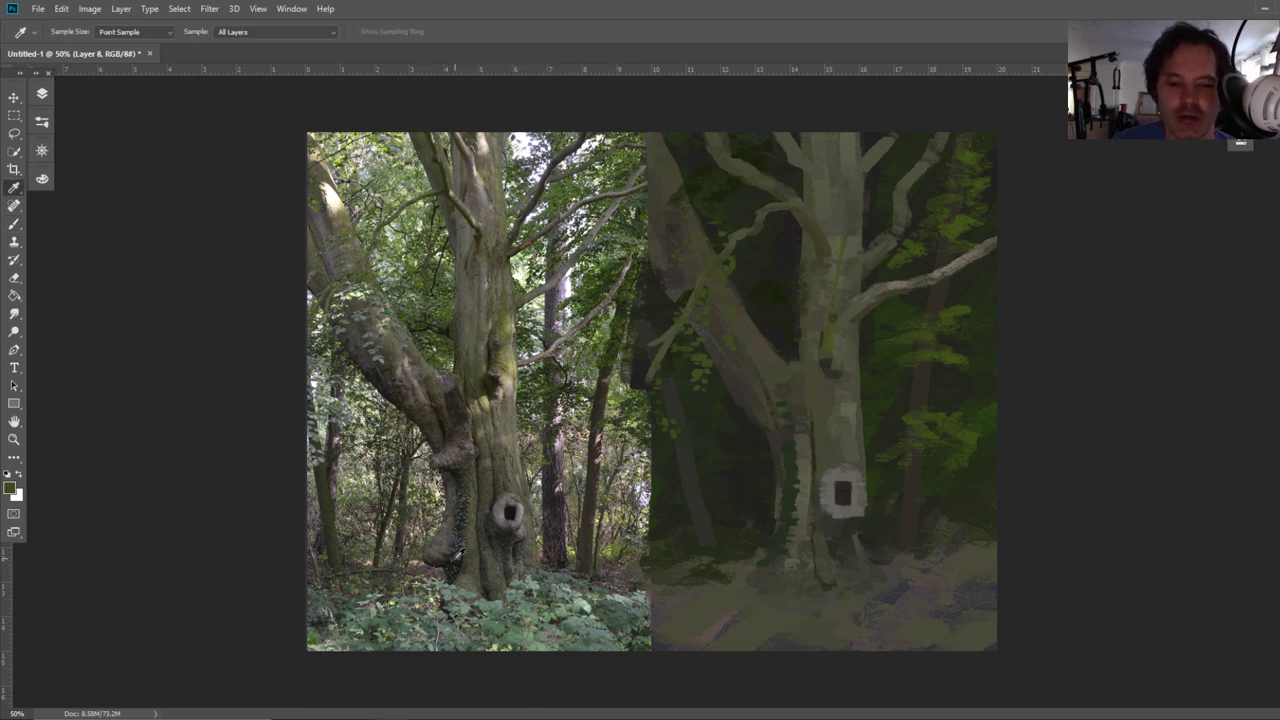
click(455, 556)
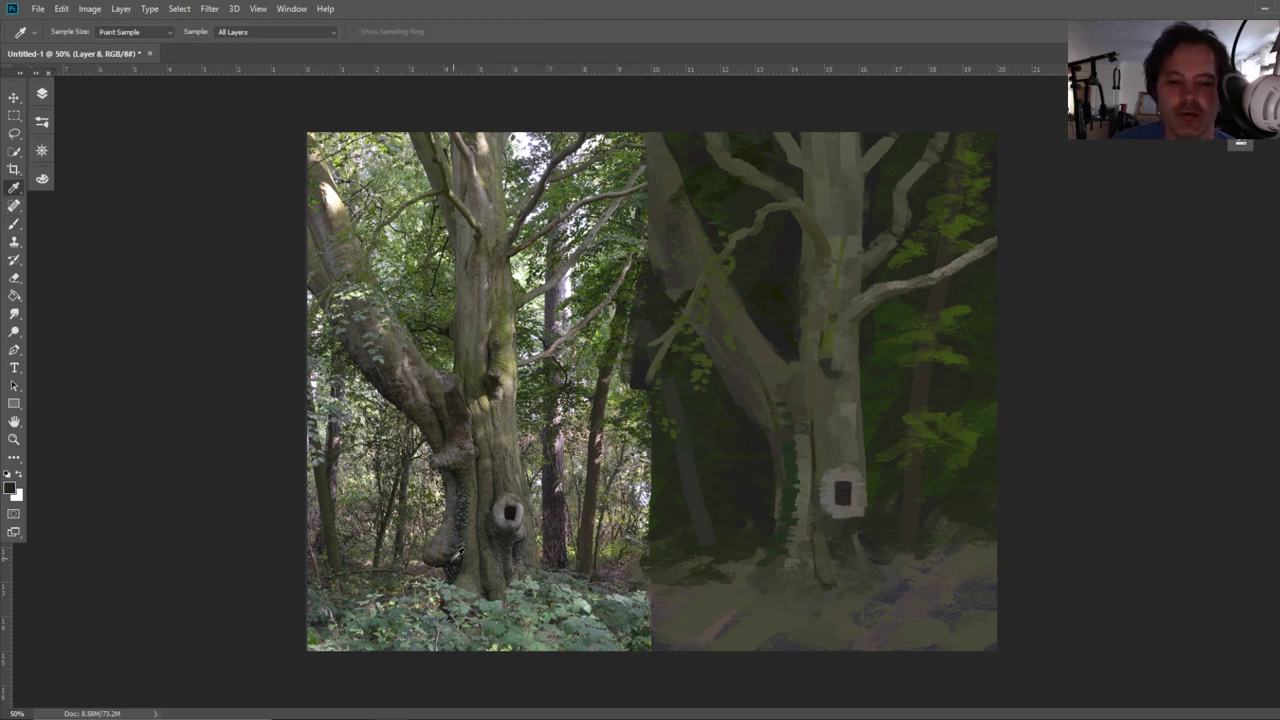
click(14, 224)
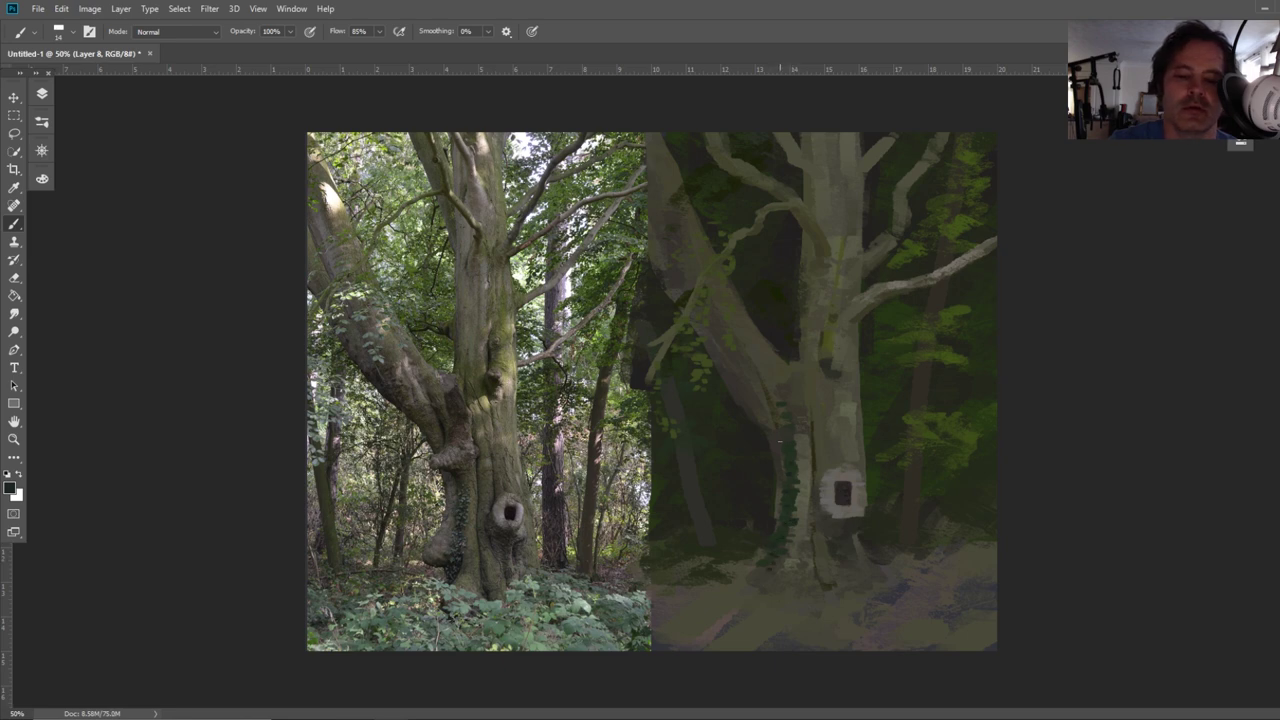
drag(760, 560, 747, 567)
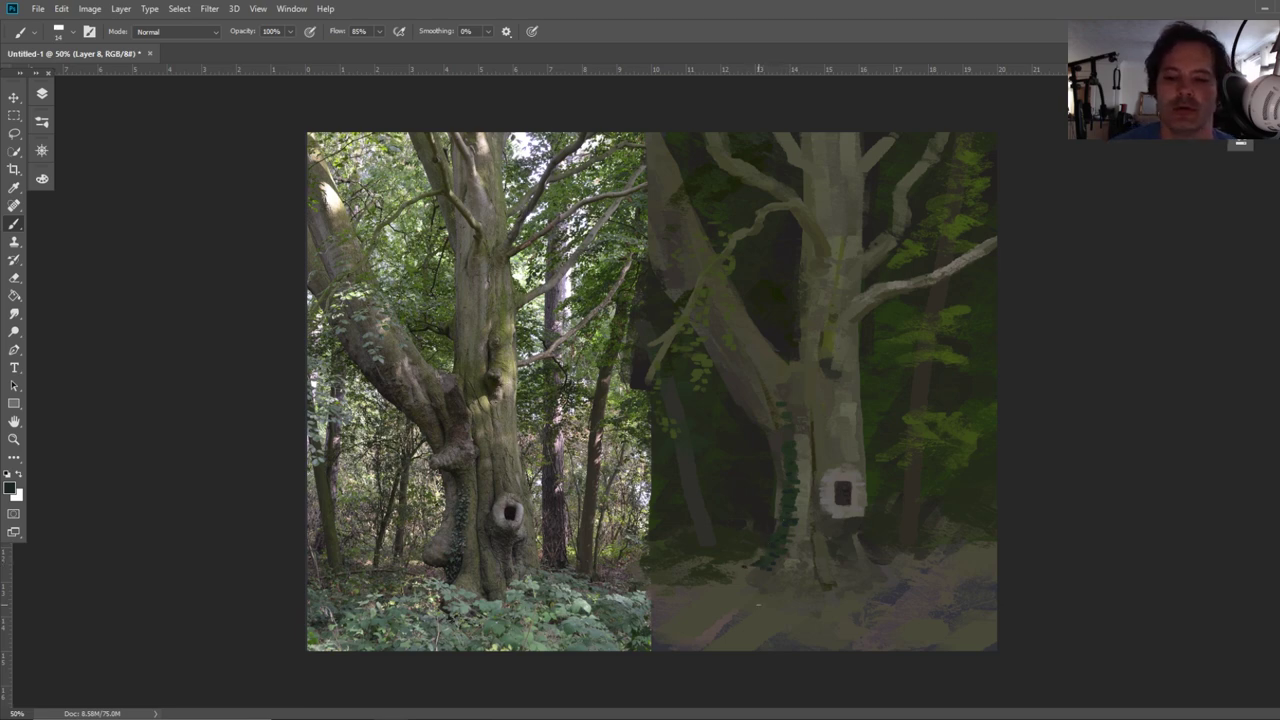
Sample a greyer tone from the photo's ivy and dab individual leaves over the painted ivy on the main trunk
key(i)
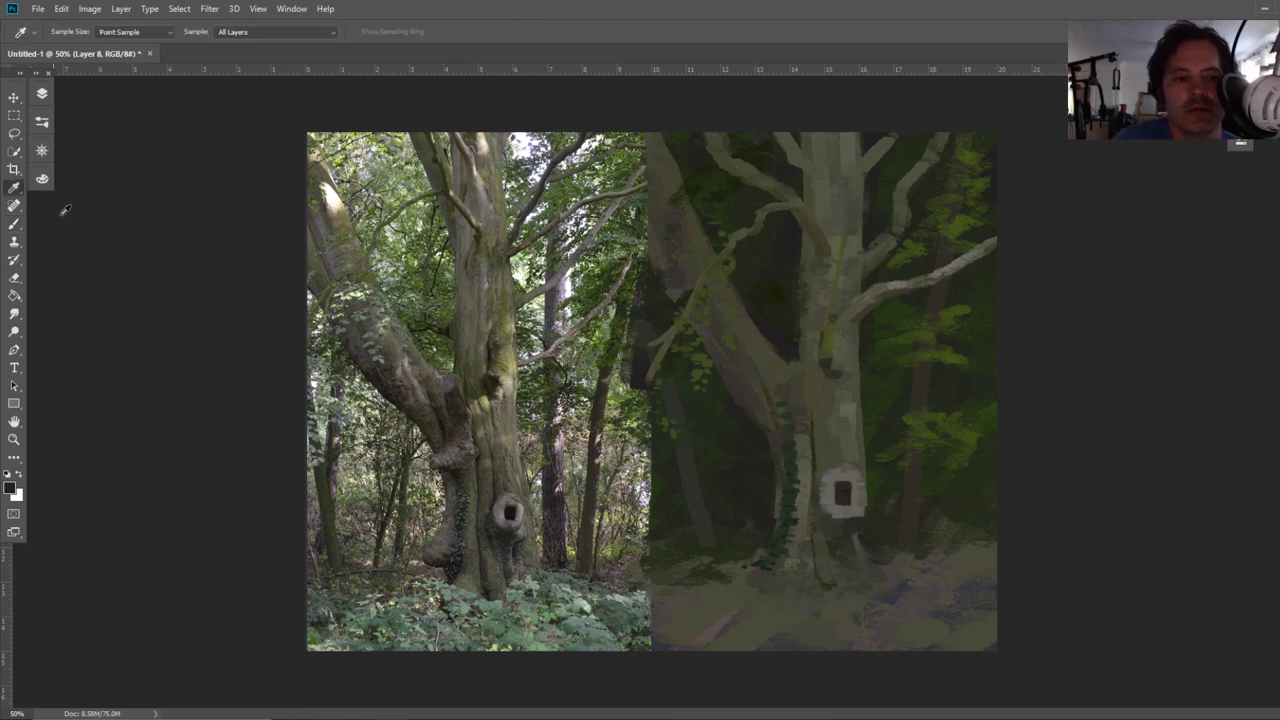
drag(466, 509, 463, 506)
click(463, 506)
click(467, 507)
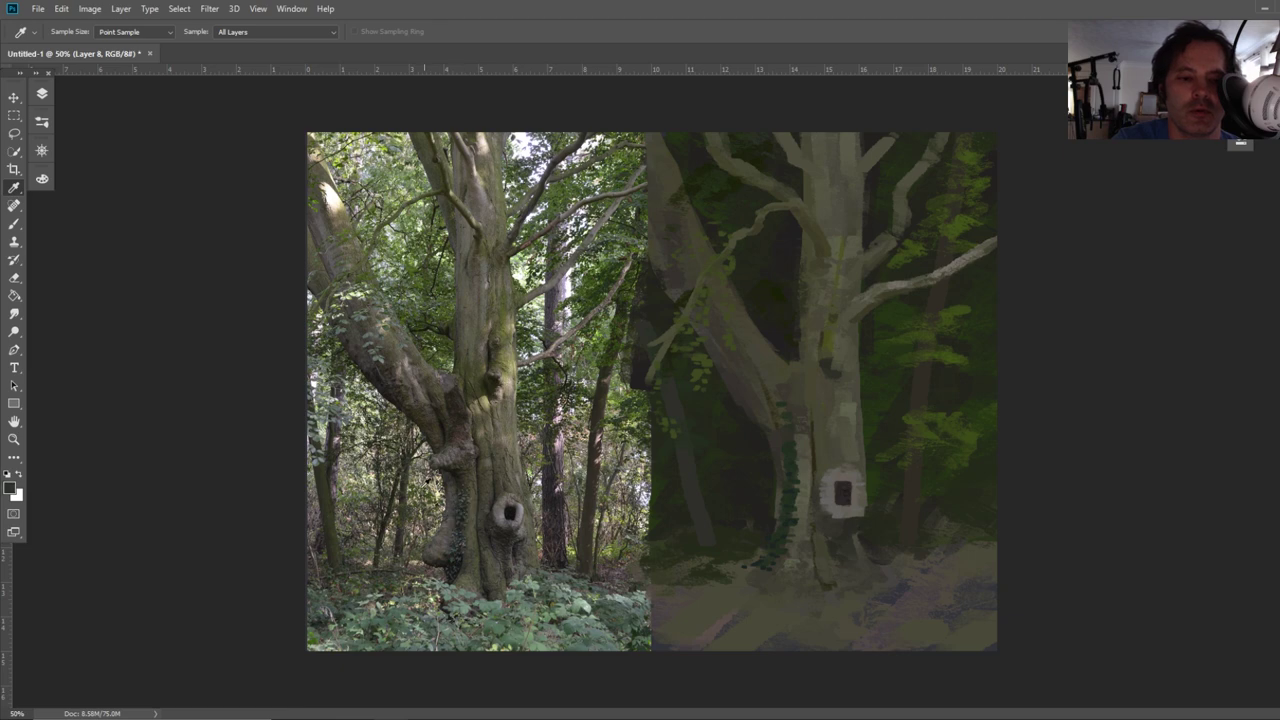
click(14, 224)
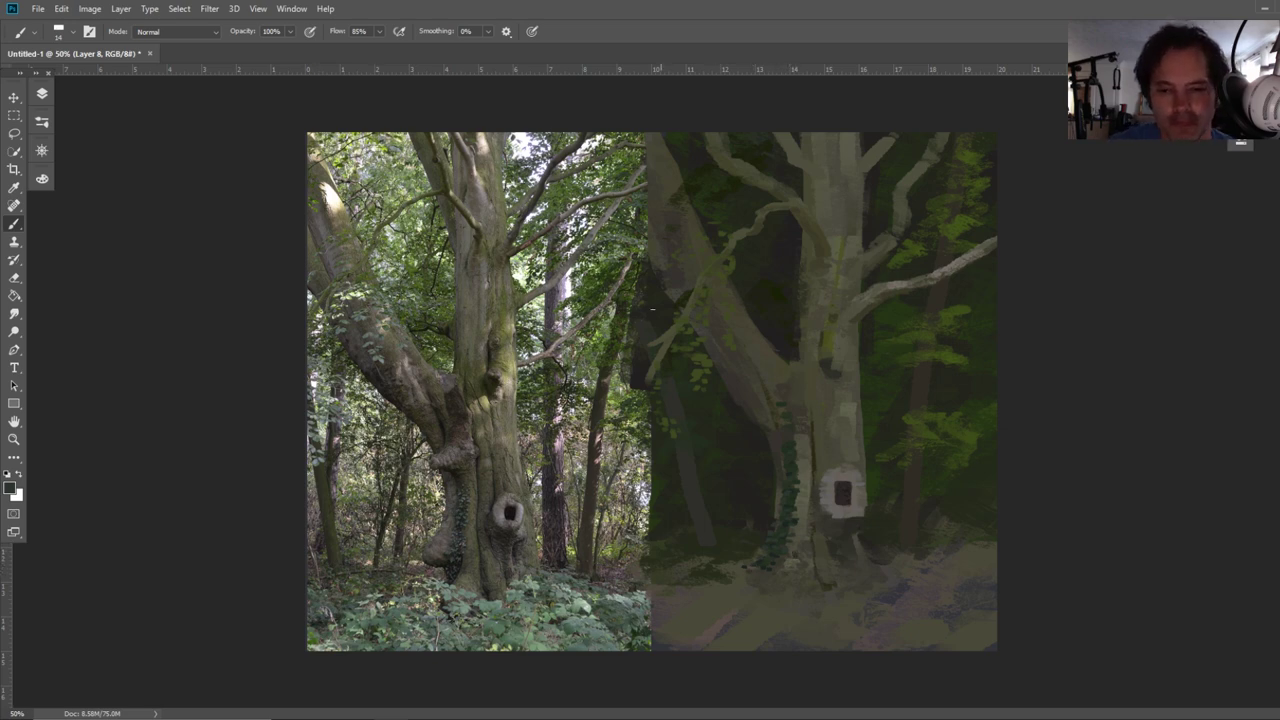
Sample a lighter green from the ivy at the photo's trunk base and dab highlight leaves over the painted ivy down to the roots
key(i)
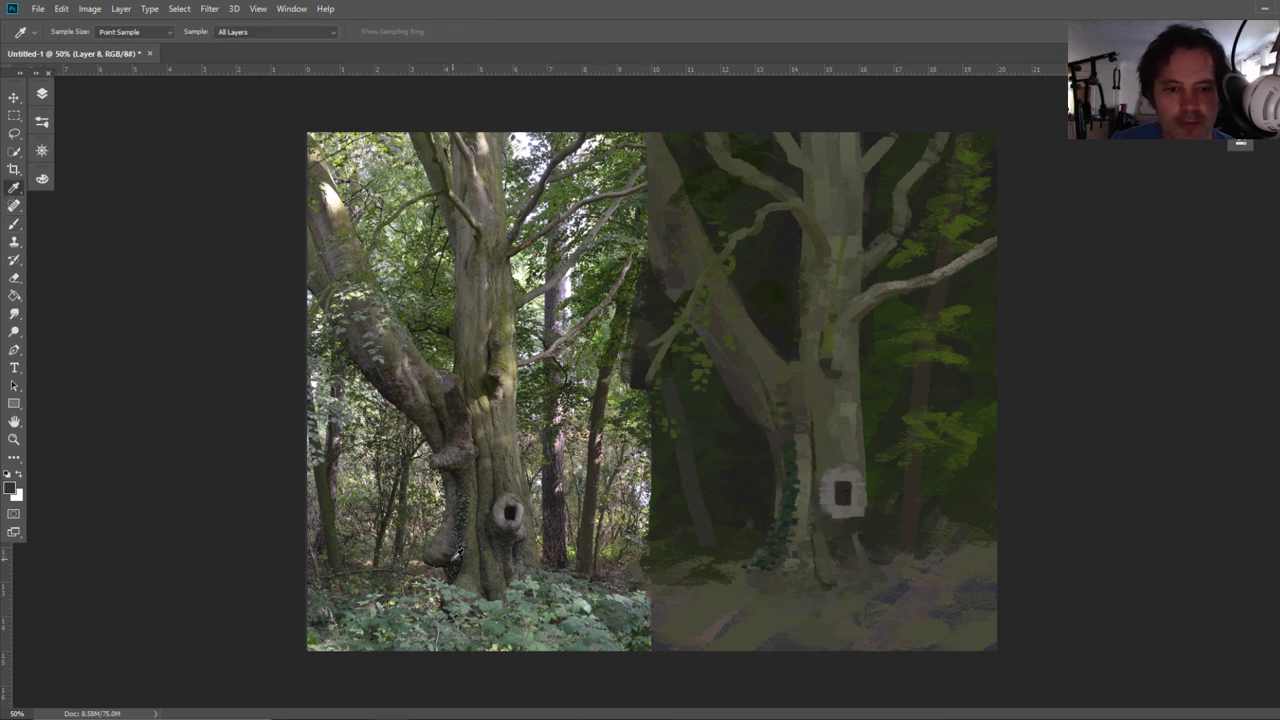
click(452, 558)
click(14, 224)
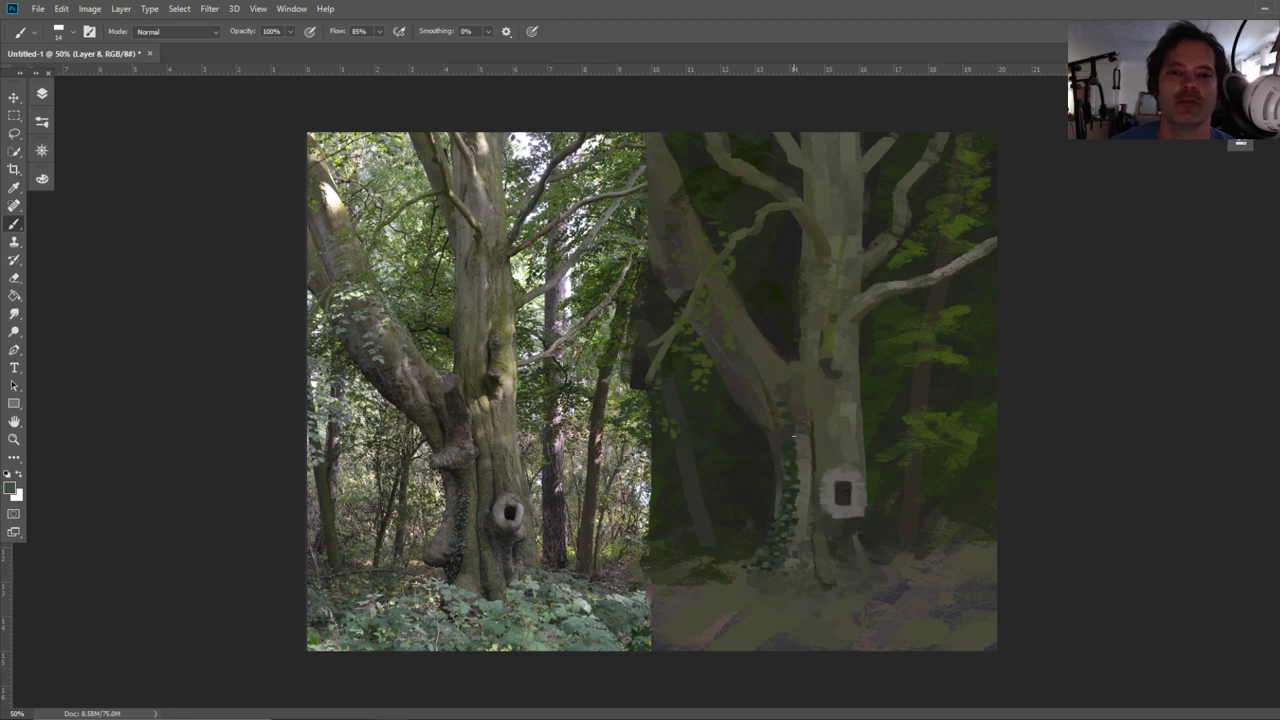
Sample a dark brown from the photo's upper branches and paint a shadowed branch rising from the upper part of the painted main trunk
key(i)
click(539, 191)
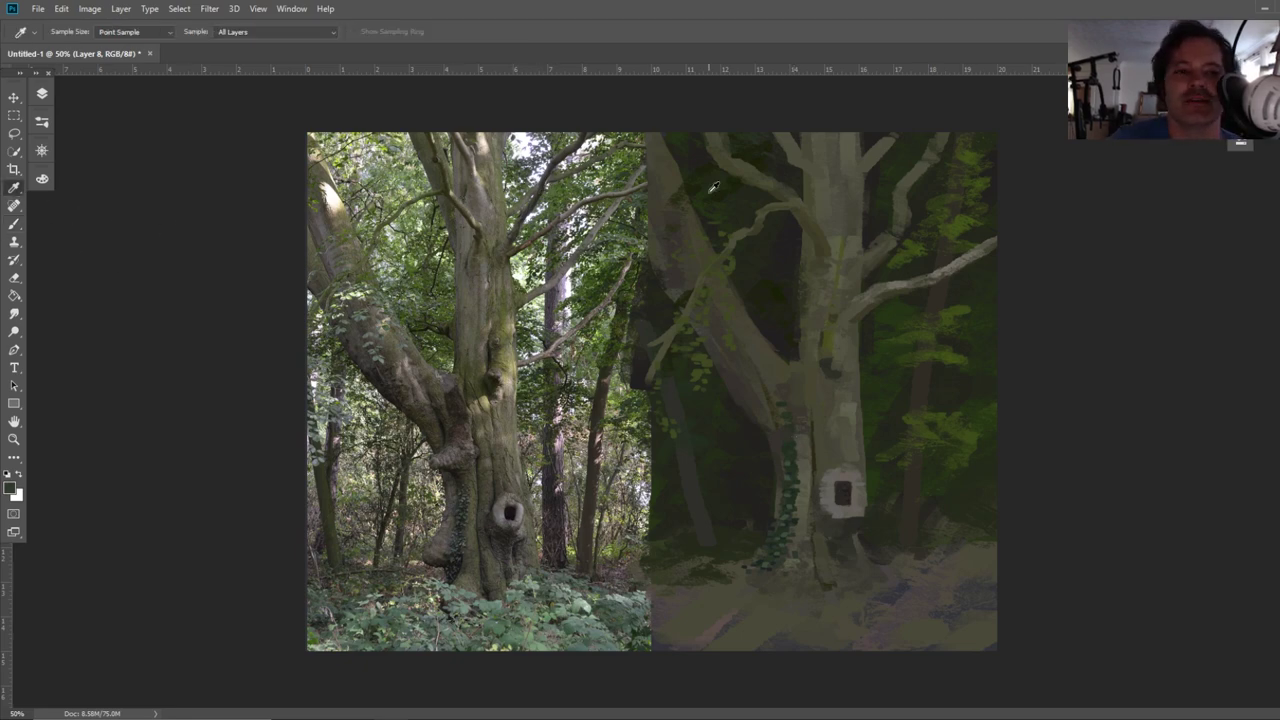
click(14, 222)
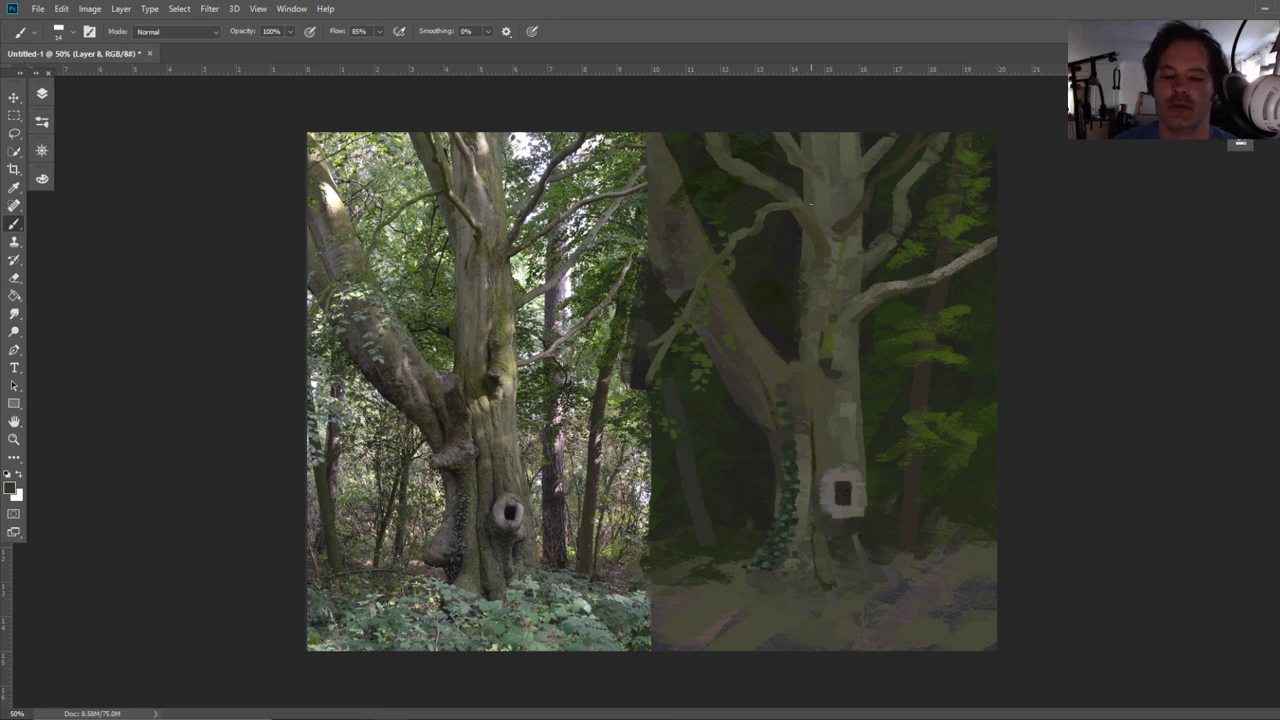
Sample a muted green from the photo's undergrowth, enlarge the brush and dab a base of ground cover across the painted forest floor
click(14, 188)
click(625, 614)
click(14, 224)
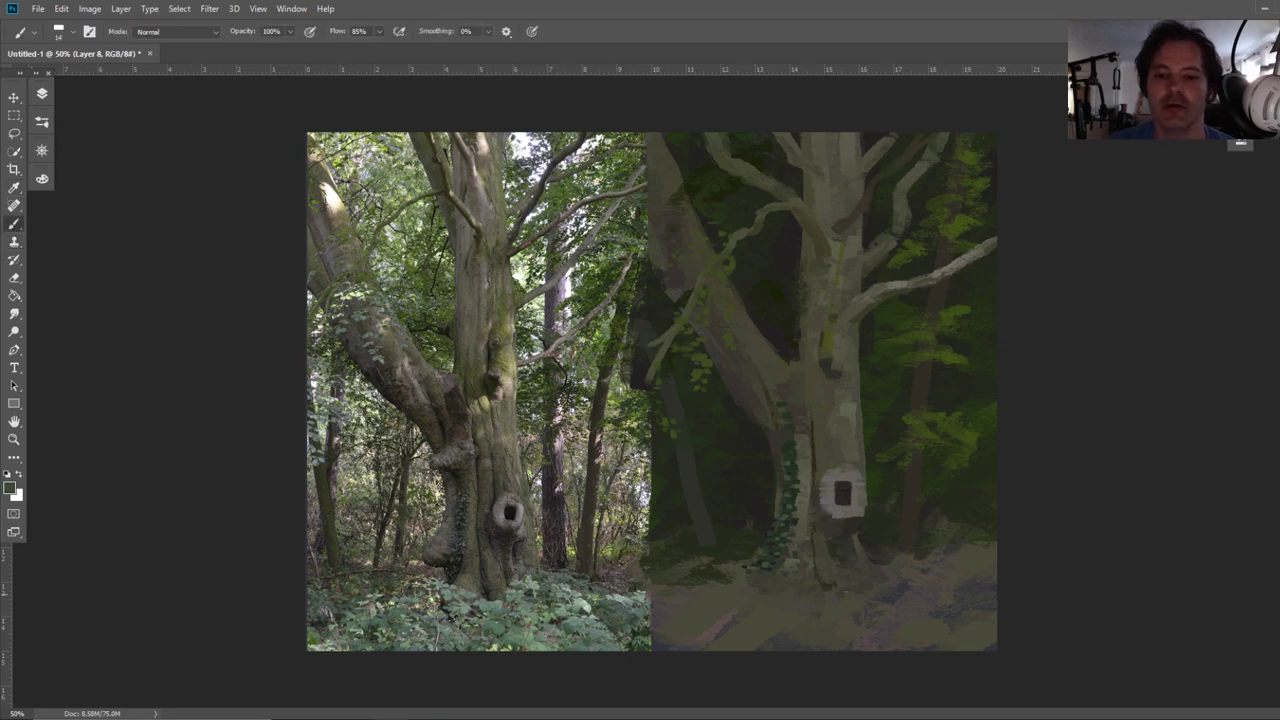
mouse_move(724, 580)
mouse_down()
mouse_move(731, 620)
mouse_move(733, 588)
mouse_up()
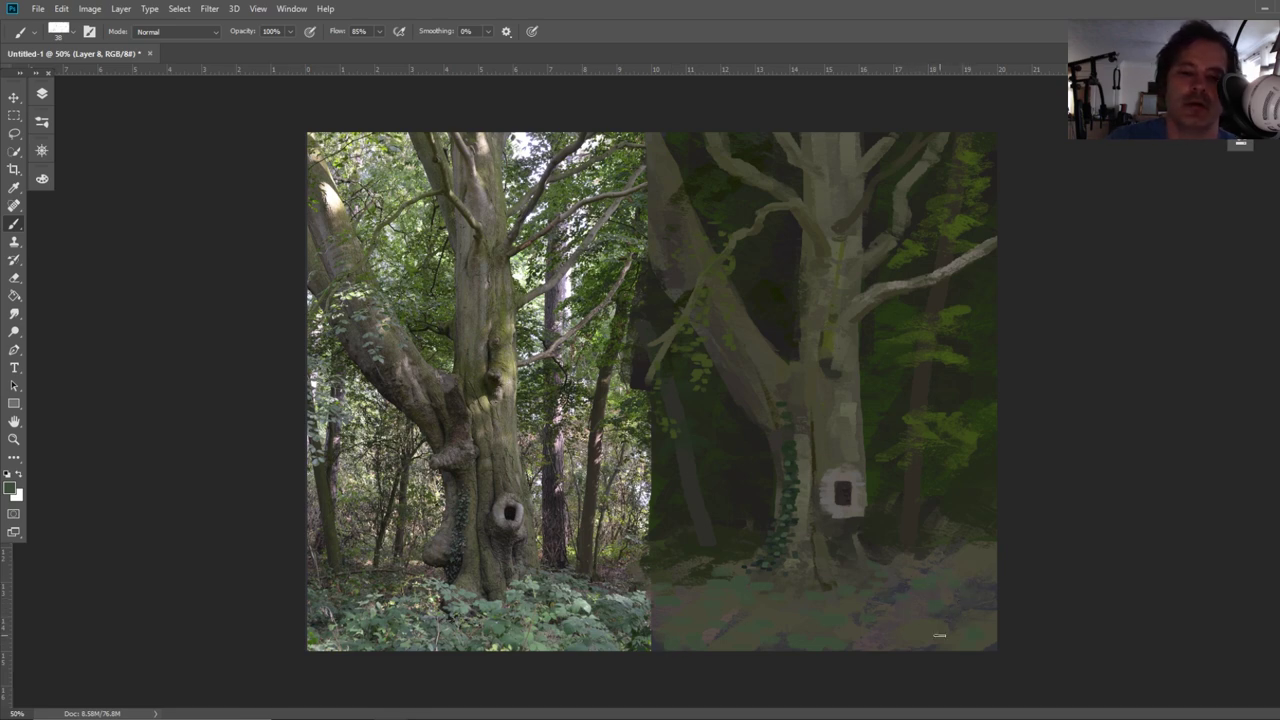
Sample a dark green from the photo's undergrowth and dab leaf shapes across the whole painted forest floor
key(i)
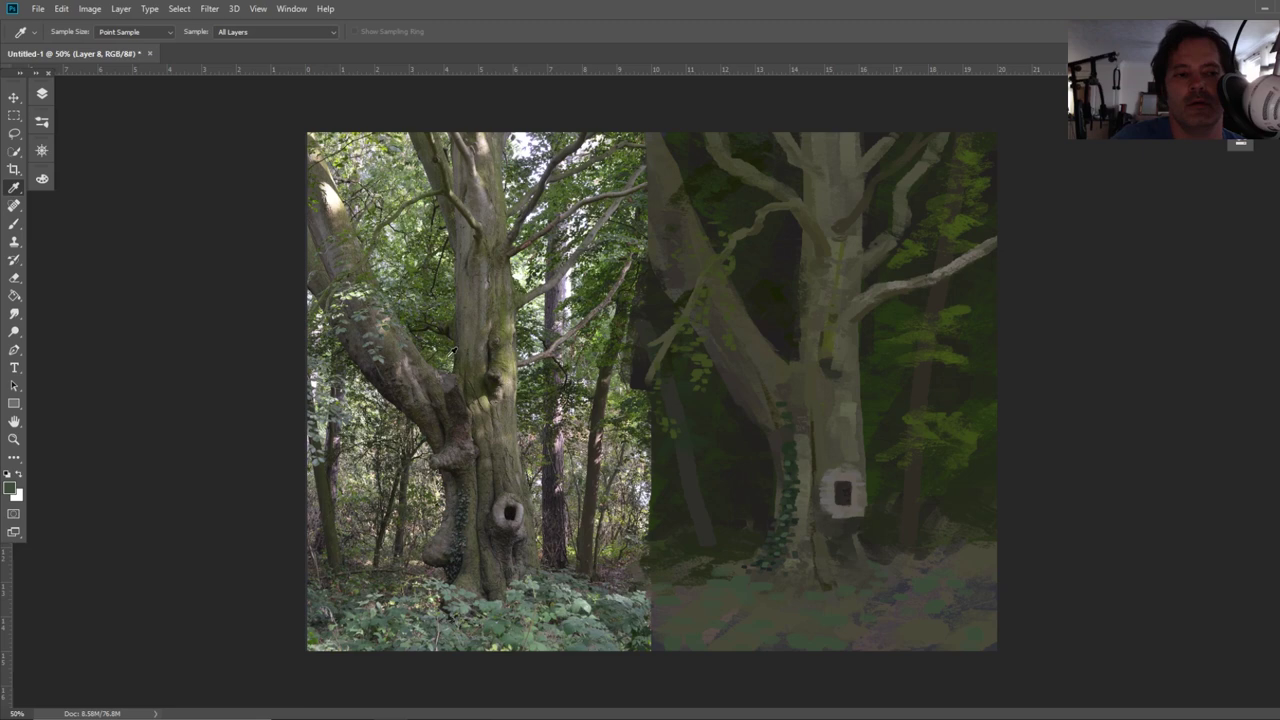
click(617, 607)
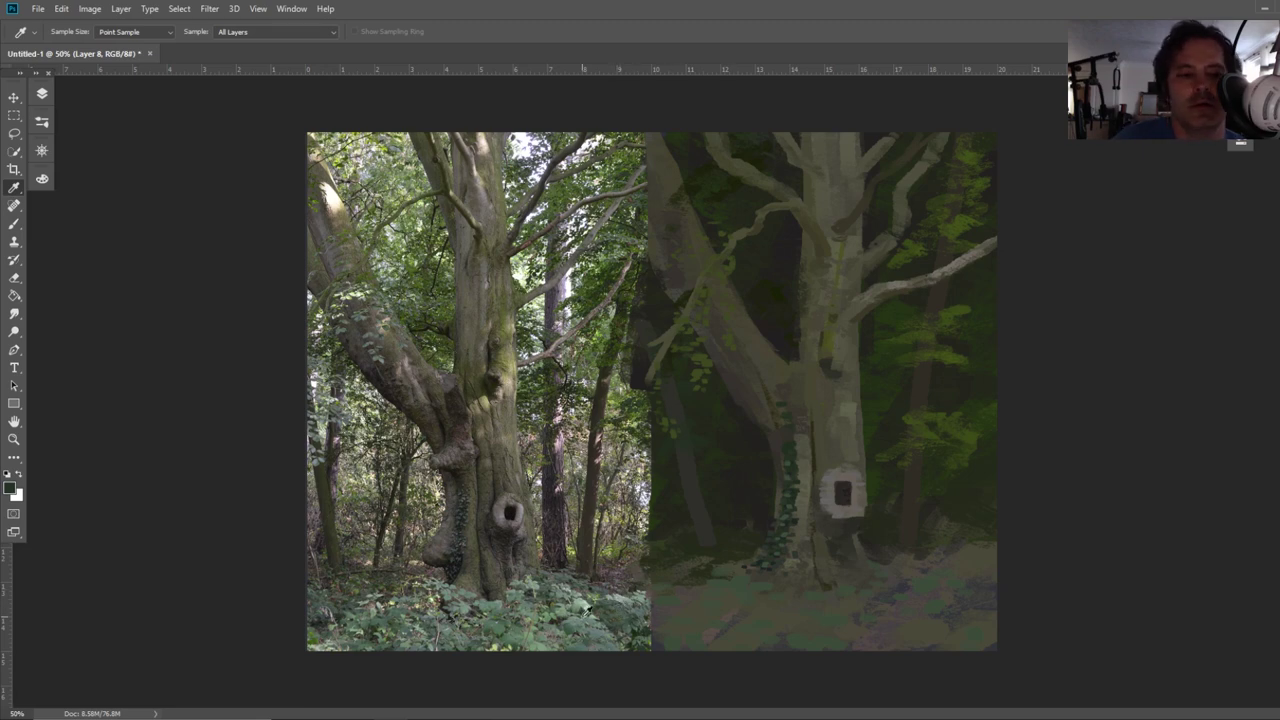
key(b)
mouse_move(925, 607)
mouse_down()
mouse_move(905, 612)
mouse_move(888, 585)
mouse_move(895, 605)
mouse_move(930, 622)
mouse_move(973, 614)
mouse_move(986, 627)
mouse_move(948, 642)
mouse_move(880, 578)
mouse_move(840, 626)
mouse_move(860, 632)
mouse_move(835, 642)
mouse_move(927, 646)
mouse_move(929, 627)
mouse_up()
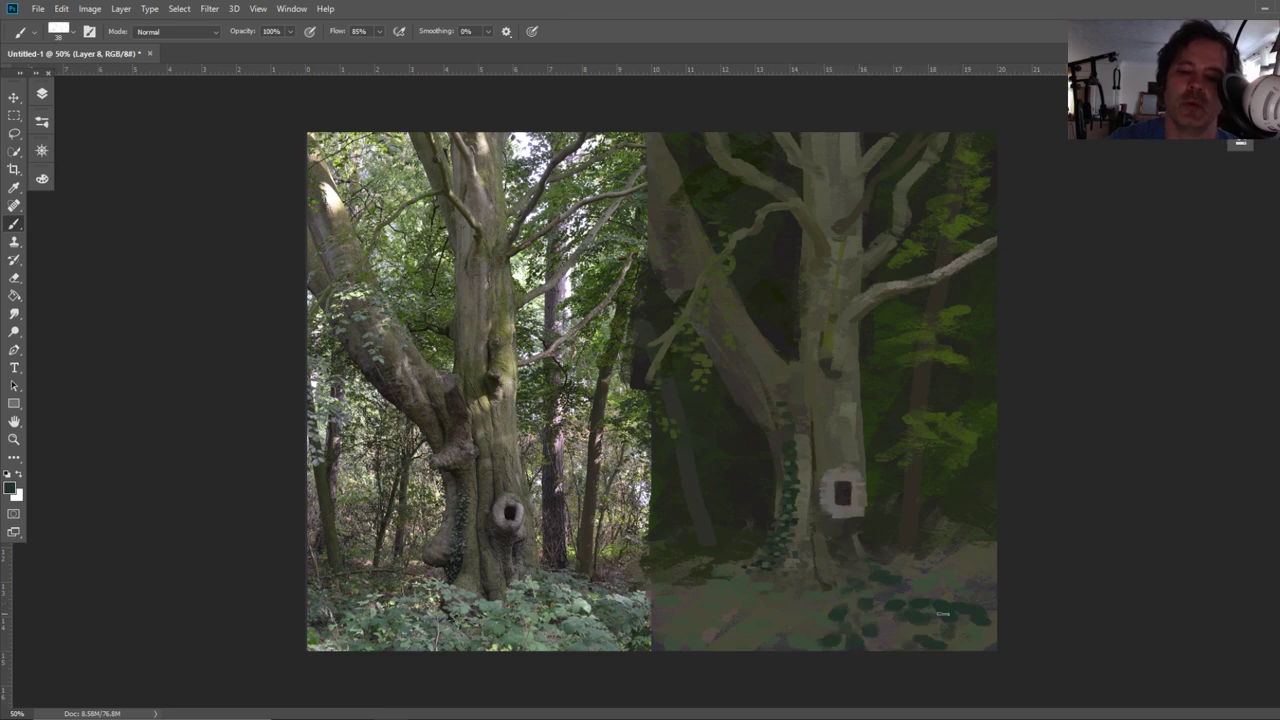
drag(985, 582, 952, 560)
mouse_move(756, 580)
mouse_down()
mouse_move(827, 591)
mouse_move(835, 604)
mouse_move(799, 607)
mouse_move(779, 630)
mouse_move(758, 616)
mouse_move(734, 637)
mouse_move(810, 641)
mouse_move(780, 604)
mouse_up()
drag(690, 590, 660, 620)
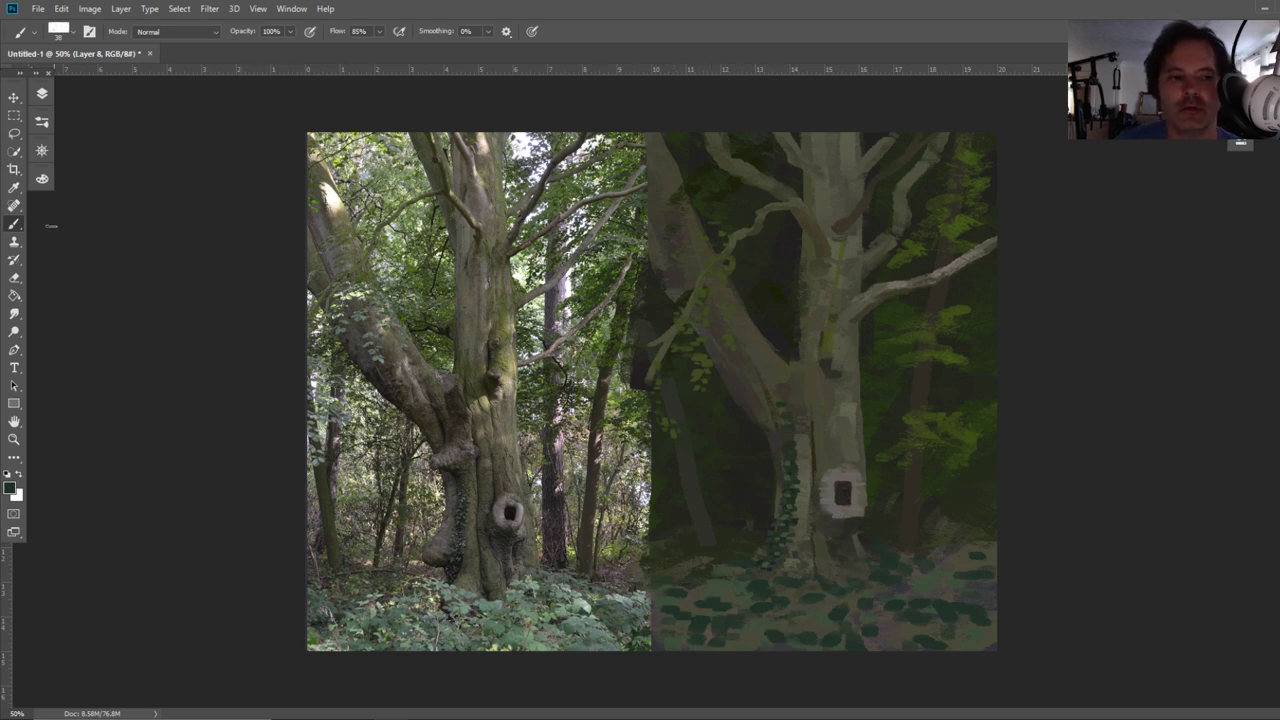
Sample a lighter bluish green from the photo's undergrowth and dab highlight leaves among the dark ones on the forest floor
click(15, 187)
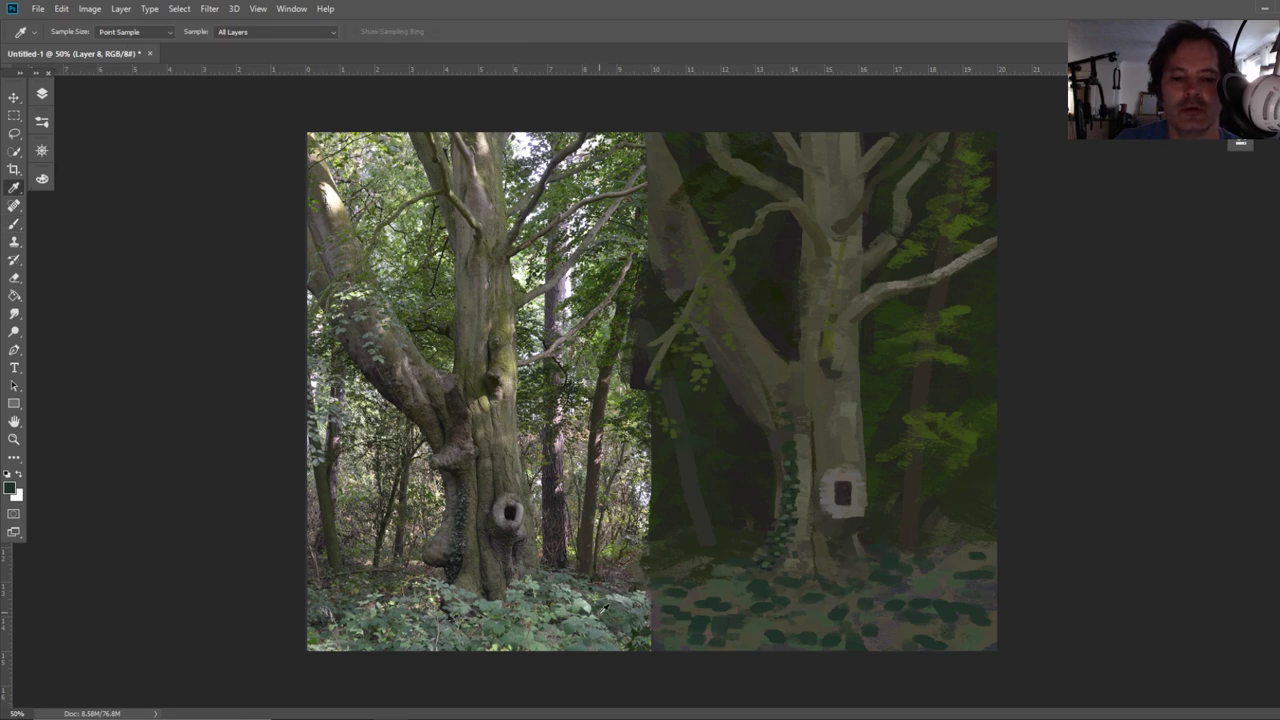
click(575, 624)
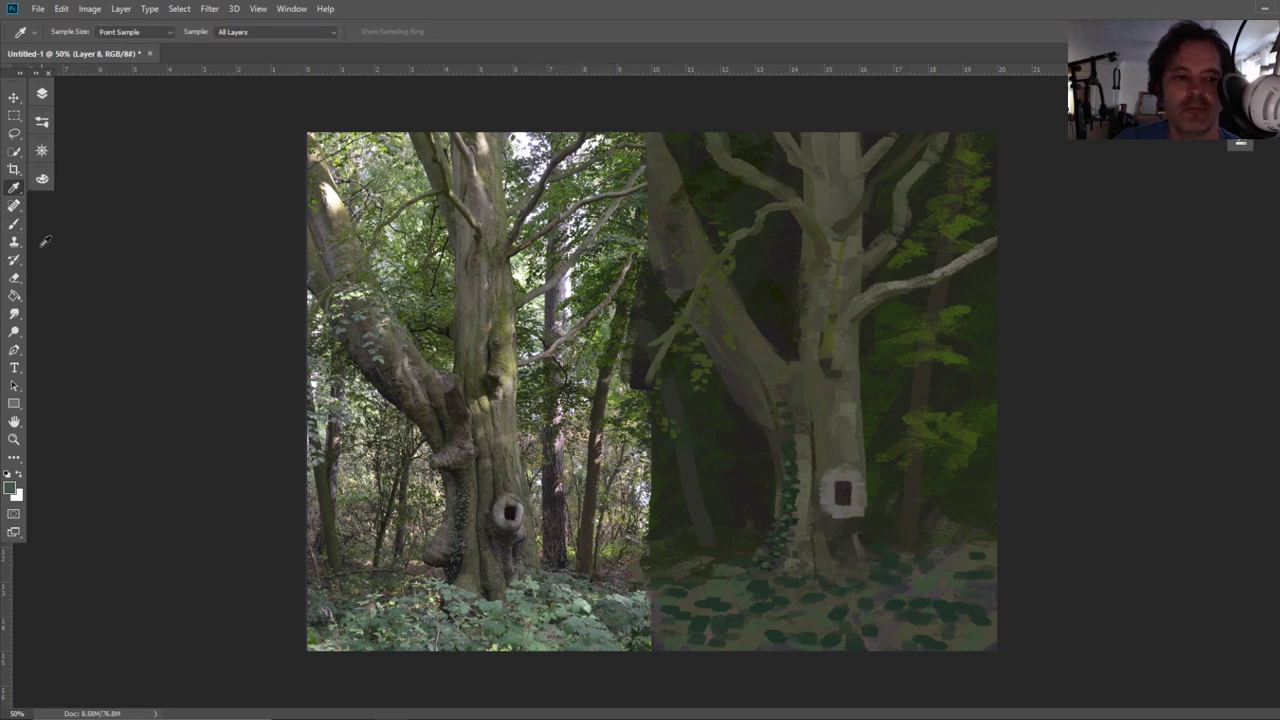
click(14, 224)
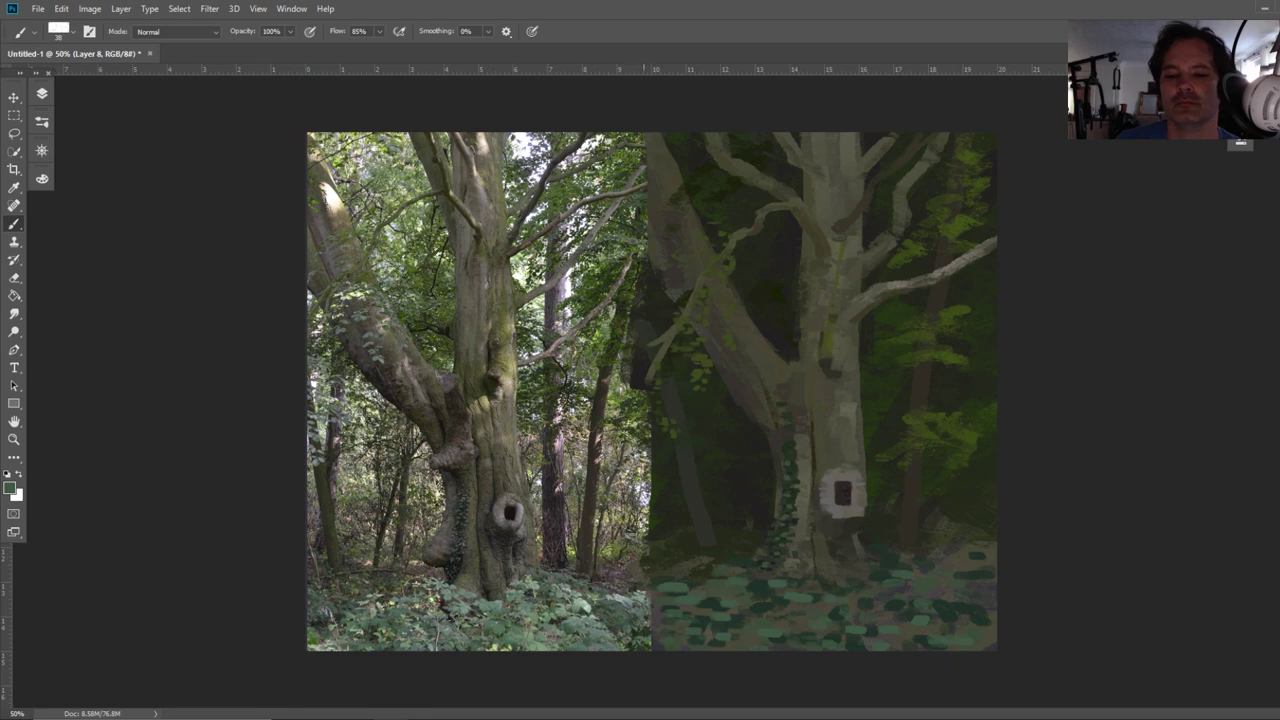
Sample a deep green at the border between photo and painting and dab shadow leaves between the lighter ones on the forest floor
click(14, 187)
click(655, 622)
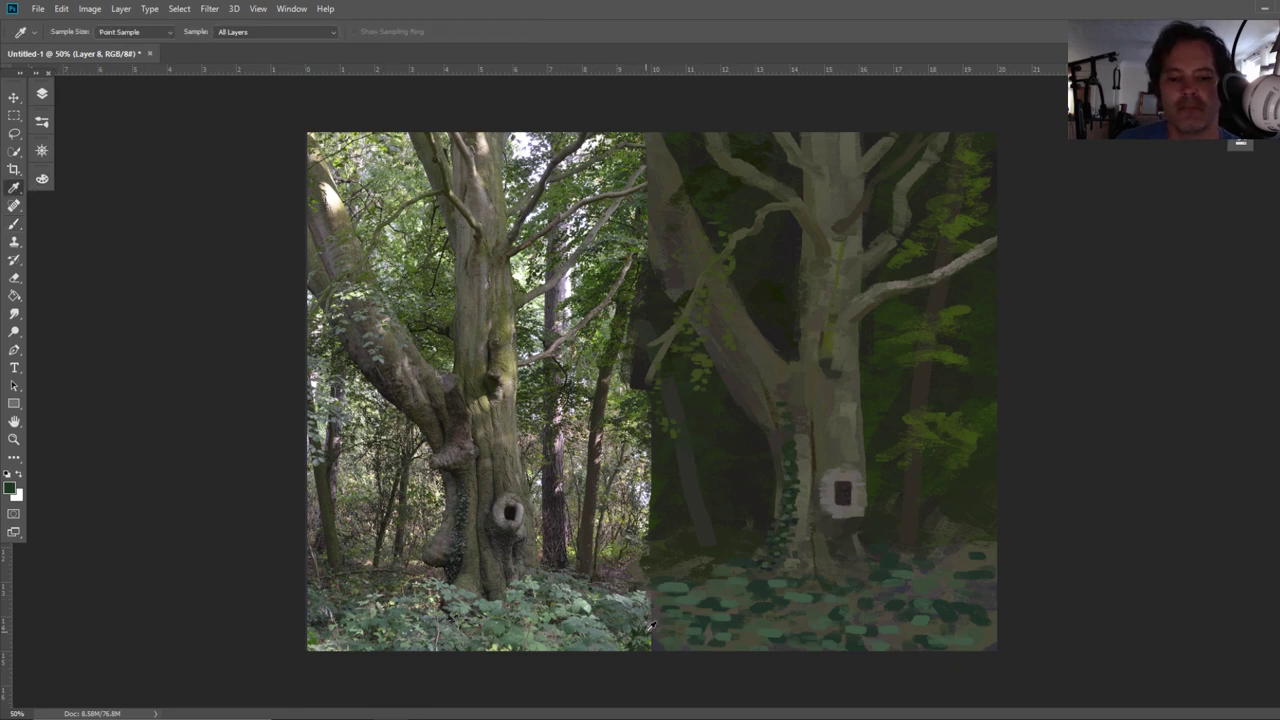
click(14, 224)
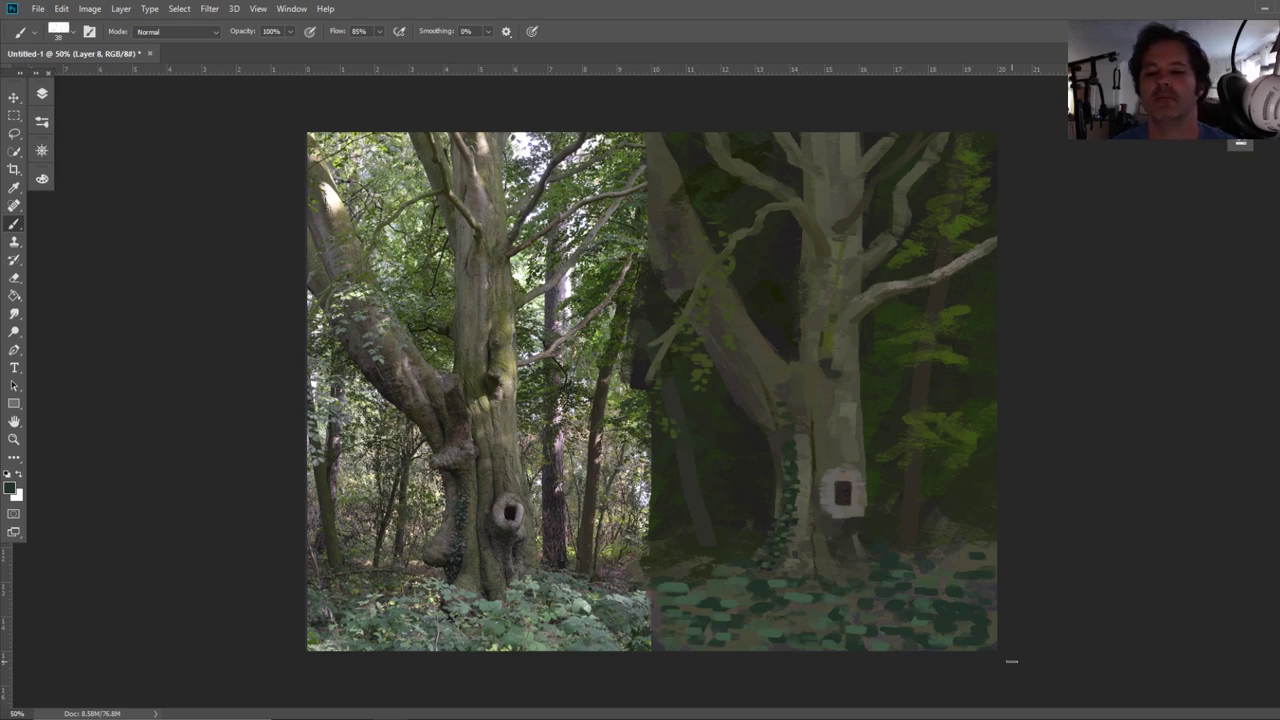
Set the foreground colour to sky blue #53c6e3
click(14, 187)
click(10, 488)
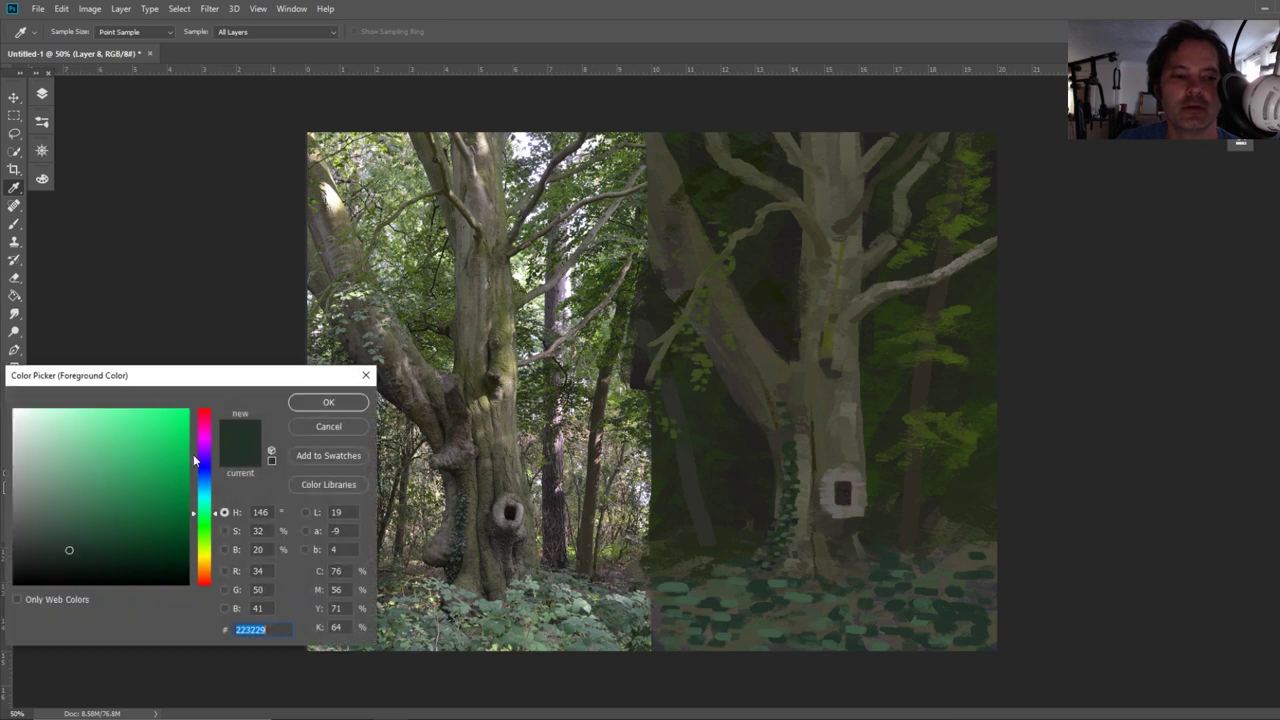
drag(205, 512, 205, 491)
click(124, 428)
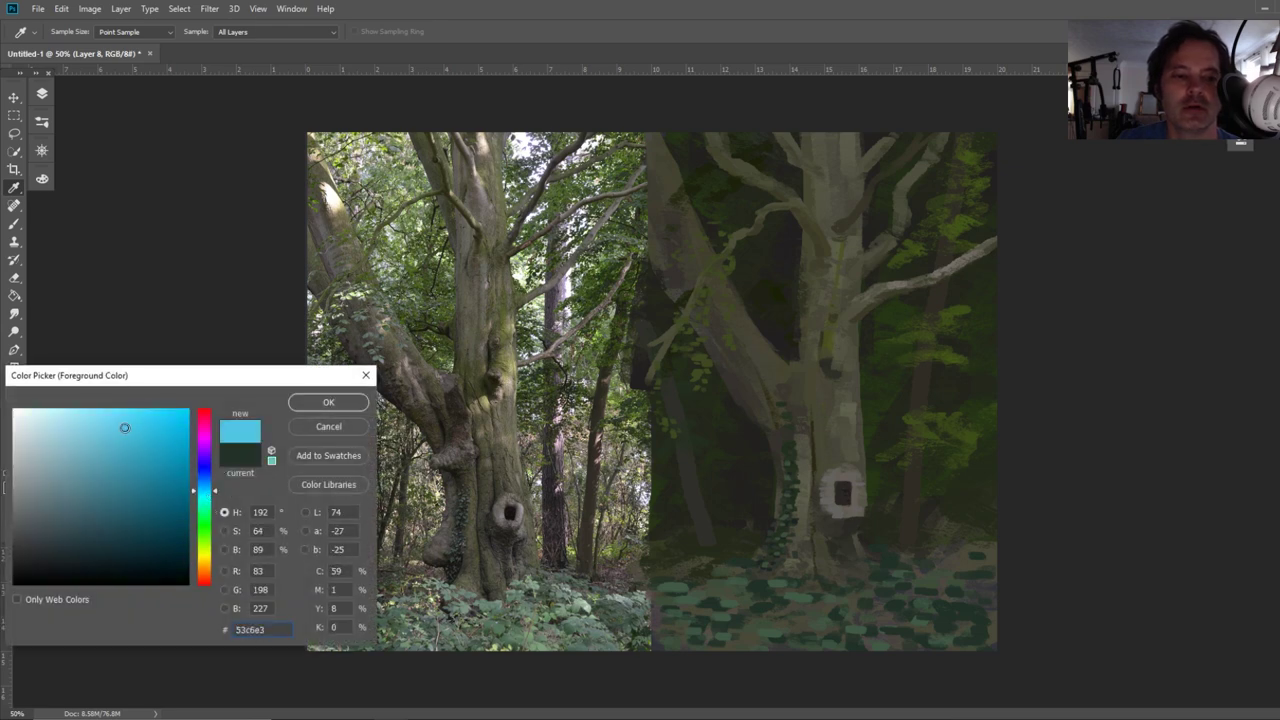
click(310, 403)
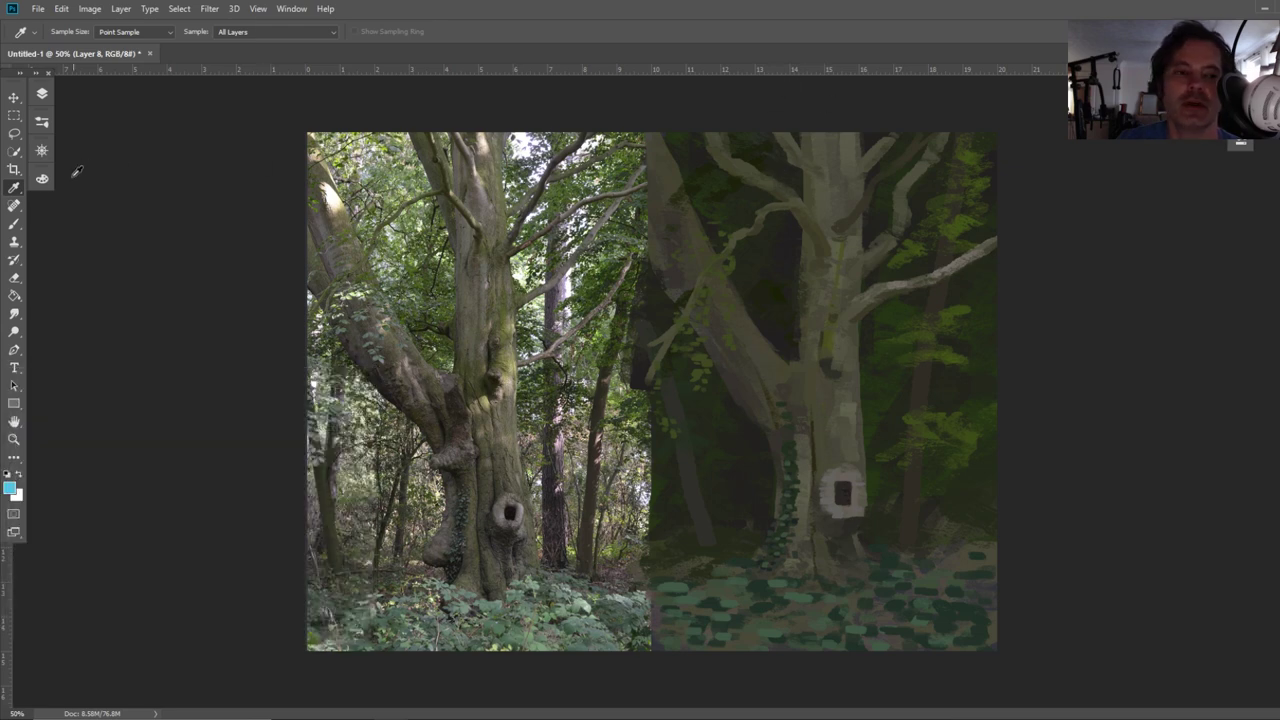
Reduce the brush to 14 px and dab small sky gaps and clusters among the dark foliage and between the painted branches
click(14, 224)
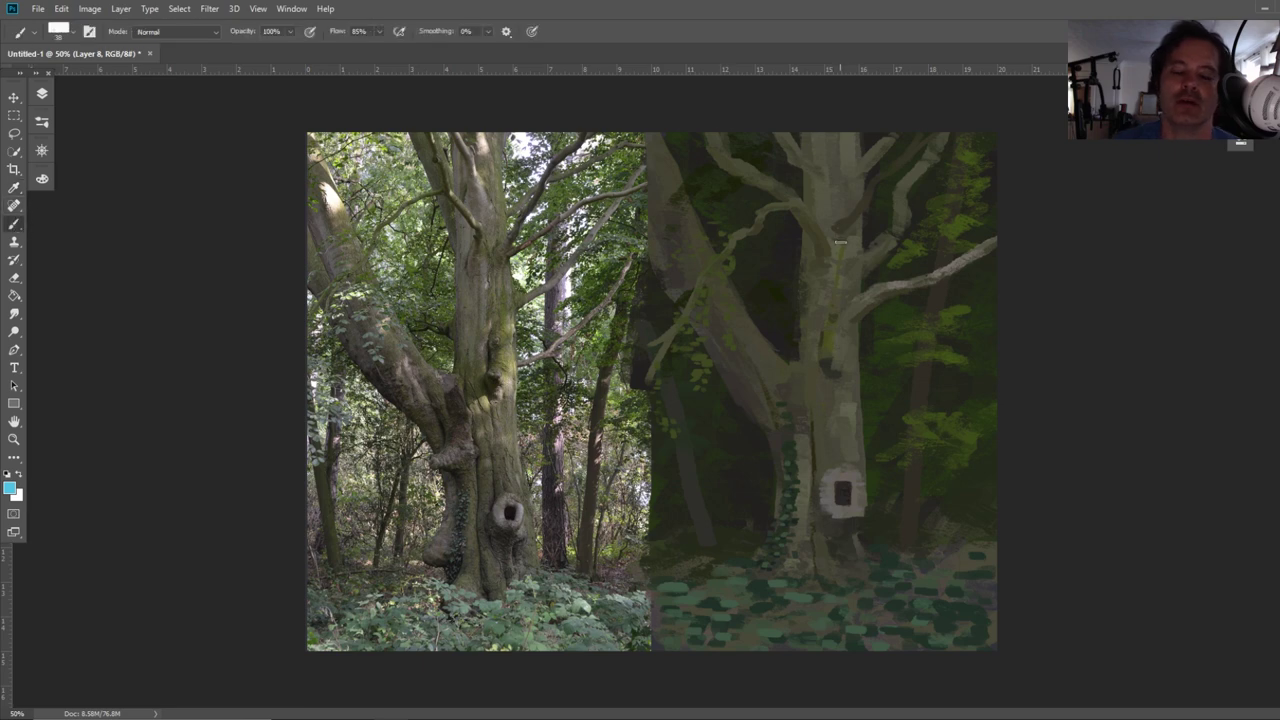
alt+right_click(865, 269)
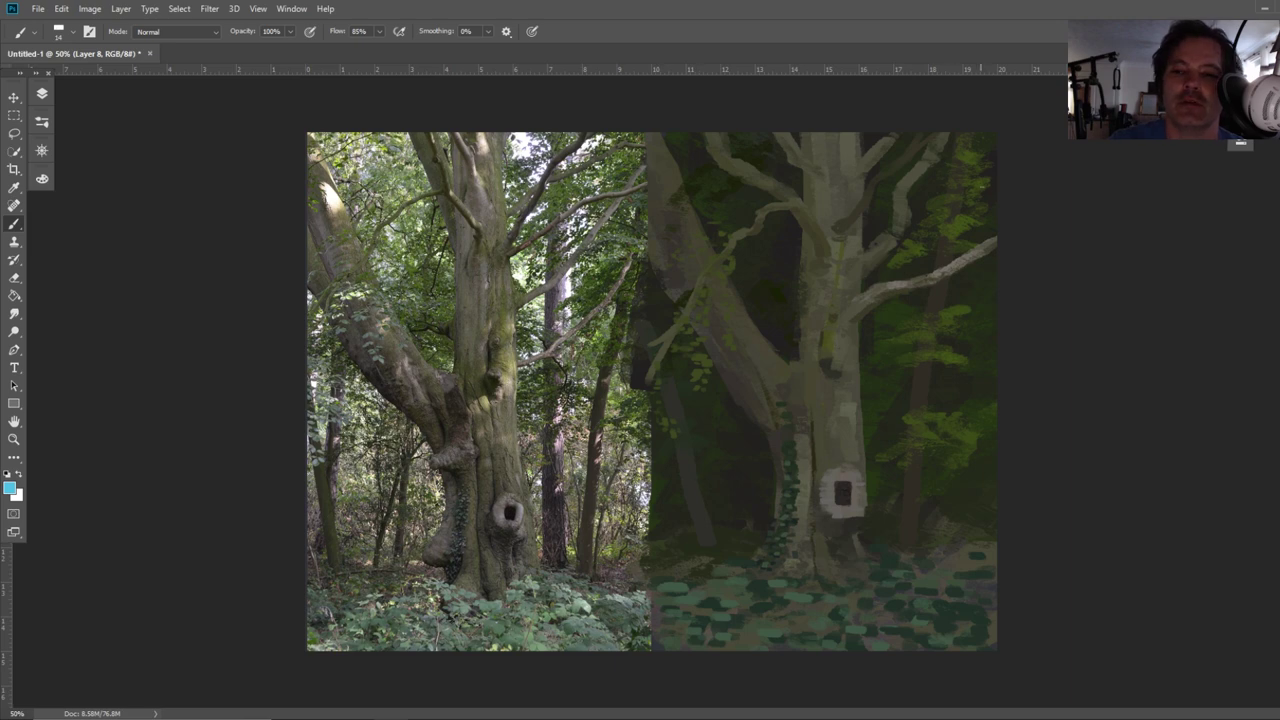
click(988, 192)
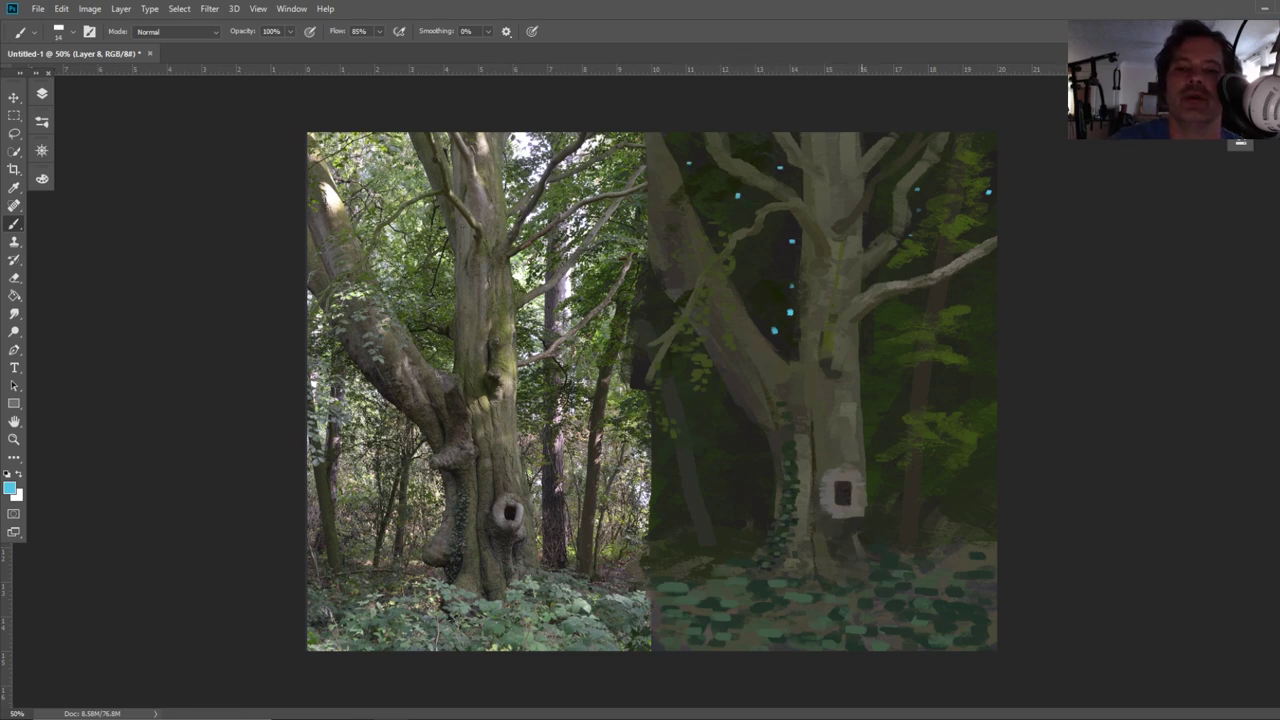
click(896, 410)
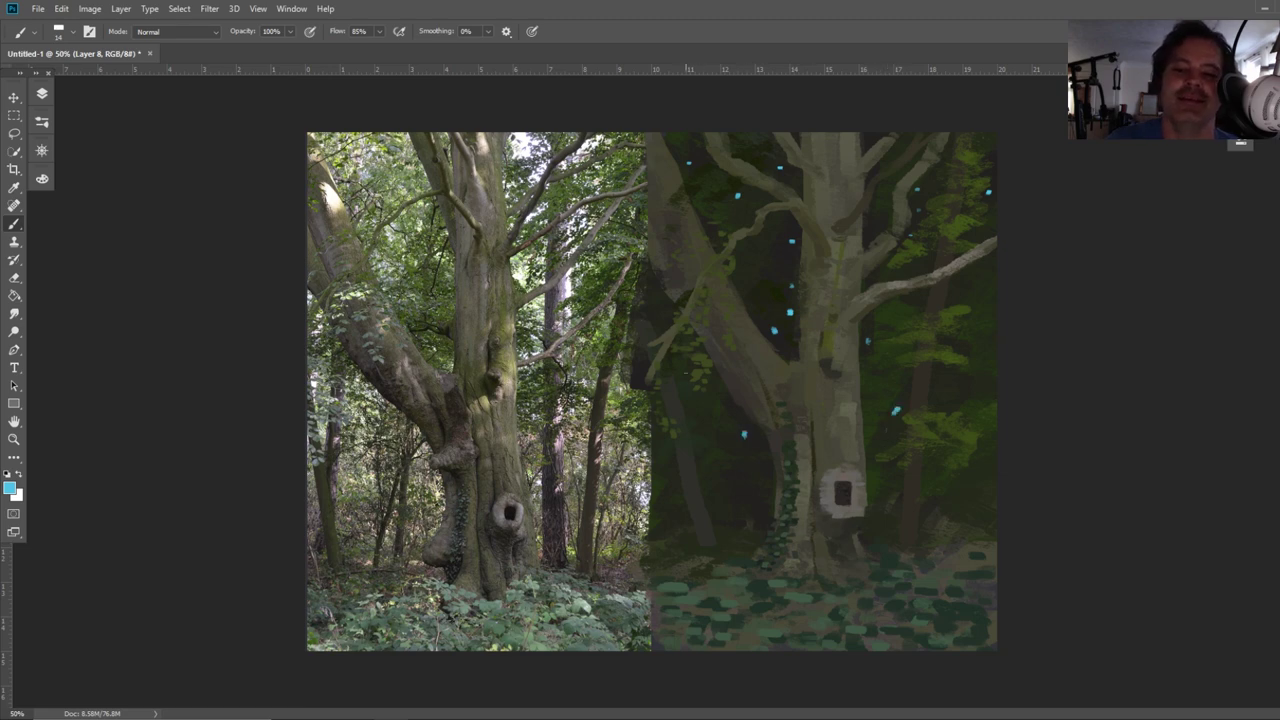
click(684, 395)
click(778, 242)
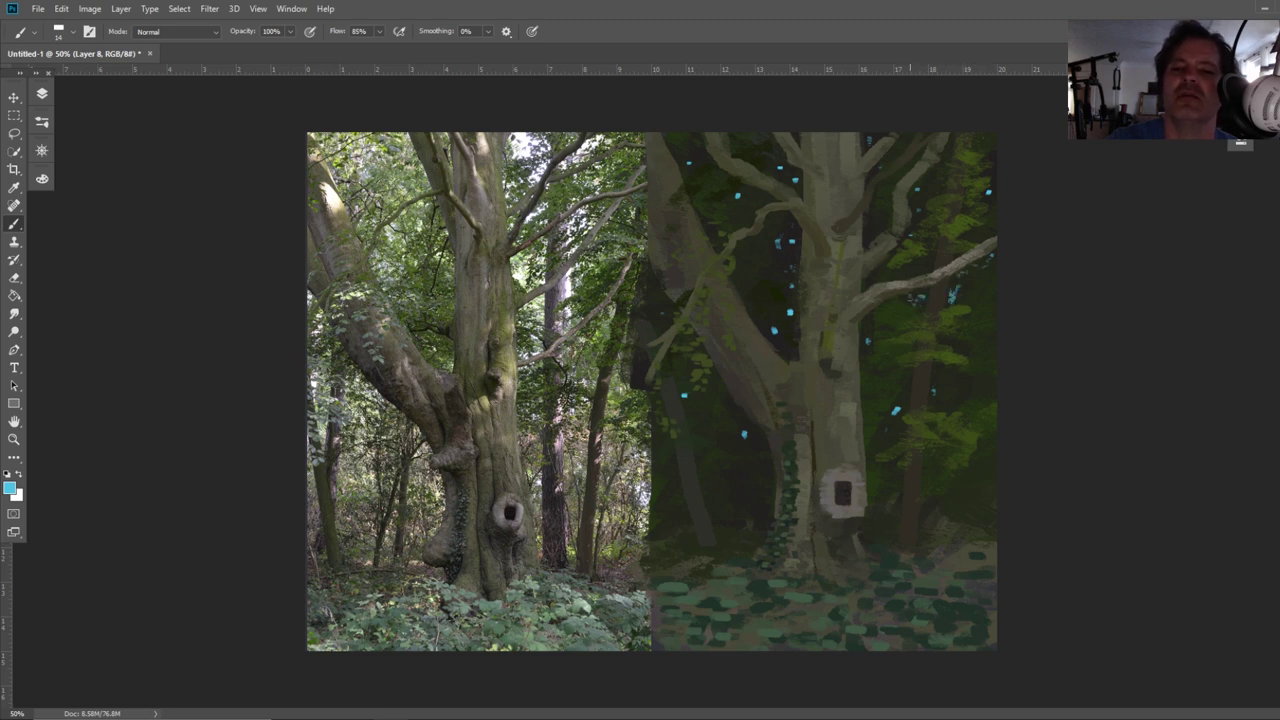
drag(904, 270, 926, 268)
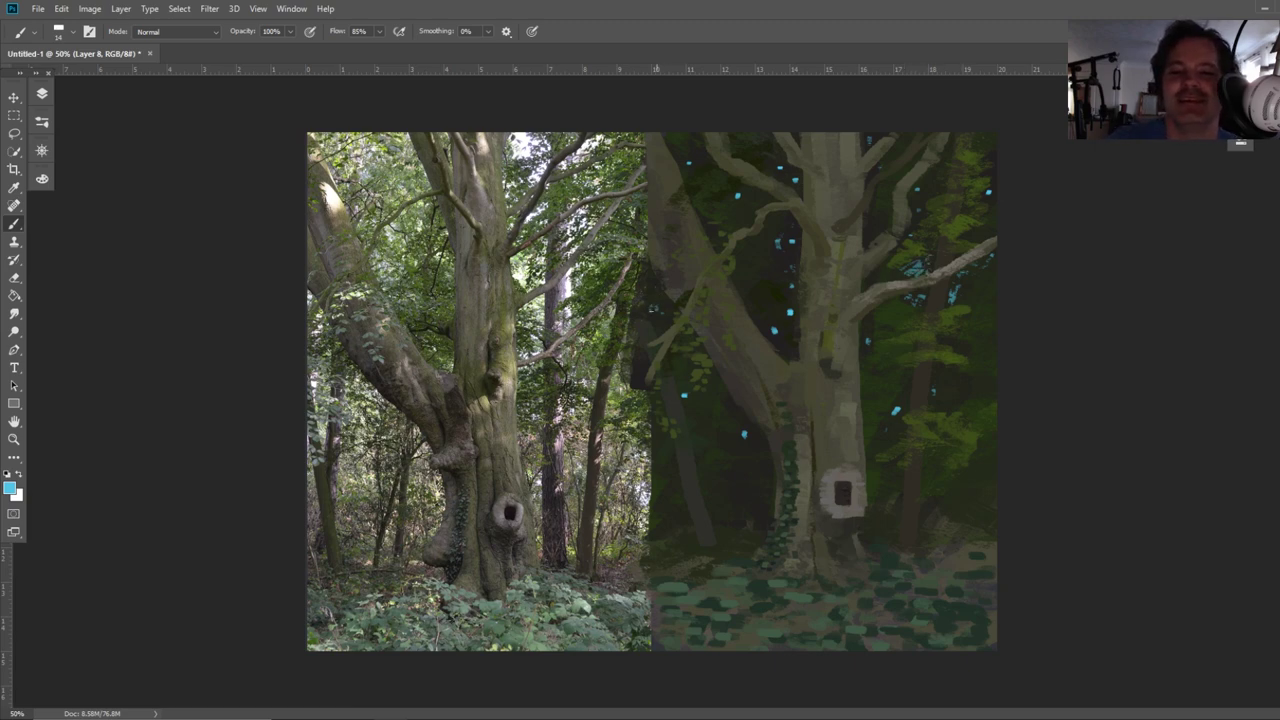
mouse_move(685, 145)
mouse_down()
mouse_move(697, 166)
mouse_move(691, 152)
mouse_up()
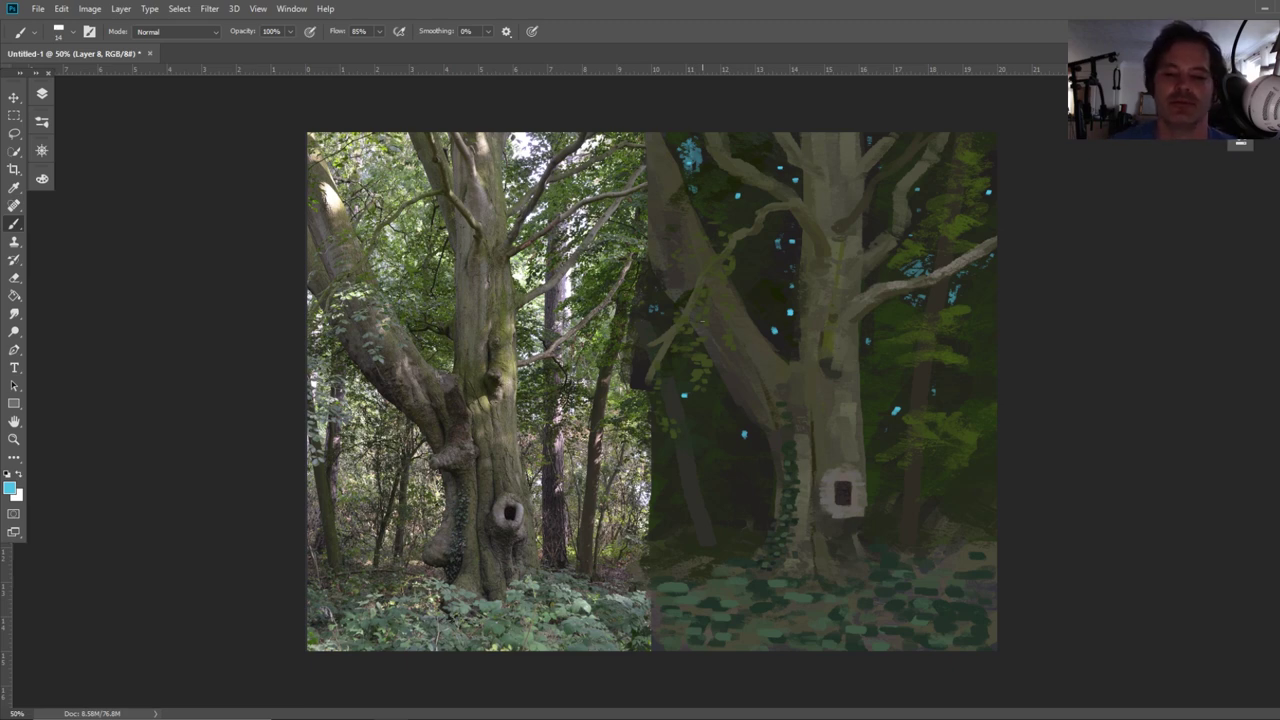
Sample a bright yellow-green from the photo's distant undergrowth and dab a thin row of sunlit leaves behind the trunk above the forest floor
click(14, 187)
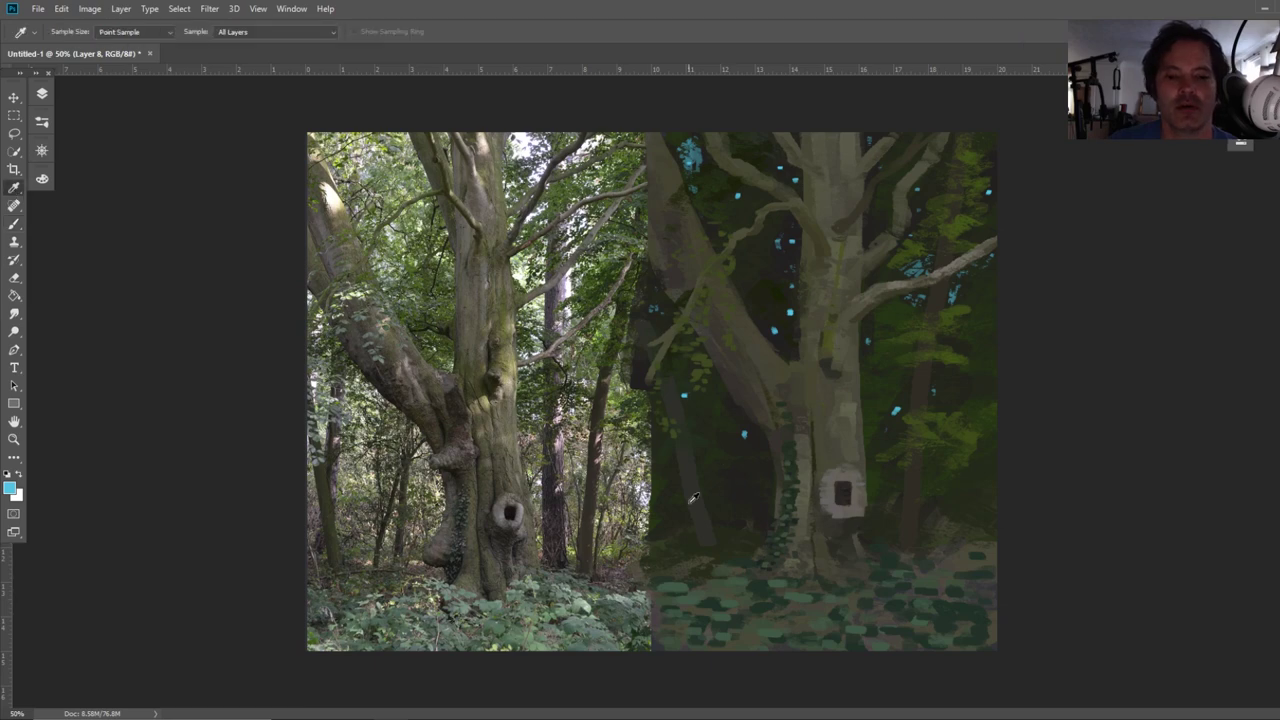
click(613, 546)
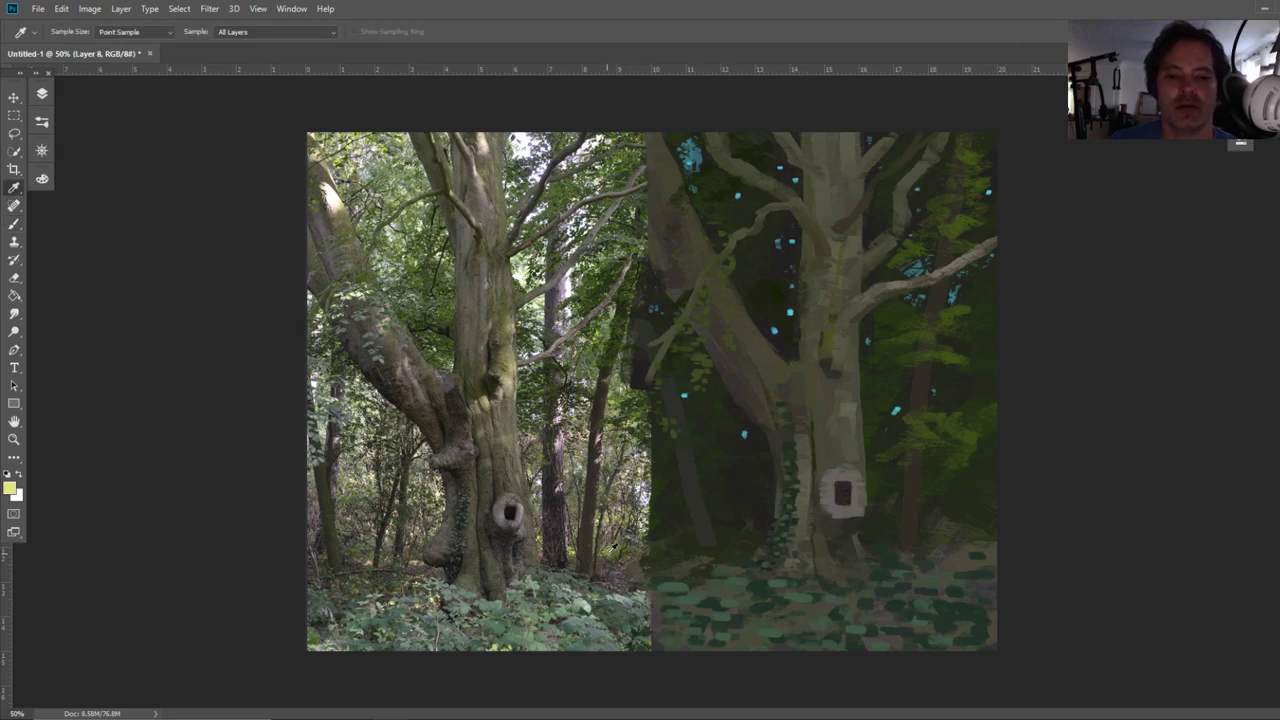
click(13, 228)
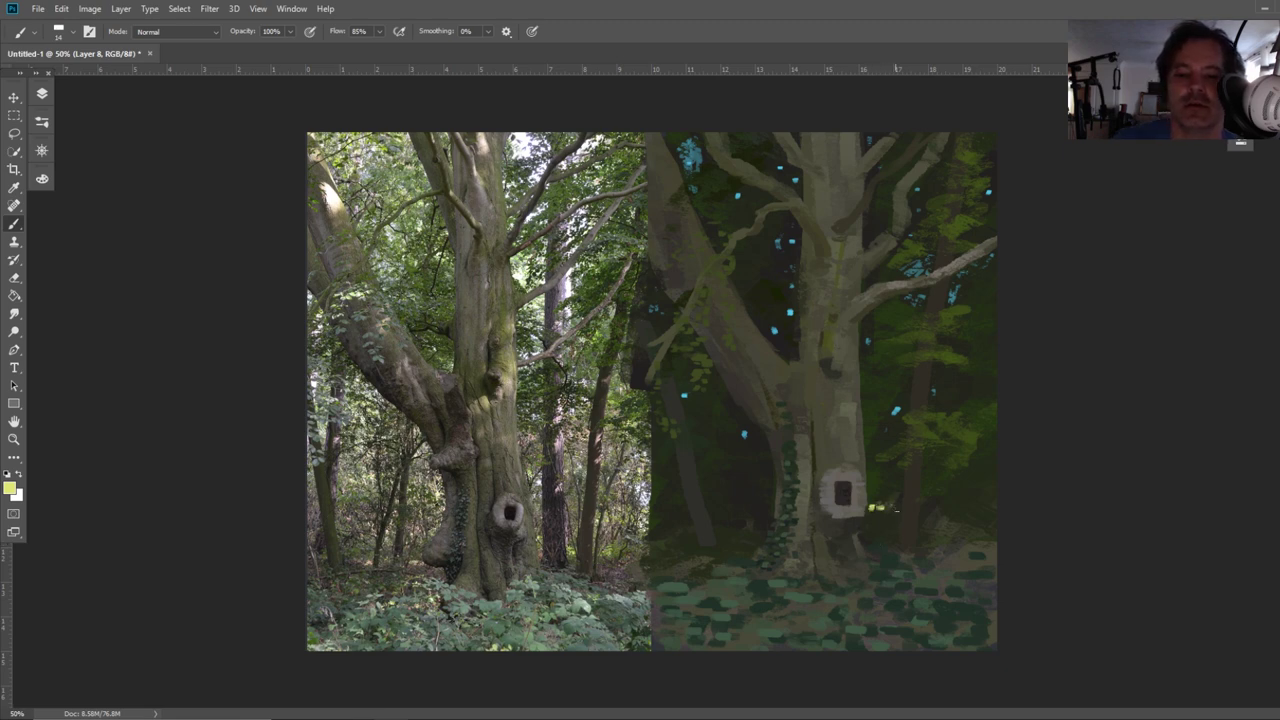
mouse_move(945, 503)
mouse_down()
mouse_move(985, 503)
mouse_move(966, 502)
mouse_up()
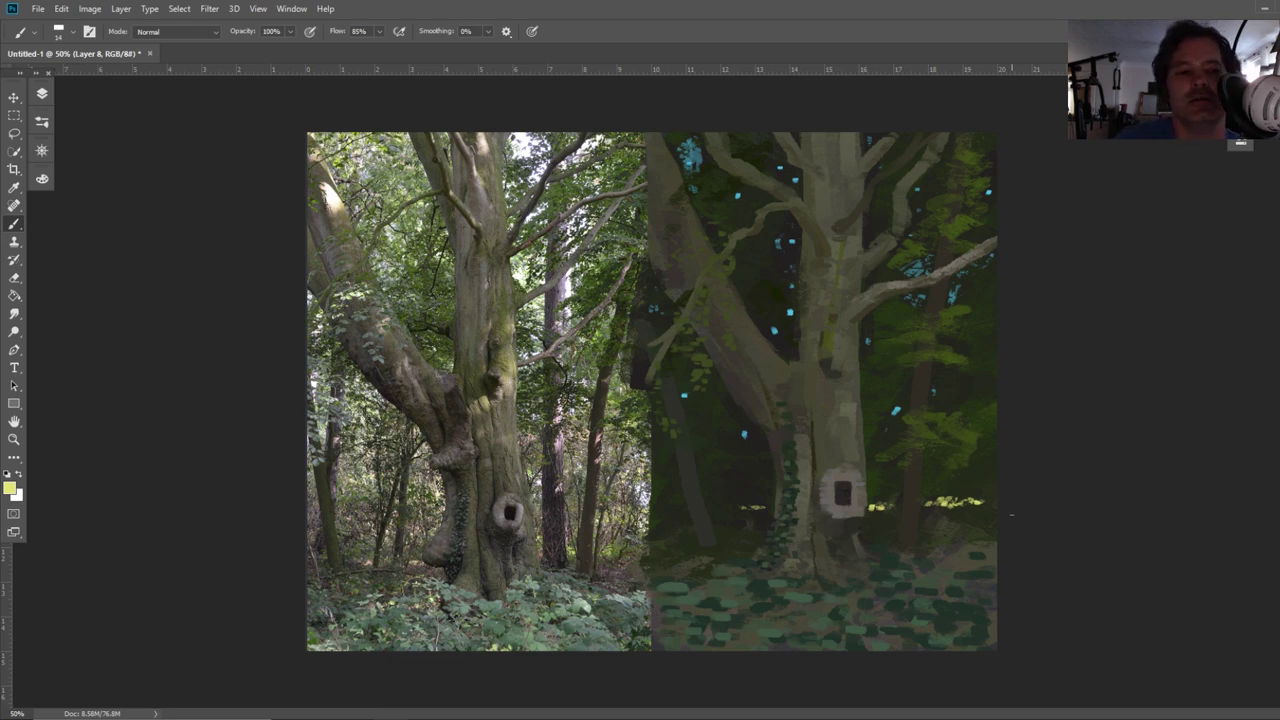
Sample a dark green from the painted background, enlarge the brush to 26 px and paint over parts of the yellow-green row to break it up
key(i)
click(718, 452)
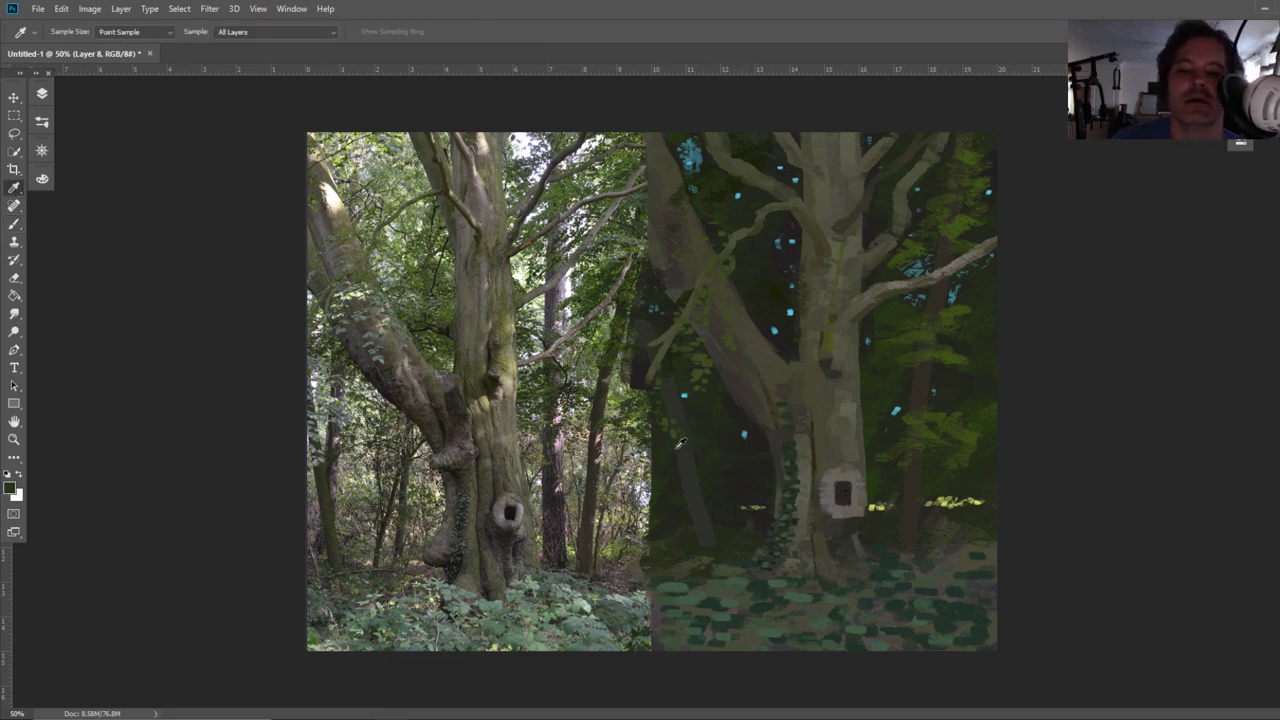
key(b)
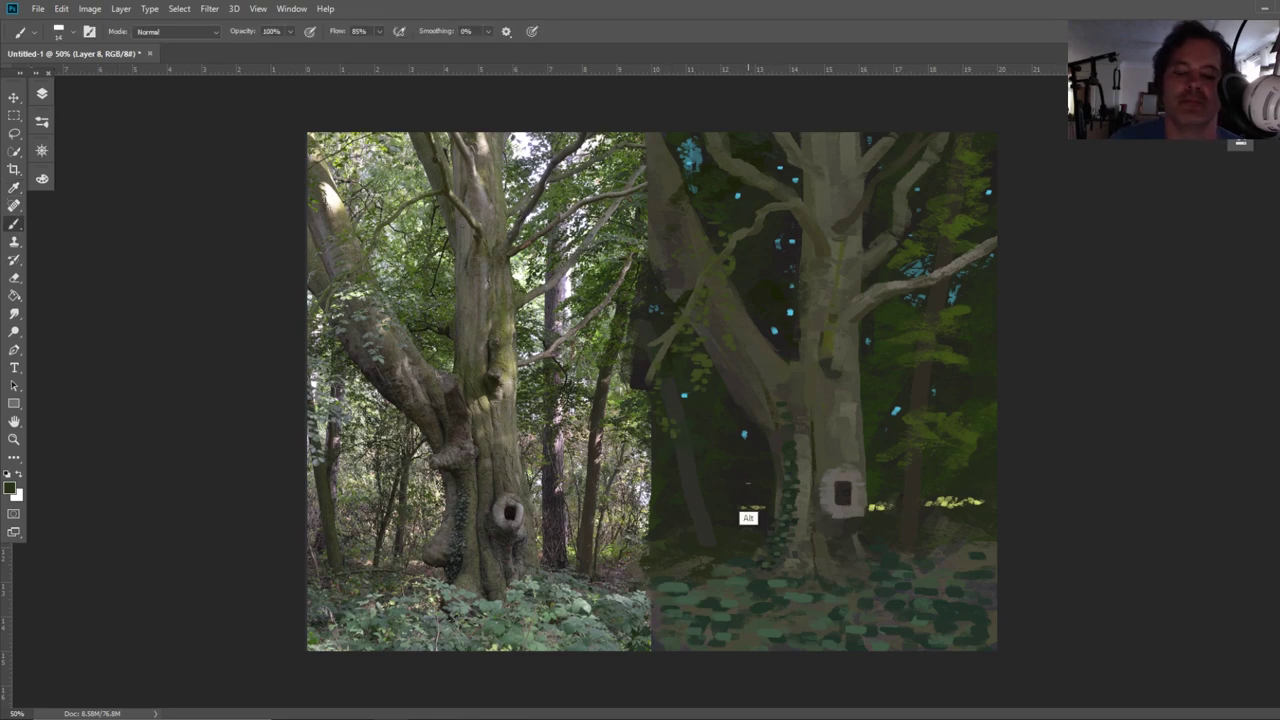
alt+right_click(756, 492)
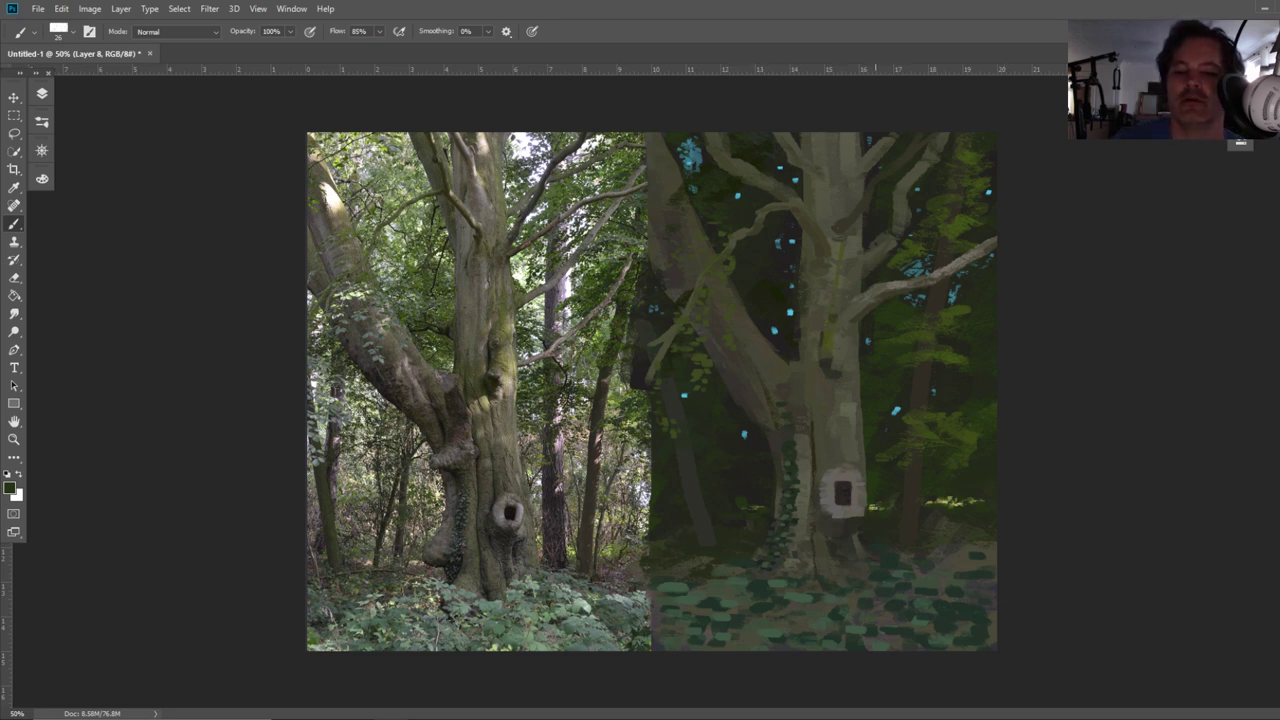
drag(928, 501, 978, 494)
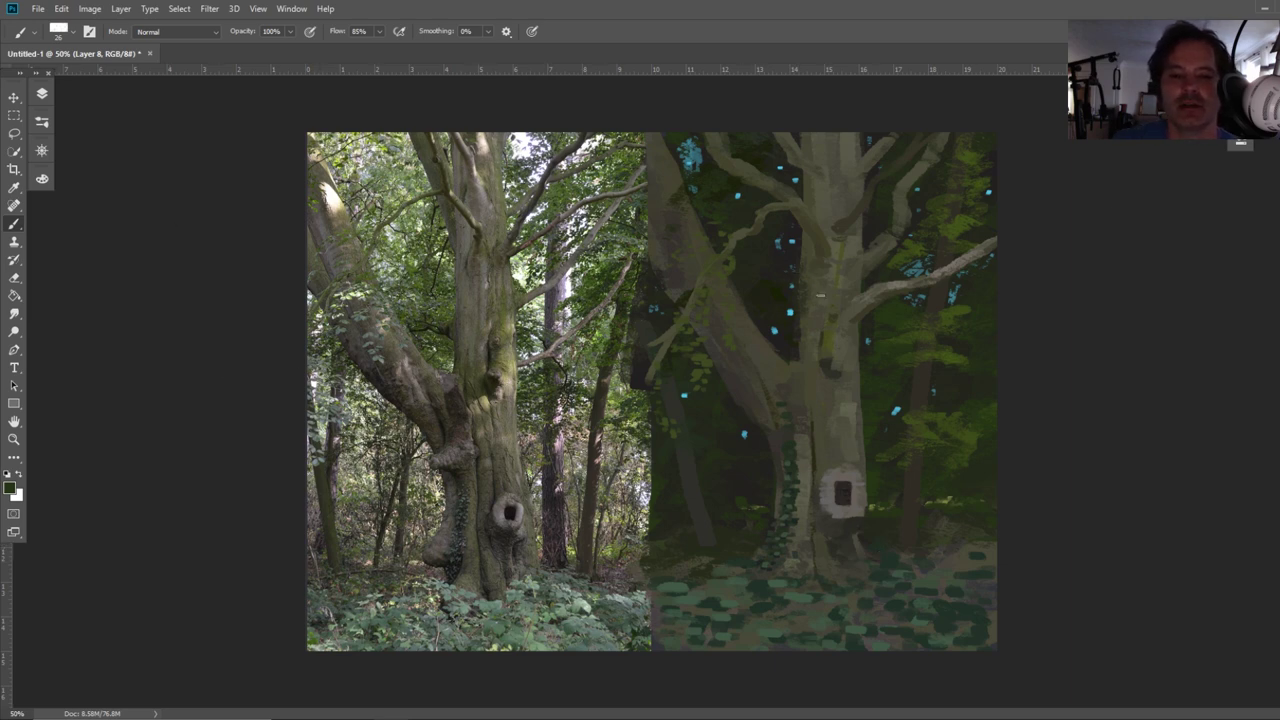
click(14, 187)
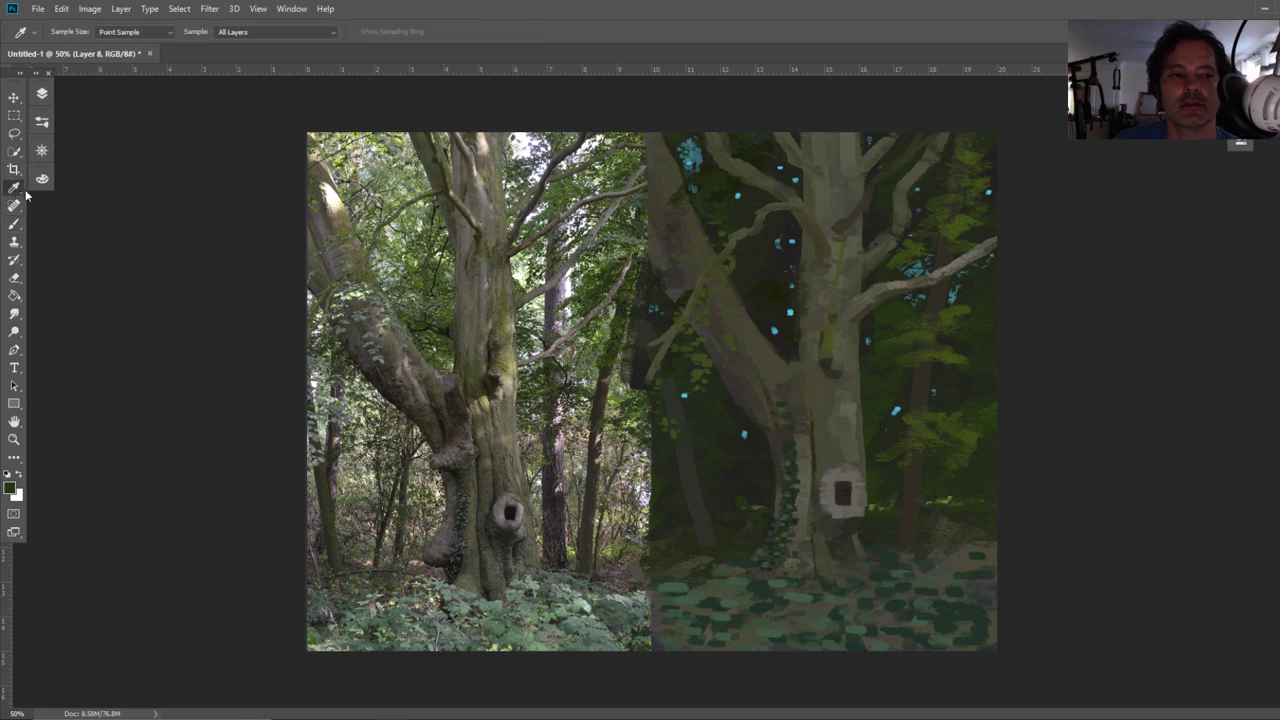
click(489, 396)
click(491, 399)
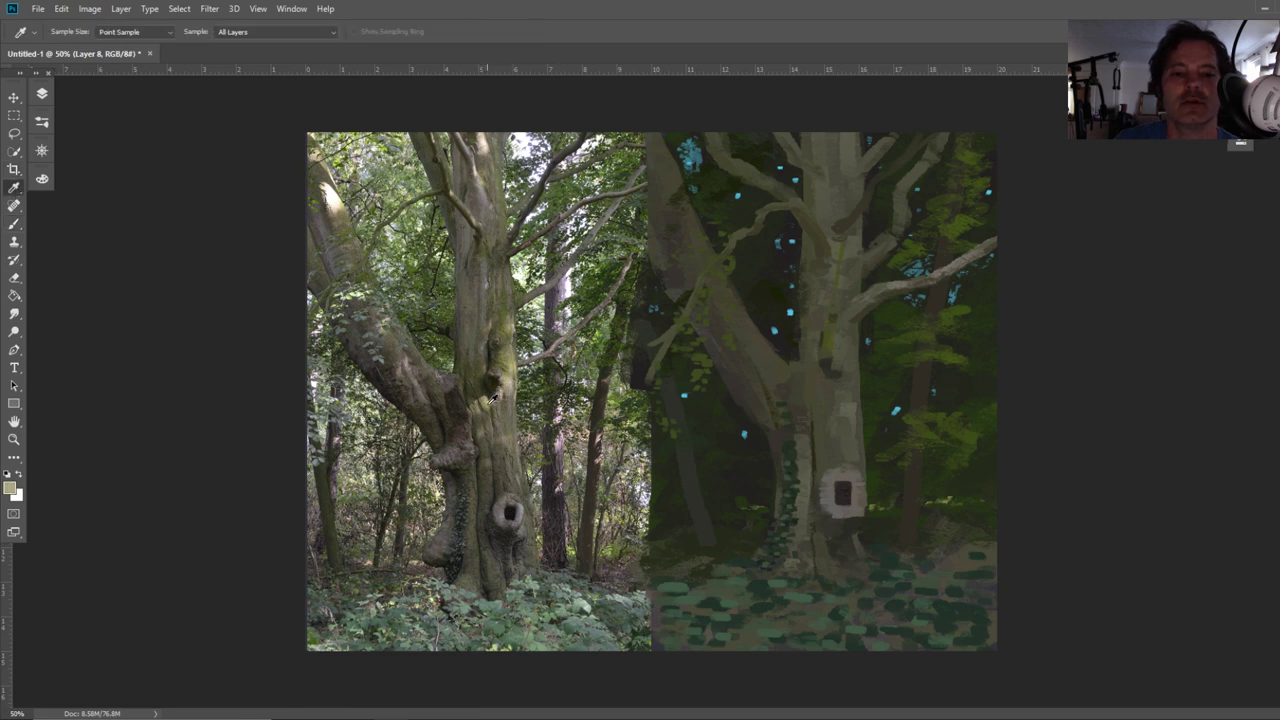
click(15, 223)
click(839, 396)
key(ctrl+z)
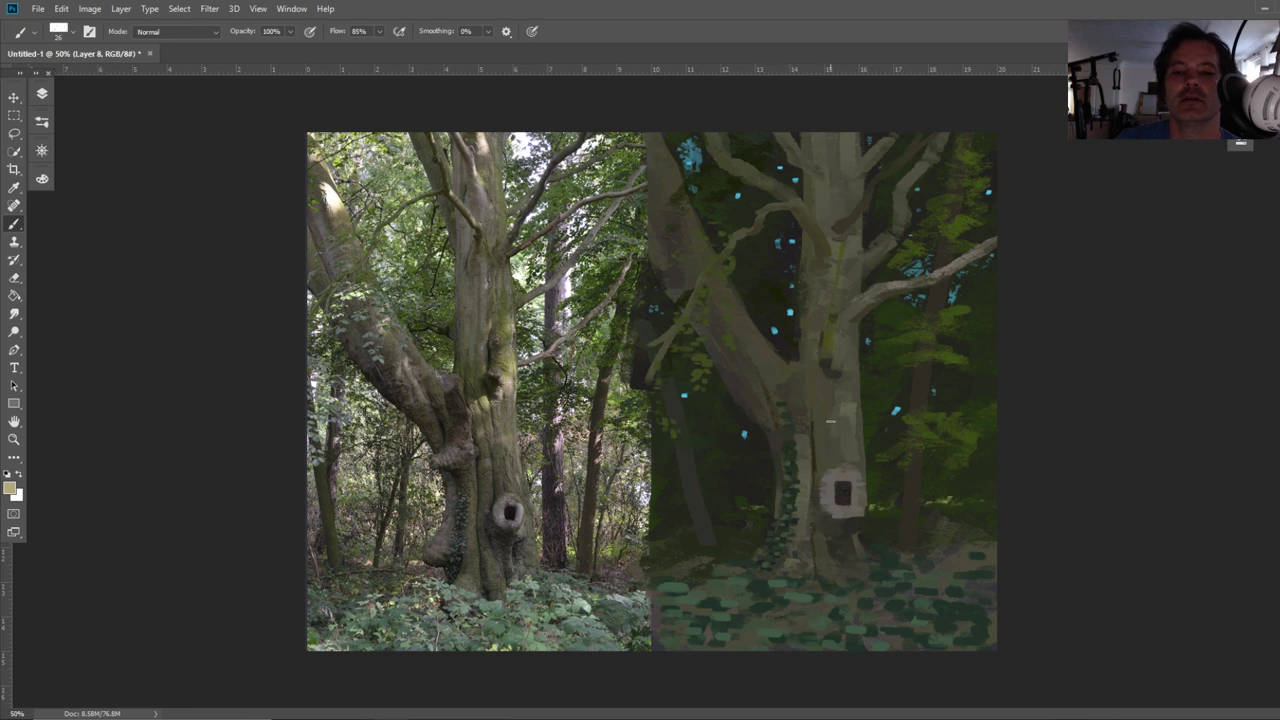
click(41, 122)
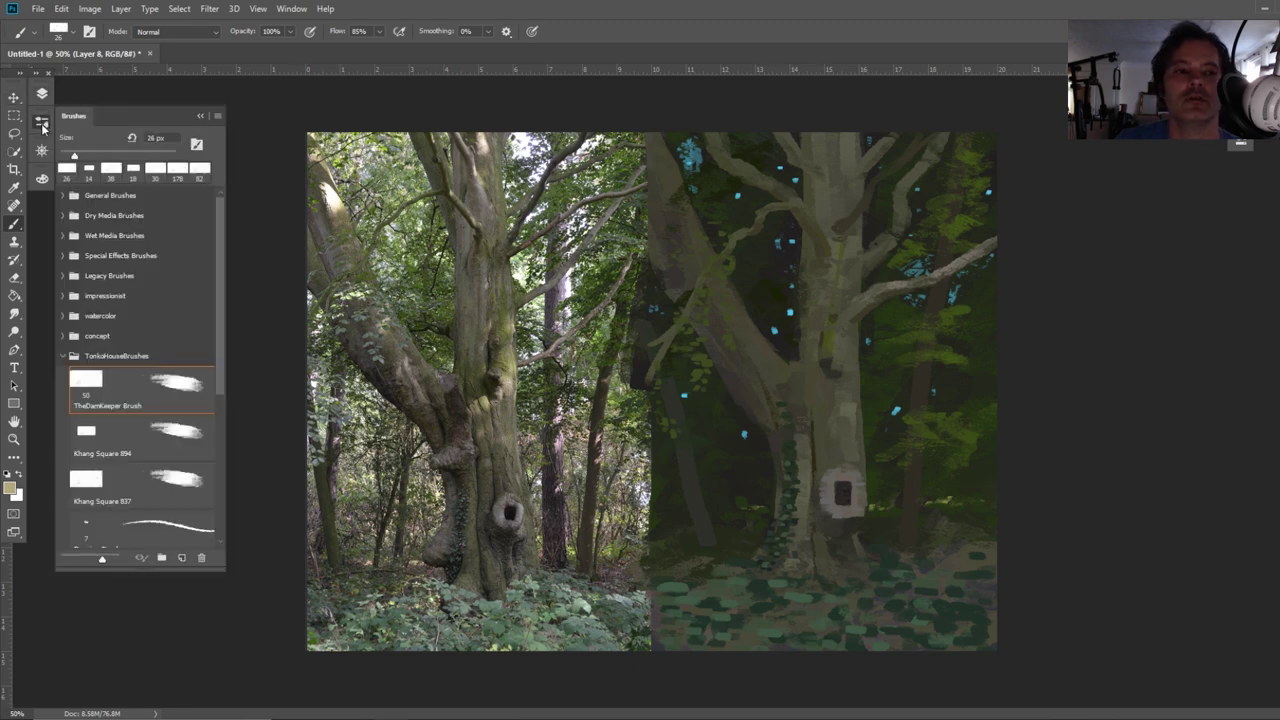
Add a Curves adjustment layer above Layer 8 and slightly raise the midtones of its RGB curve
click(41, 94)
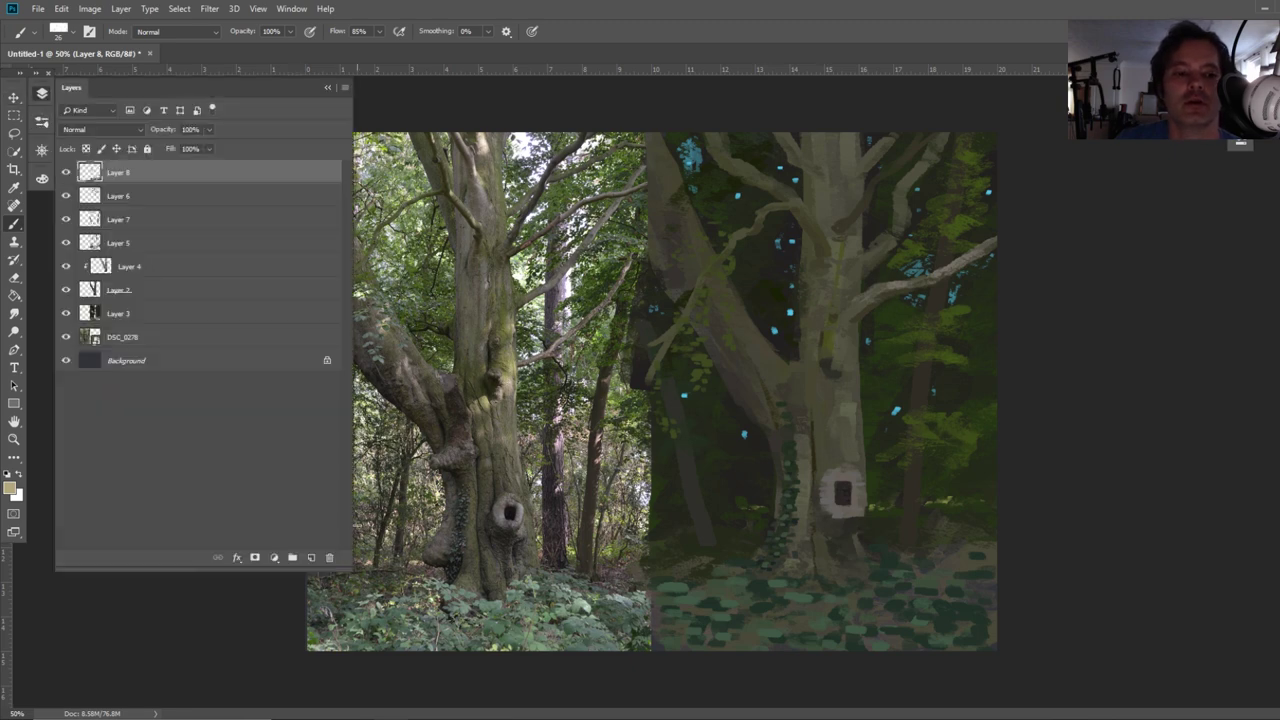
click(274, 558)
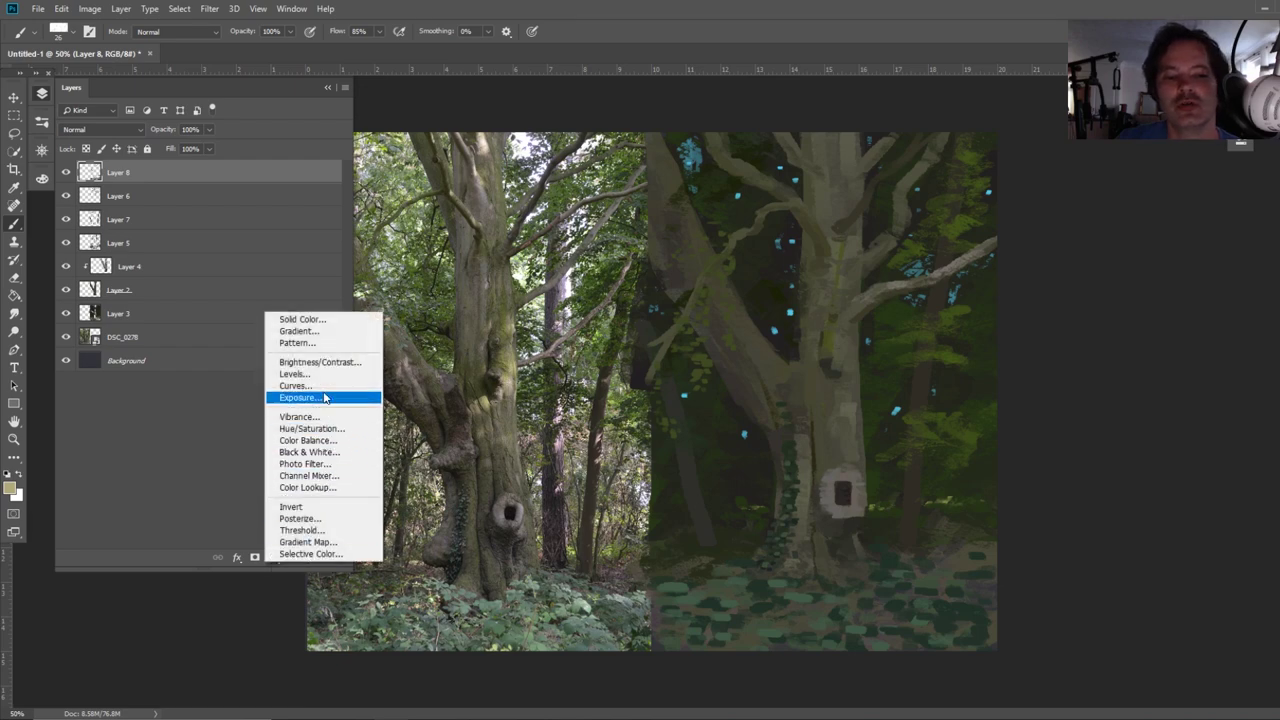
click(322, 394)
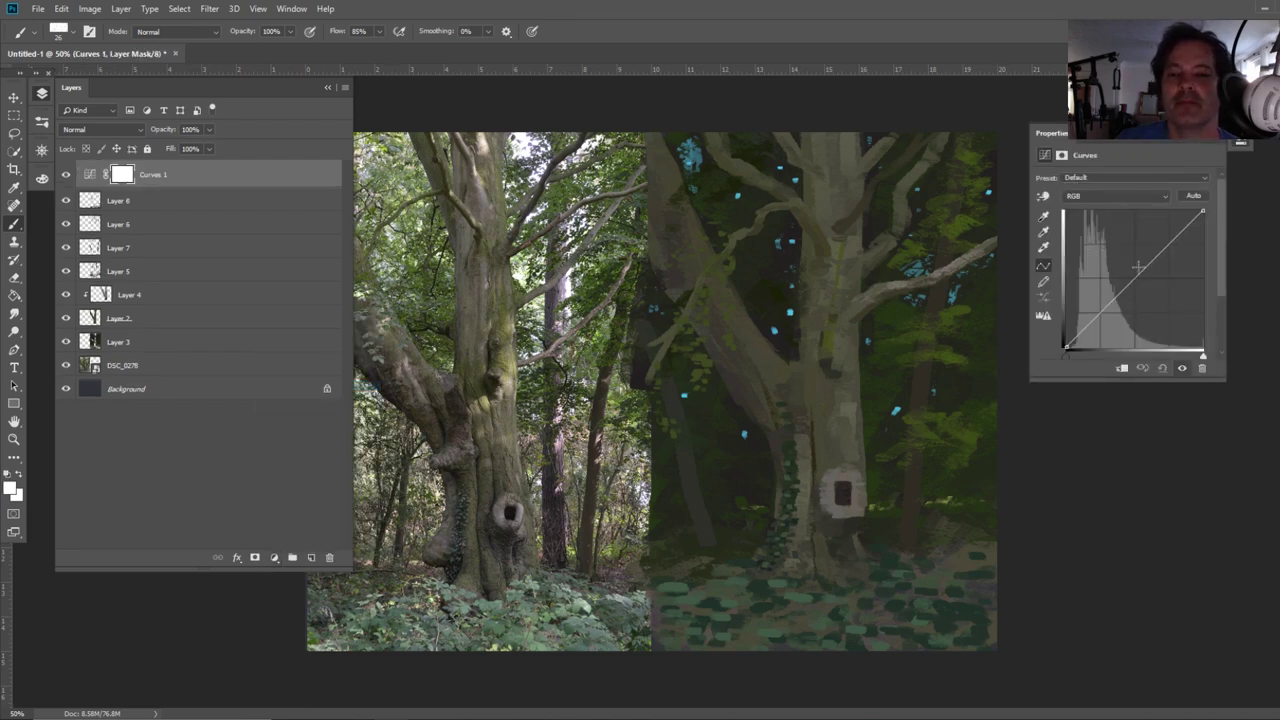
drag(1138, 272, 1137, 266)
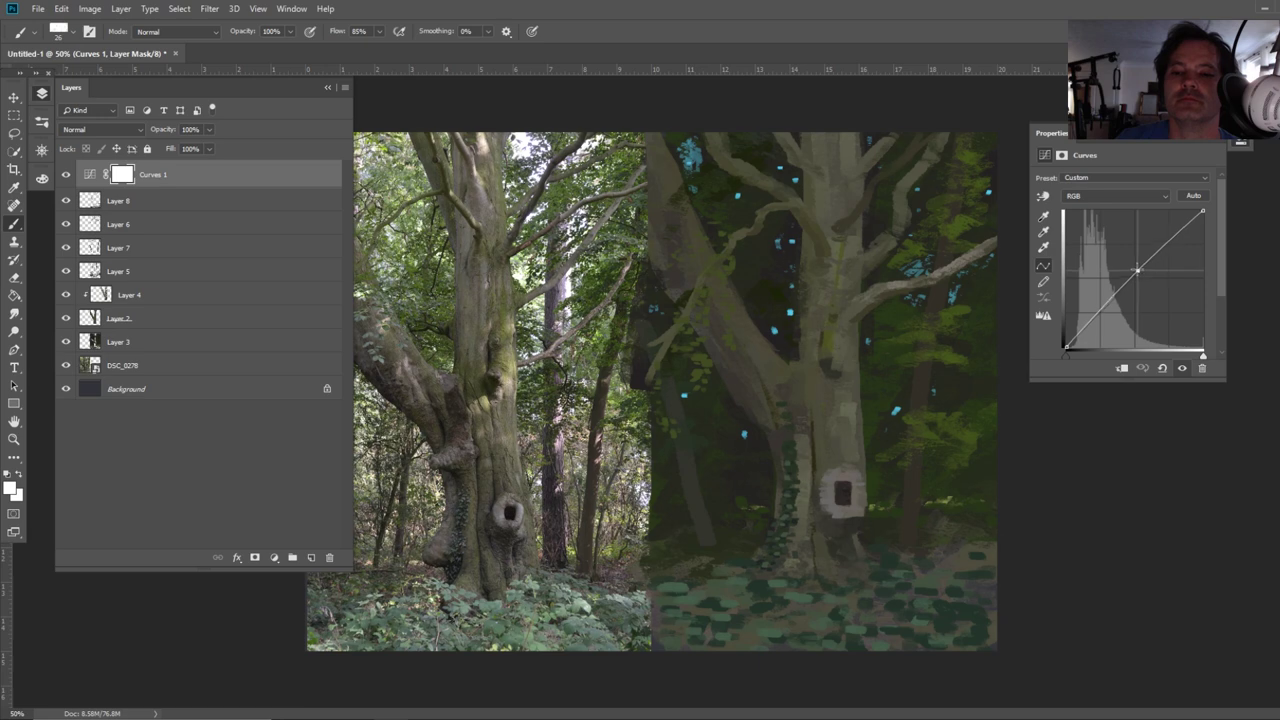
Warm the image in the Curves adjustment by raising the red midtones and lowering the blue midtones
click(1110, 192)
click(1110, 221)
drag(1135, 273, 1133, 269)
click(1125, 203)
click(1115, 231)
click(1120, 200)
click(1123, 241)
drag(1137, 278, 1139, 290)
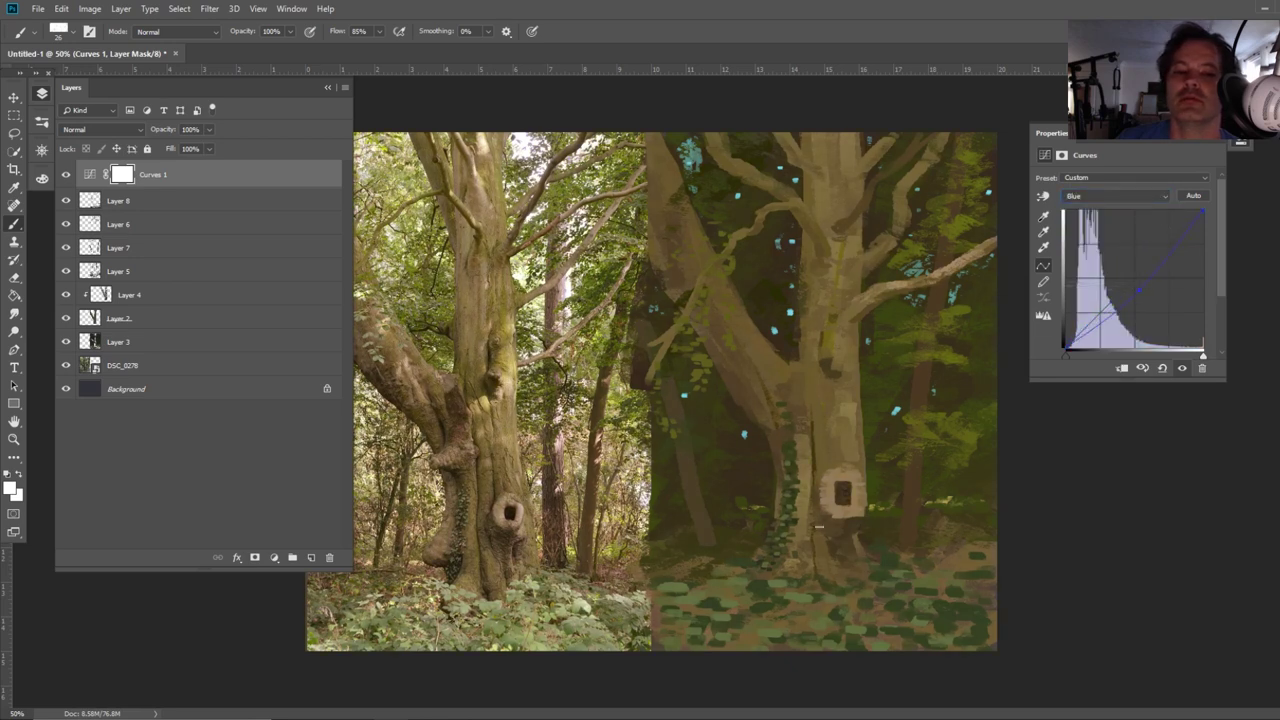
click(1240, 143)
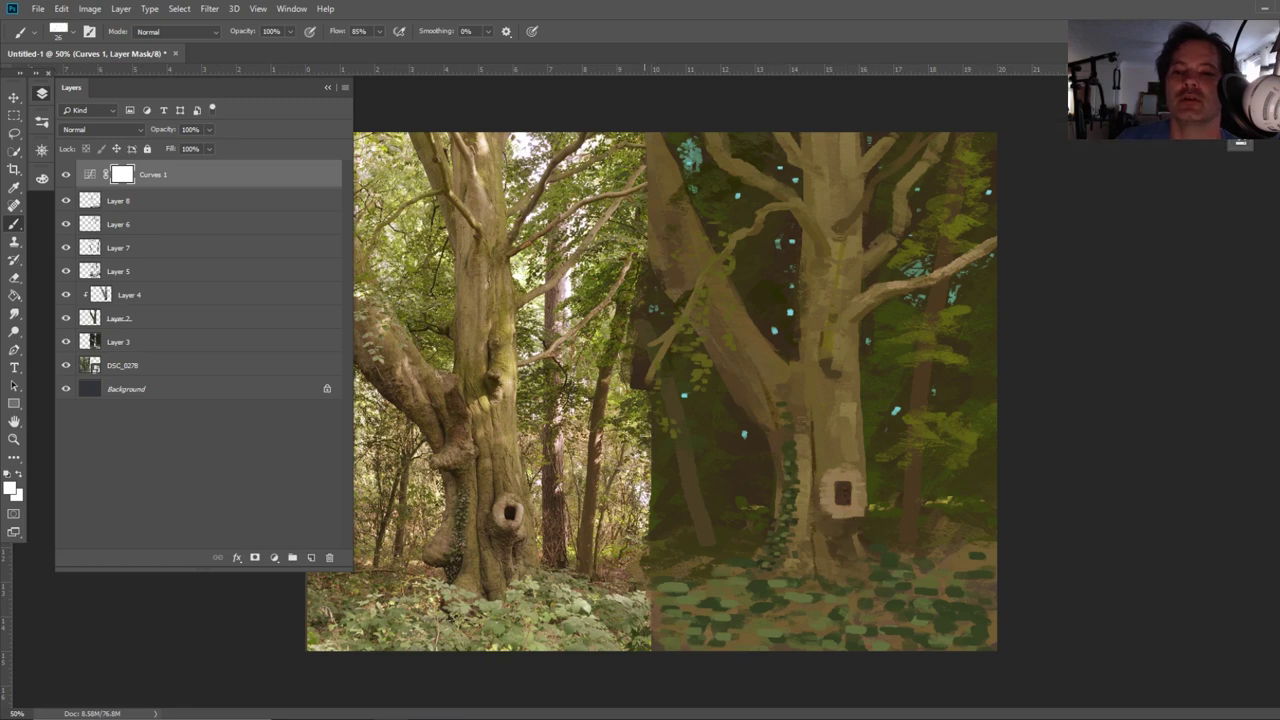
Fill the Curves 1 layer mask with black #000000 using the Paint Bucket to hide the warm adjustment
click(14, 295)
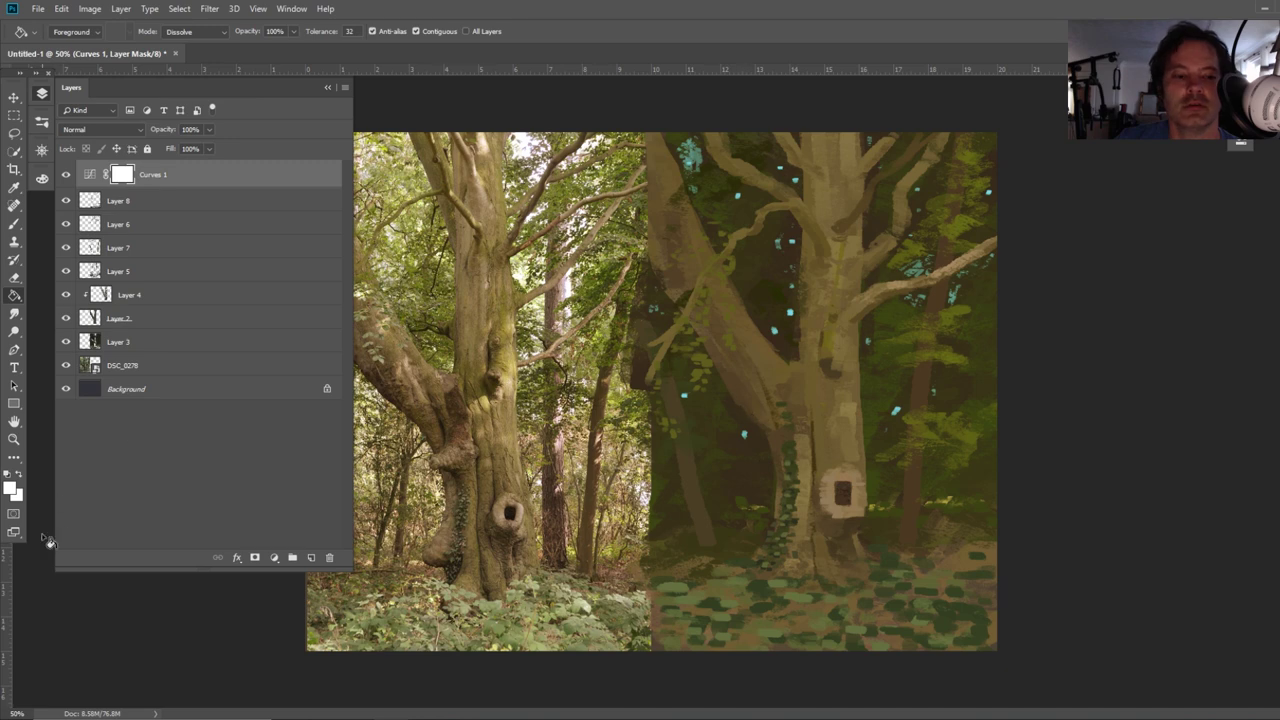
click(11, 488)
text(000000)
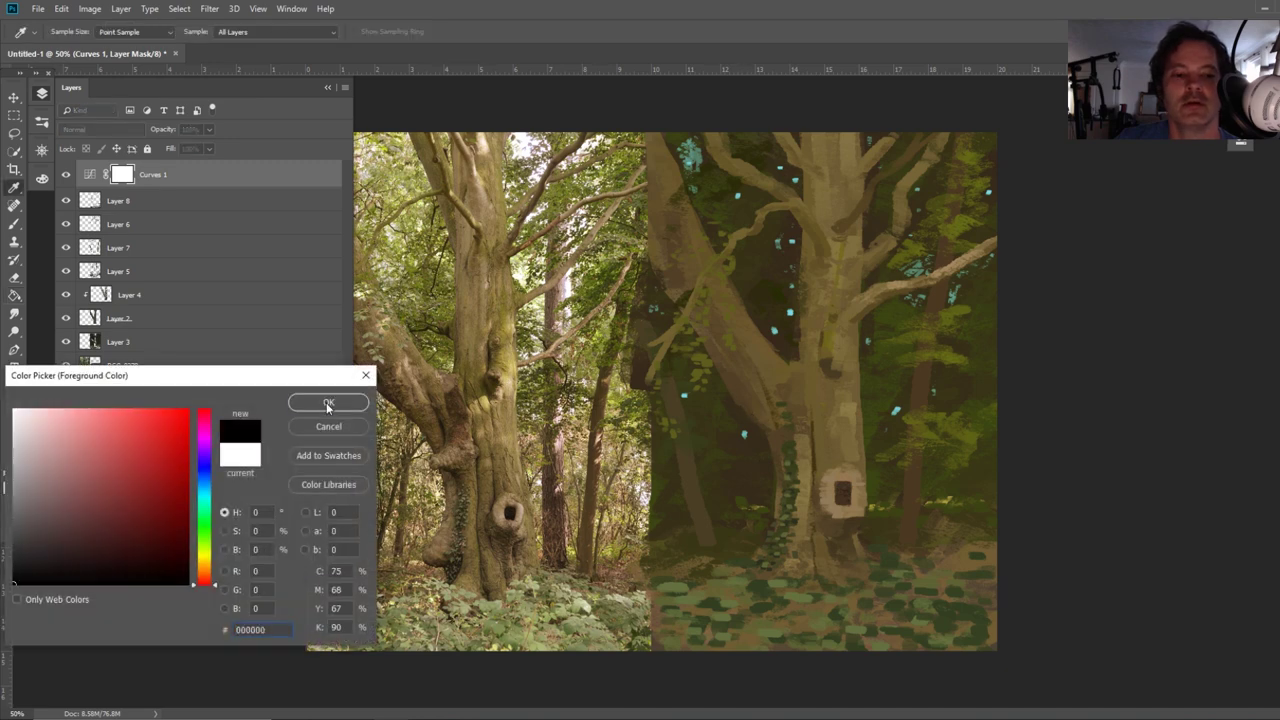
click(328, 405)
click(405, 348)
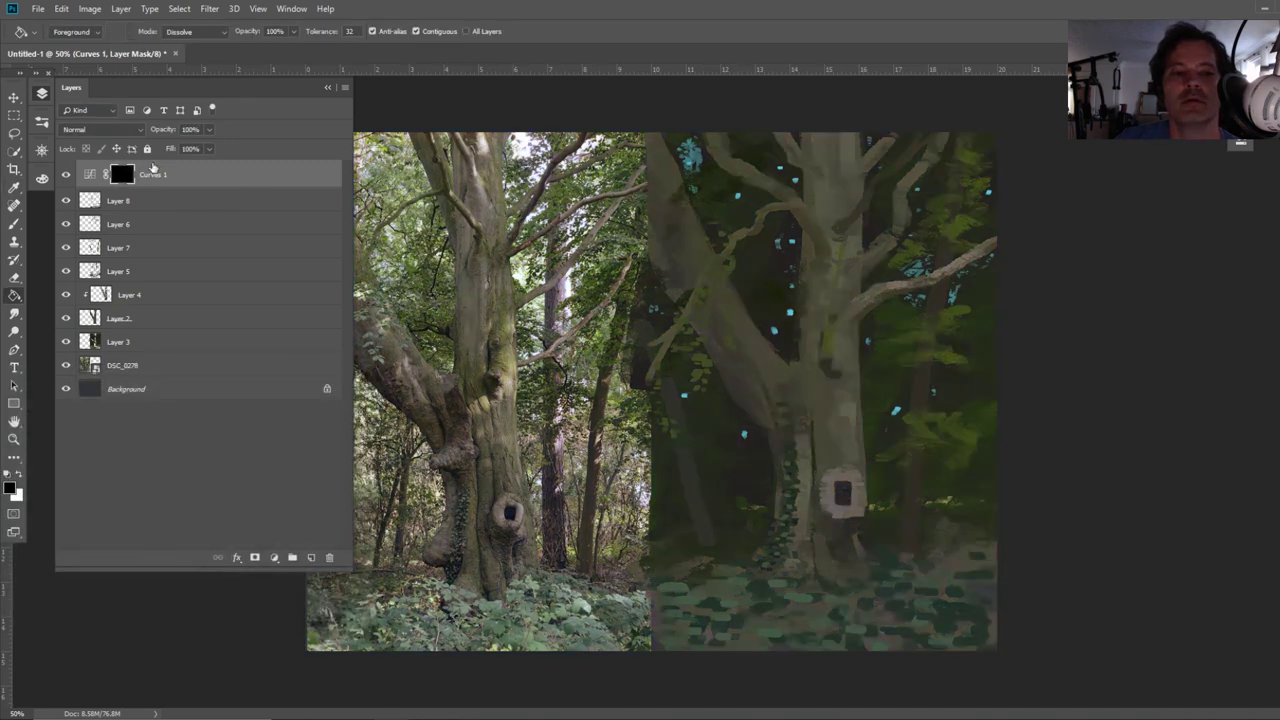
Set the foreground to white #ffffff and brush a warm highlight strip into the mask on the trunk above the hollow
click(13, 227)
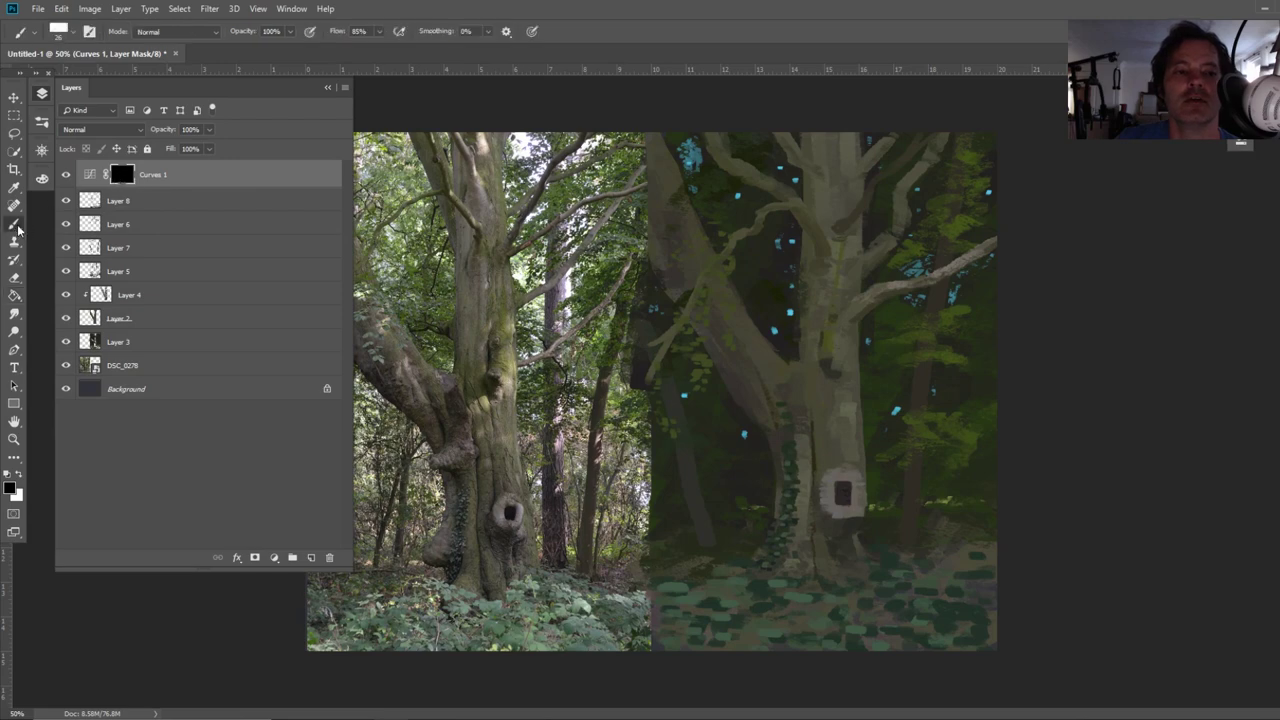
click(8, 488)
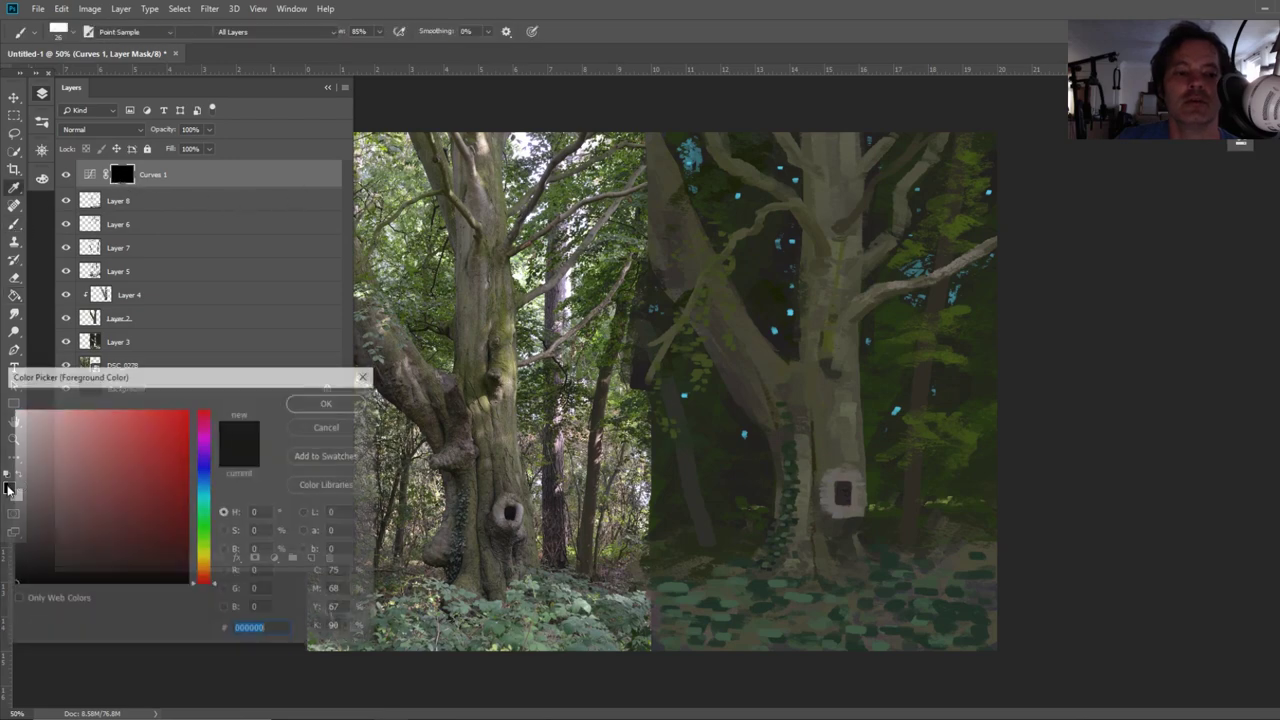
text(ffffff)
click(323, 404)
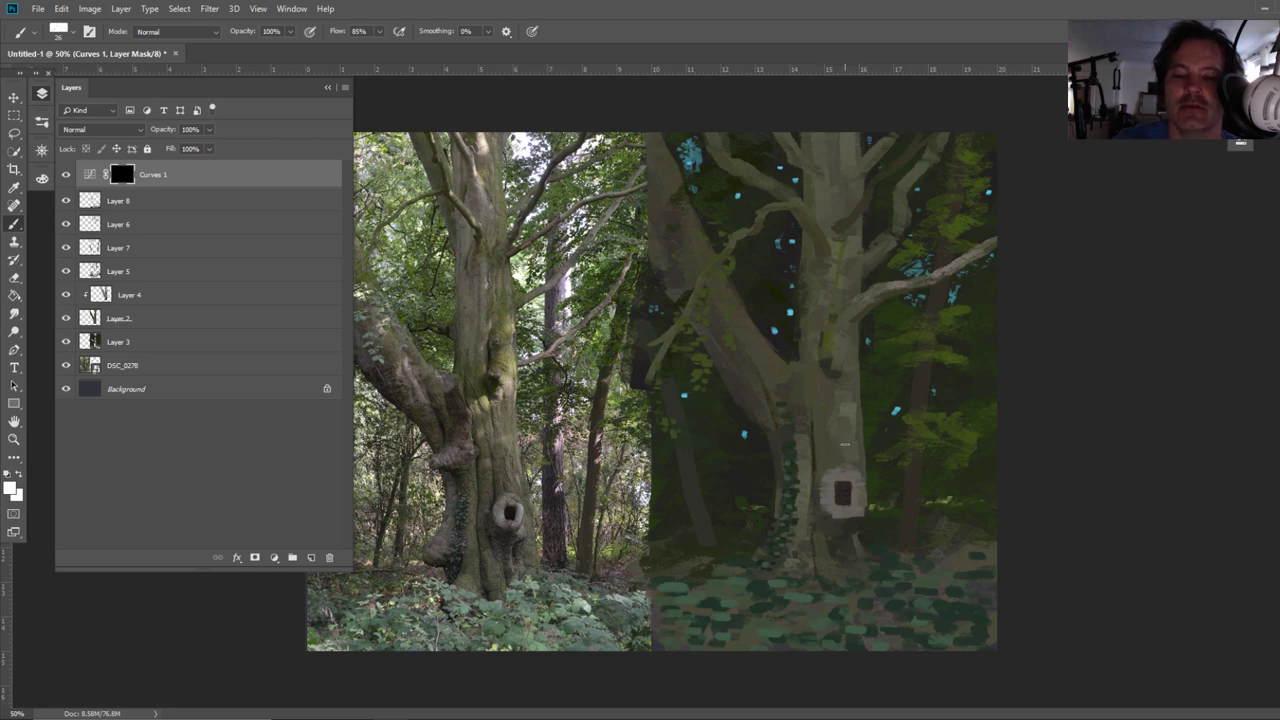
mouse_move(851, 429)
mouse_down()
mouse_move(852, 450)
mouse_move(852, 388)
mouse_move(841, 464)
mouse_move(856, 462)
mouse_up()
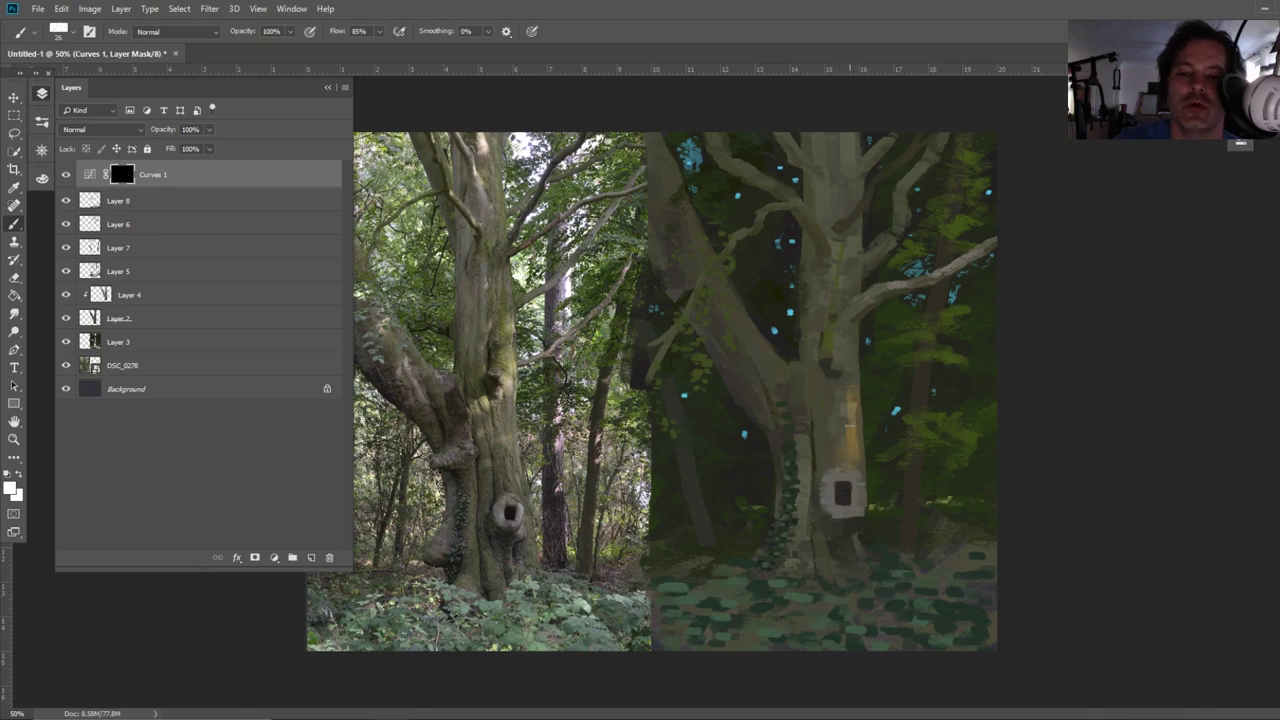
mouse_move(823, 450)
mouse_down()
mouse_move(821, 410)
mouse_move(831, 444)
mouse_up()
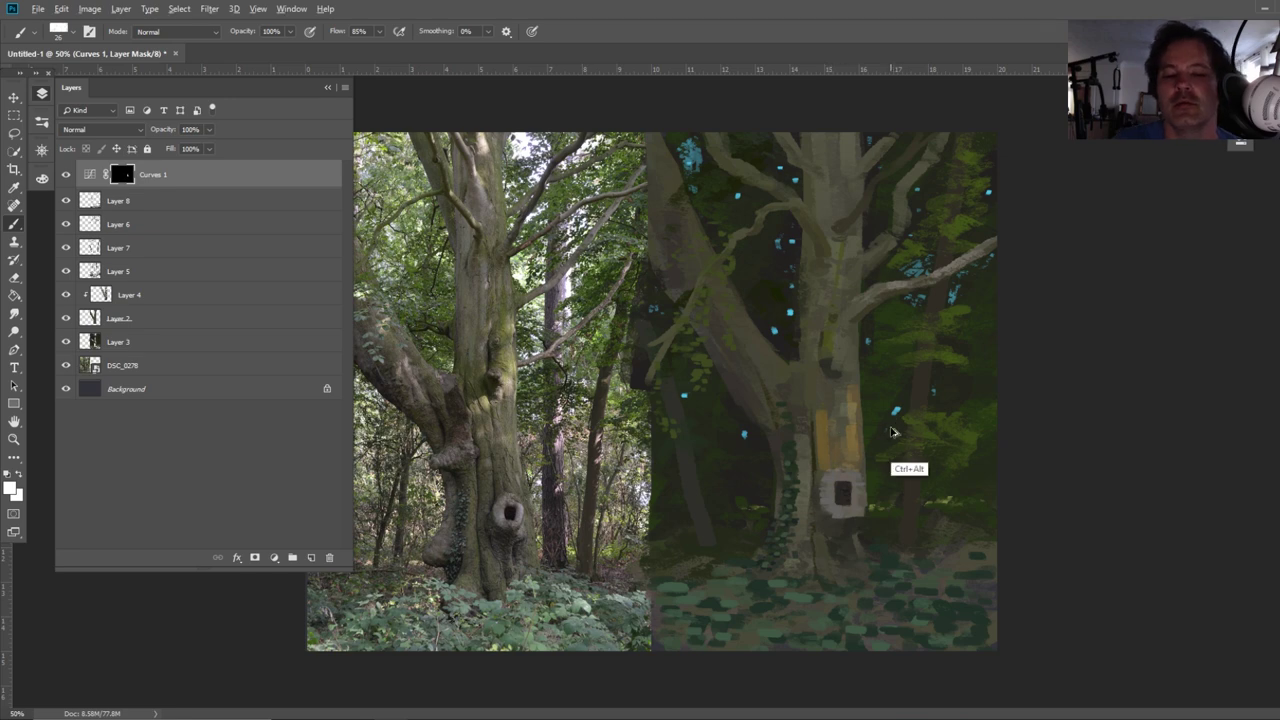
key(ctrl+z)
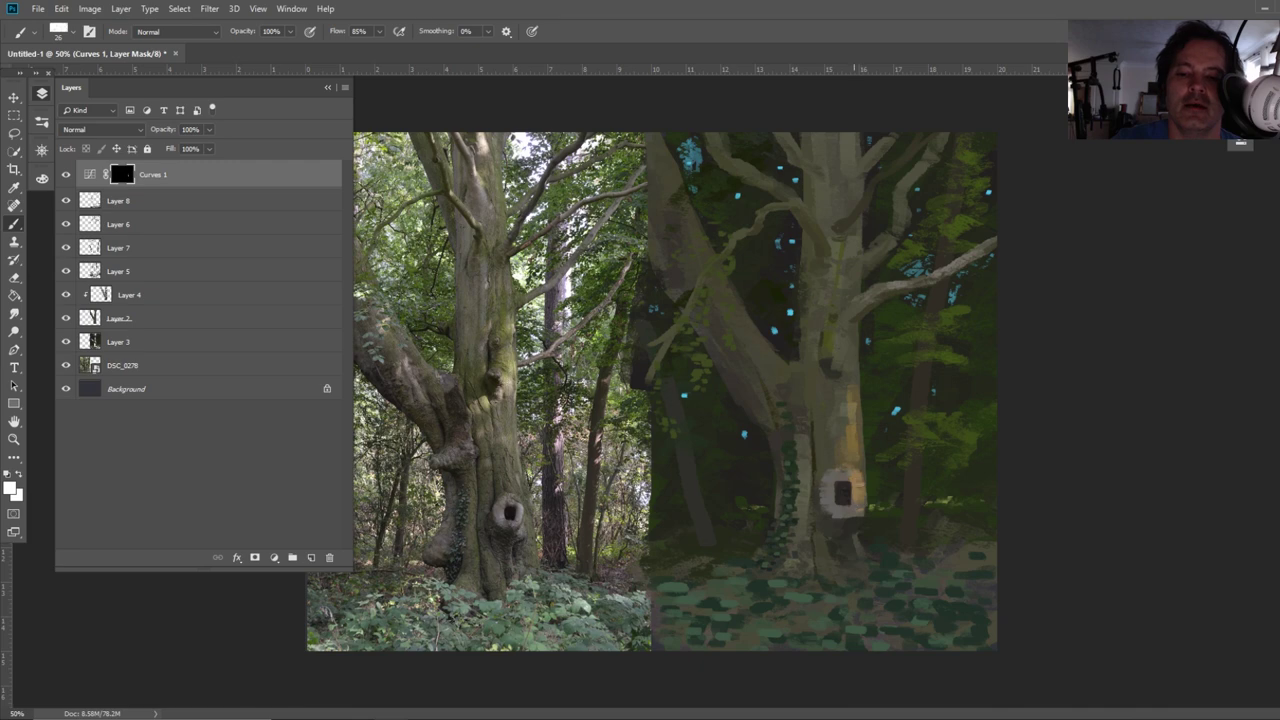
Reveal the warm adjustment around the rim of the tree hollow, finishing its edge with a 21 px eraser
click(825, 492)
drag(831, 508, 844, 510)
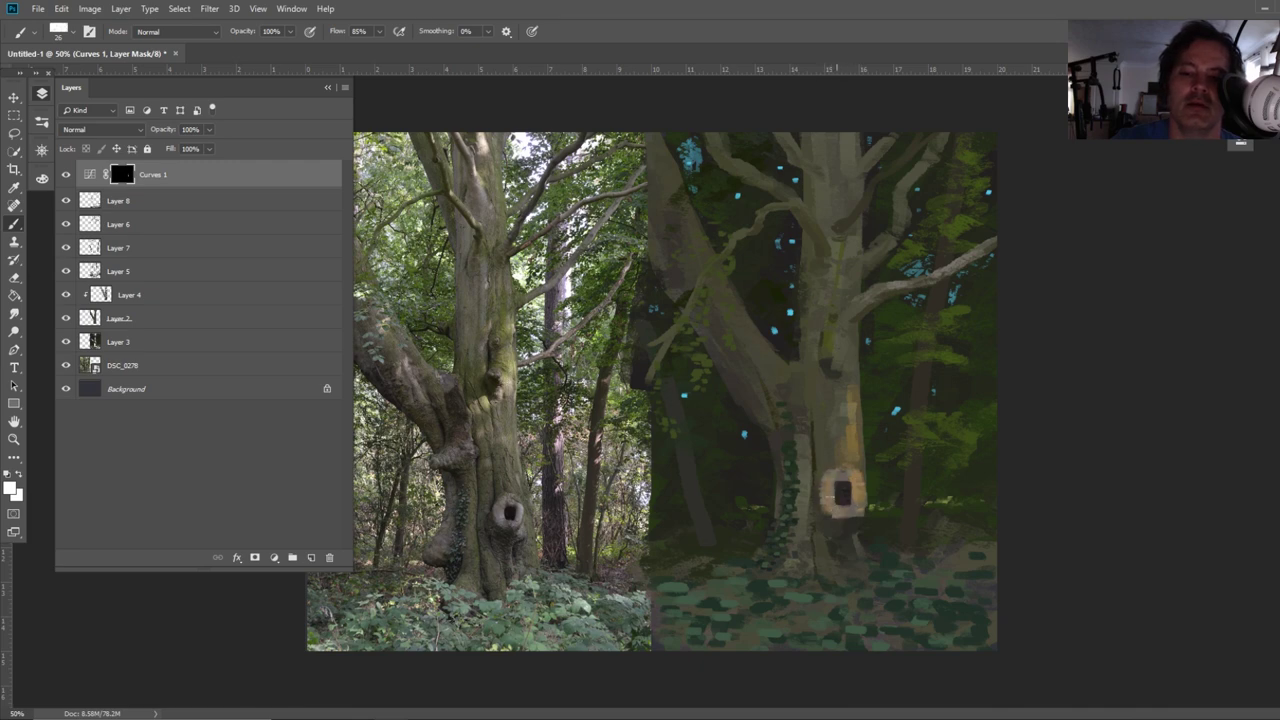
key(e)
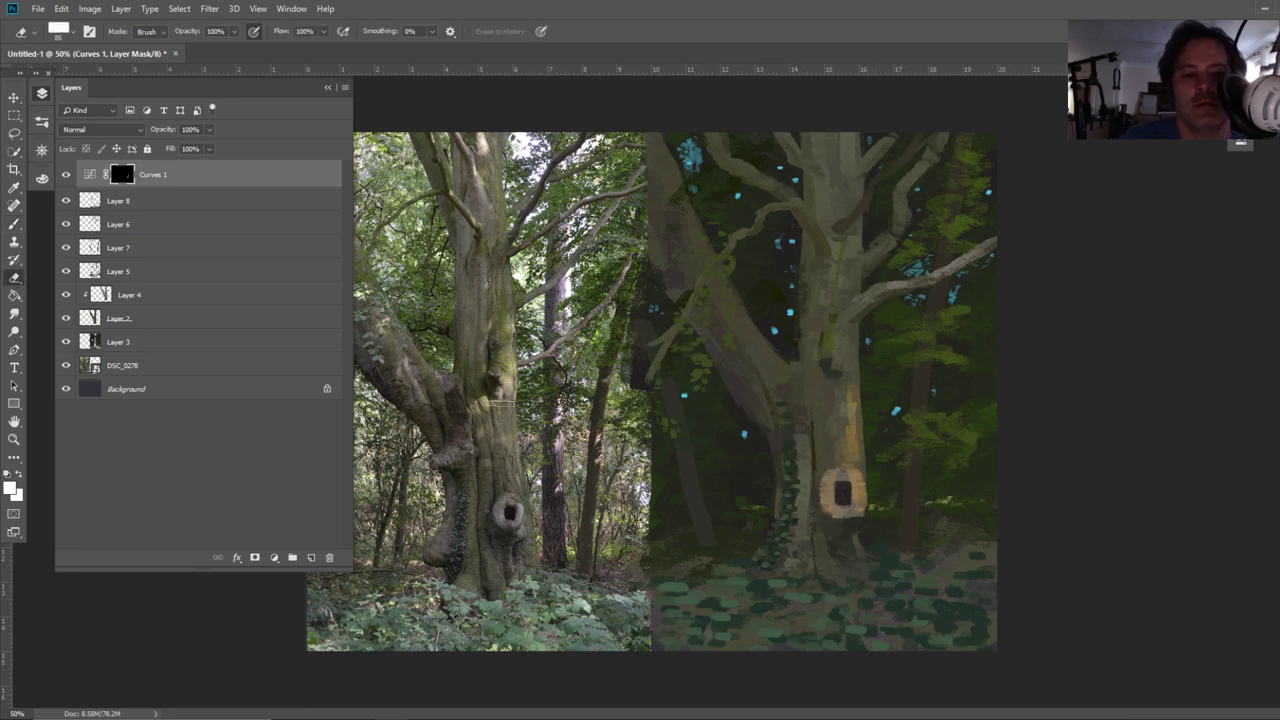
drag(868, 496, 852, 506)
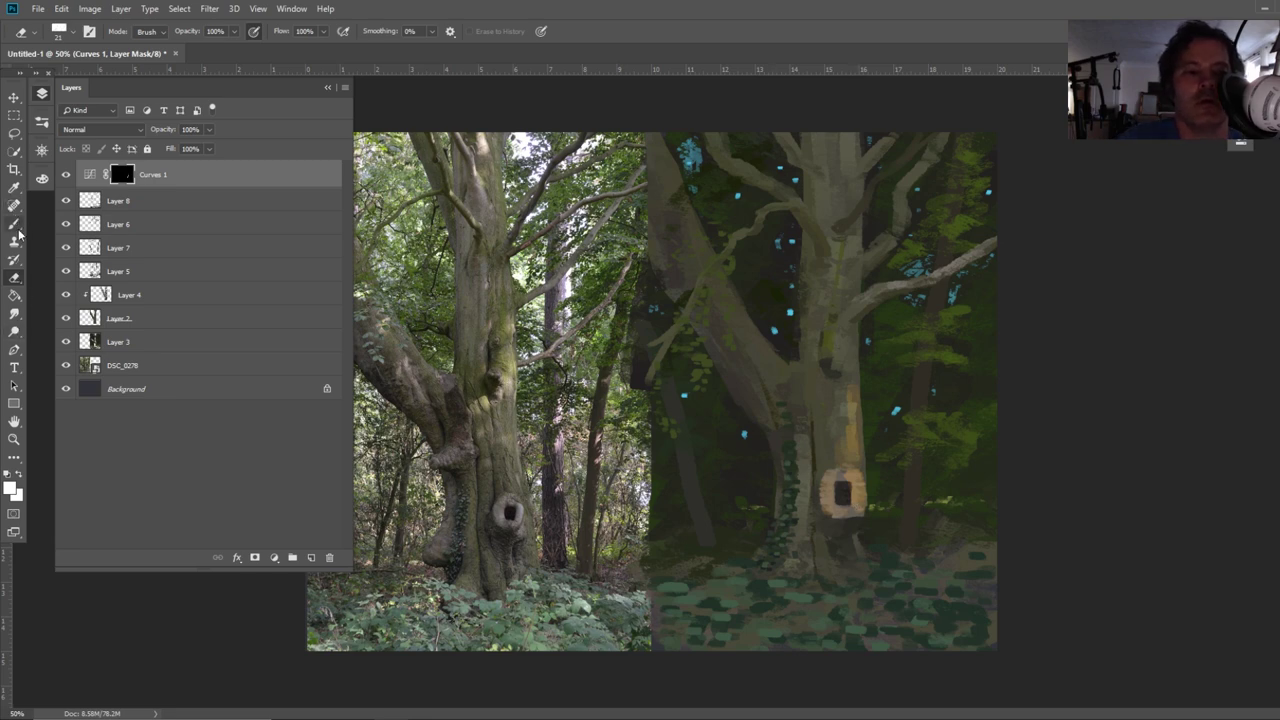
Set the foreground to black and brush the warm tint away from parts of the hollow's rim on the mask
key(i)
click(11, 487)
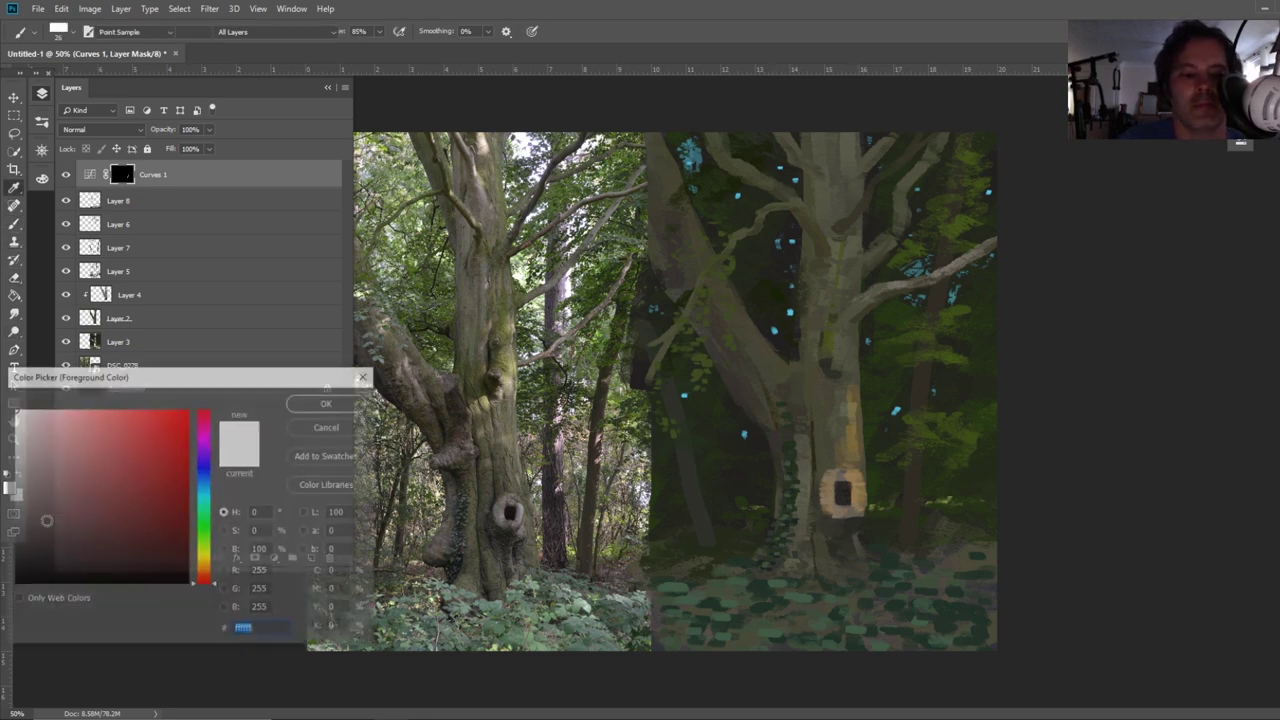
click(114, 563)
click(318, 402)
key(b)
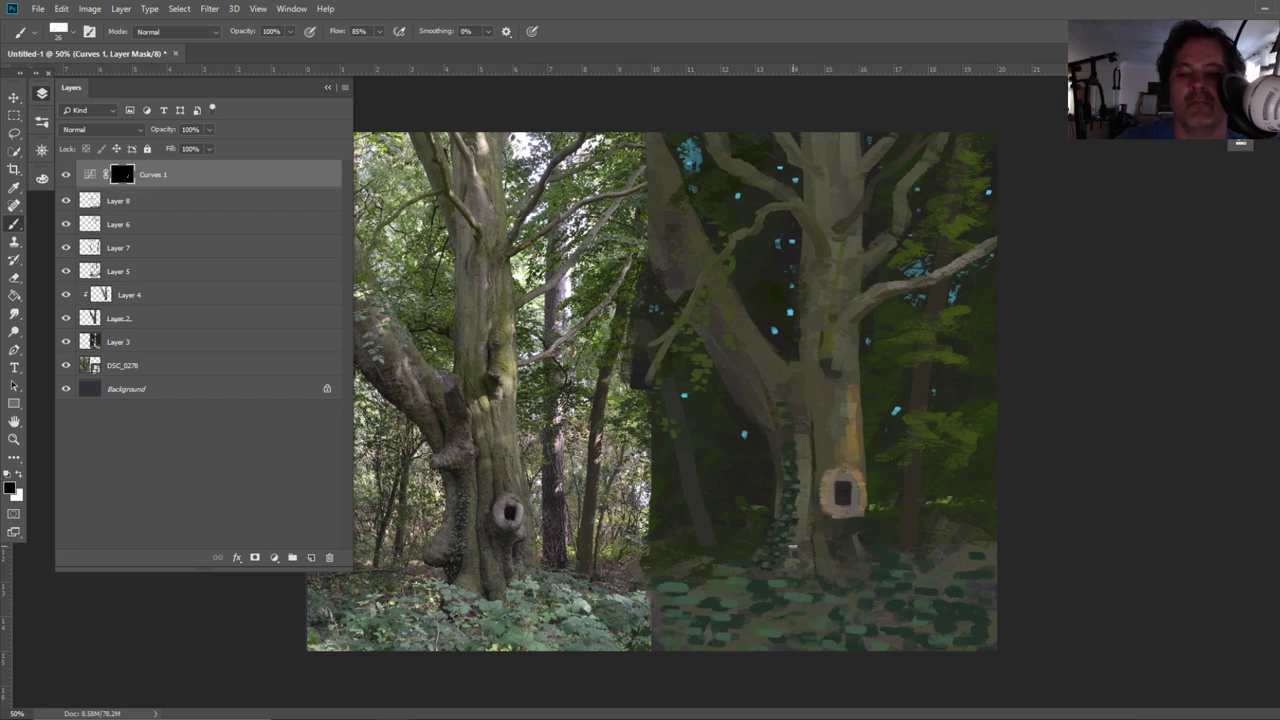
Erase the Curves 1 mask to reveal warm highlights along the main trunk, its forks, the slanted limb and scattered leaves
click(16, 277)
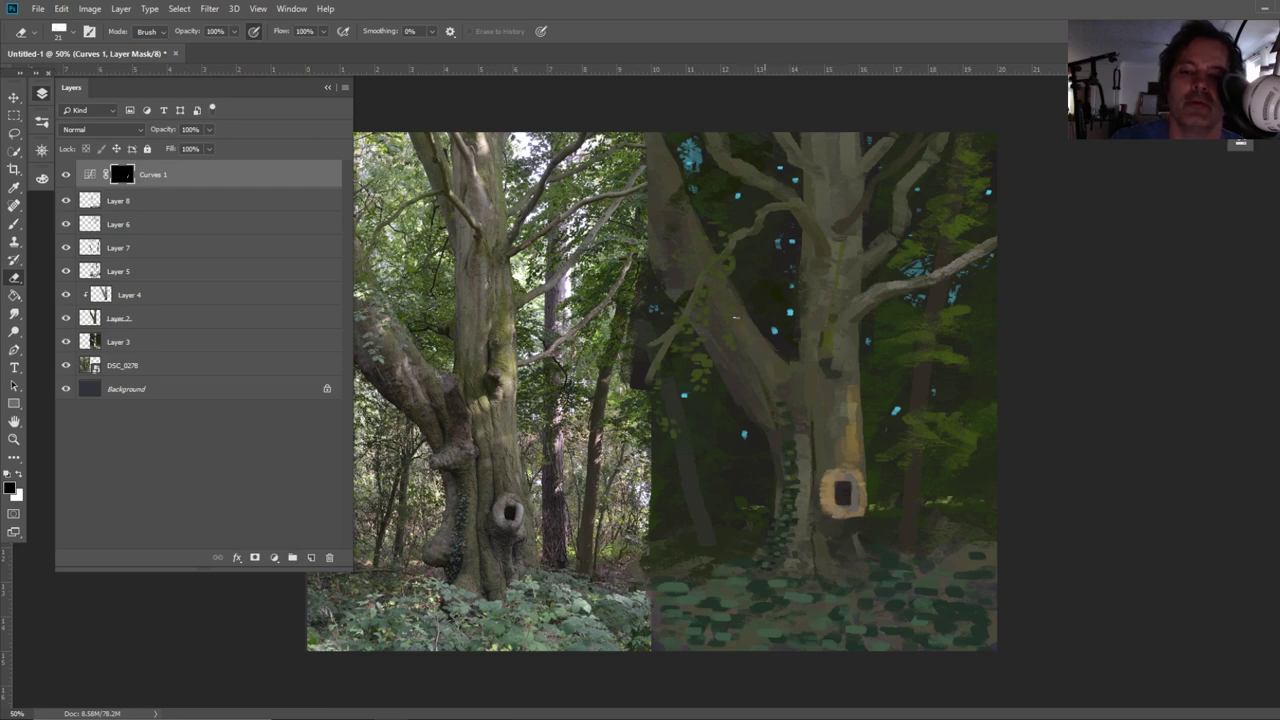
mouse_move(765, 378)
mouse_down()
mouse_move(751, 332)
mouse_move(778, 370)
mouse_up()
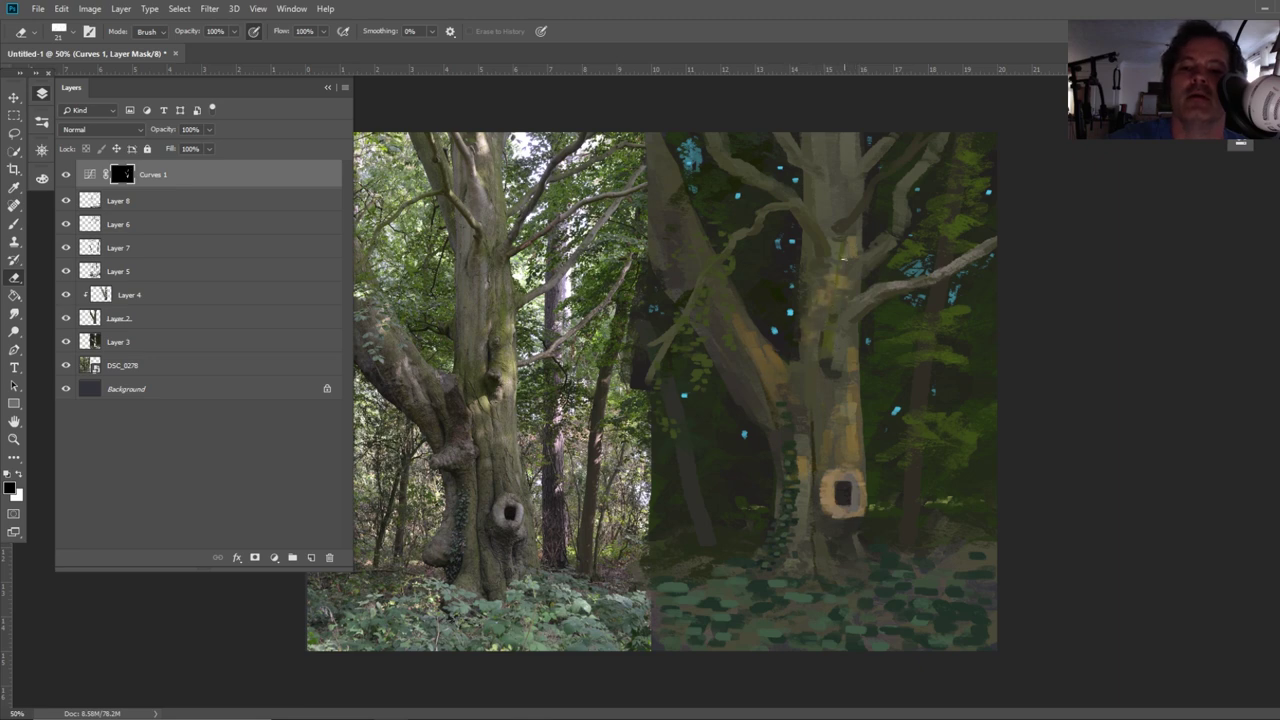
mouse_move(857, 256)
mouse_down()
mouse_move(857, 230)
mouse_move(876, 248)
mouse_up()
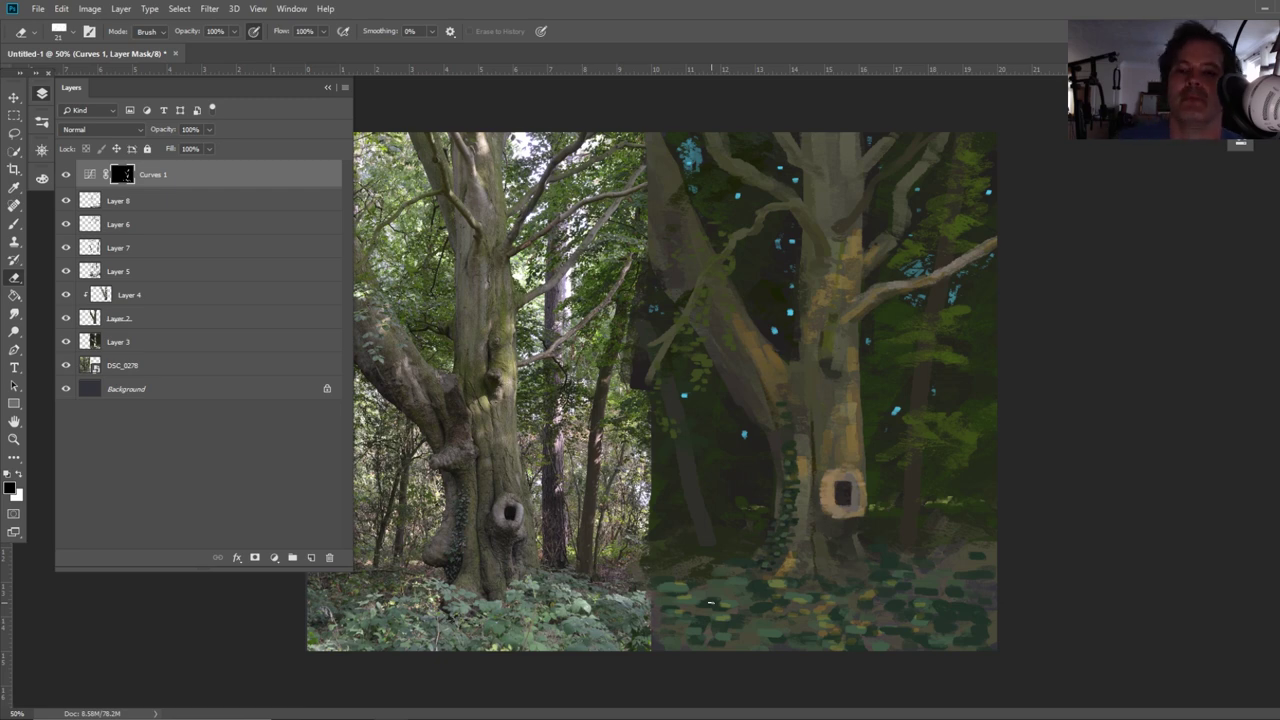
drag(692, 226, 698, 210)
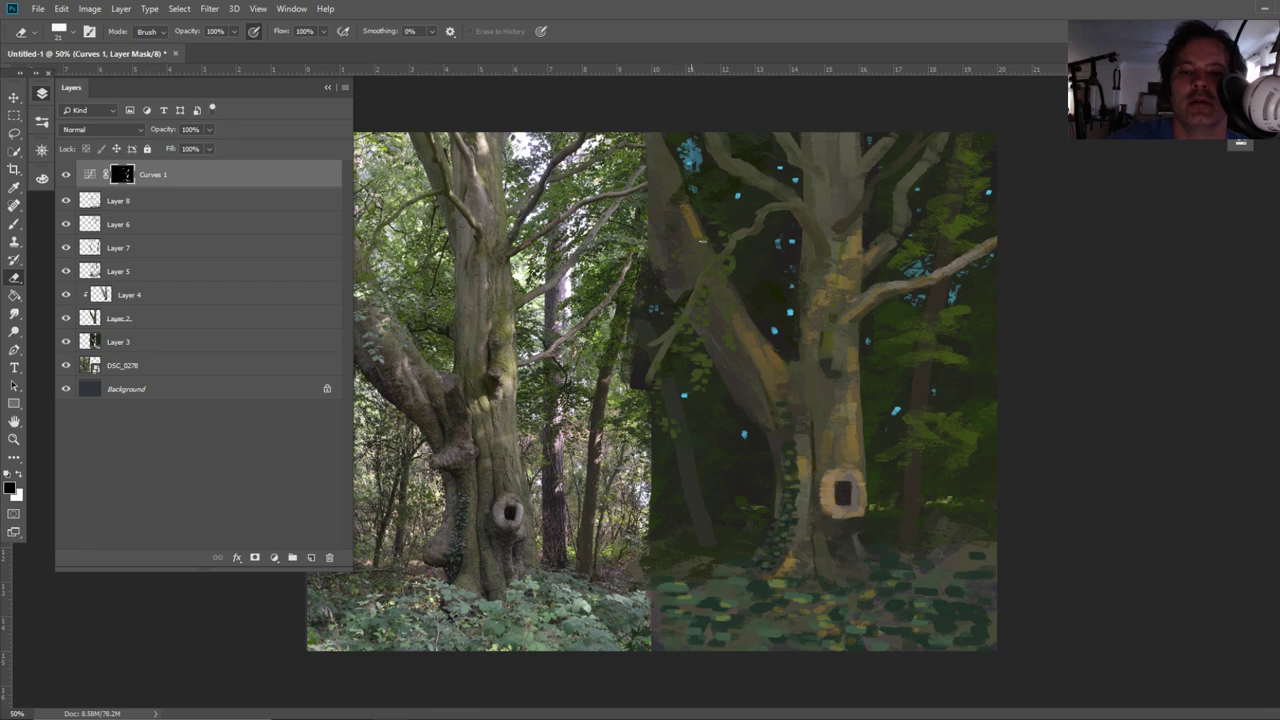
drag(650, 162, 663, 155)
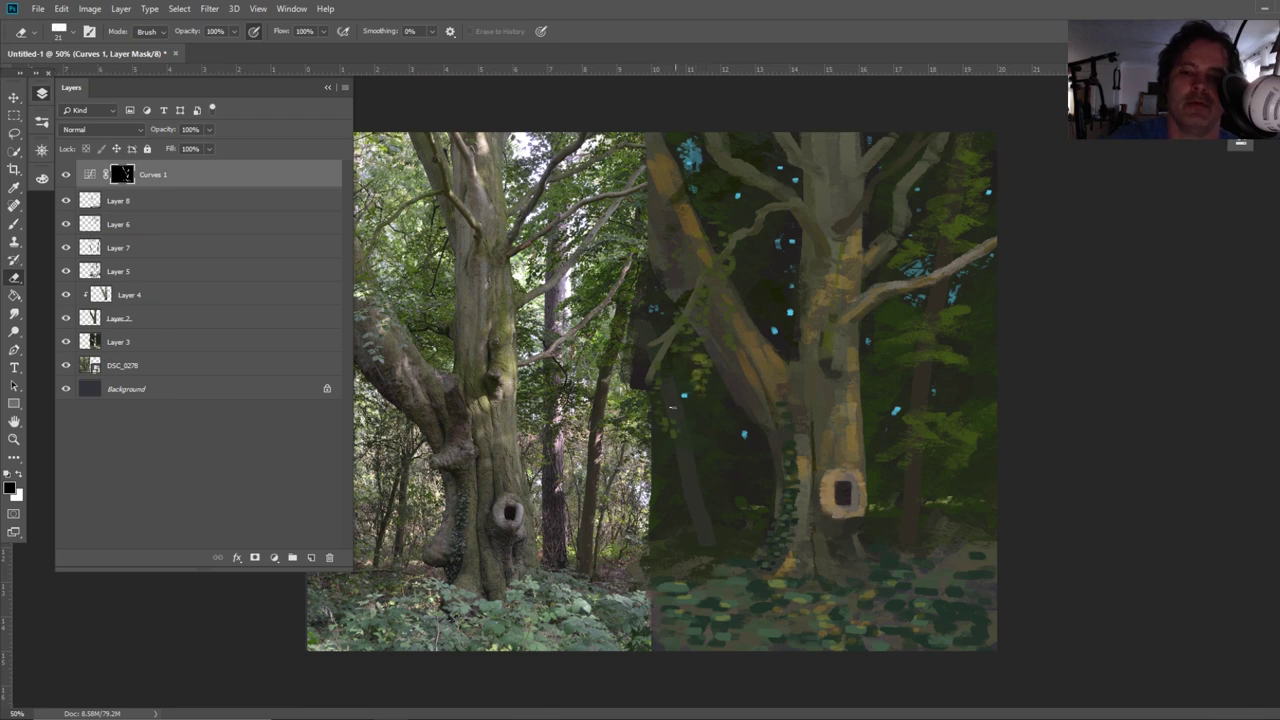
click(14, 187)
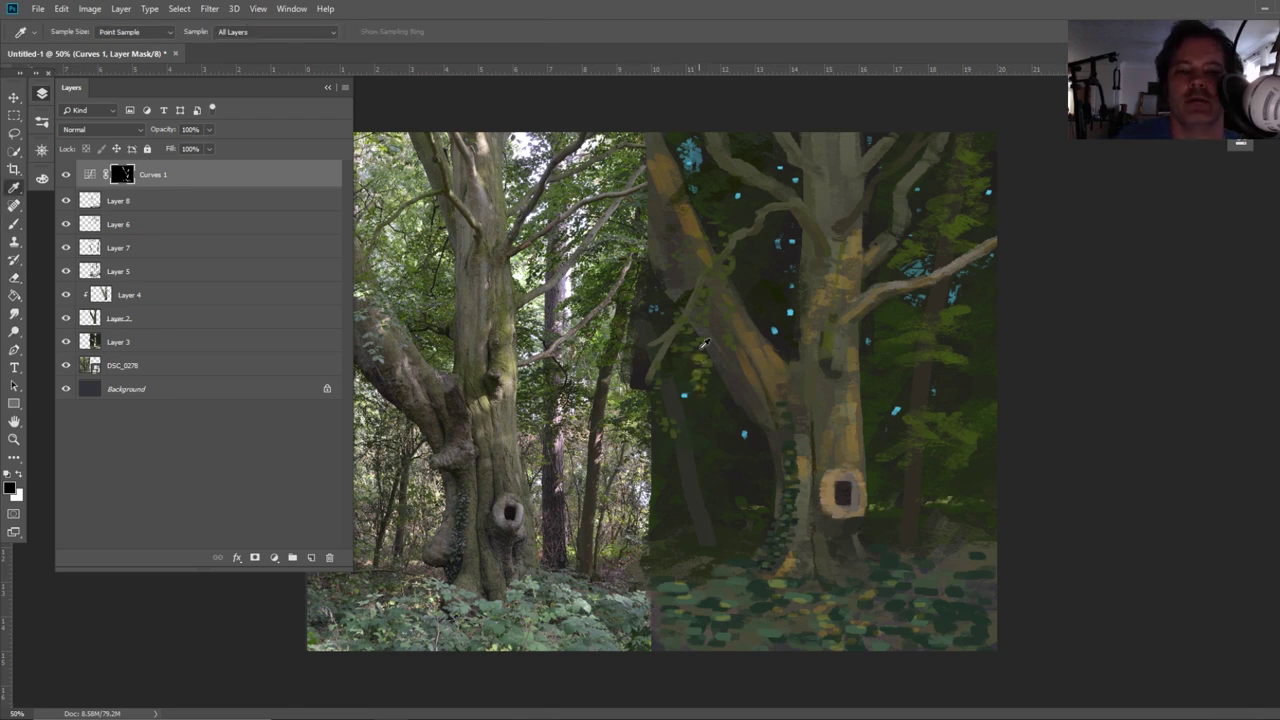
click(705, 349)
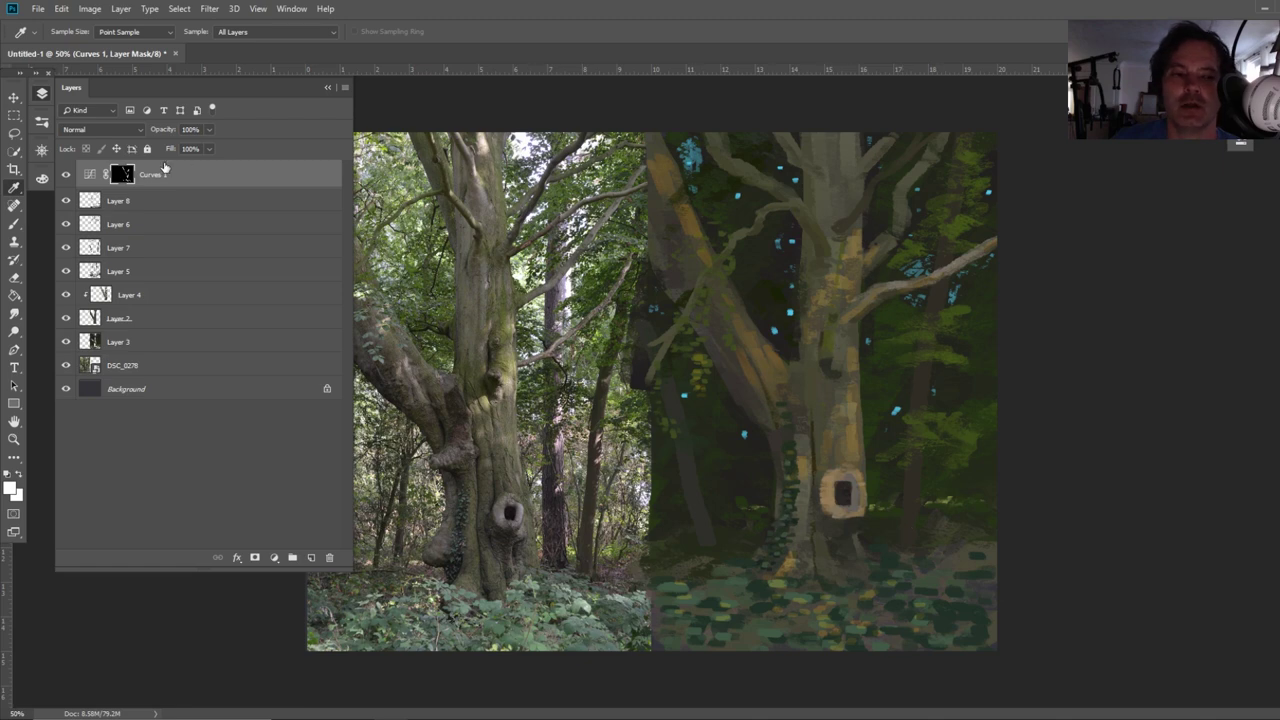
Add a second Curves adjustment layer on top, lower its RGB midtones to darken the image and activate the Paint Bucket tool
click(275, 558)
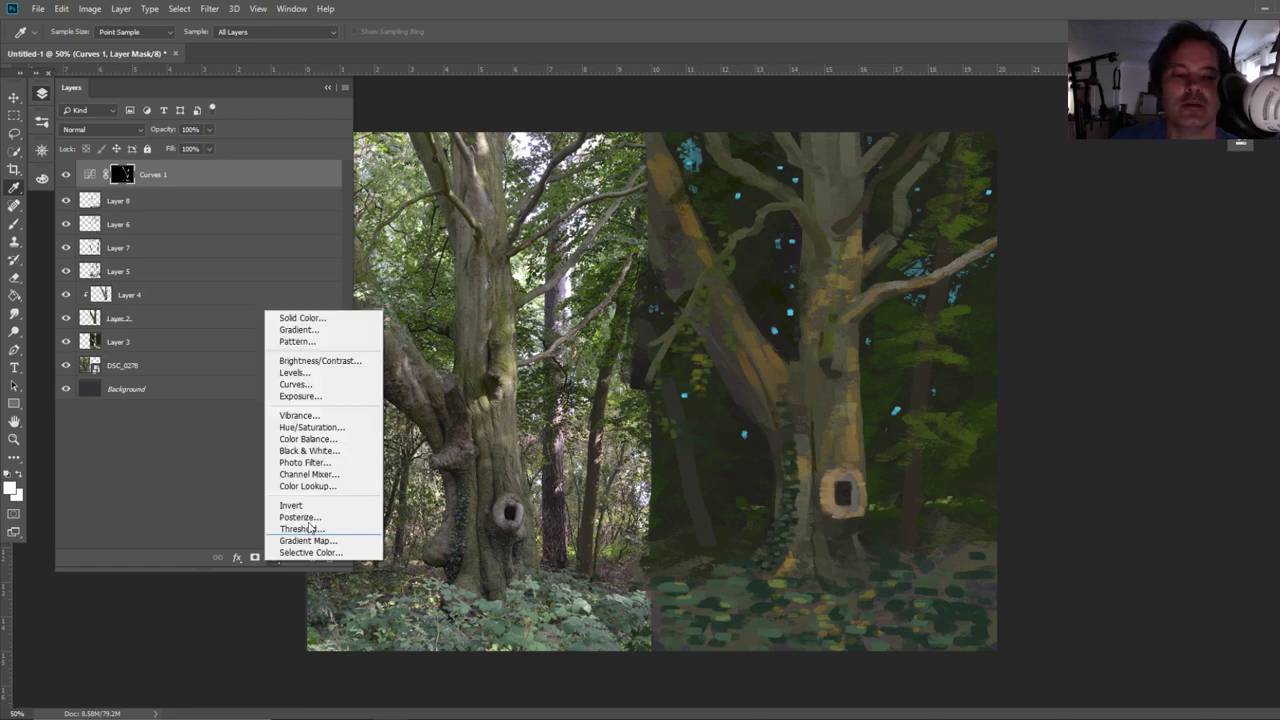
click(325, 386)
drag(1145, 269, 1150, 282)
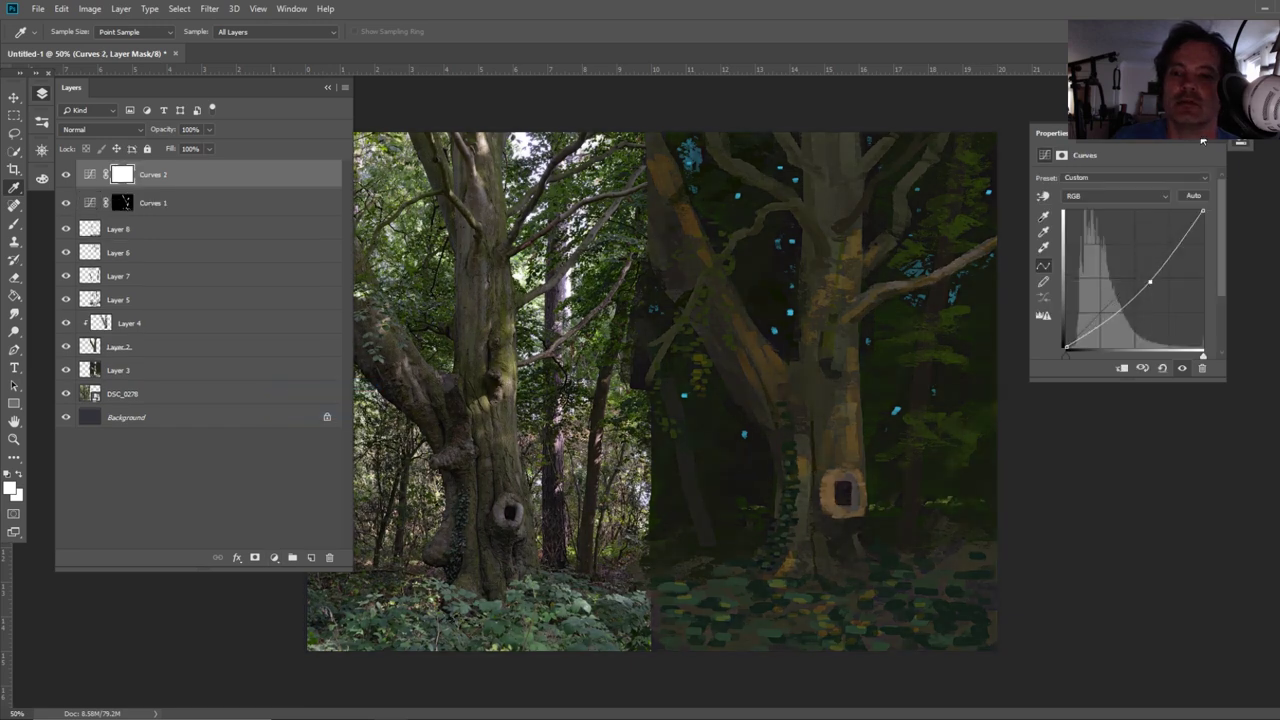
click(1203, 141)
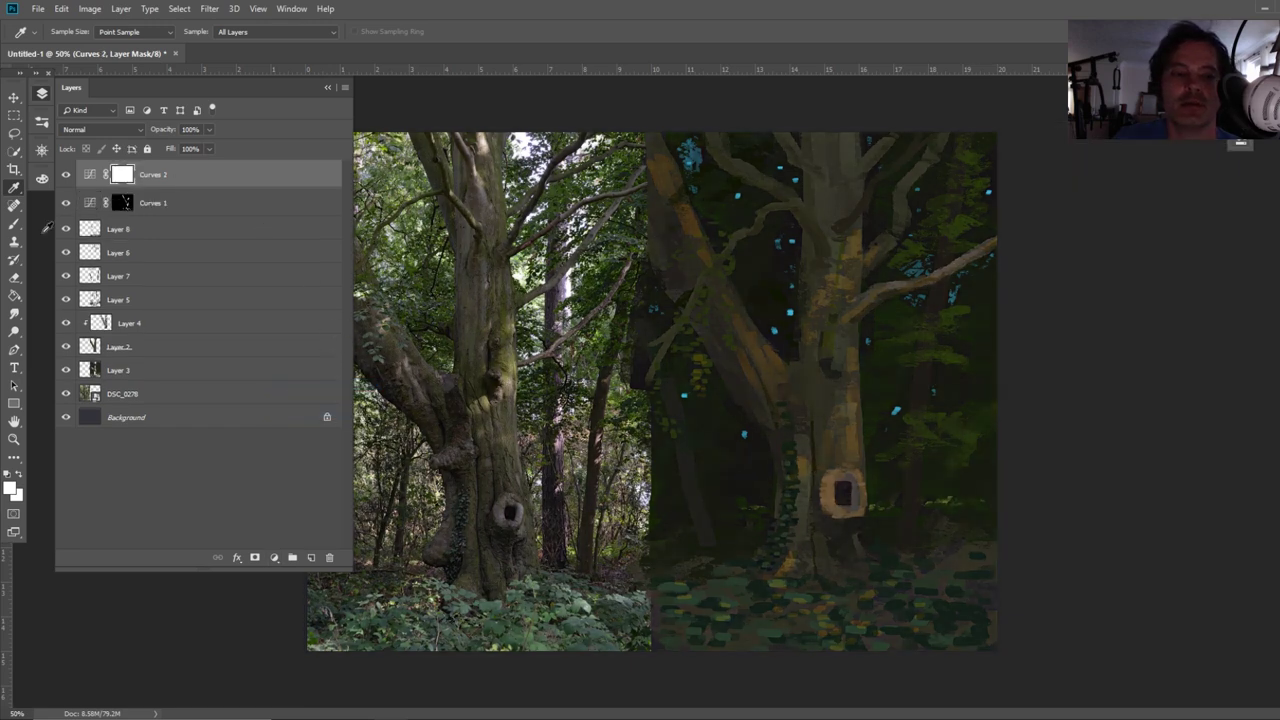
click(14, 296)
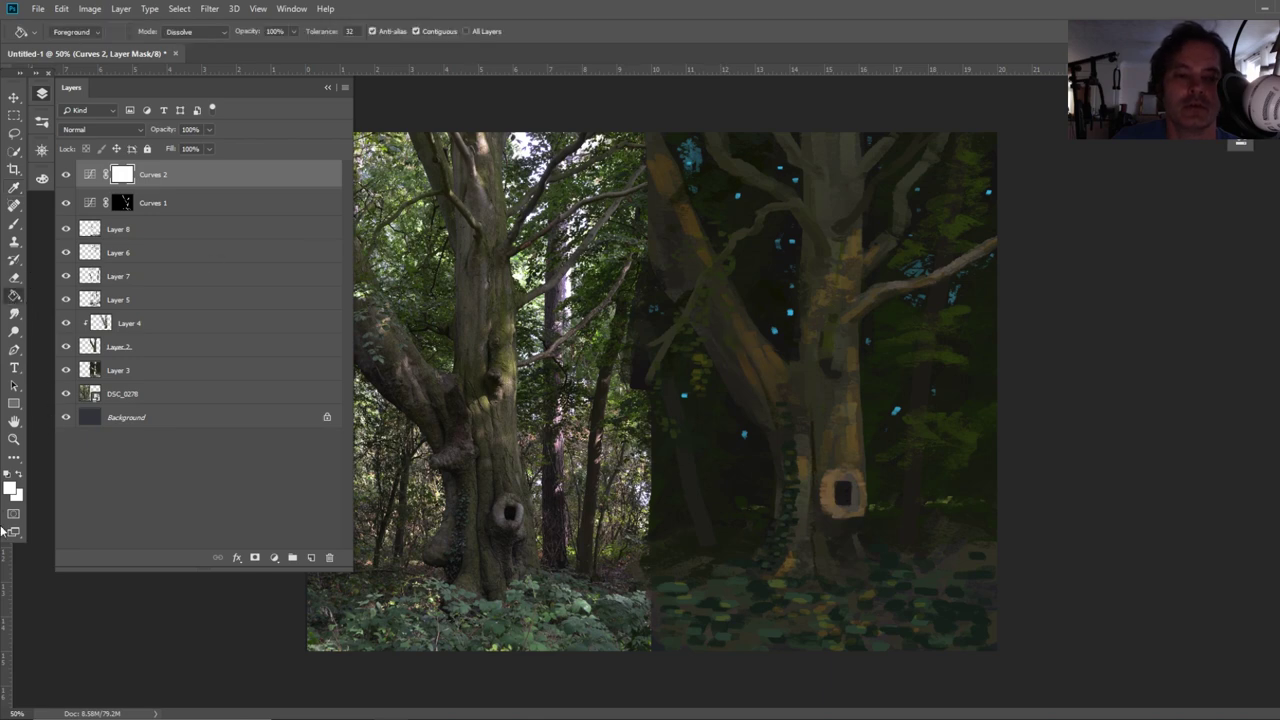
Set the foreground to black and fill the Curves 2 layer mask with it to hide the darkening
click(10, 488)
click(322, 405)
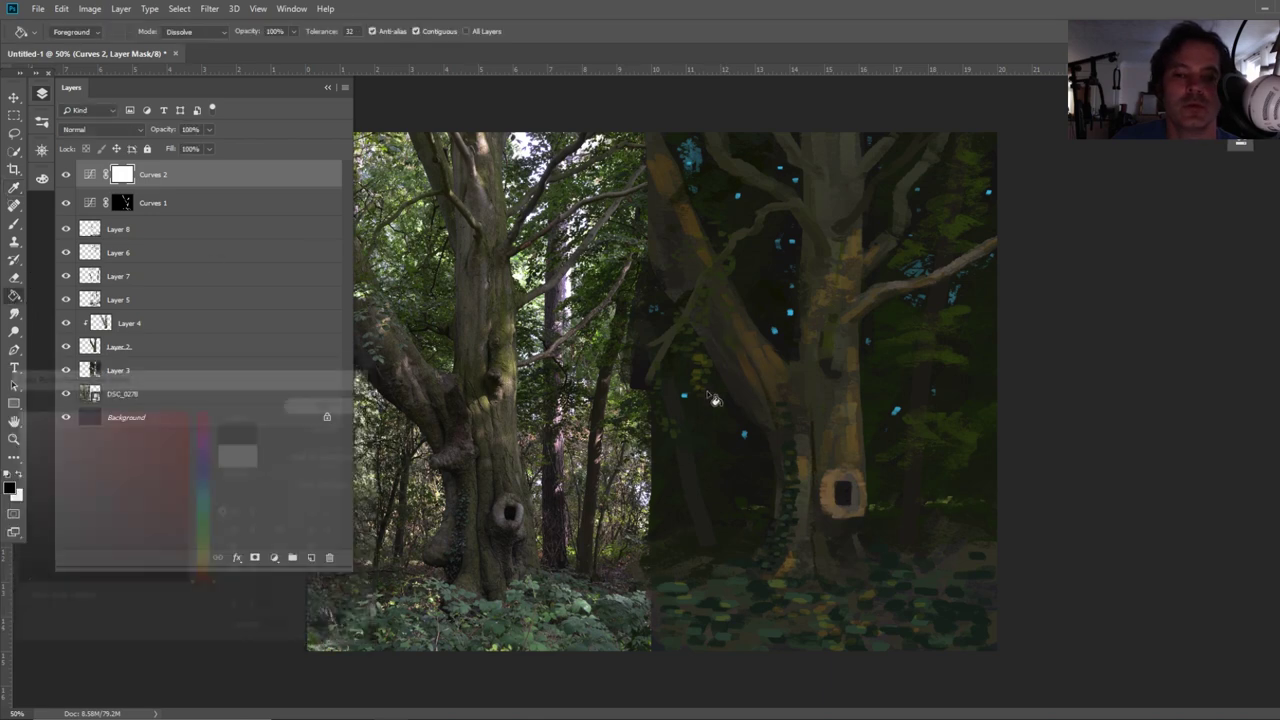
click(689, 395)
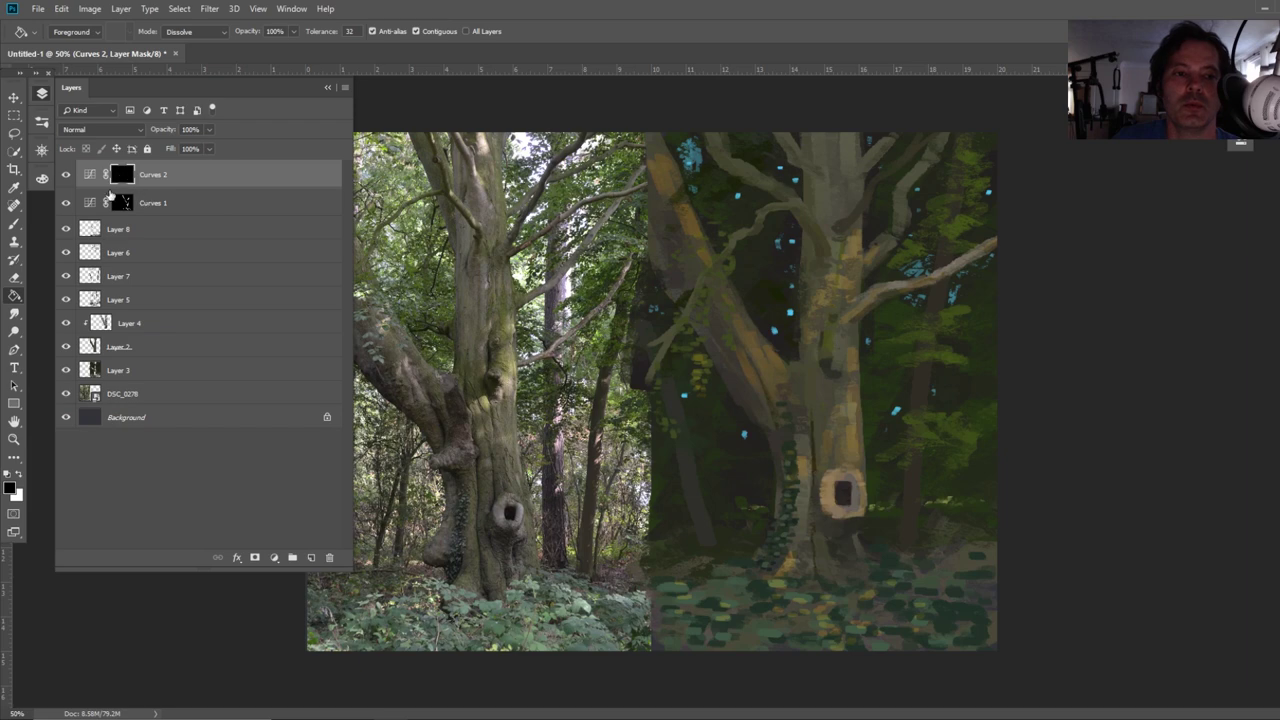
With a 26 px white (ffffff) brush, paint the Curves 2 mask to darken the upper trunk, branches, limb underside and roots
click(14, 225)
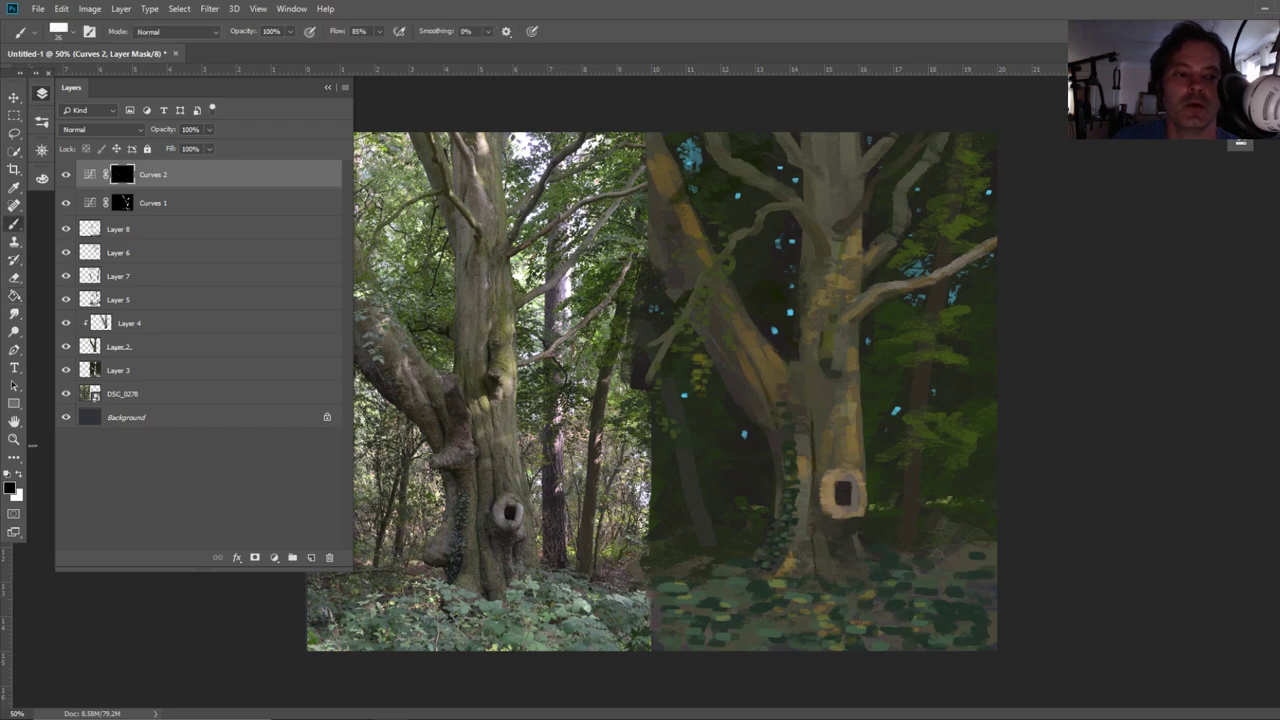
click(10, 488)
text(ffffff)
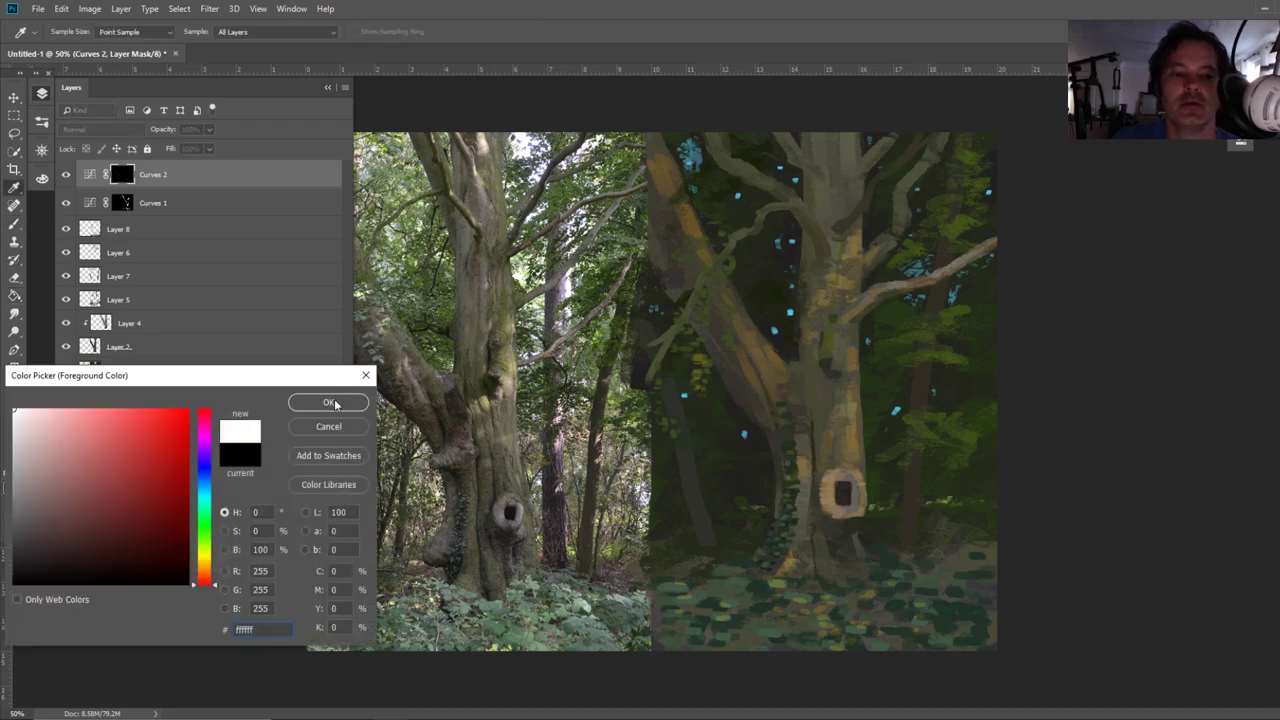
click(330, 403)
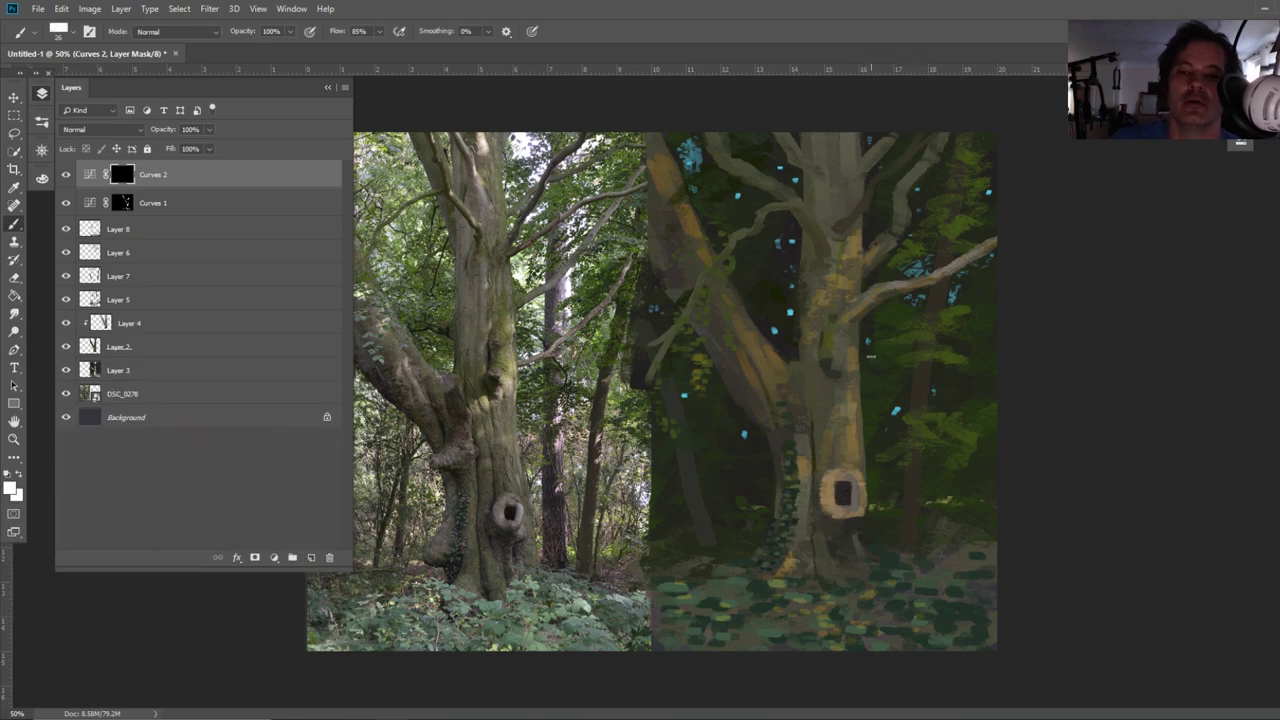
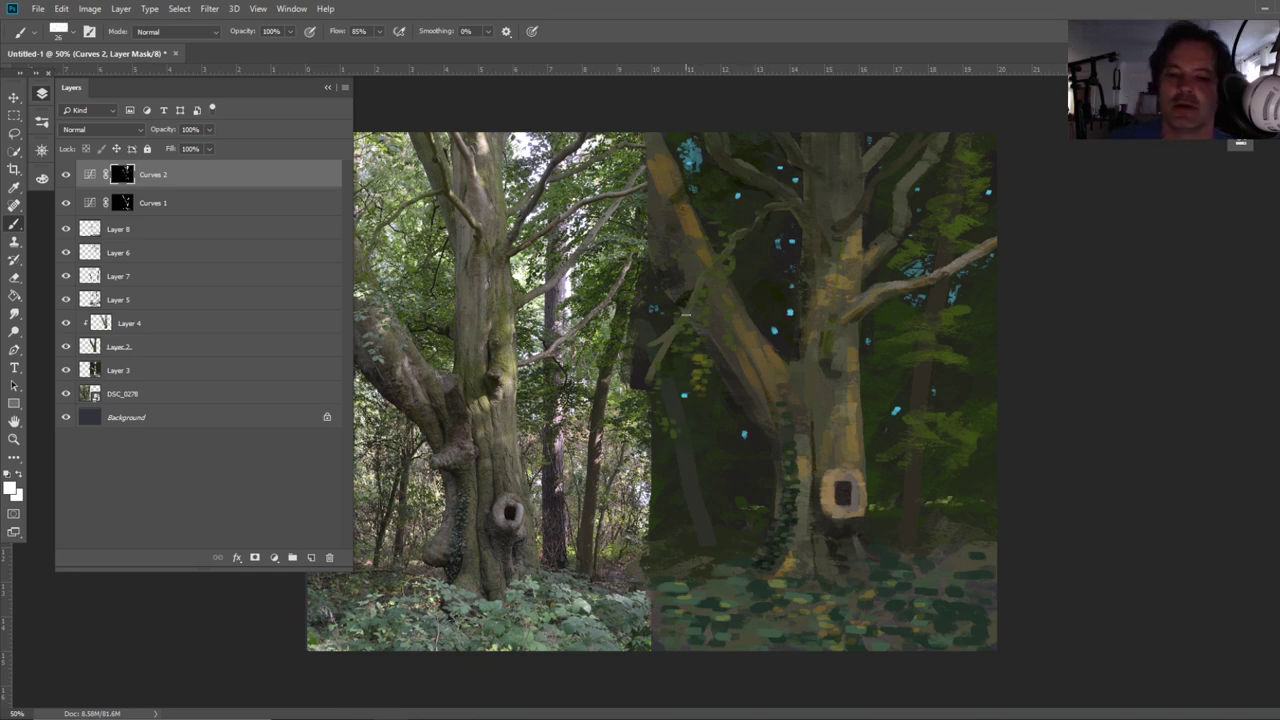
Enlarge the brush to 114 px and darken the ground foliage on both sides of the trunk through the Curves 2 mask
drag(753, 612, 760, 640)
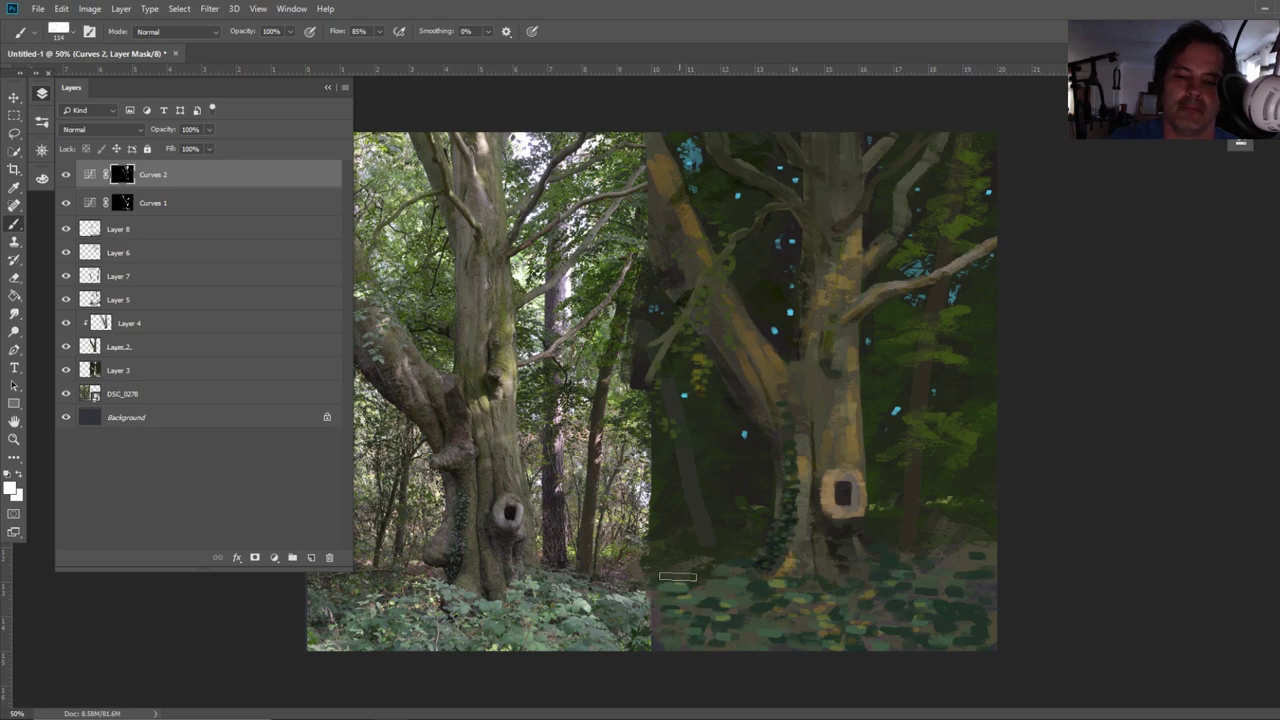
mouse_move(670, 641)
mouse_down()
mouse_move(685, 589)
mouse_move(680, 635)
mouse_move(734, 599)
mouse_move(756, 647)
mouse_move(808, 625)
mouse_move(893, 676)
mouse_move(890, 612)
mouse_move(943, 644)
mouse_move(988, 619)
mouse_move(995, 600)
mouse_move(946, 561)
mouse_up()
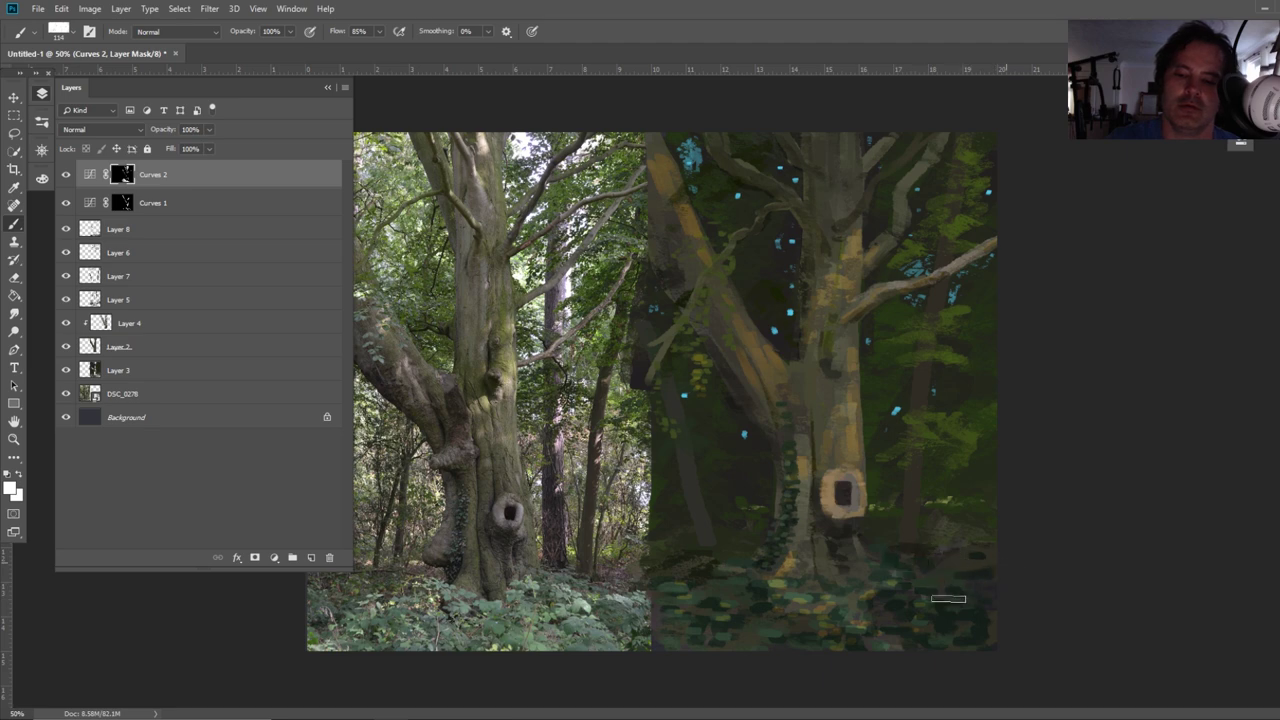
Set the brush colour to black (000000) and restore light on the ground foliage below the tree in the Curves 2 mask
key(e)
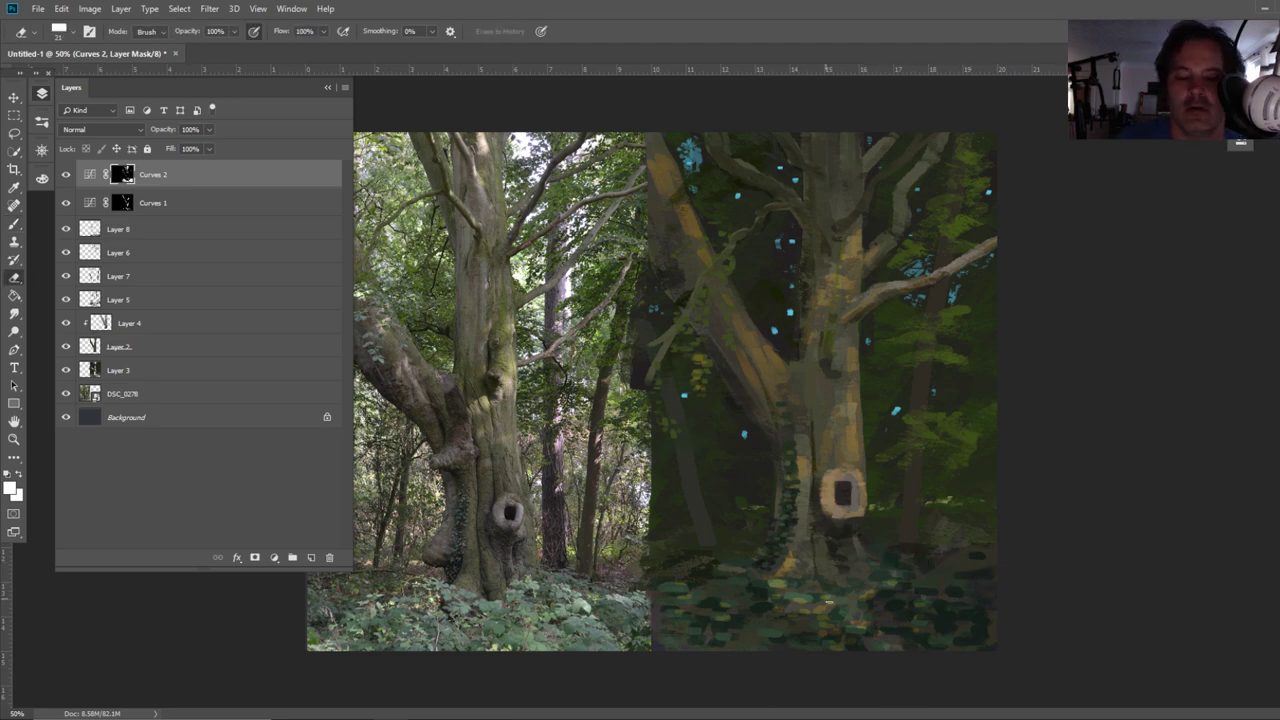
key(b)
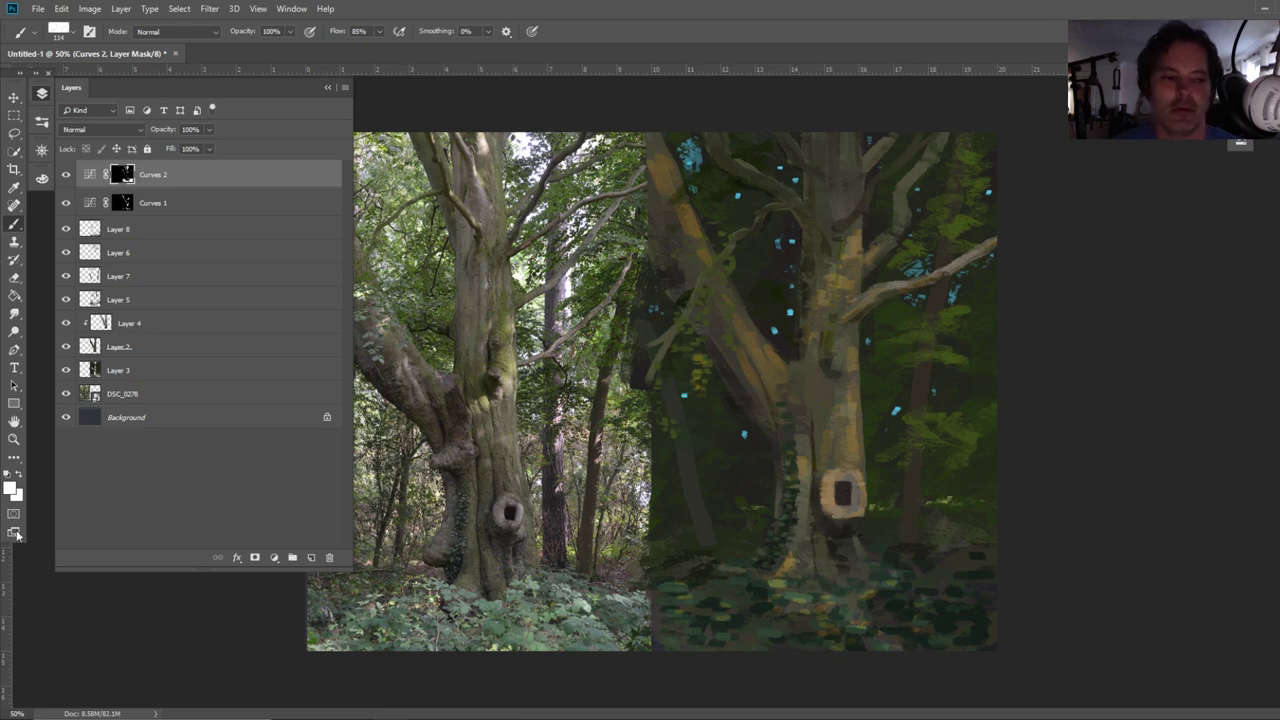
click(10, 488)
click(14, 583)
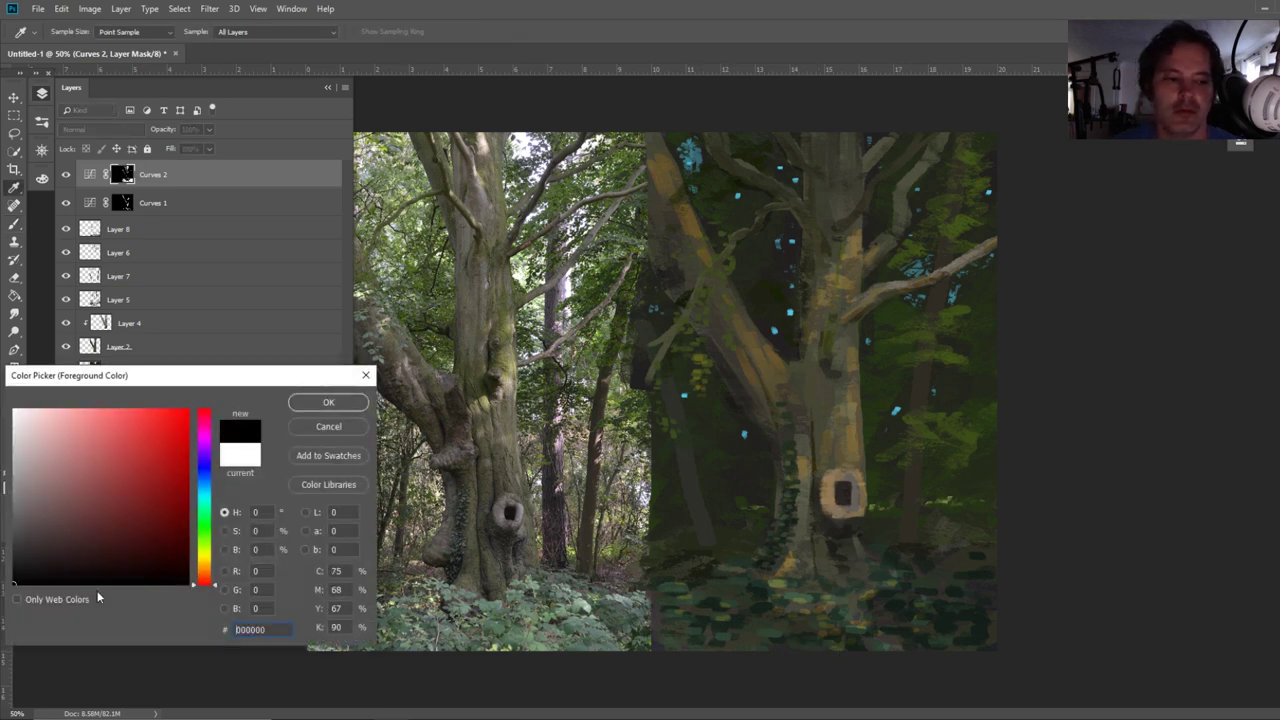
click(330, 403)
mouse_move(835, 618)
mouse_down()
mouse_move(823, 657)
mouse_move(807, 619)
mouse_move(785, 609)
mouse_move(809, 635)
mouse_move(876, 592)
mouse_up()
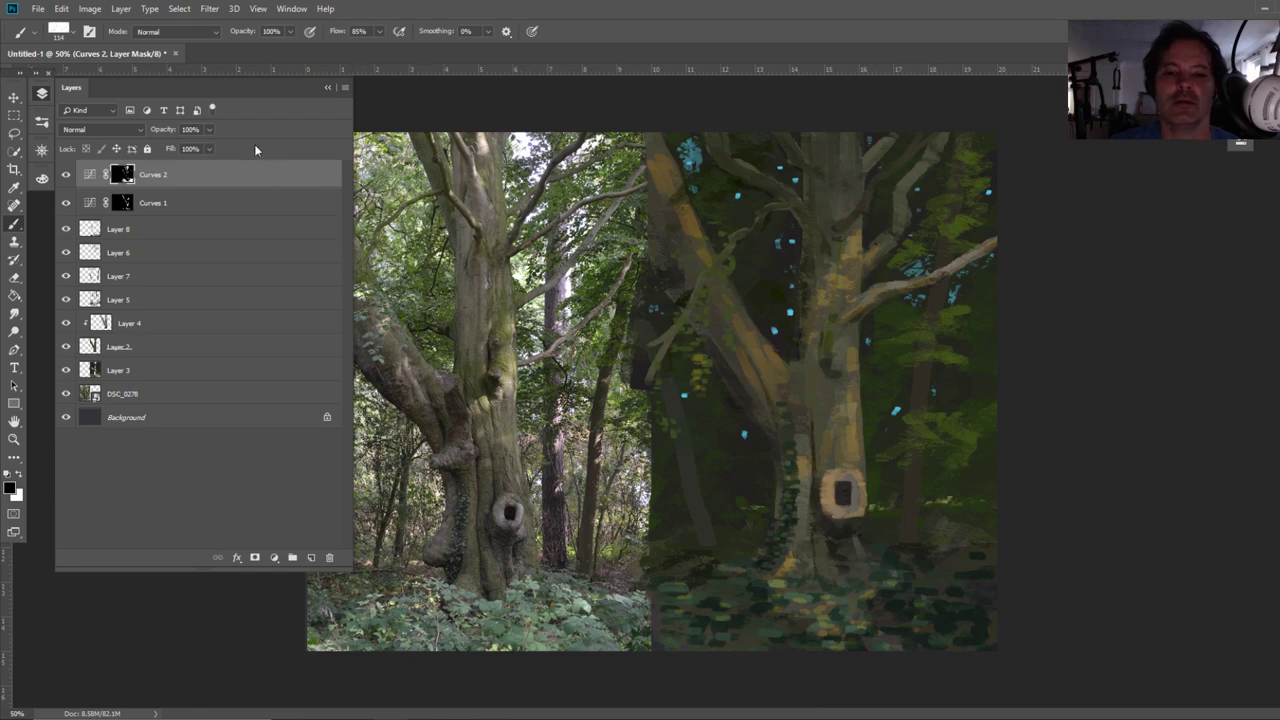
click(14, 188)
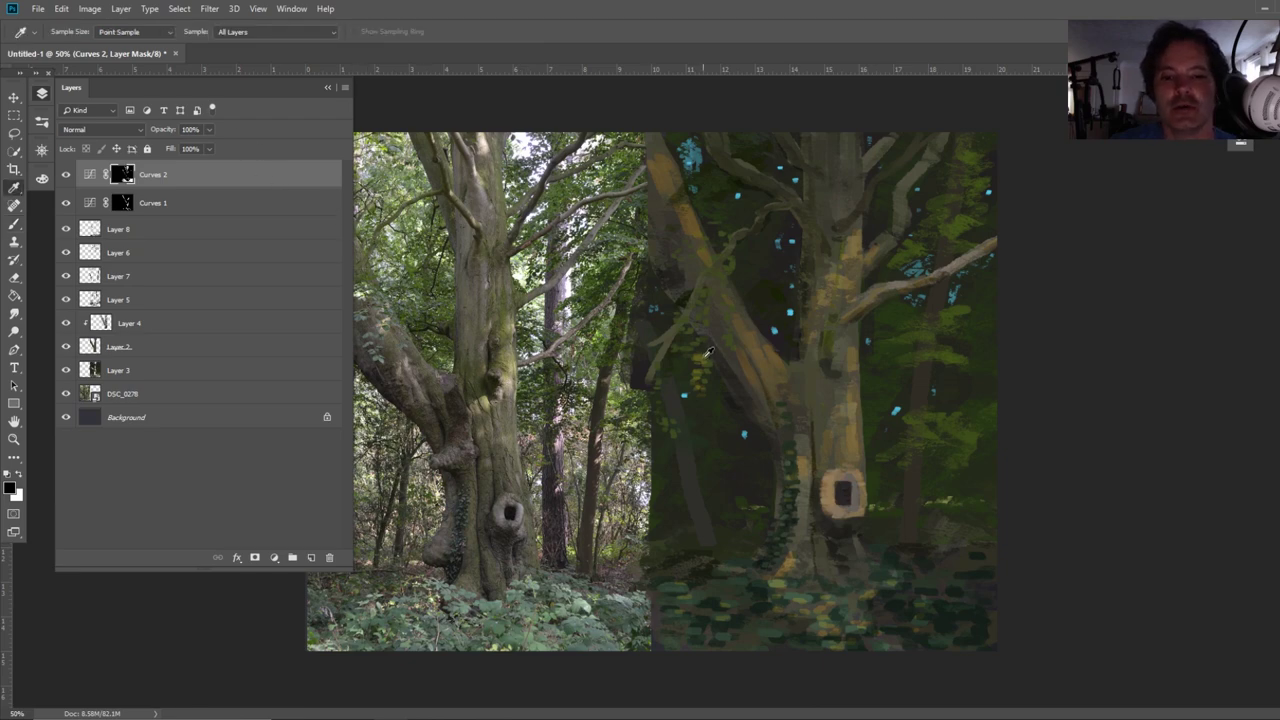
click(12, 489)
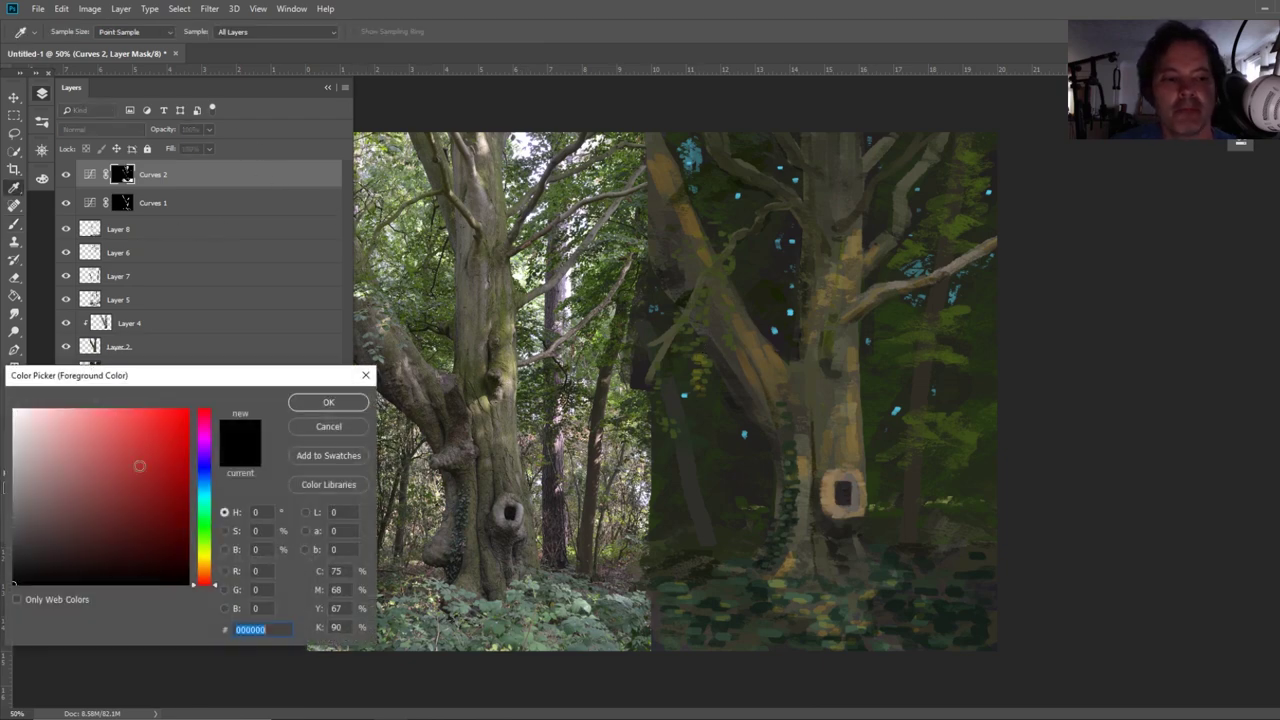
click(205, 558)
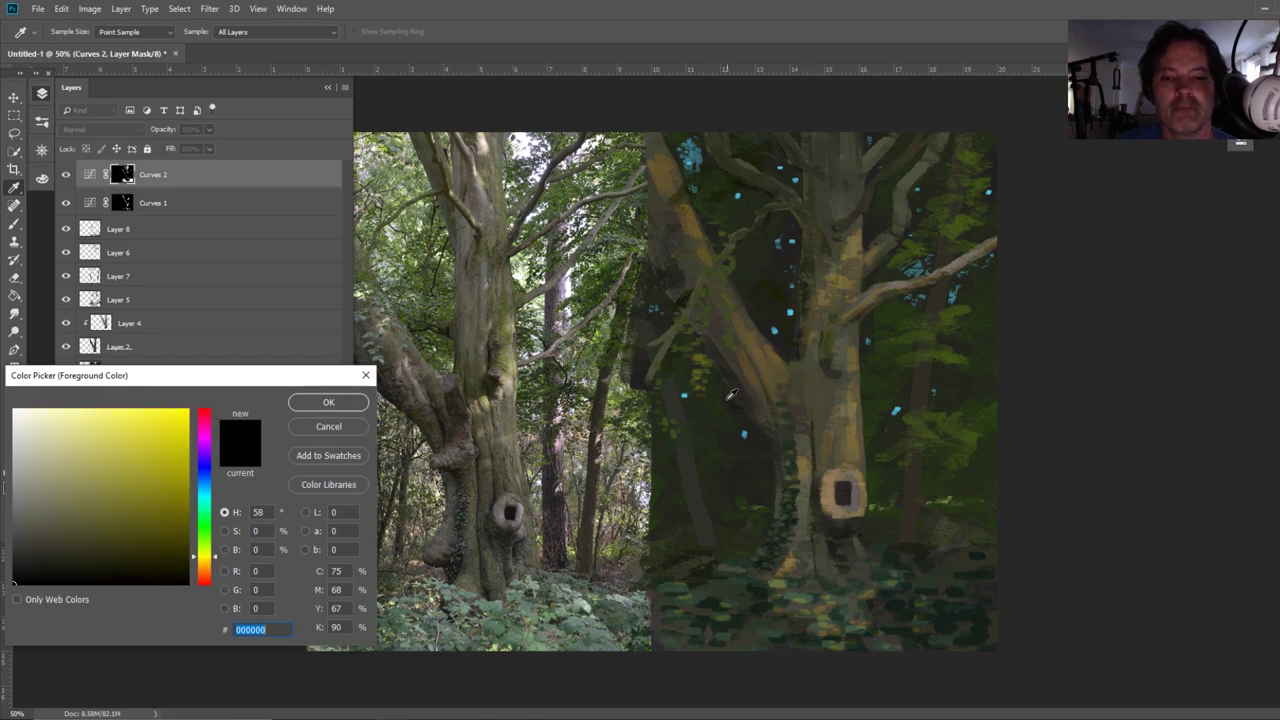
click(204, 582)
click(328, 404)
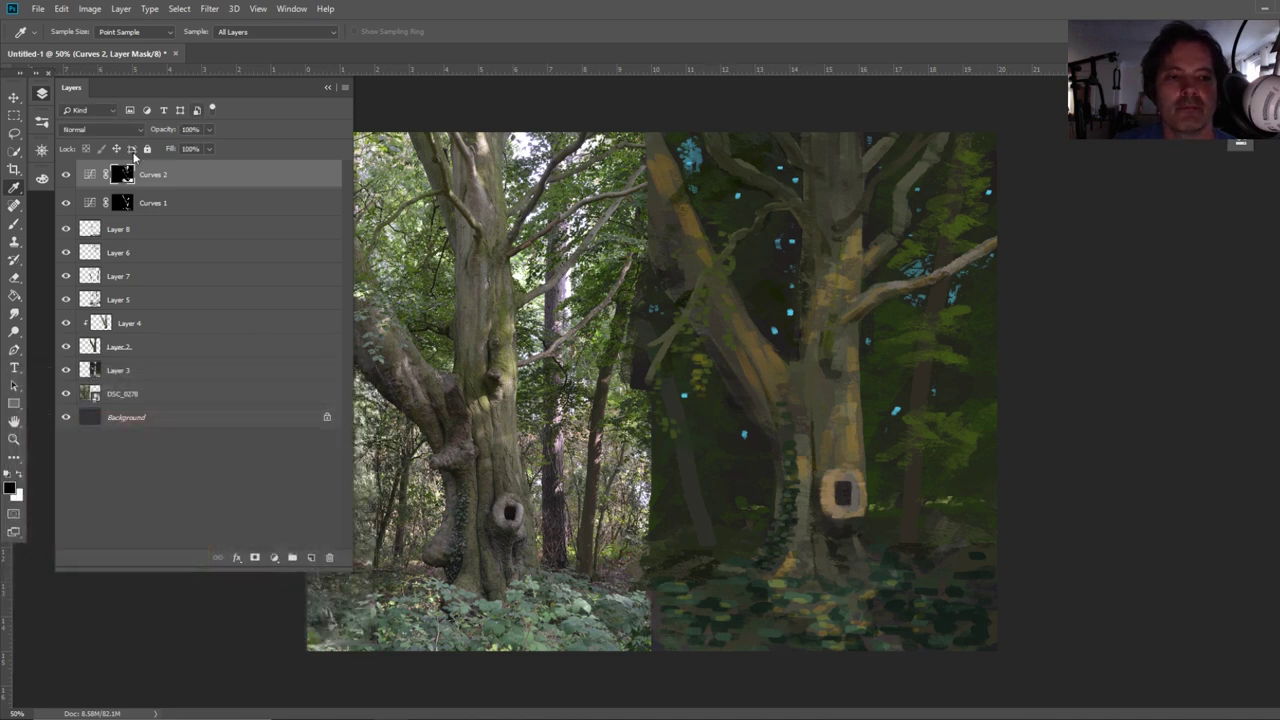
Add a new layer on top and mix a bright yellow-green foreground colour starting from the painted foliage's green
click(311, 557)
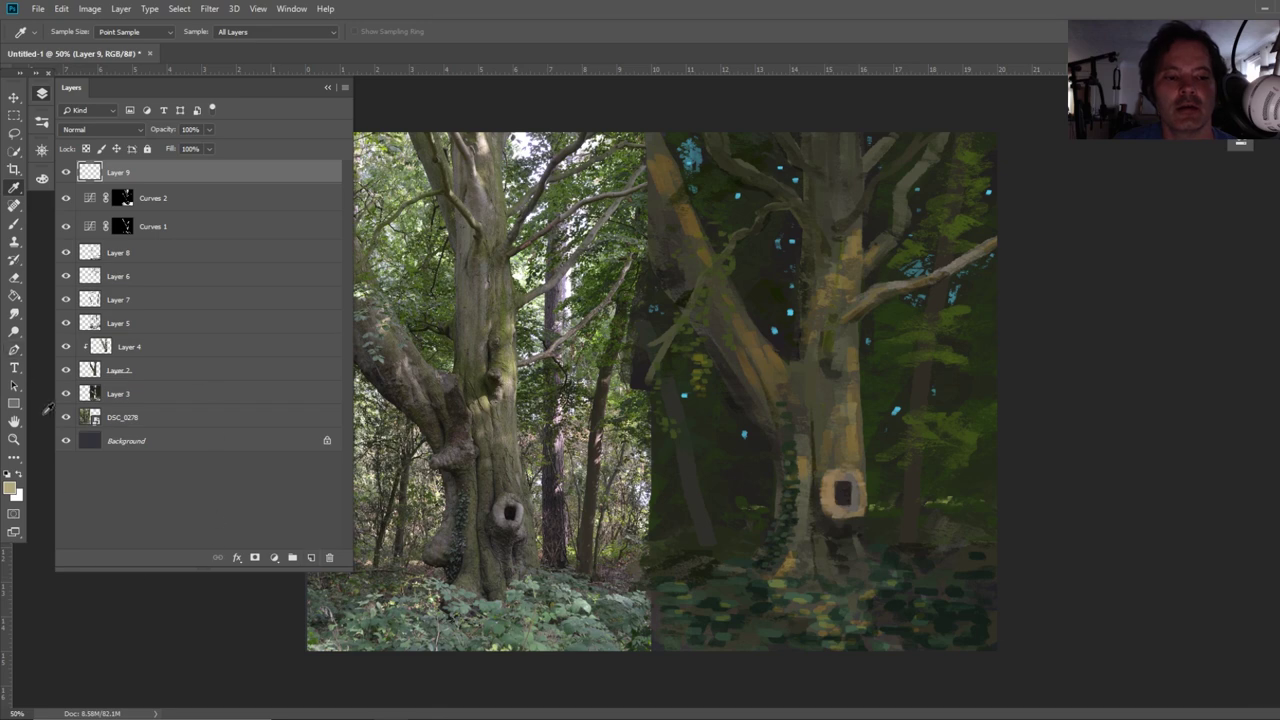
click(11, 490)
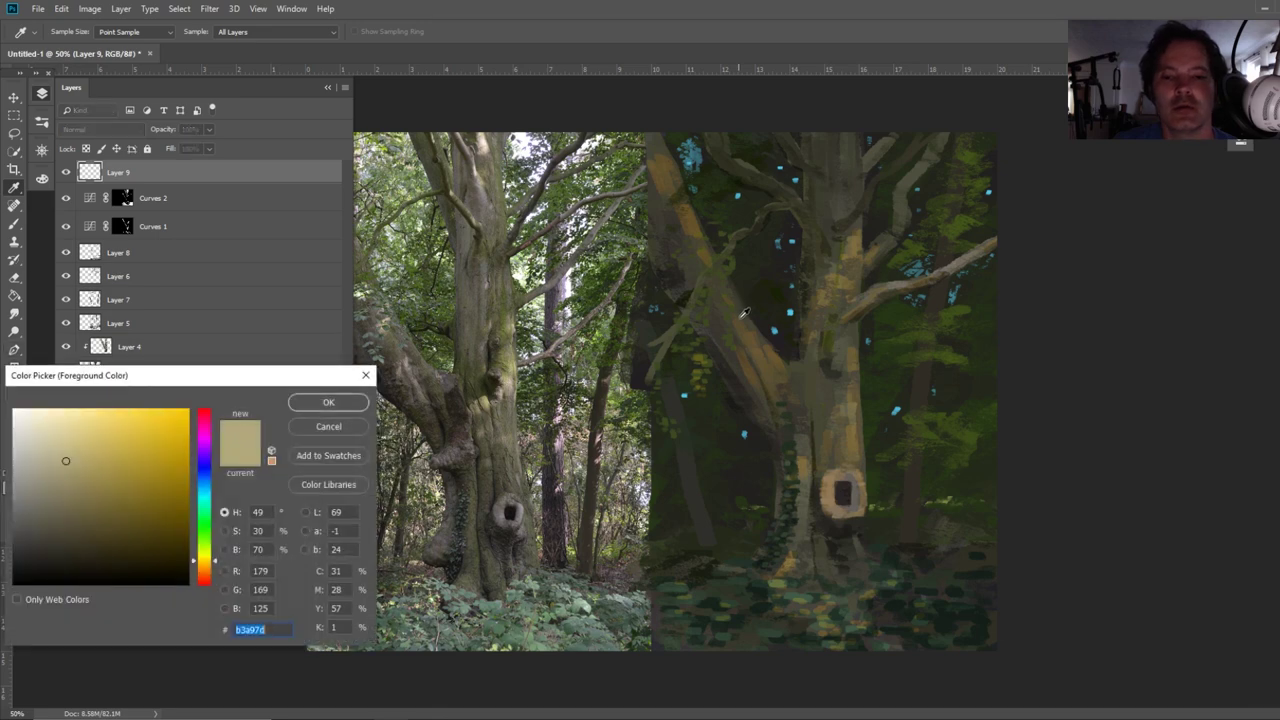
click(962, 302)
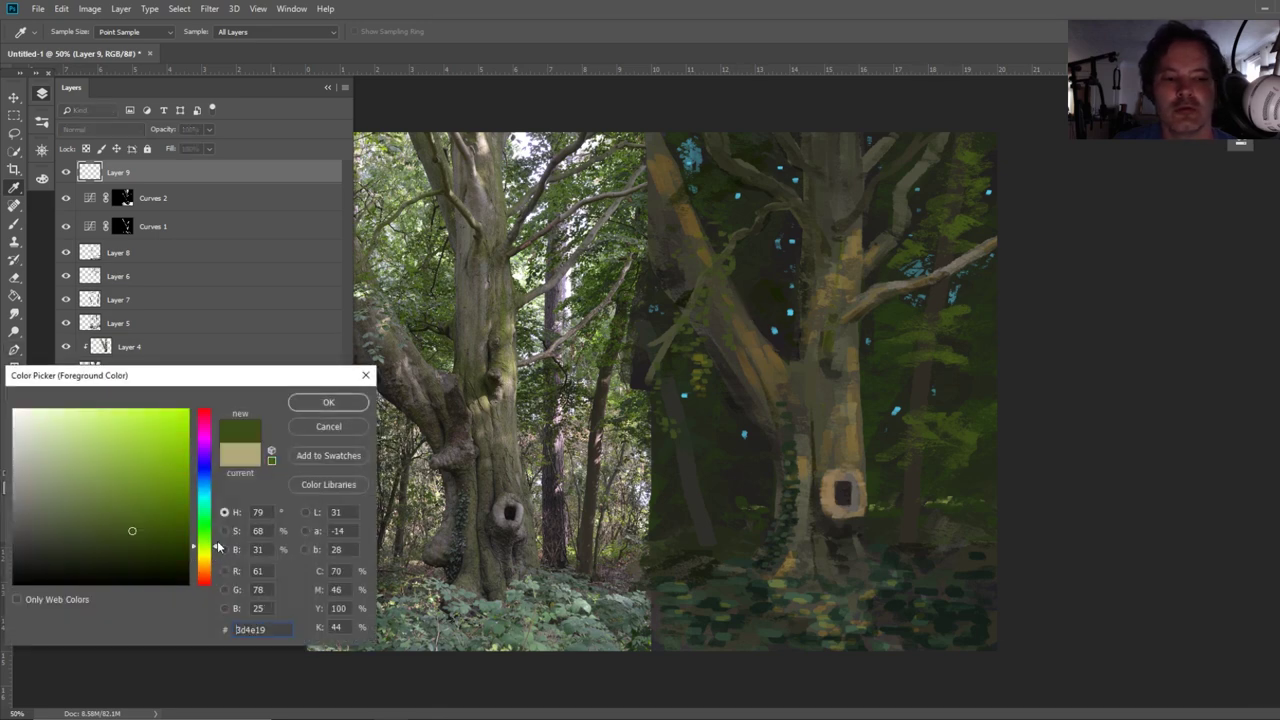
drag(217, 549, 217, 556)
click(150, 497)
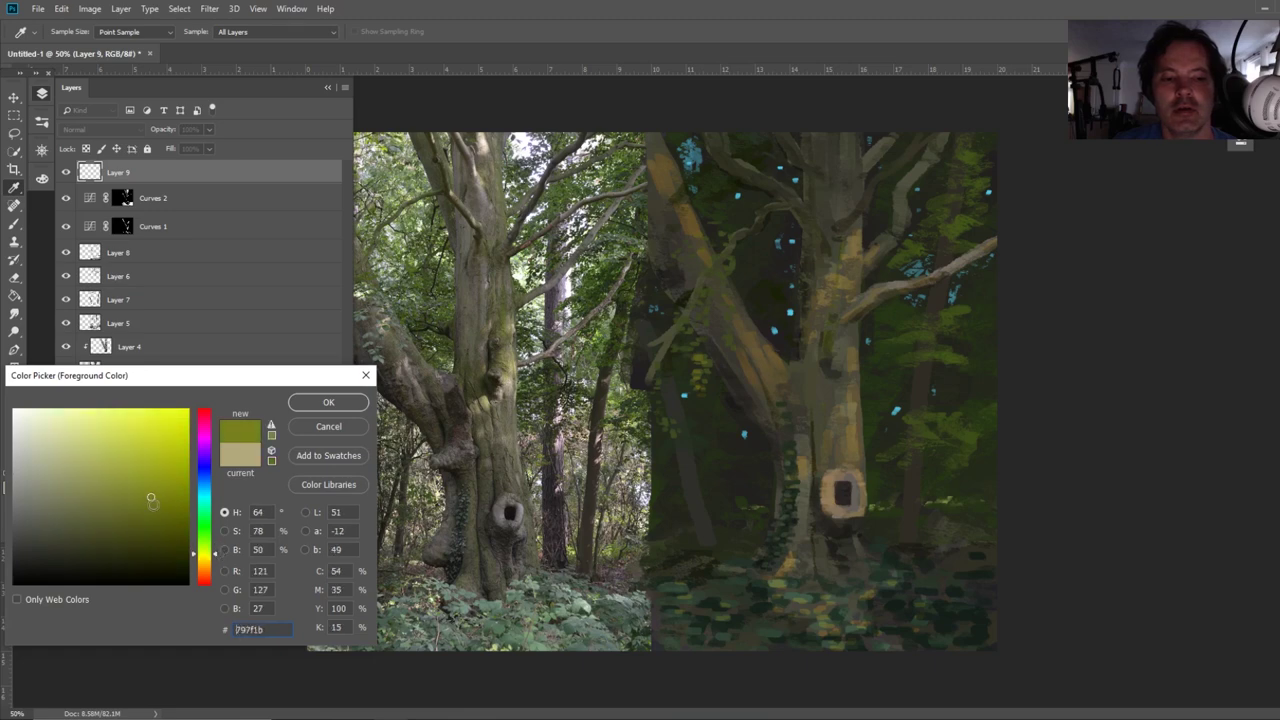
drag(214, 554, 216, 553)
click(310, 404)
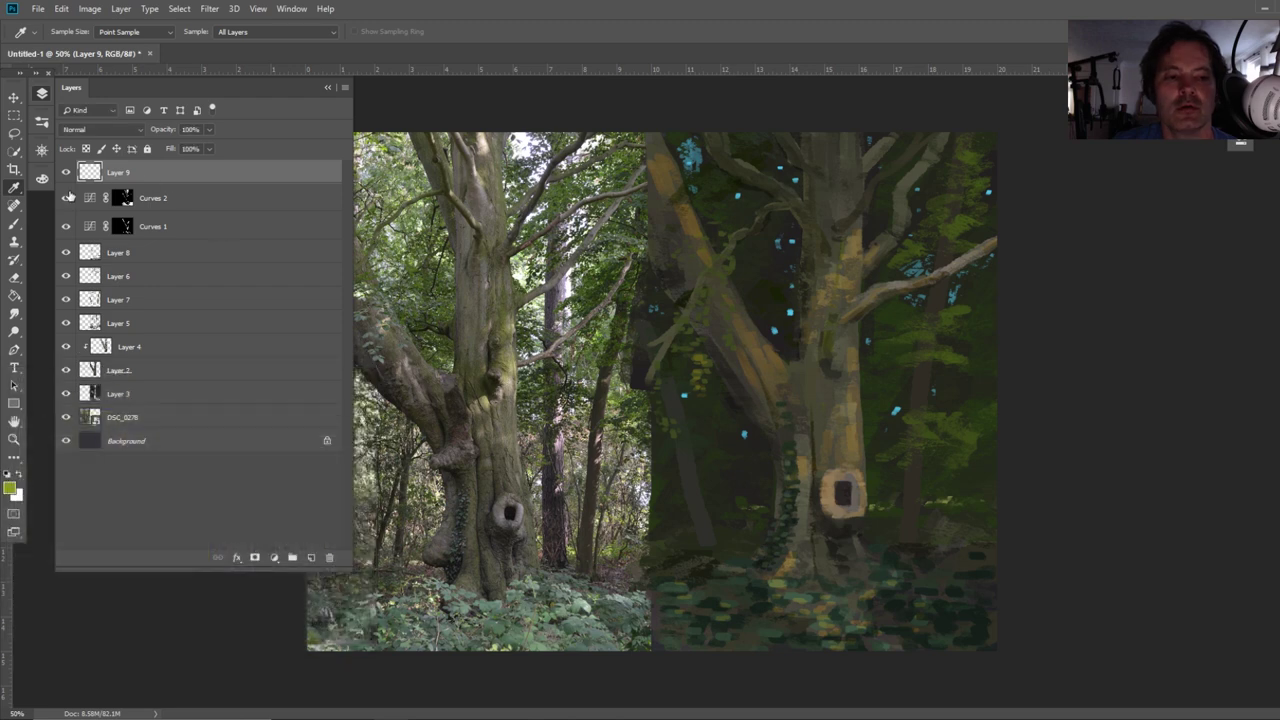
Dab a cluster of small bright yellow-green leaves hanging below the slanted limb with a reduced brush
click(15, 226)
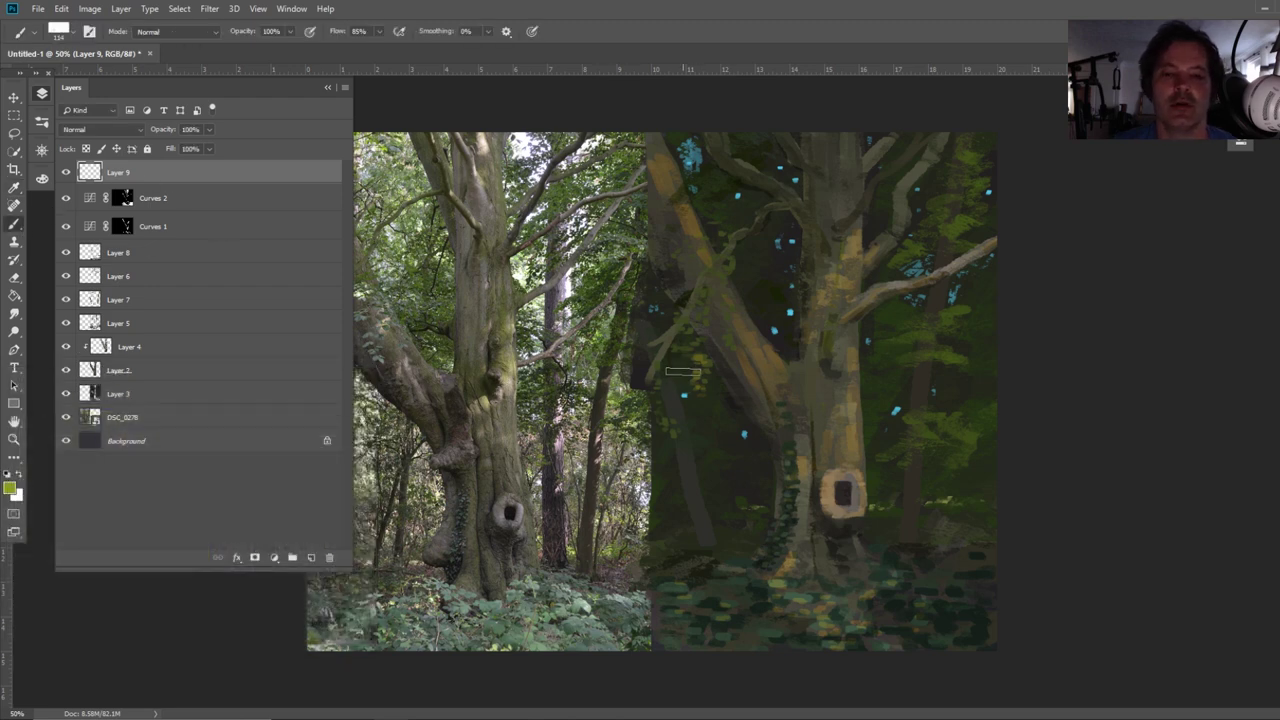
alt+right_click(696, 406)
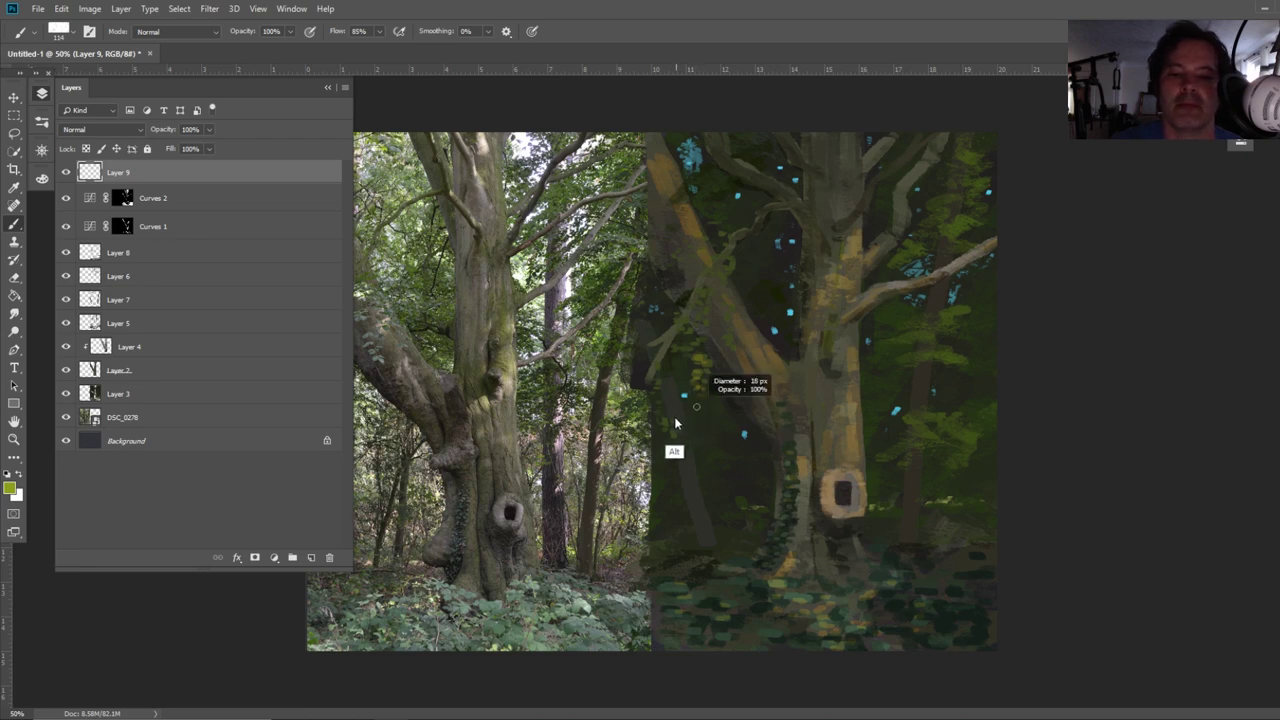
click(718, 401)
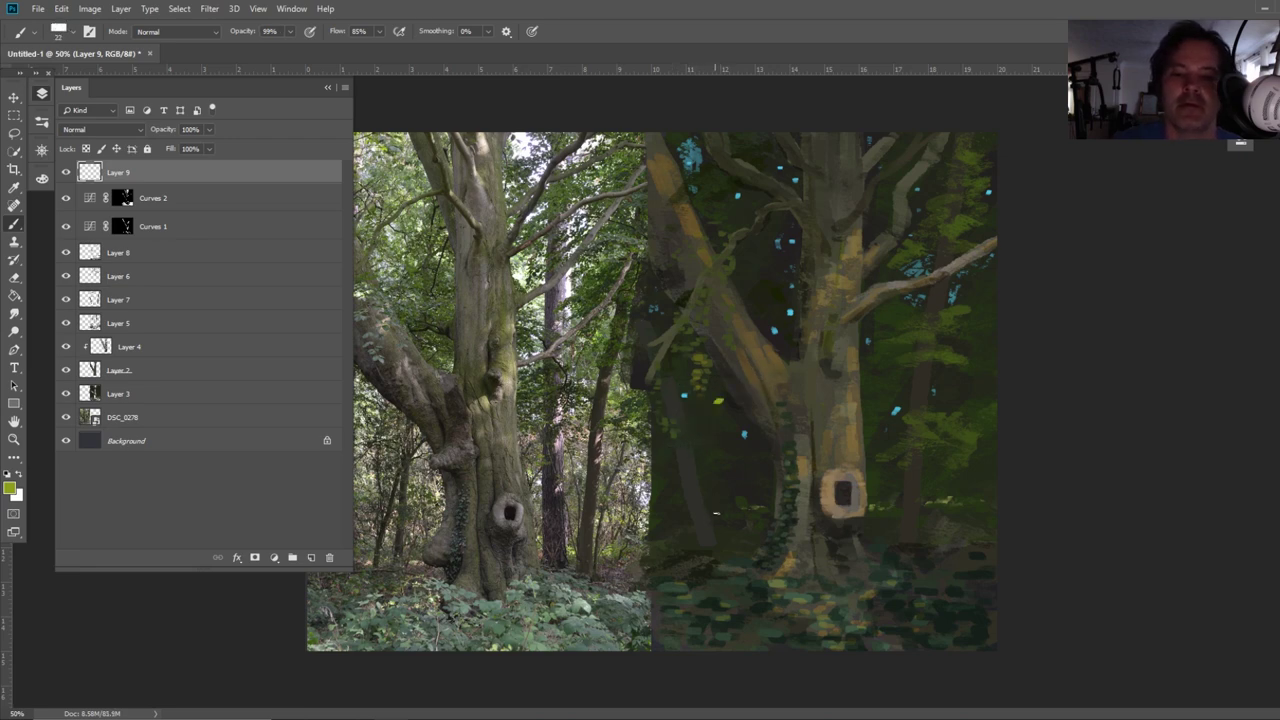
alt+right_click(720, 385)
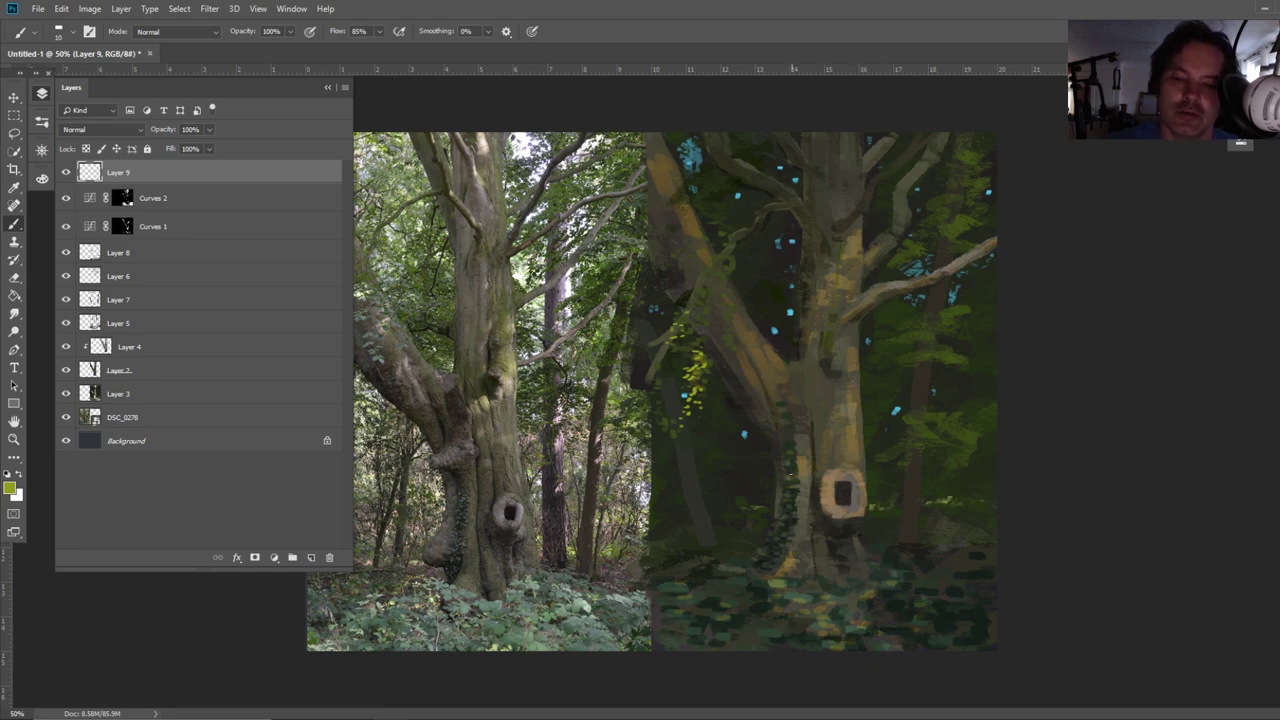
Try bright yellow-green leaf strokes on the ground foliage around the tree's base with a 22 px brush
alt+right_click(840, 612)
mouse_move(816, 619)
mouse_down()
mouse_move(856, 644)
mouse_move(859, 625)
mouse_move(818, 605)
mouse_move(805, 622)
mouse_move(791, 603)
mouse_move(780, 622)
mouse_move(777, 583)
mouse_move(732, 605)
mouse_up()
mouse_move(840, 607)
mouse_down()
mouse_move(893, 624)
mouse_move(798, 586)
mouse_up()
drag(820, 576, 814, 591)
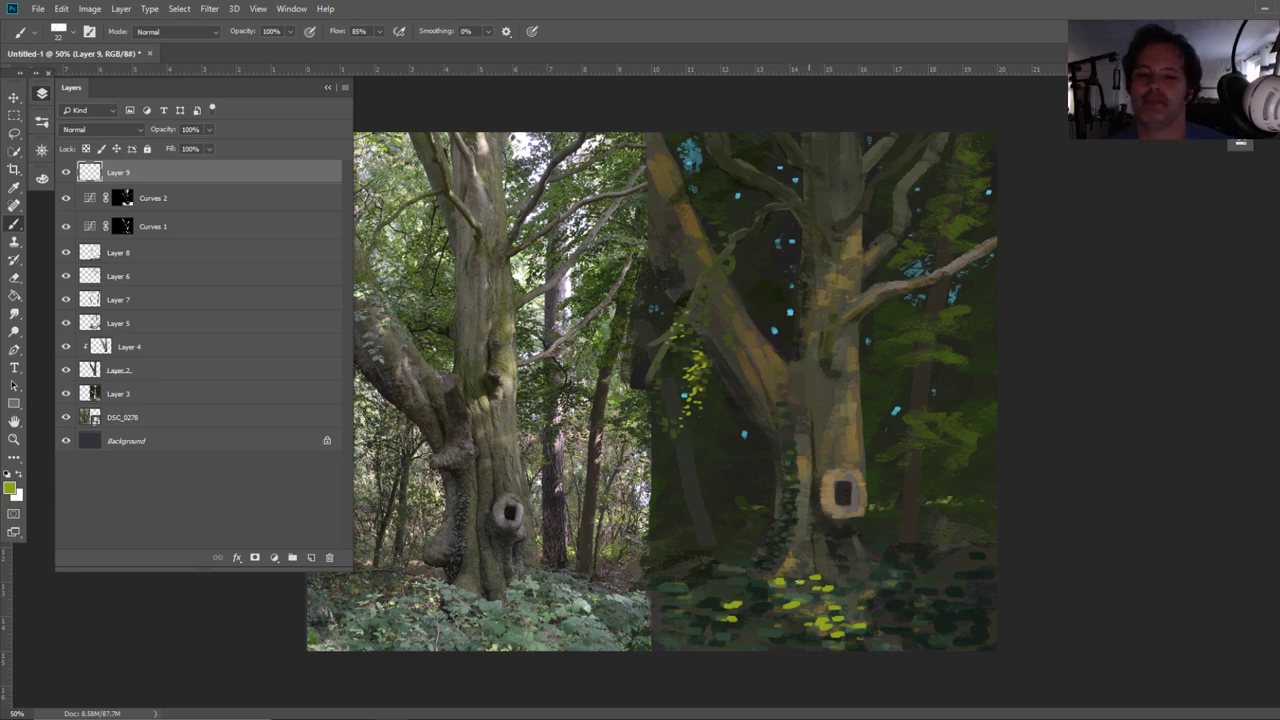
Erase the bright yellow-green strokes from the ground foliage with an enlarged eraser
click(15, 278)
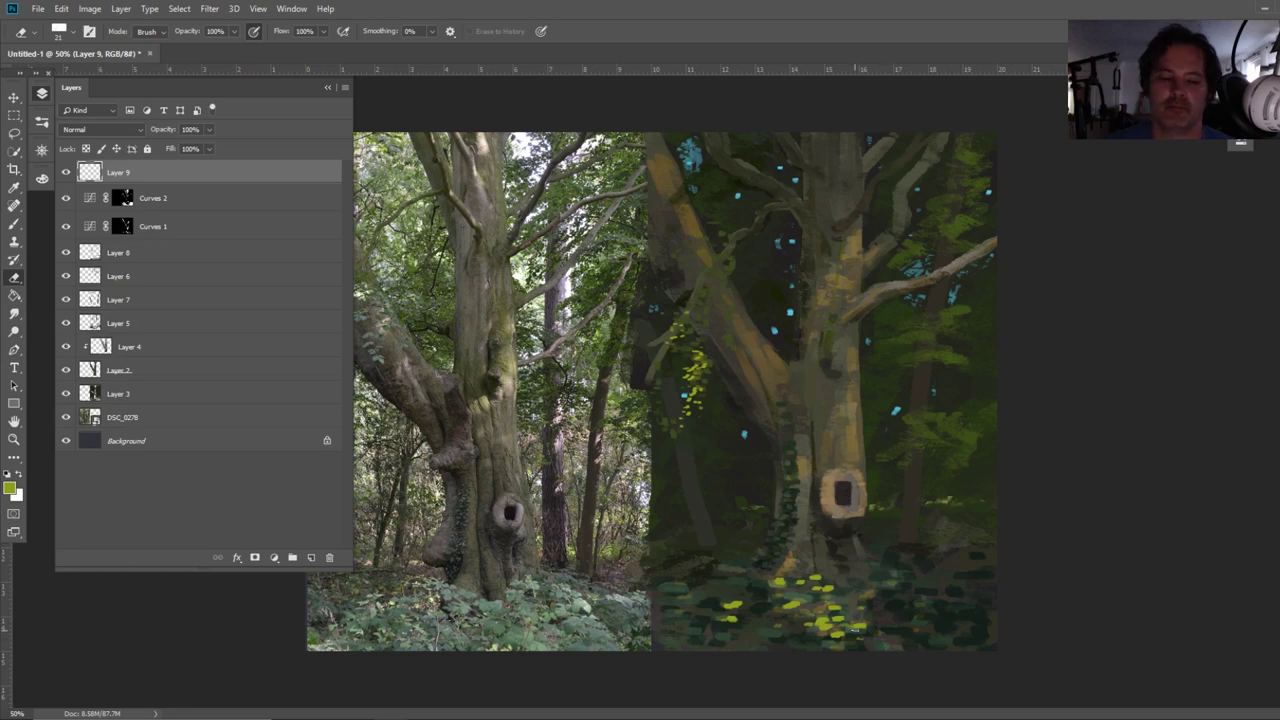
drag(812, 628, 848, 624)
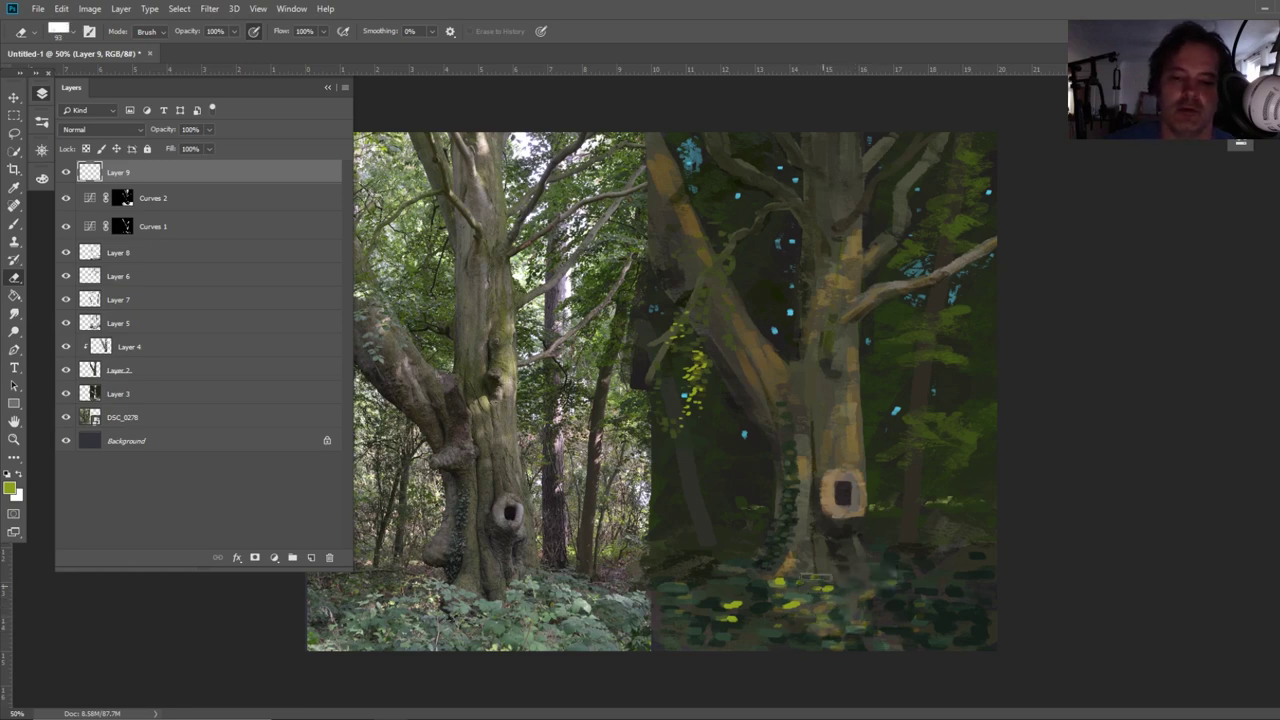
click(730, 622)
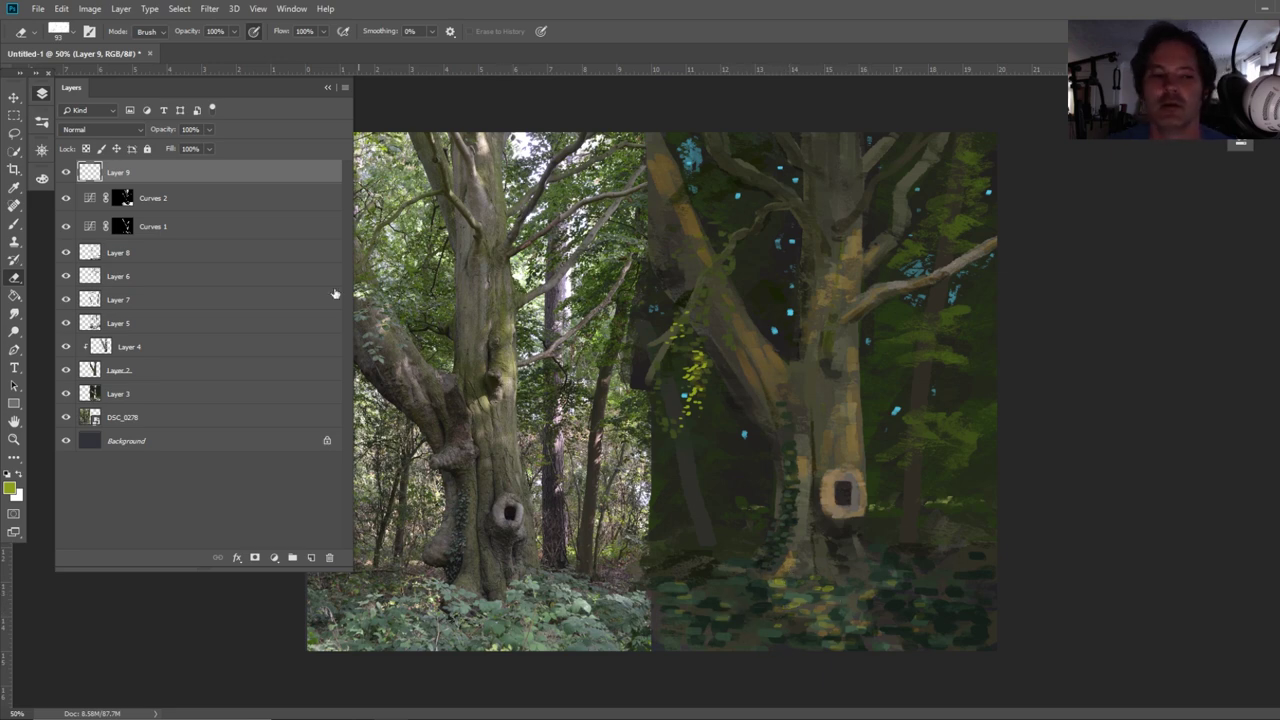
Try a dab of light green sampled from the photo's undergrowth on the ground foliage and undo it
click(14, 188)
click(508, 634)
click(14, 224)
click(805, 599)
key(ctrl+z)
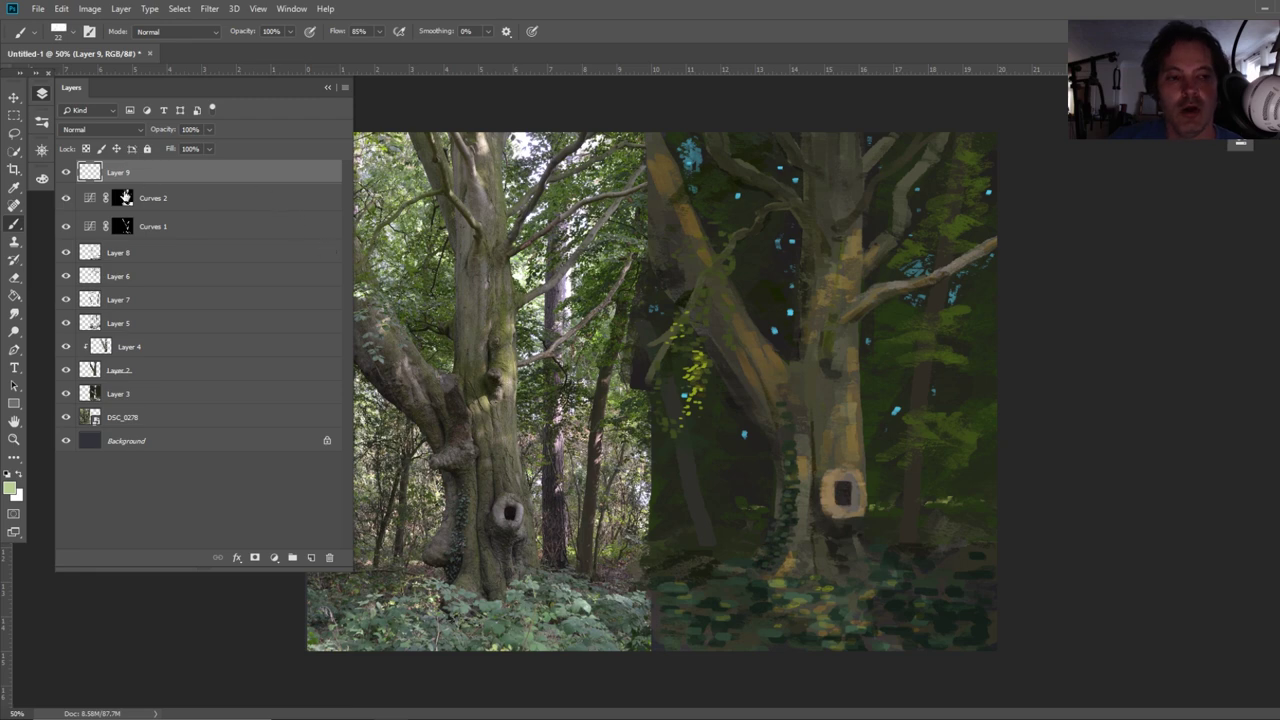
Sample a muted green from the photo and paint sunlit leaf dabs over the ground at the tree's base at 22 px
click(14, 188)
click(621, 388)
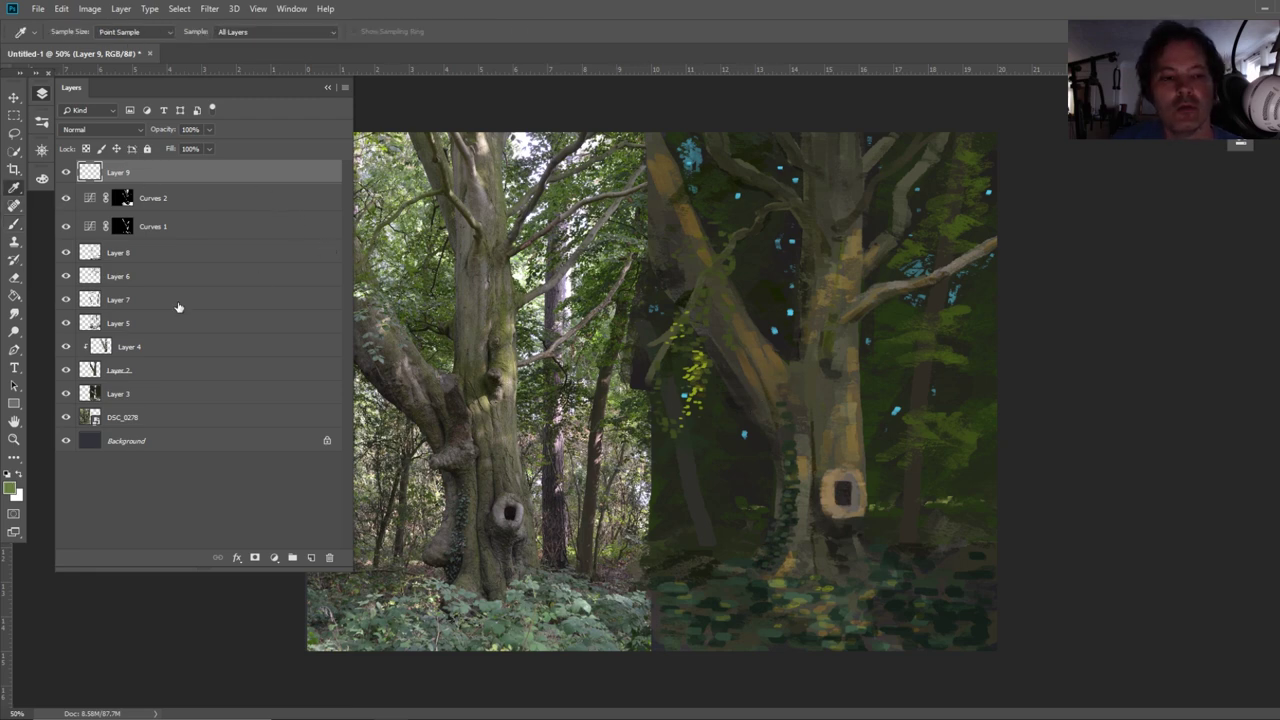
click(15, 224)
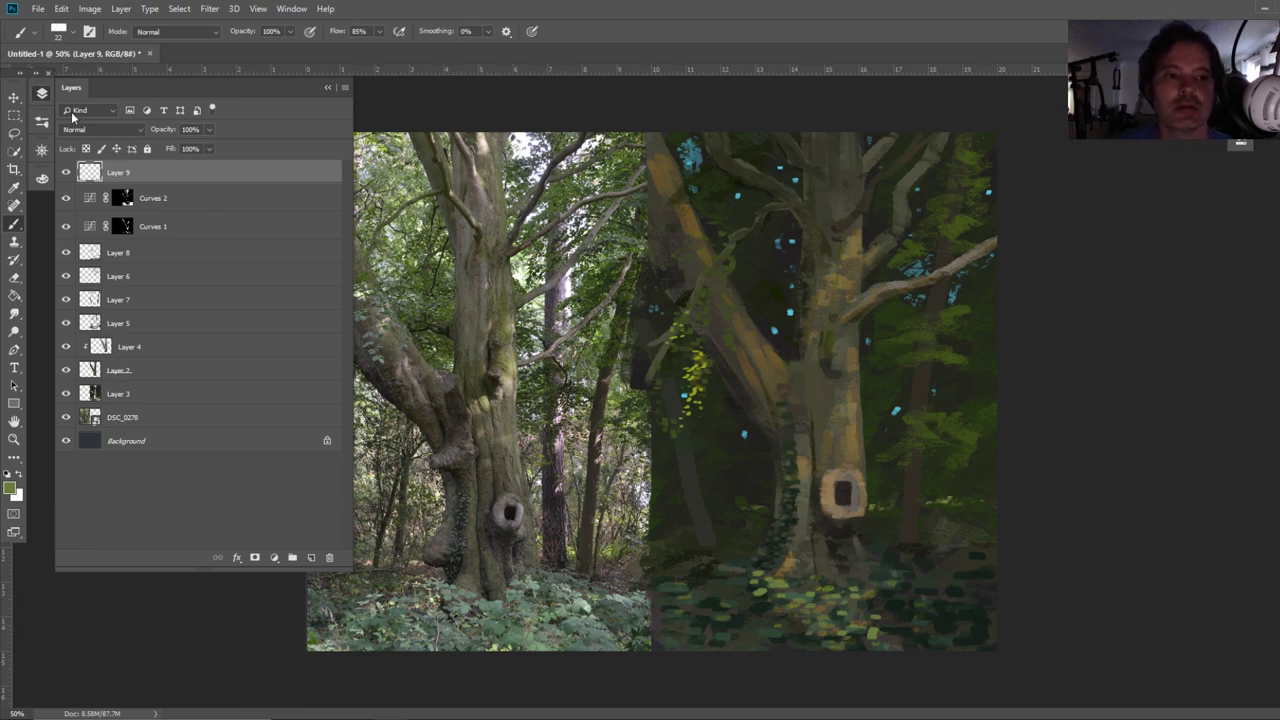
Hide the DSC_0278 reference photo and the layer list to view the painting alone, and activate the Lasso tool
click(147, 418)
click(65, 418)
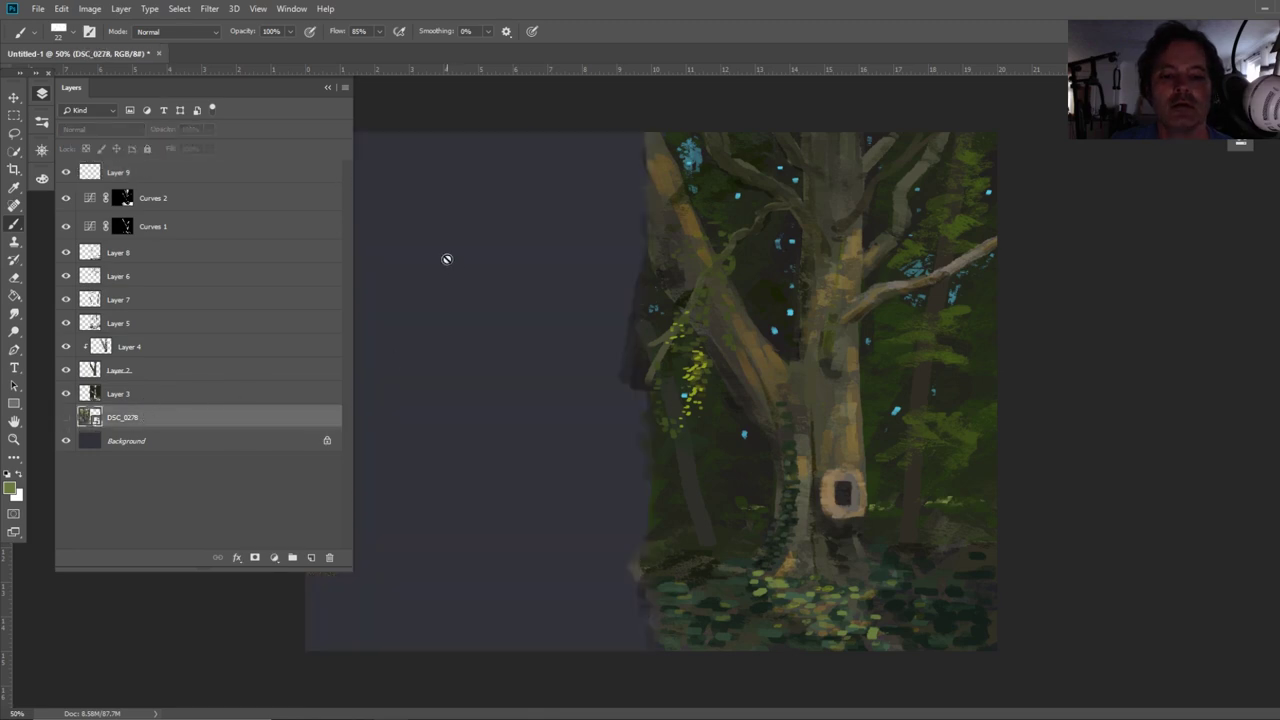
click(327, 89)
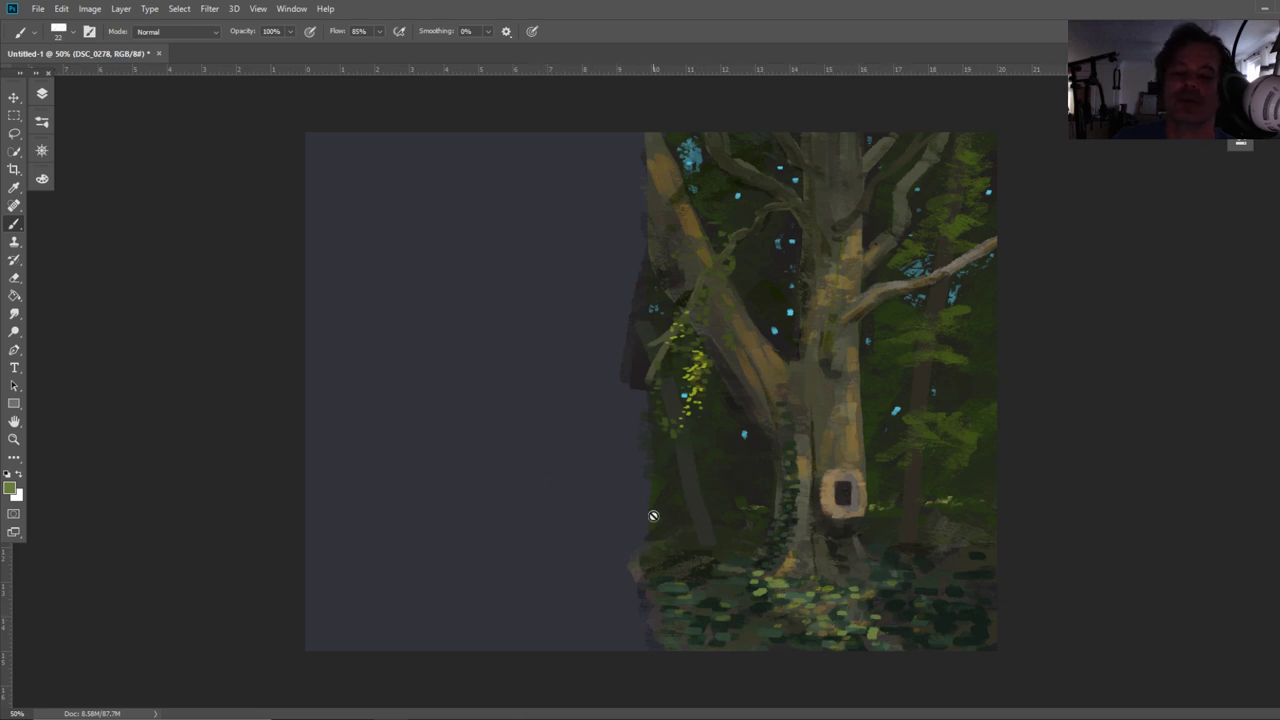
click(14, 133)
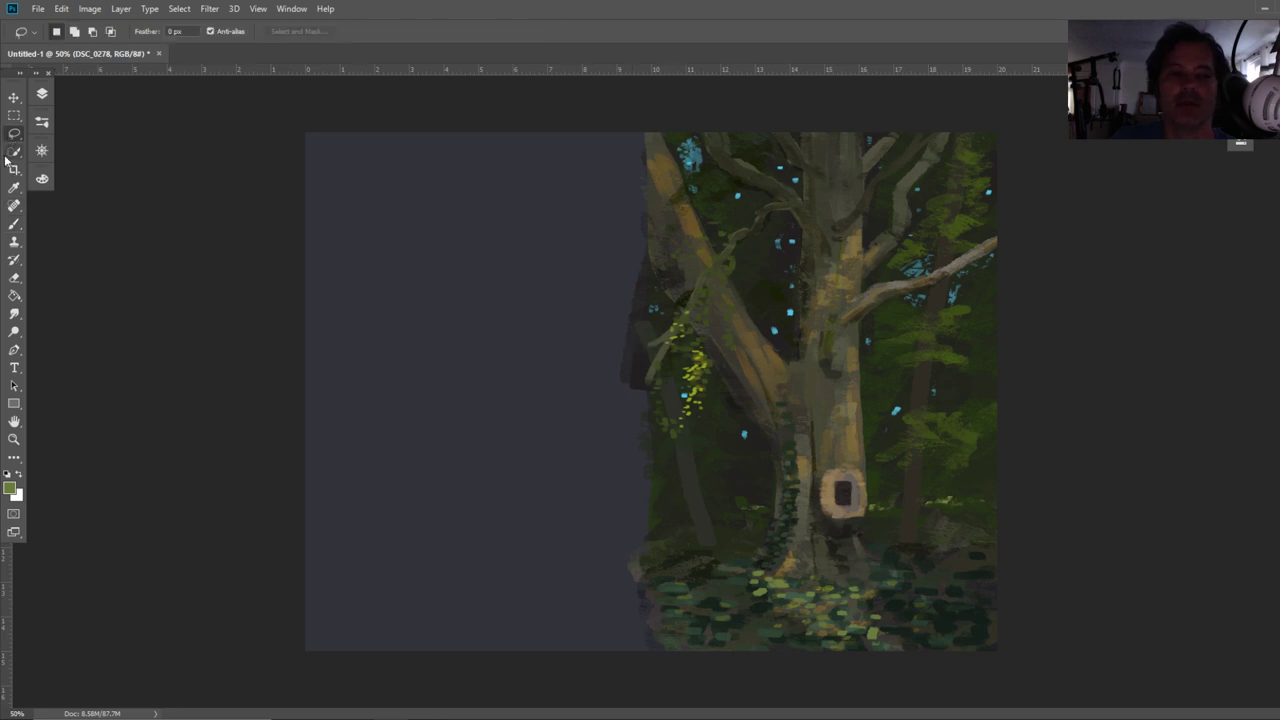
Add a new empty layer above Layer 9 at the top of the layer stack
click(42, 97)
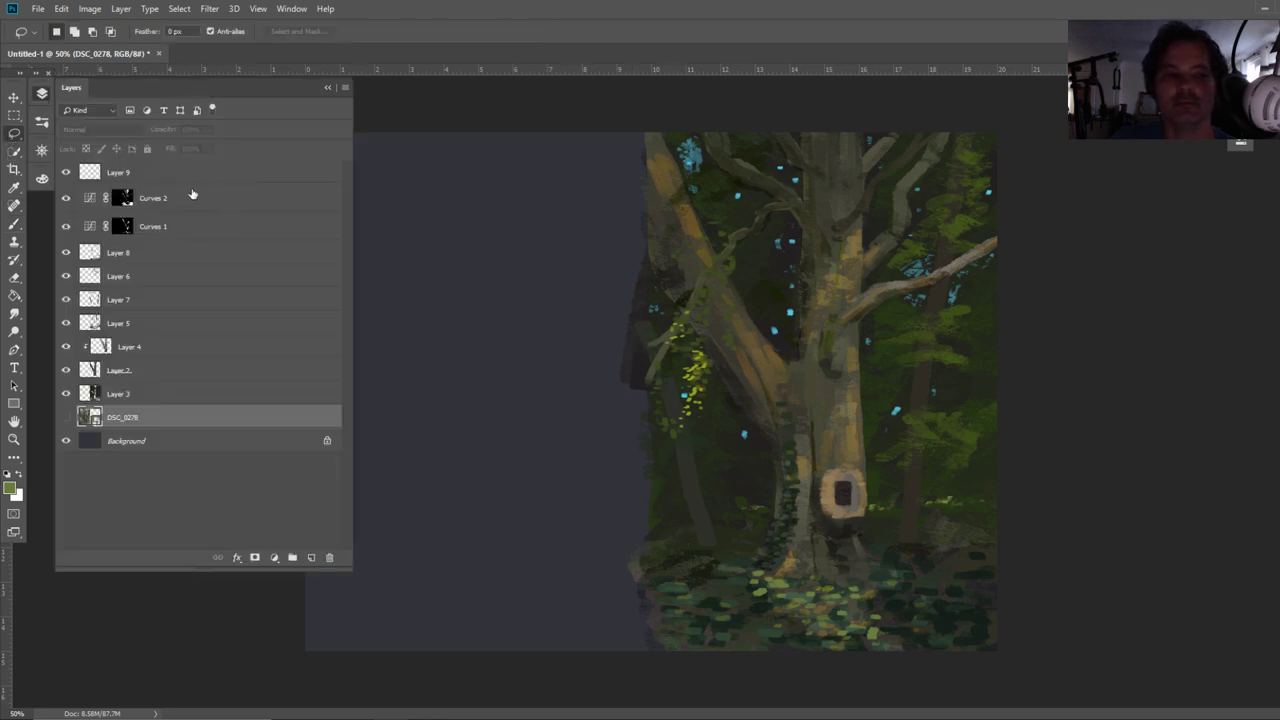
click(311, 556)
click(311, 557)
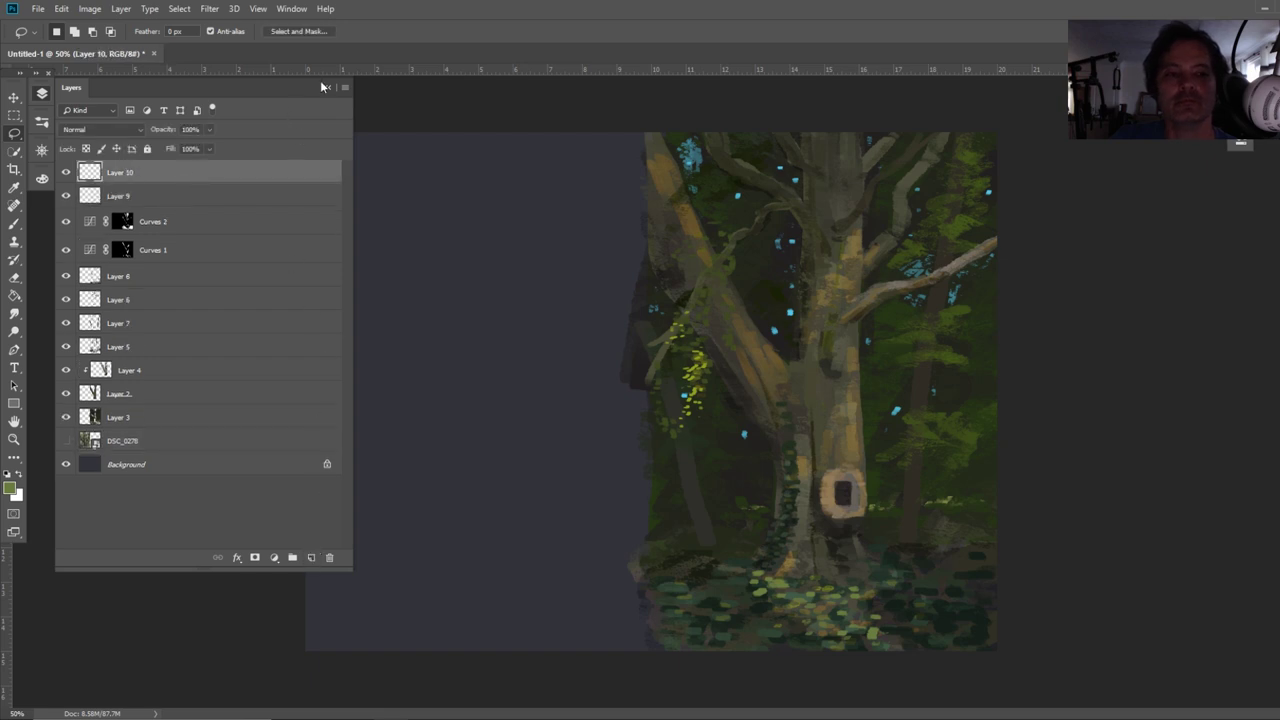
click(325, 88)
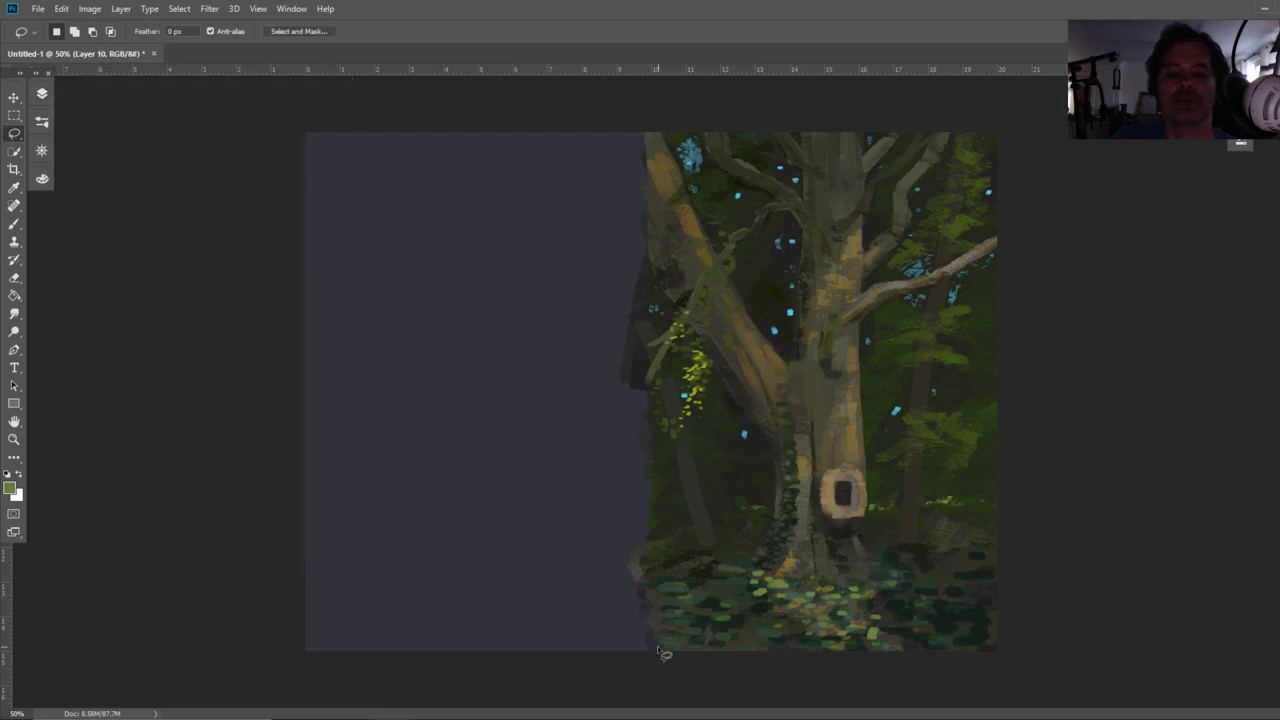
Lasso the painted forest half of the canvas and try to copy it from the empty top layer
mouse_move(655, 664)
mouse_down()
mouse_move(609, 216)
mouse_move(613, 138)
mouse_move(632, 104)
mouse_move(1135, 612)
mouse_move(628, 717)
mouse_up()
click(62, 9)
click(80, 96)
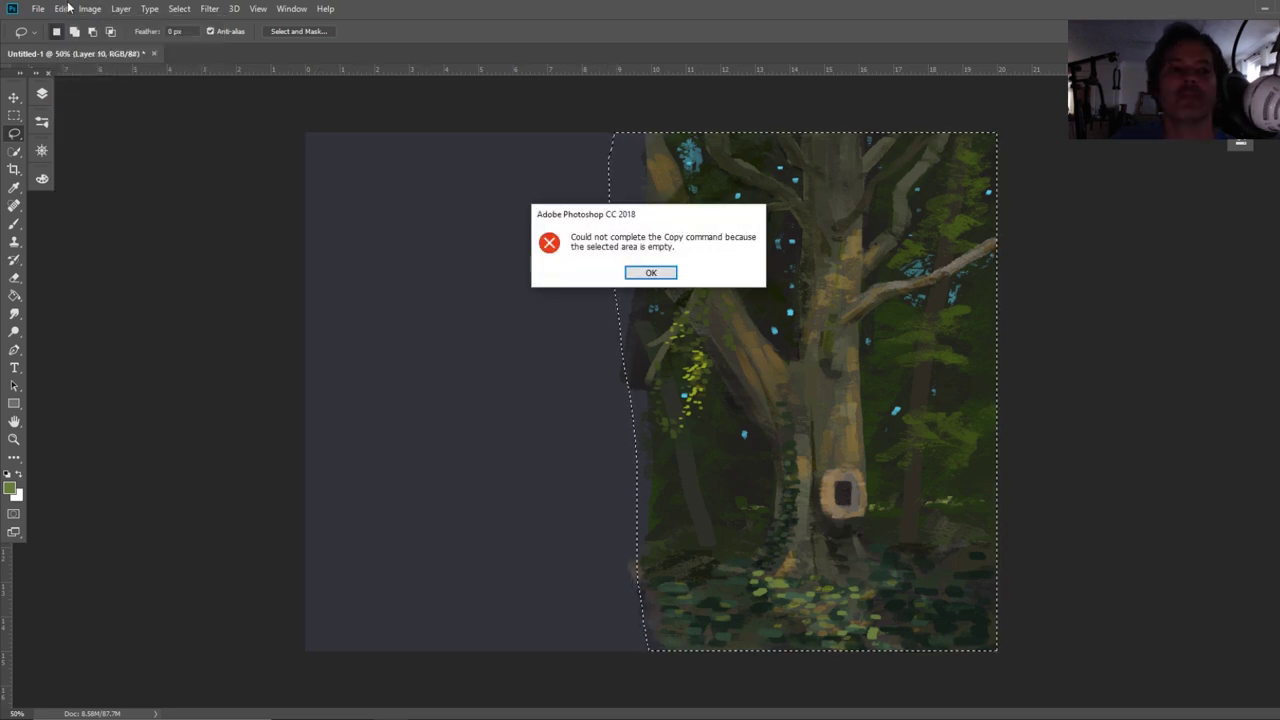
key(Return)
Copy the selected forest background from Layer 3 and paste it as a new layer
click(42, 93)
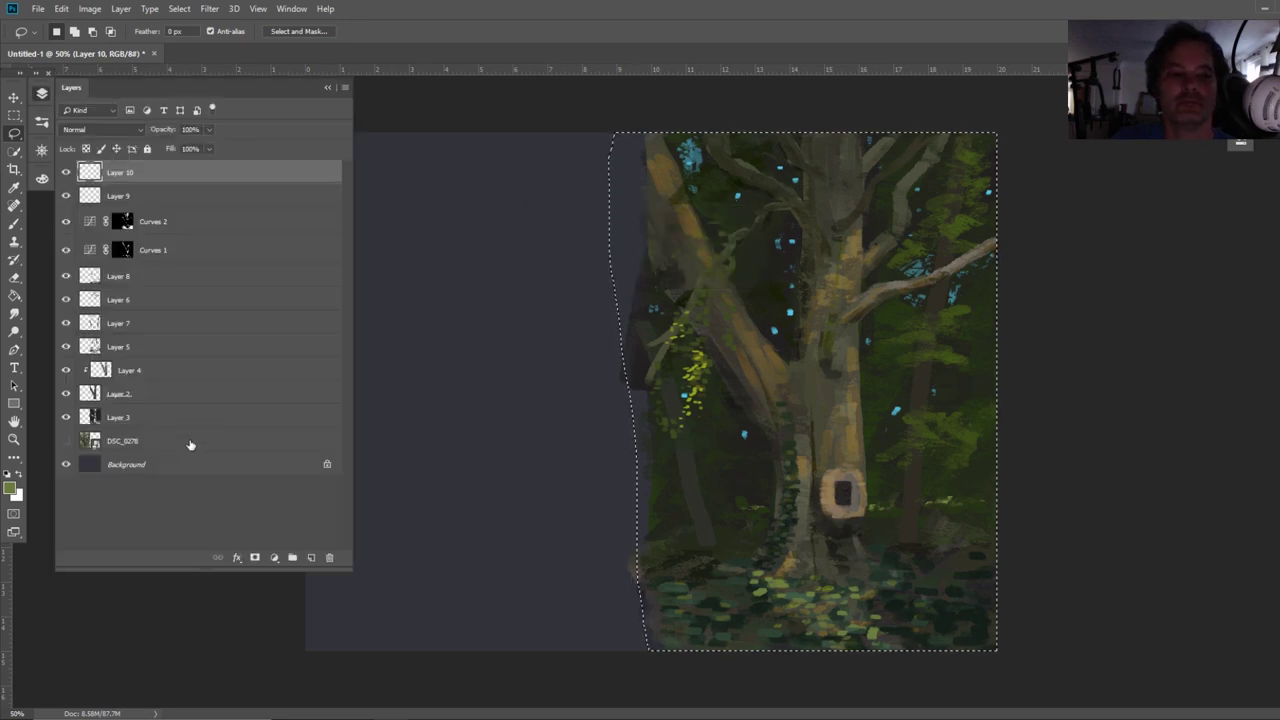
click(187, 420)
click(67, 420)
click(67, 420)
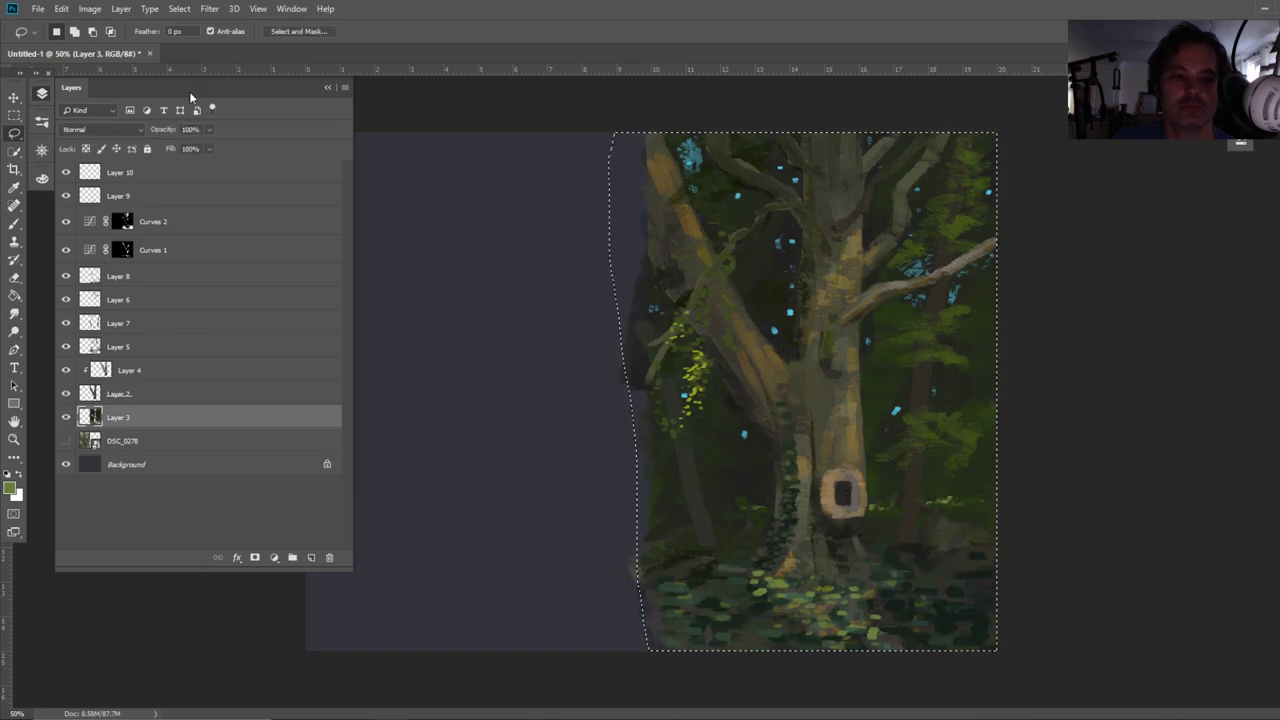
click(62, 9)
click(90, 107)
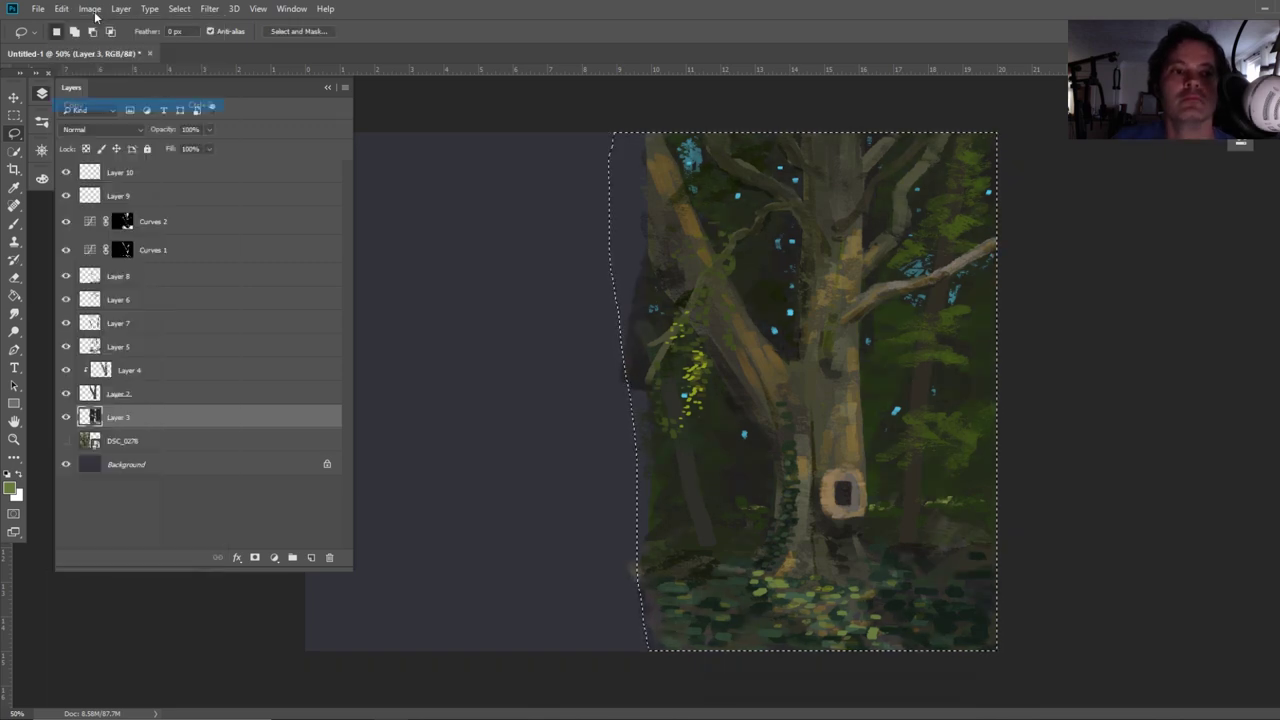
click(62, 9)
click(90, 131)
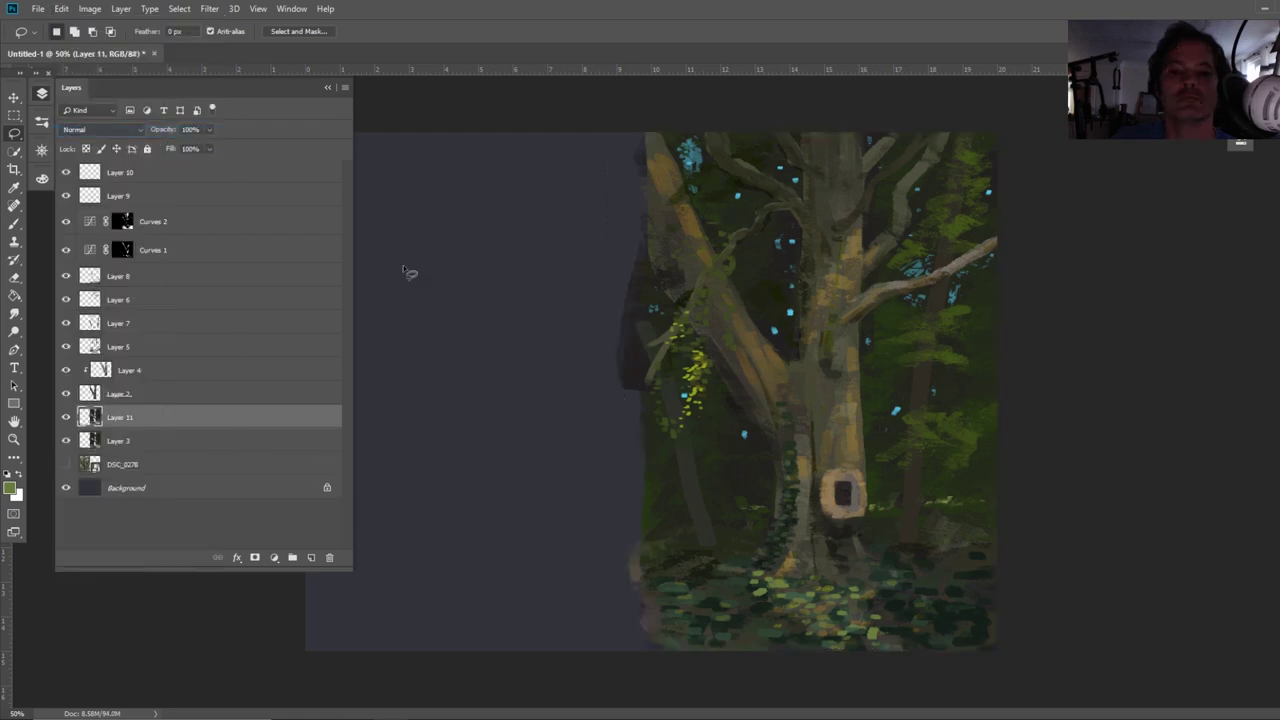
Move the pasted background over the blank half of the canvas and stretch it to about 309% width and 116% height
click(14, 97)
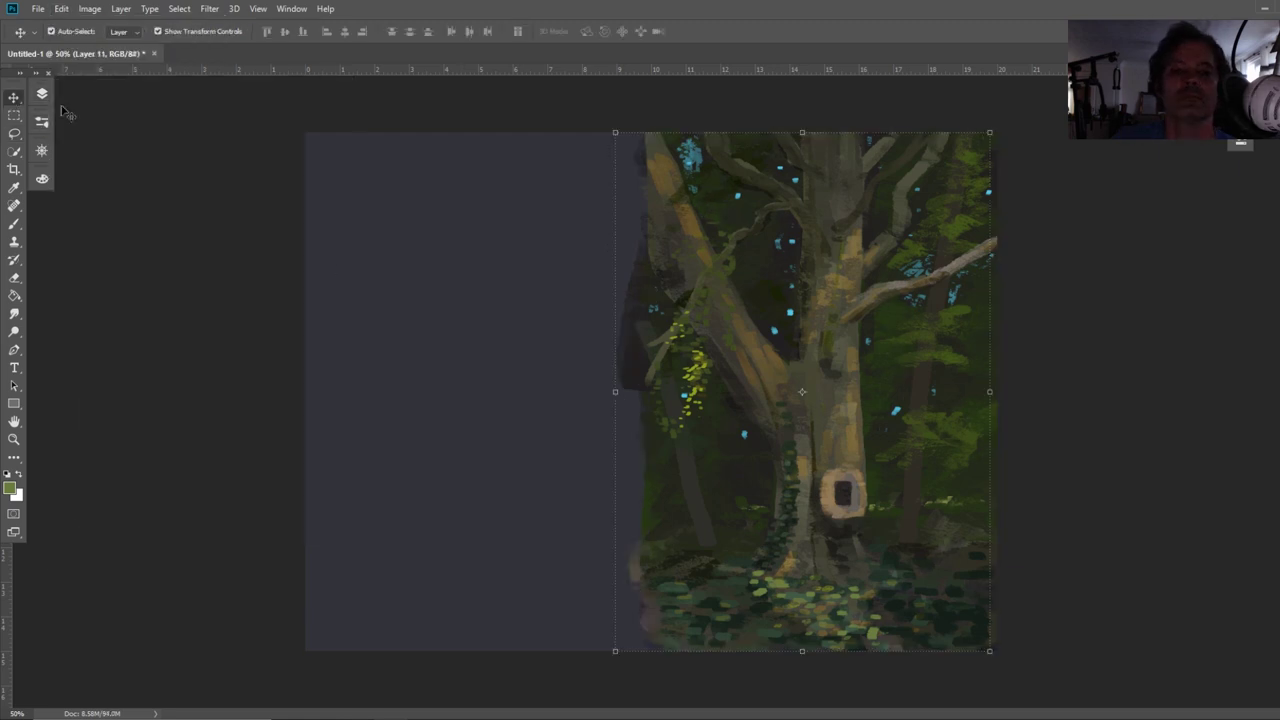
drag(517, 378, 554, 383)
drag(287, 387, 3, 340)
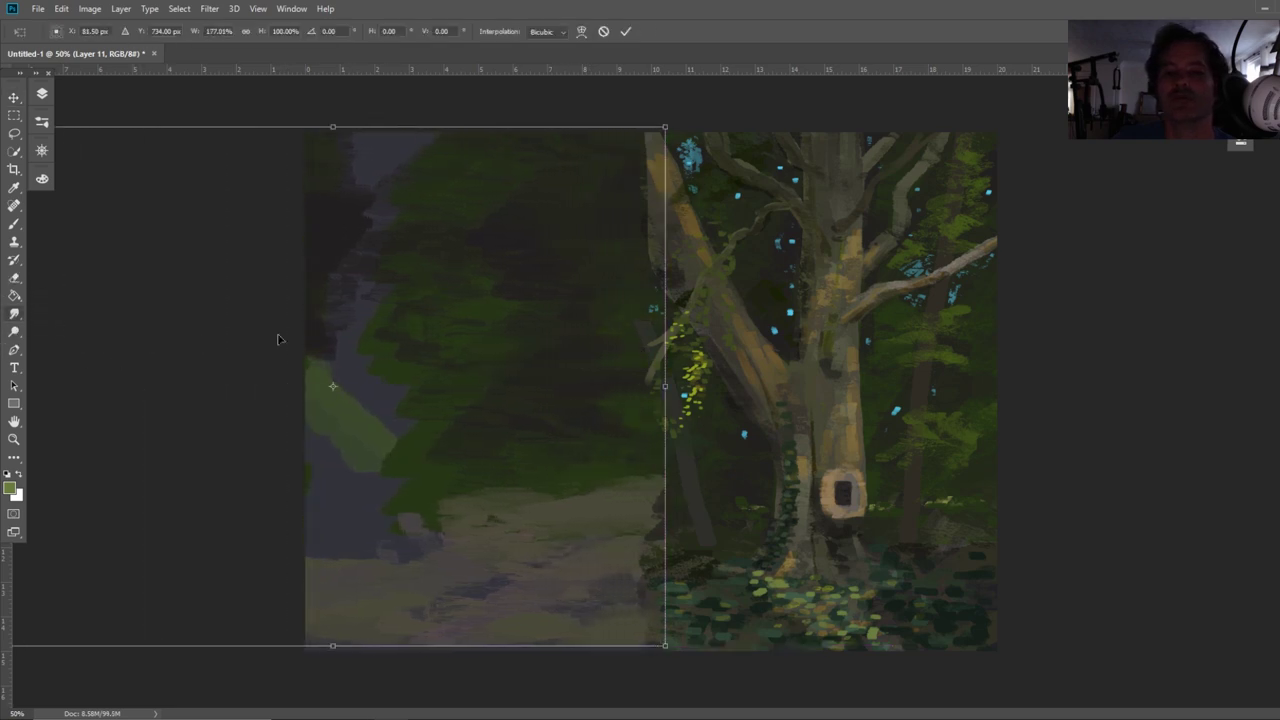
drag(667, 386, 1160, 386)
drag(884, 390, 411, 414)
drag(187, 145, 208, 106)
drag(447, 241, 445, 297)
drag(100, 162, 105, 122)
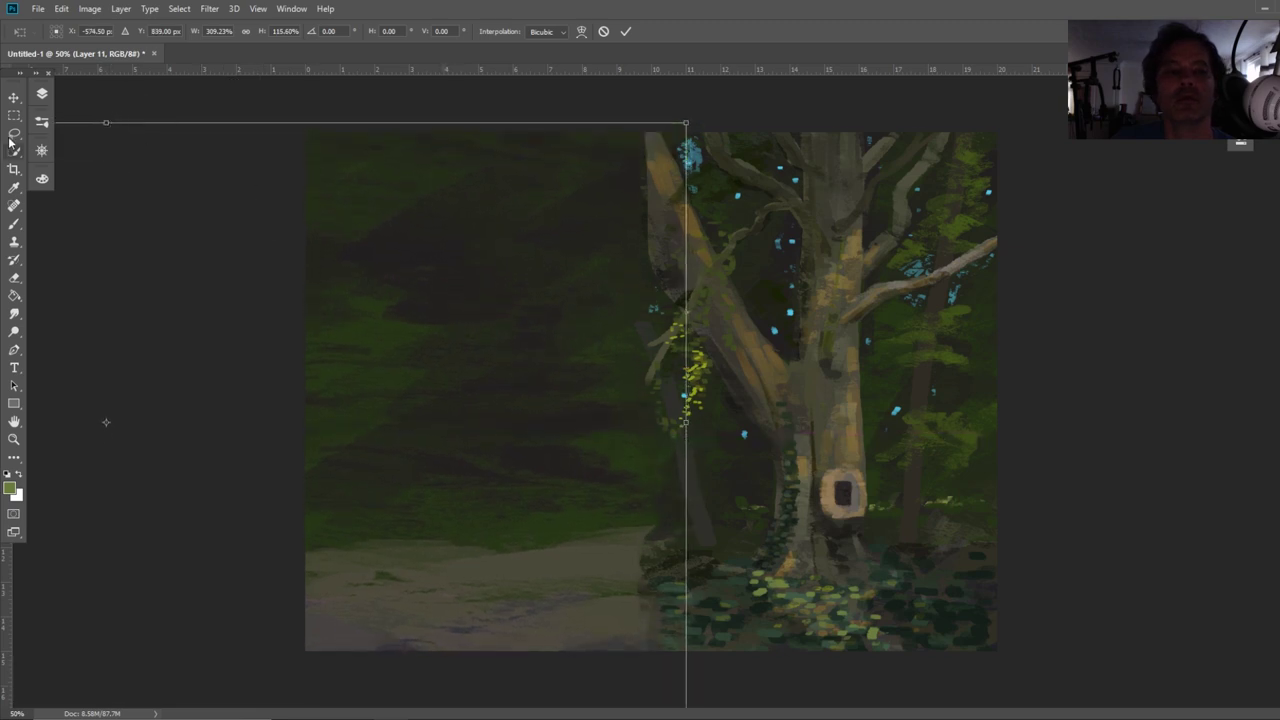
click(12, 140)
click(614, 273)
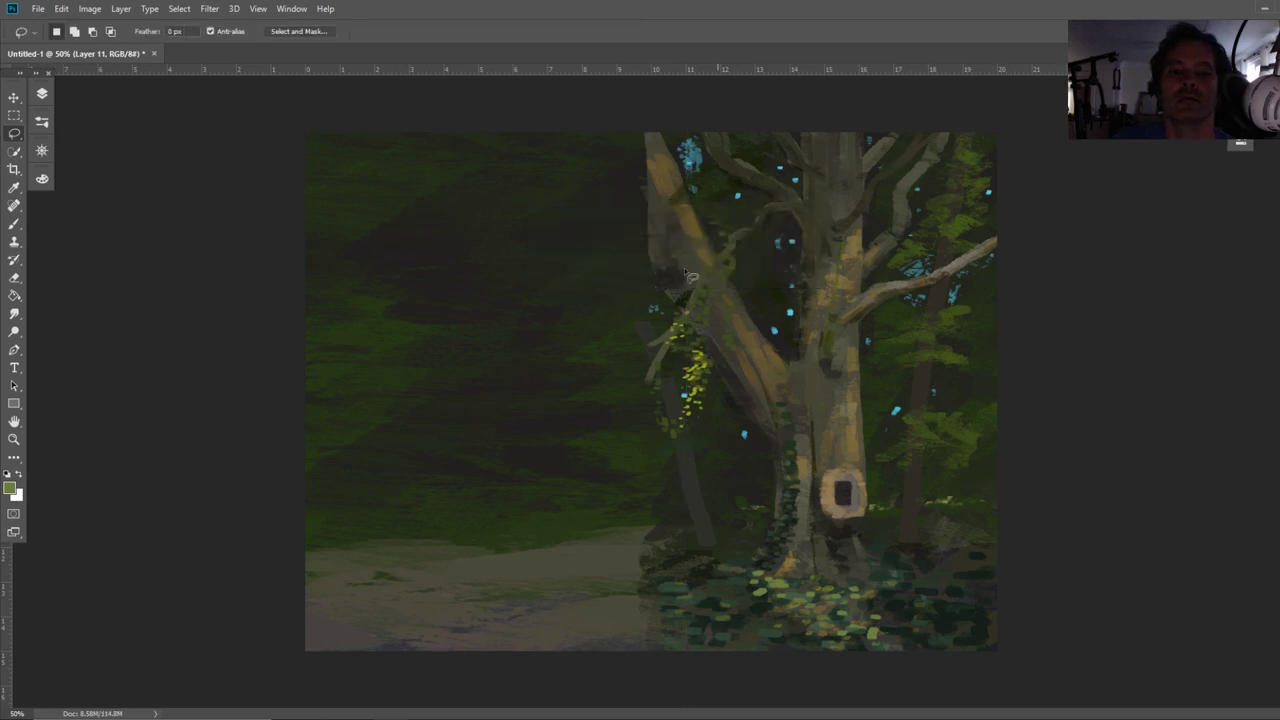
Lasso the missing outer edge of the leaning trunk, fill it with sampled dark bark brown strokes, and deselect
mouse_move(655, 268)
mouse_down()
mouse_move(593, 117)
mouse_move(660, 118)
mouse_up()
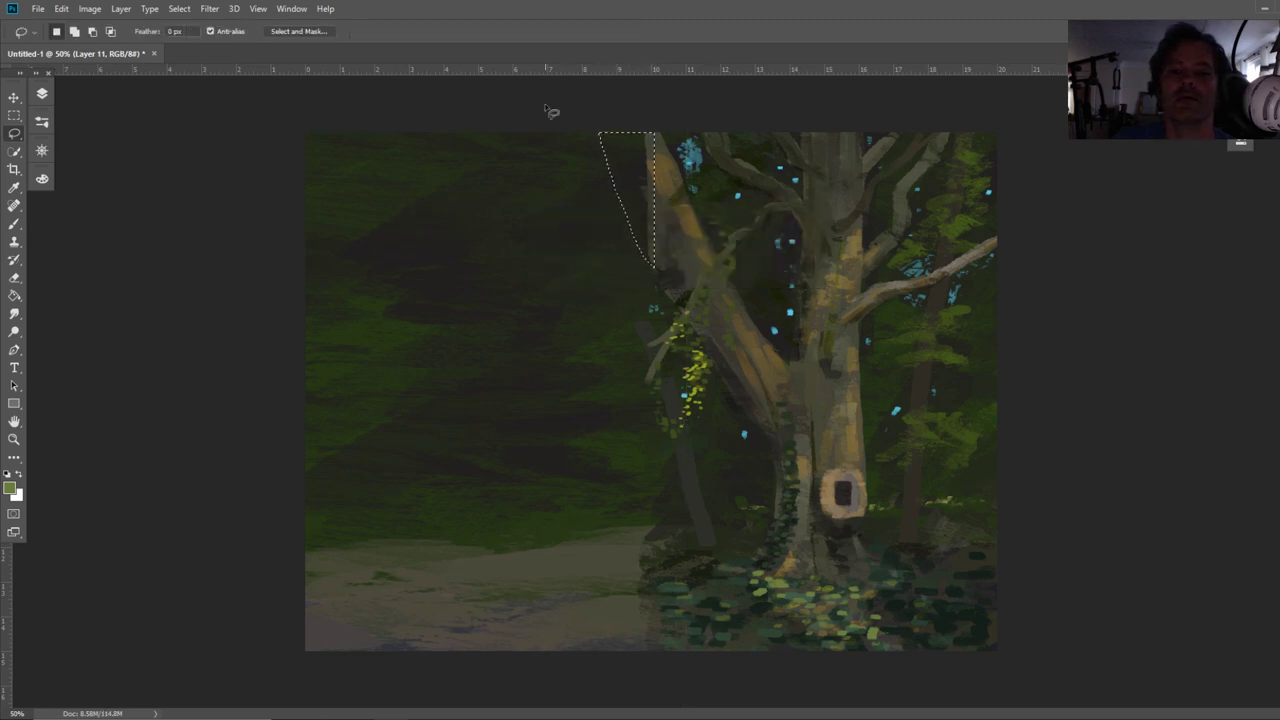
click(15, 187)
click(676, 218)
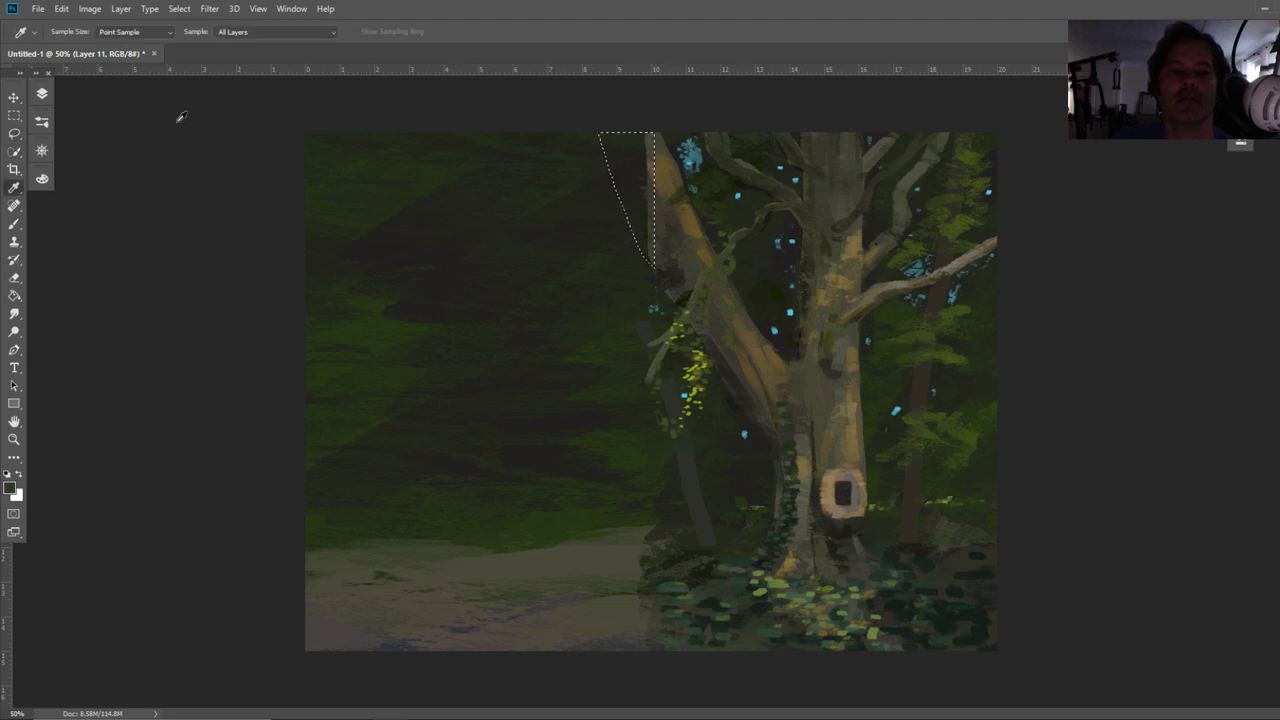
key(b)
mouse_move(613, 203)
mouse_down()
mouse_move(648, 262)
mouse_move(612, 150)
mouse_move(608, 160)
mouse_move(645, 228)
mouse_move(632, 130)
mouse_up()
mouse_move(652, 264)
mouse_down()
mouse_move(610, 150)
mouse_move(648, 262)
mouse_up()
key(l)
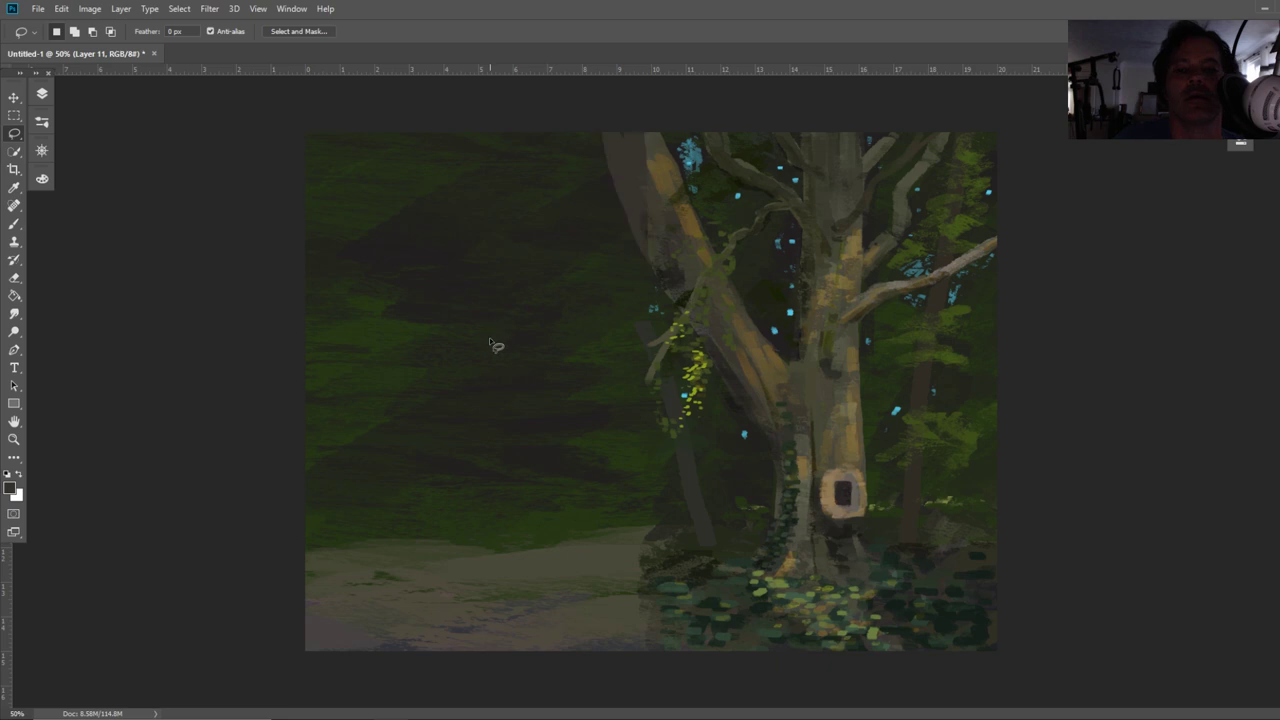
key(ctrl+d)
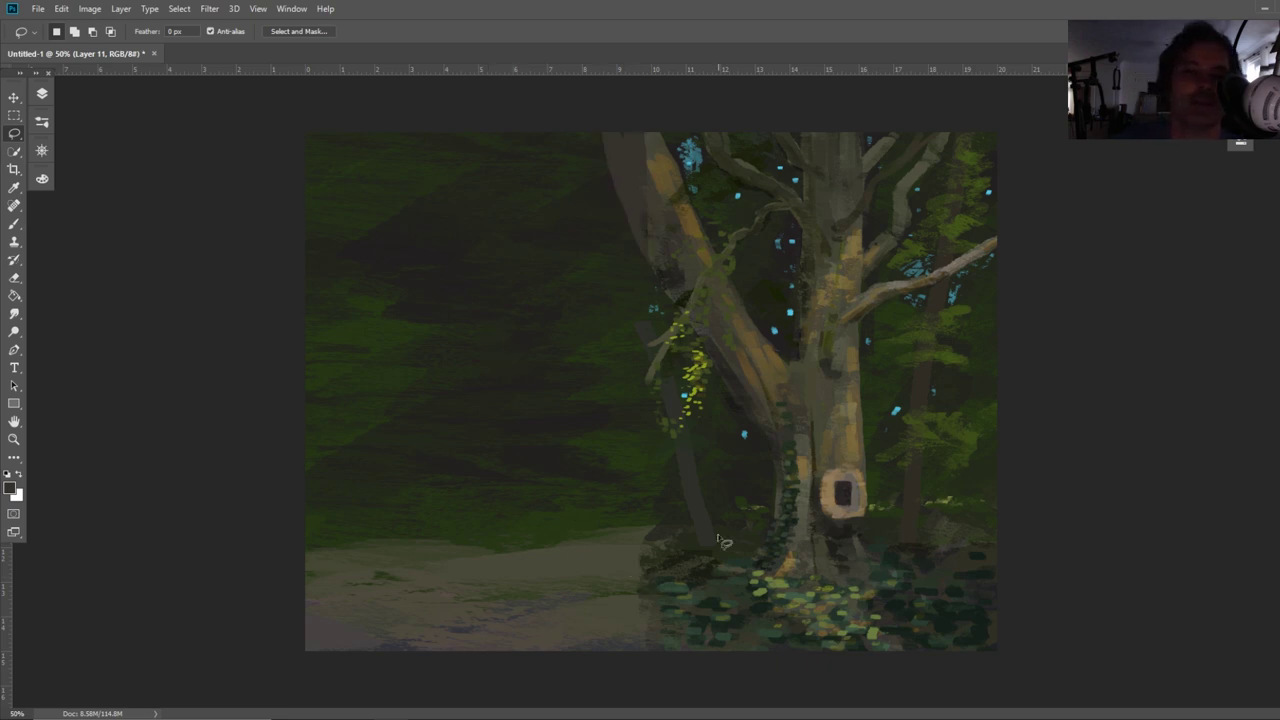
Sample a grey-brown bark tone and brush texture over the leaning trunk's extended edge at 22 px
key(i)
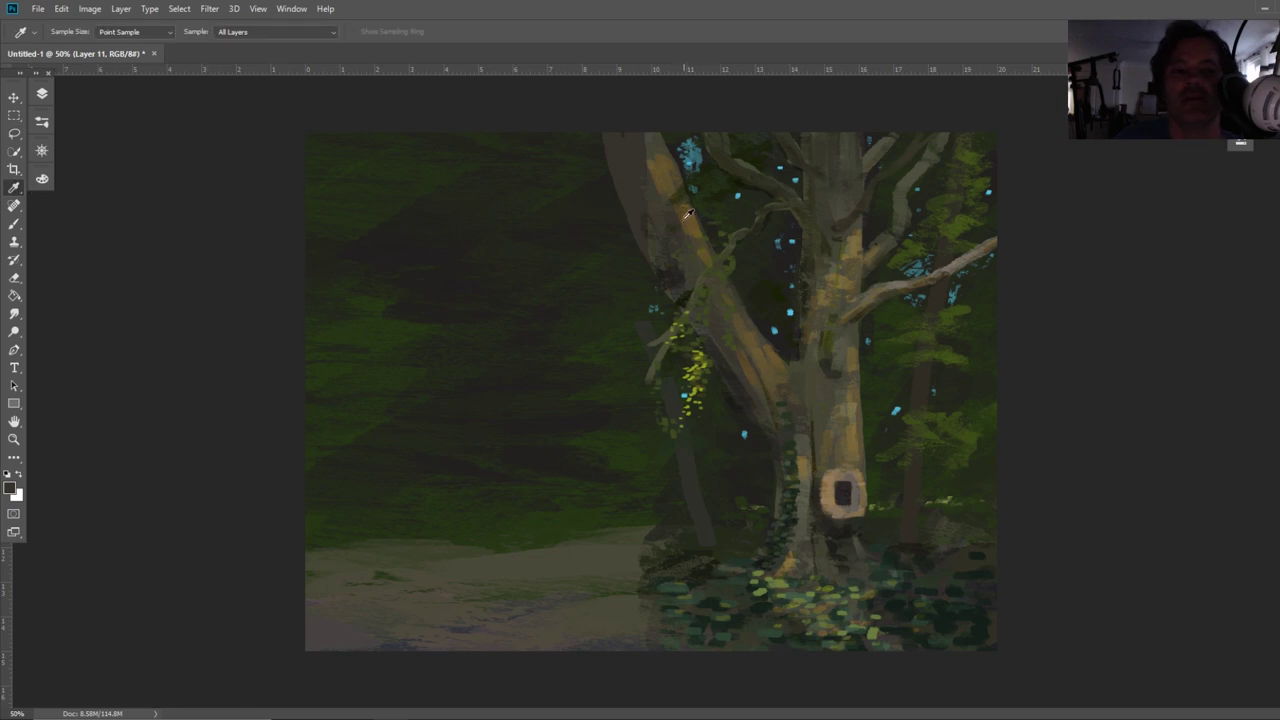
click(627, 170)
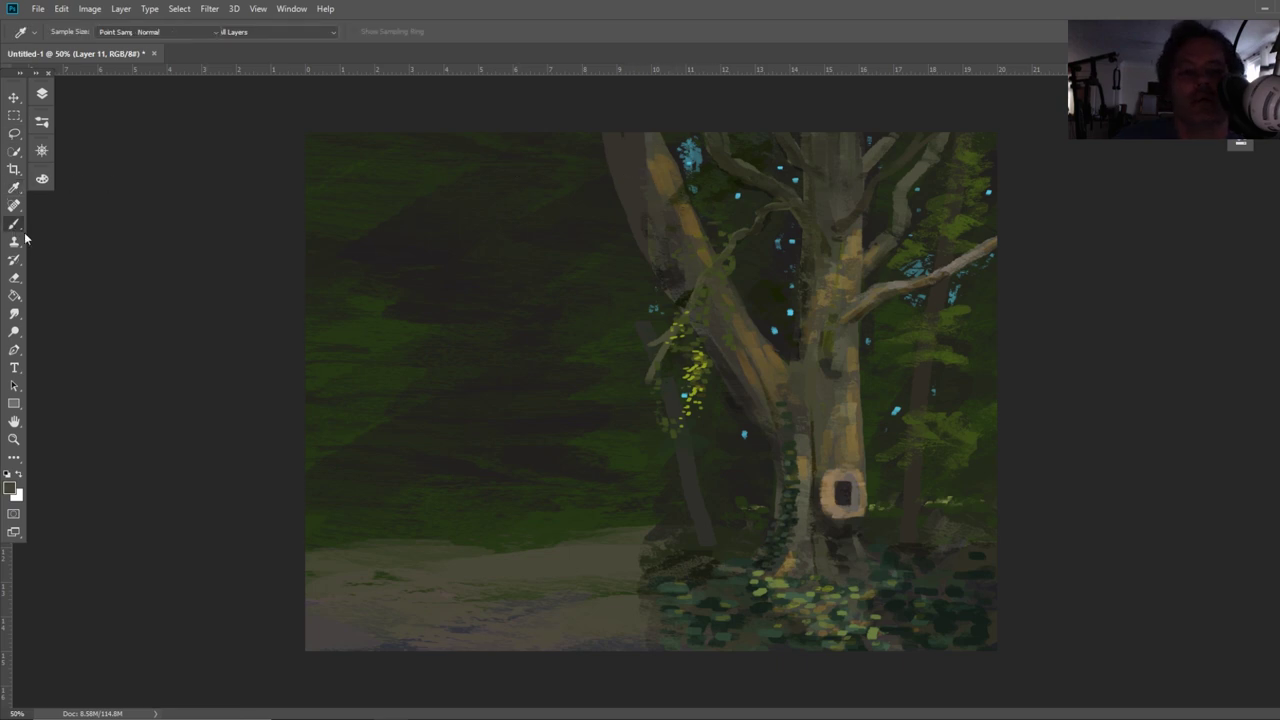
key(b)
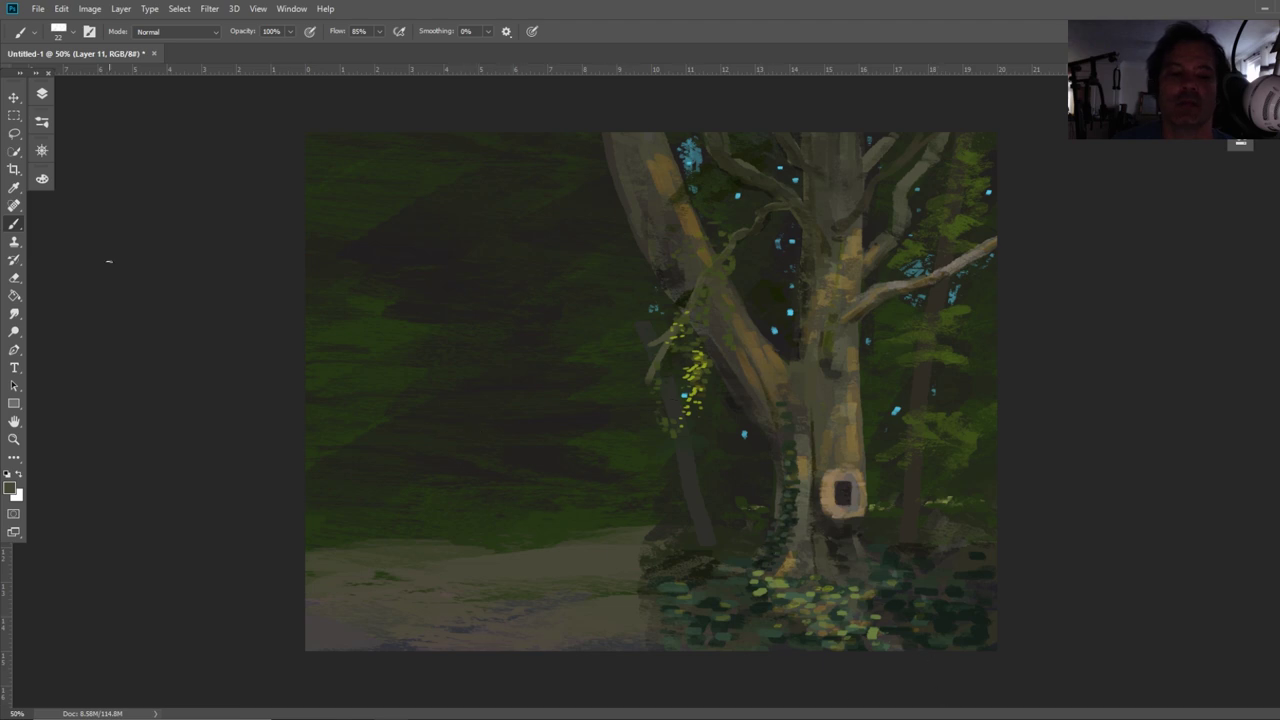
Add another new empty layer above Layer 10
click(41, 94)
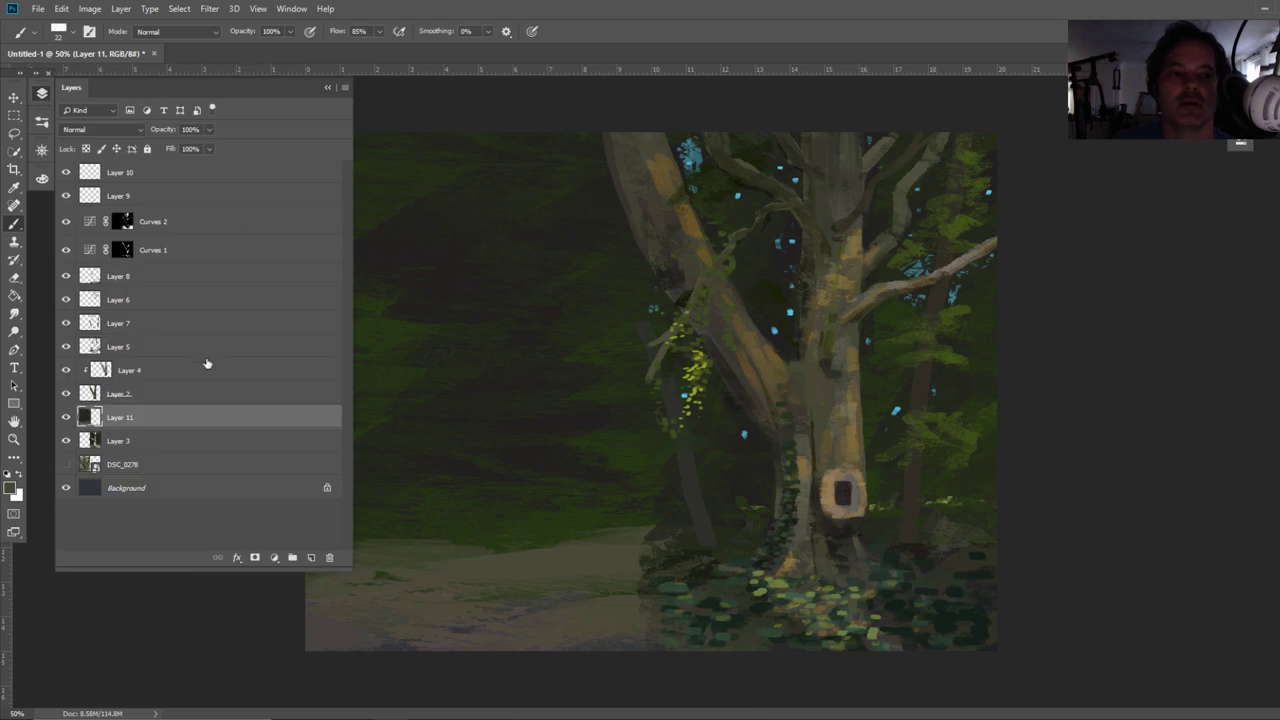
click(198, 178)
click(332, 91)
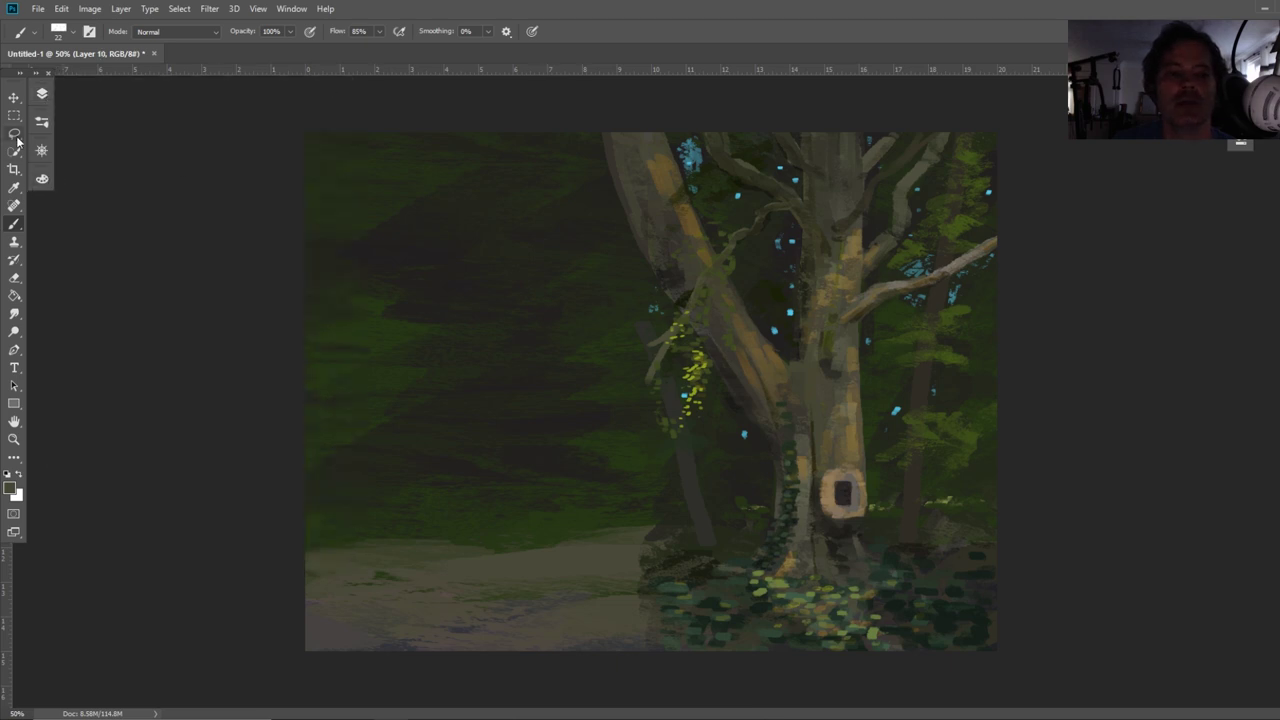
click(41, 94)
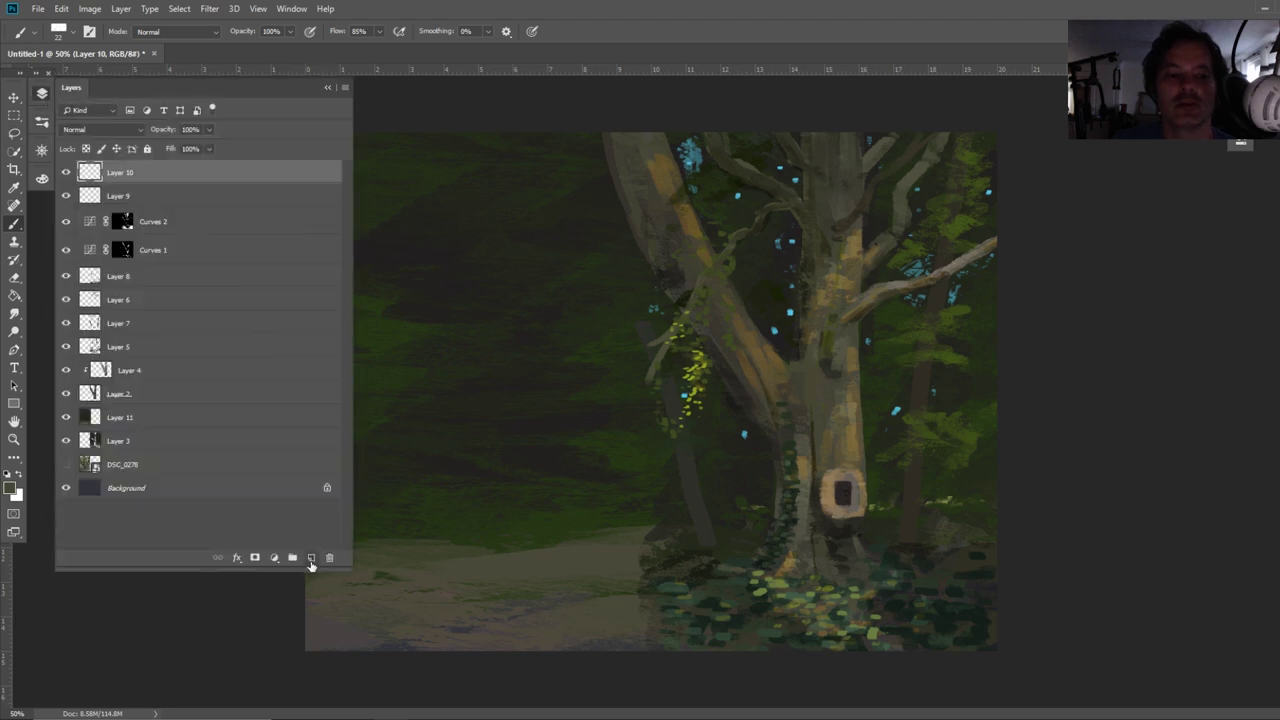
click(311, 557)
click(338, 90)
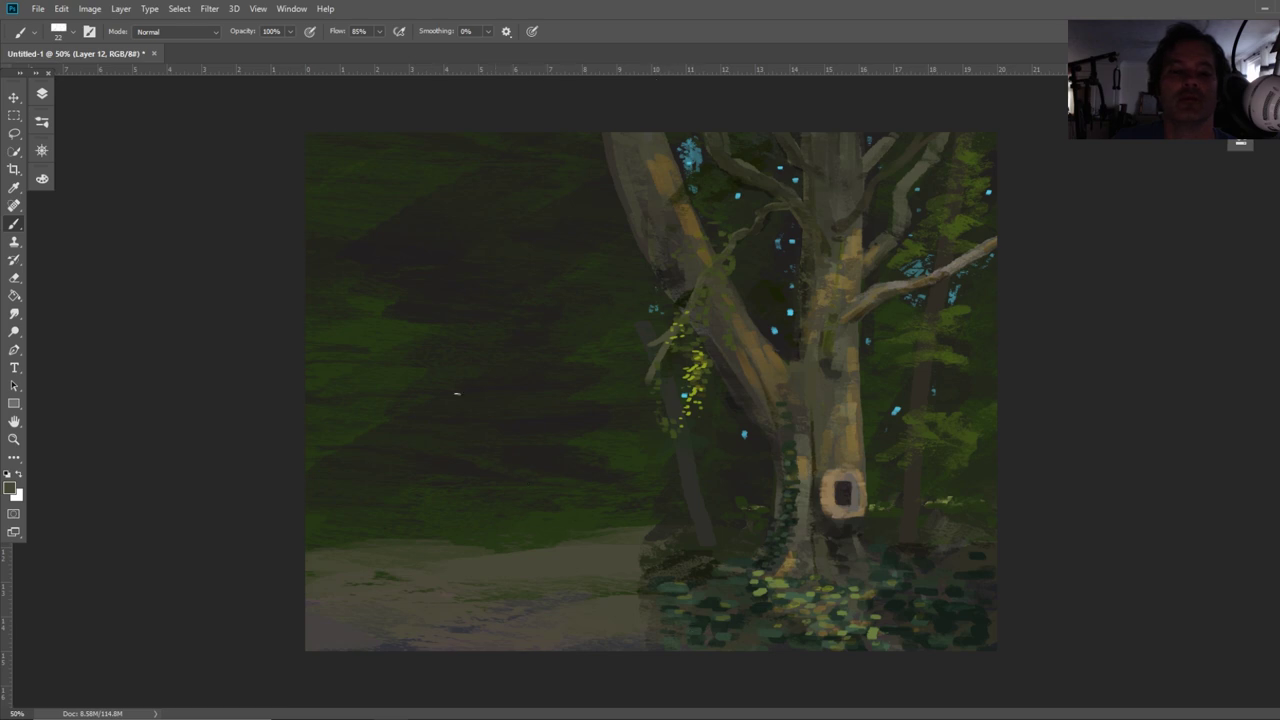
Try an orange-brown figure block with a 114 px brush at the edge of the path and undo it
click(10, 487)
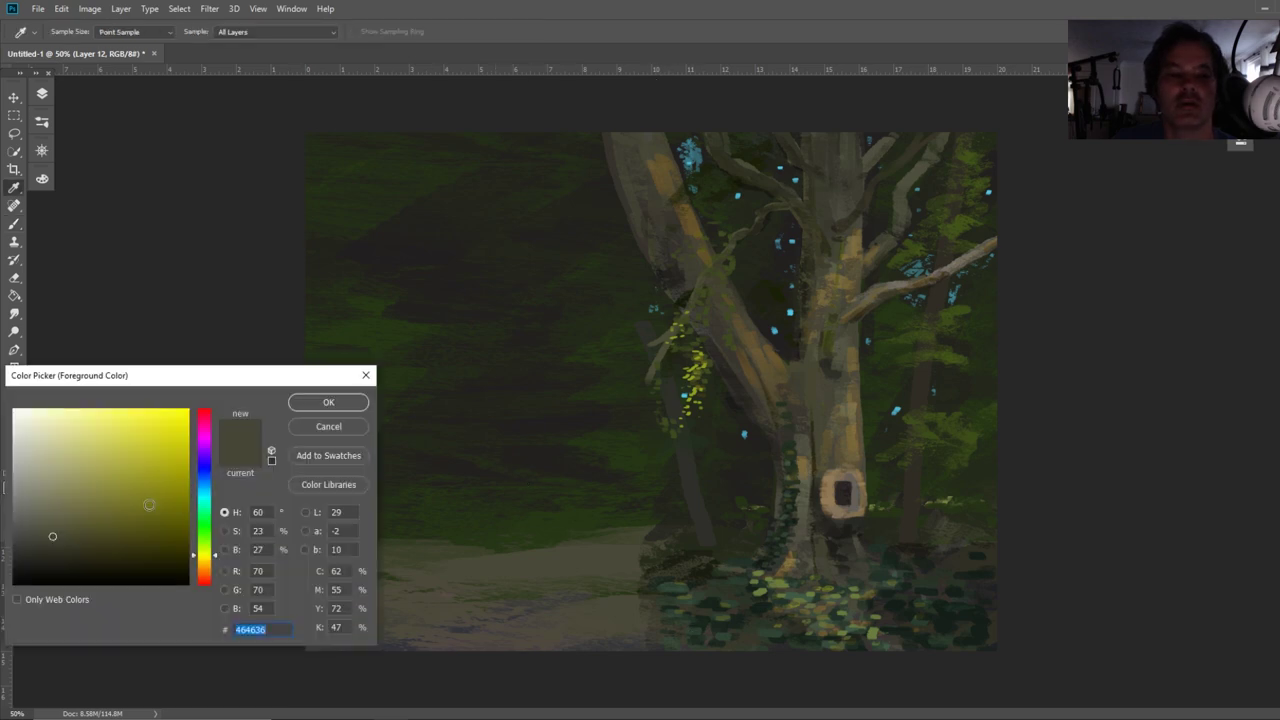
click(205, 577)
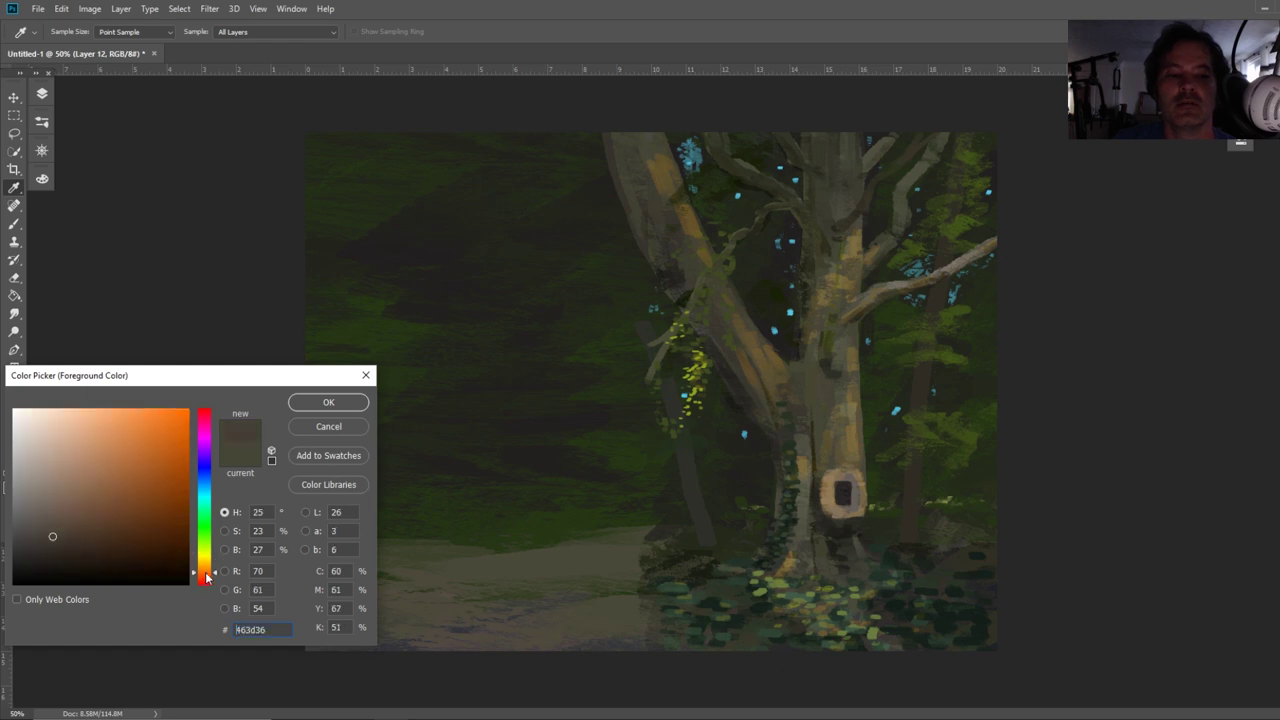
click(168, 516)
click(319, 408)
click(16, 225)
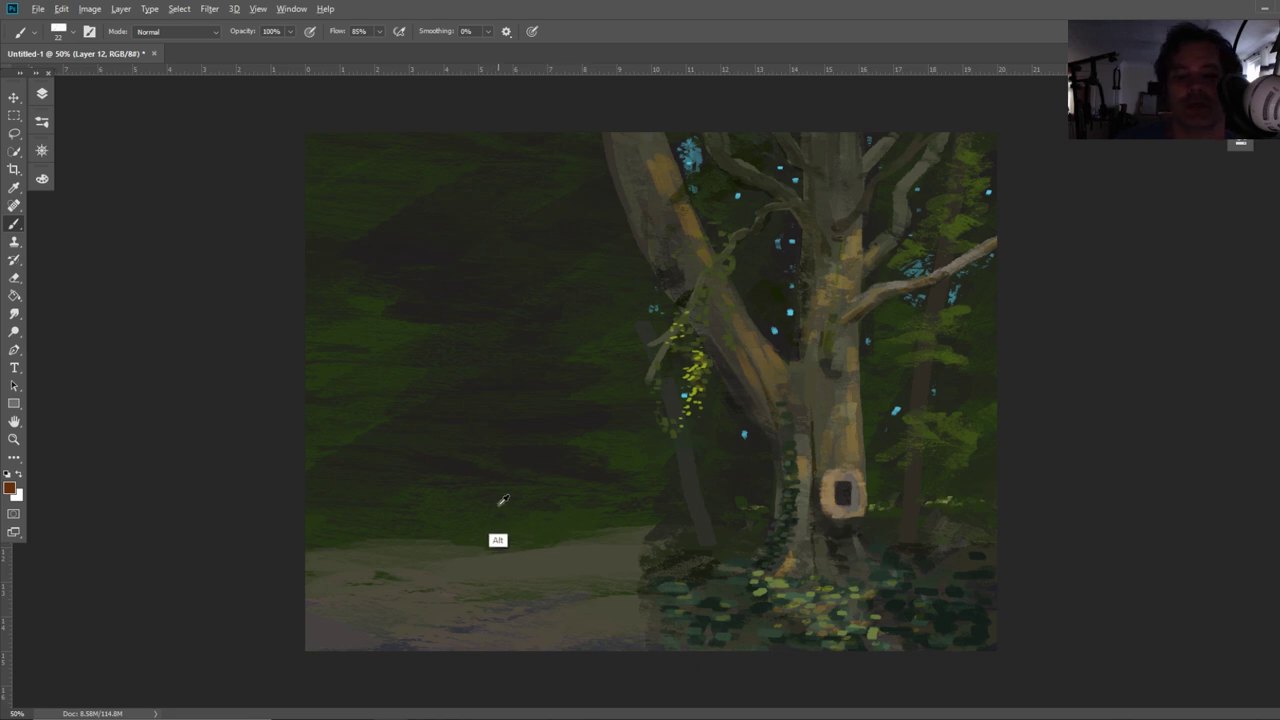
mouse_move(505, 490)
mouse_down()
mouse_move(497, 546)
mouse_move(530, 499)
mouse_up()
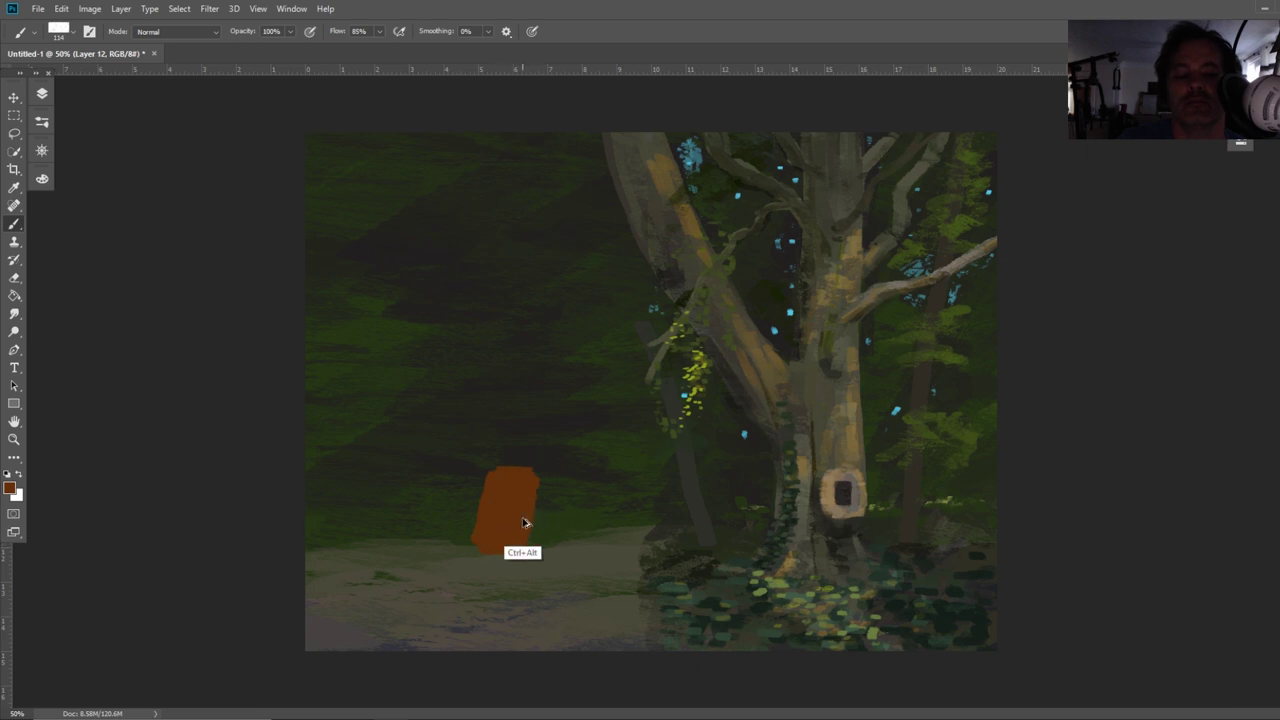
key(ctrl+z)
key(ctrl+z)
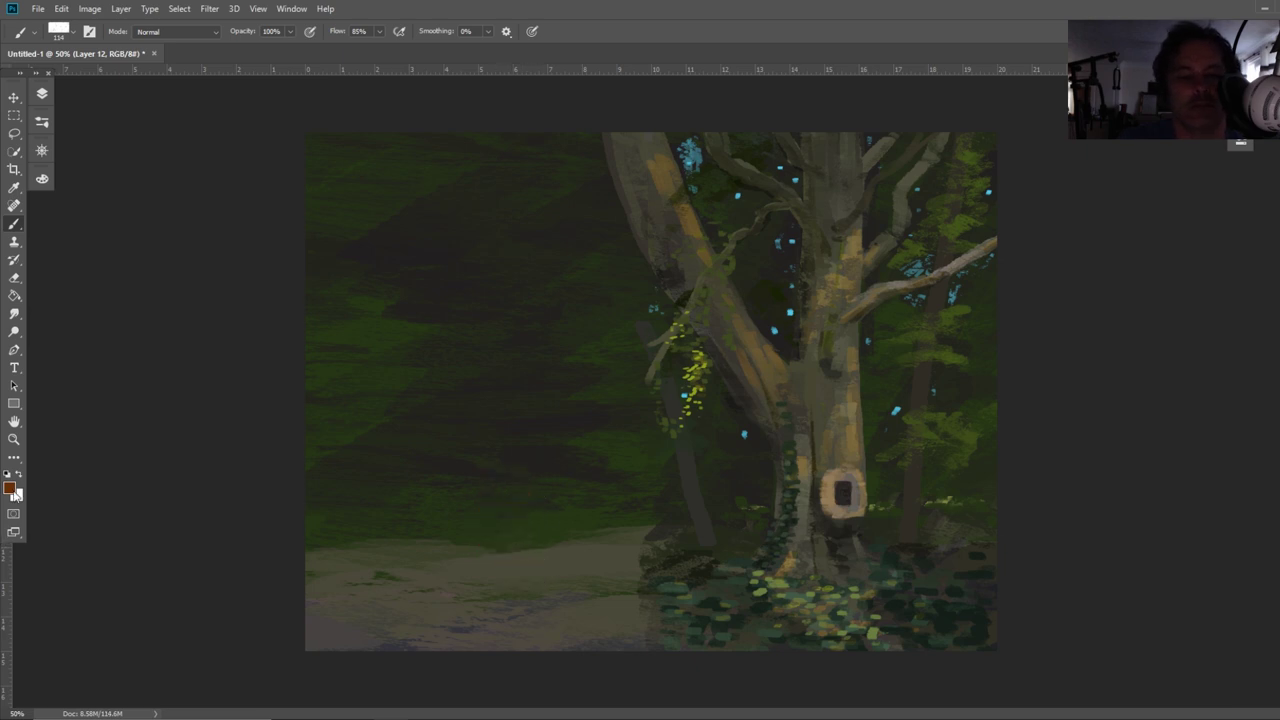
Choose a dark red and paint a hooded, cloaked figure silhouette on the path with a 62 px brush
click(10, 488)
drag(208, 516, 211, 609)
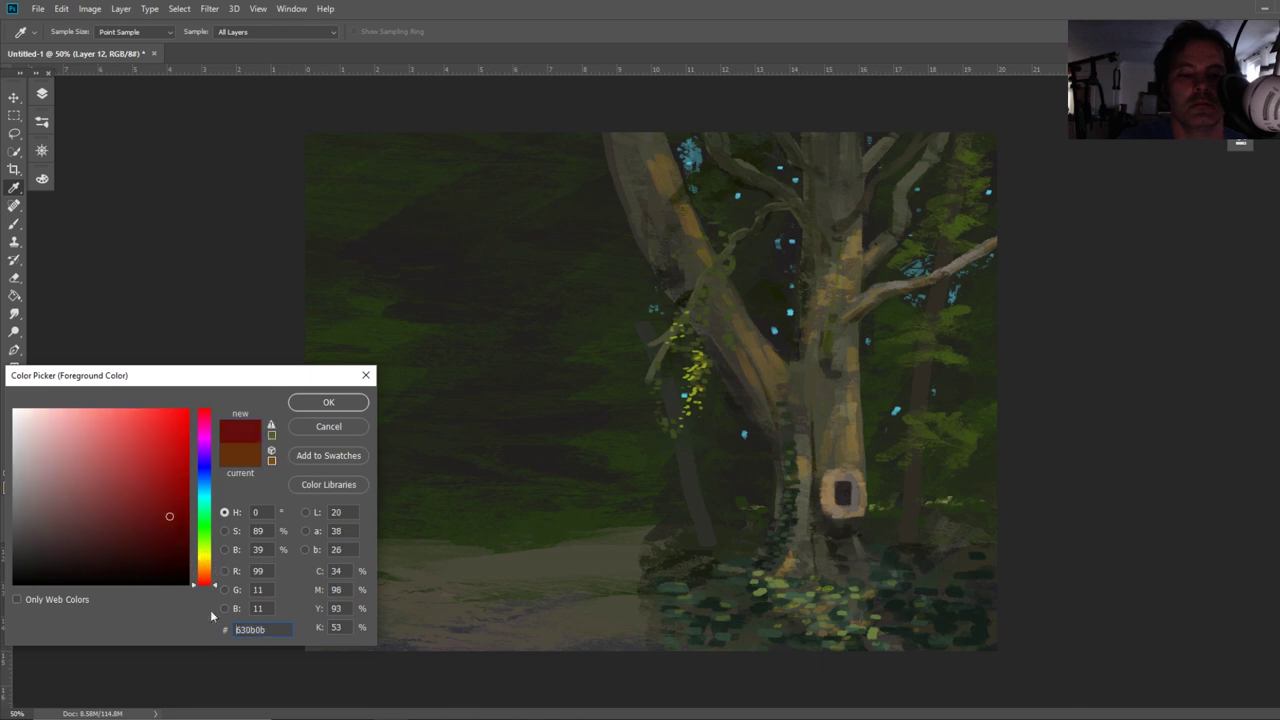
drag(172, 516, 169, 480)
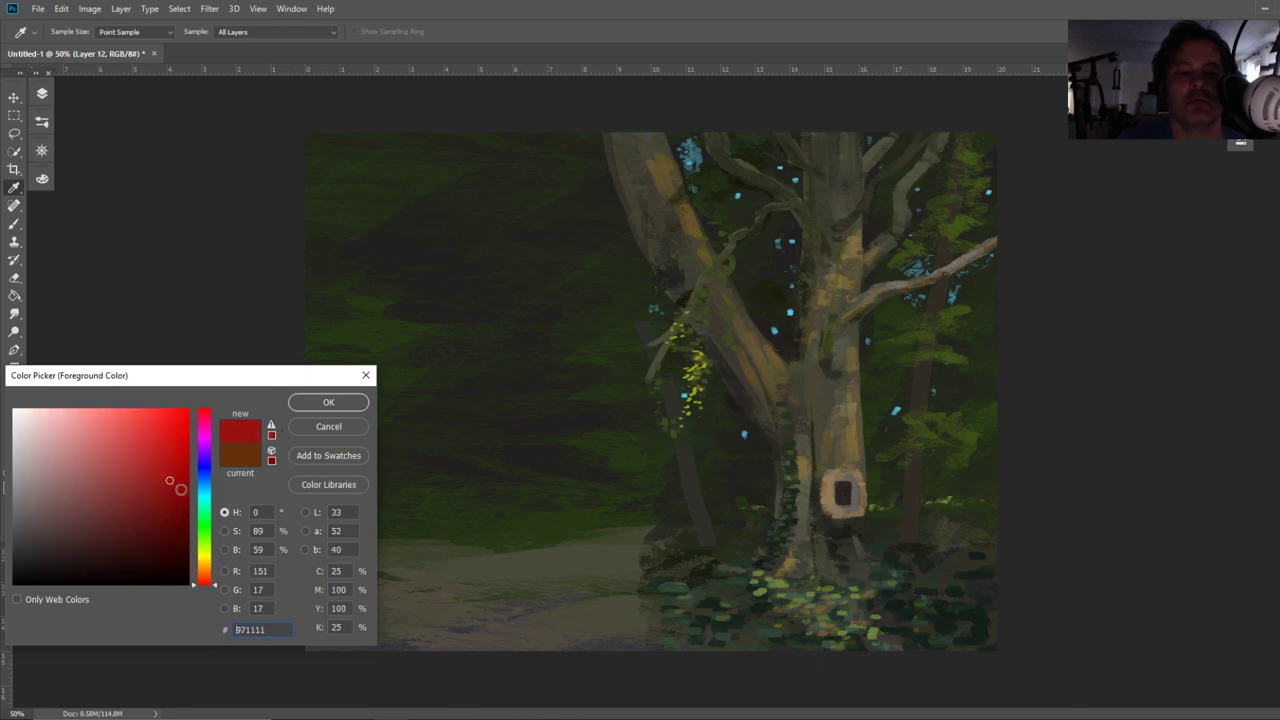
click(328, 402)
drag(478, 530, 467, 543)
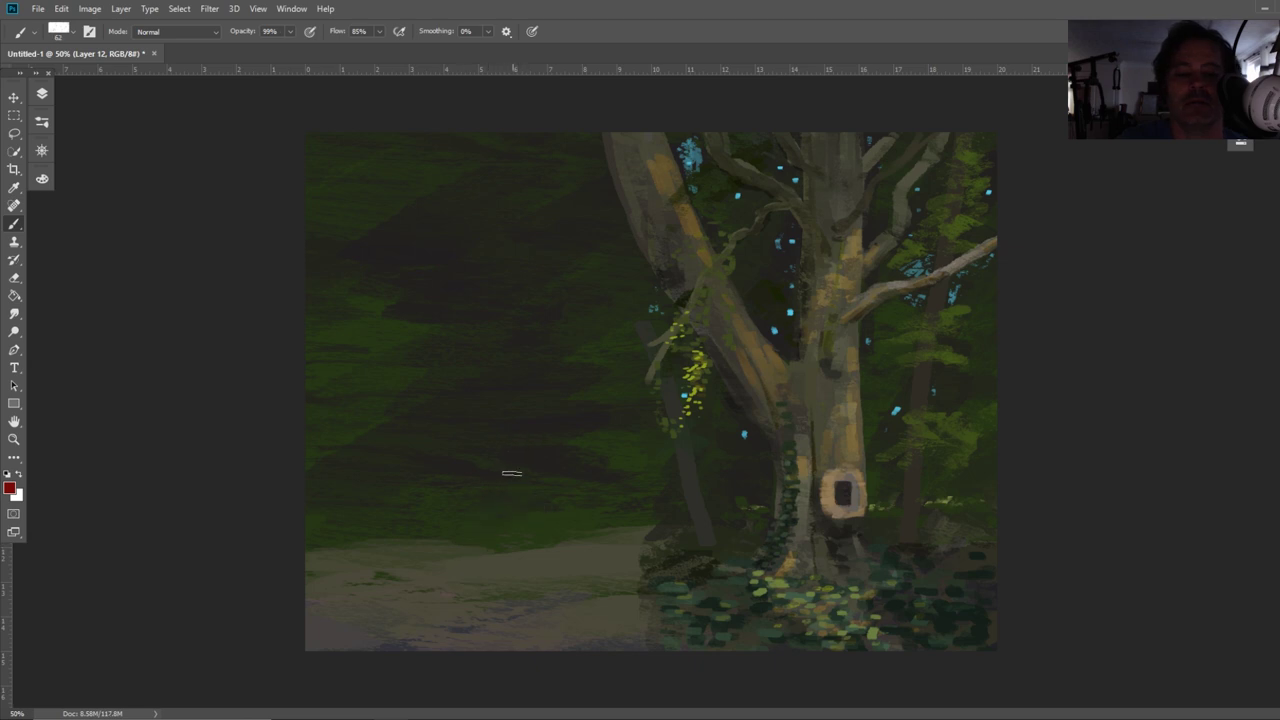
mouse_move(487, 501)
mouse_down()
mouse_move(506, 527)
mouse_move(500, 552)
mouse_move(466, 548)
mouse_move(451, 585)
mouse_up()
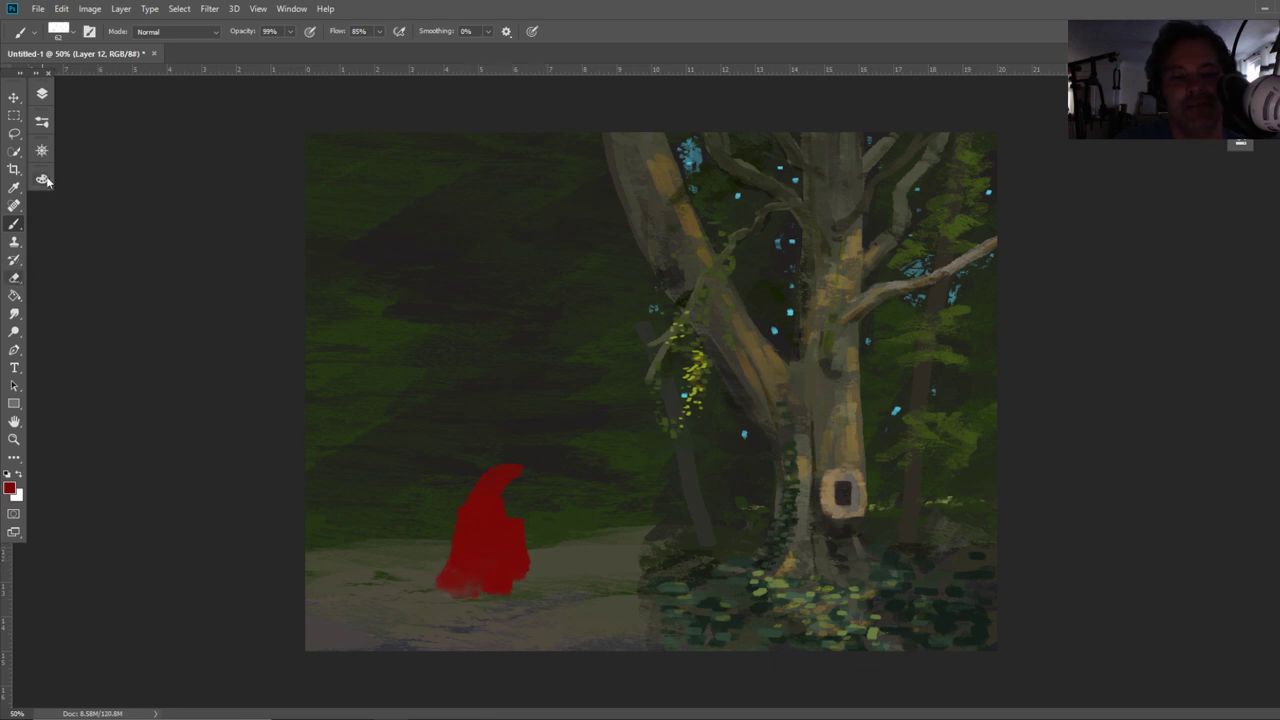
Choose dark blue 082f78 and paint a vertical strip of clothing down the middle of the red cloak
click(41, 93)
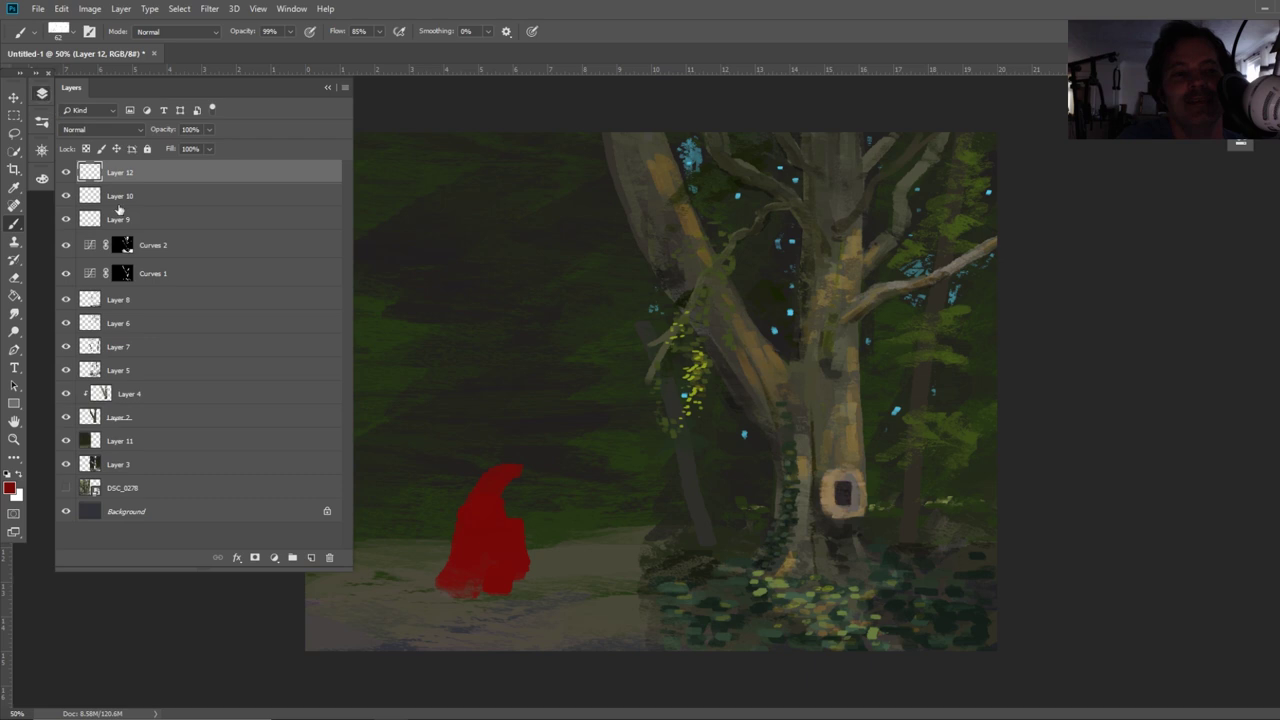
click(10, 488)
click(203, 475)
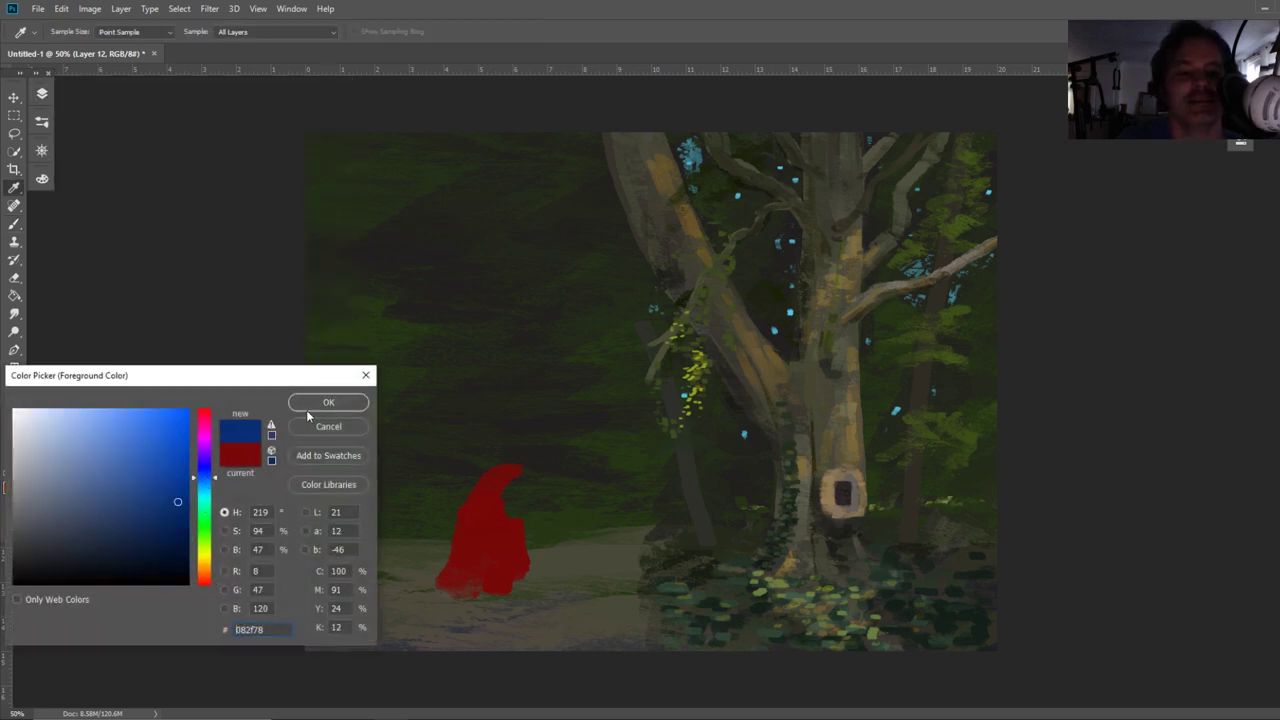
click(306, 406)
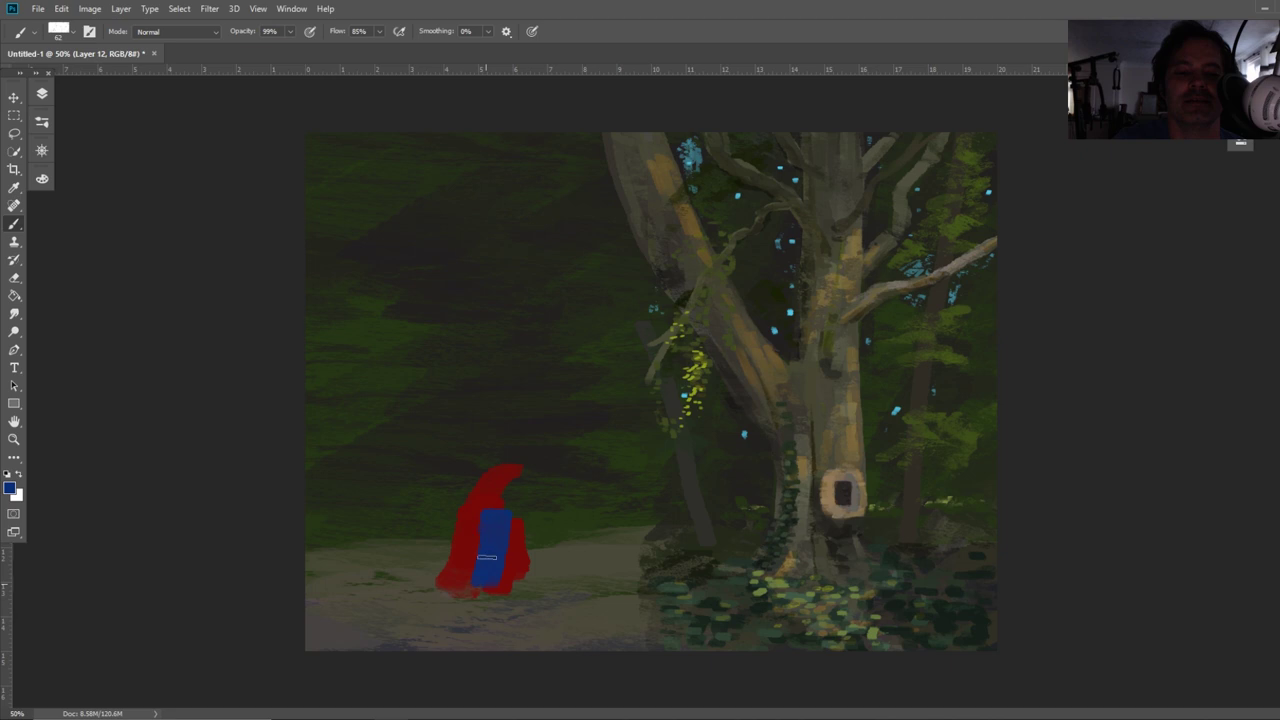
Widen the blue dress down to the path and repaint the hood, arm and flared cloak in dark red
mouse_move(503, 538)
mouse_down()
mouse_move(487, 610)
mouse_move(478, 593)
mouse_move(466, 609)
mouse_move(522, 578)
mouse_up()
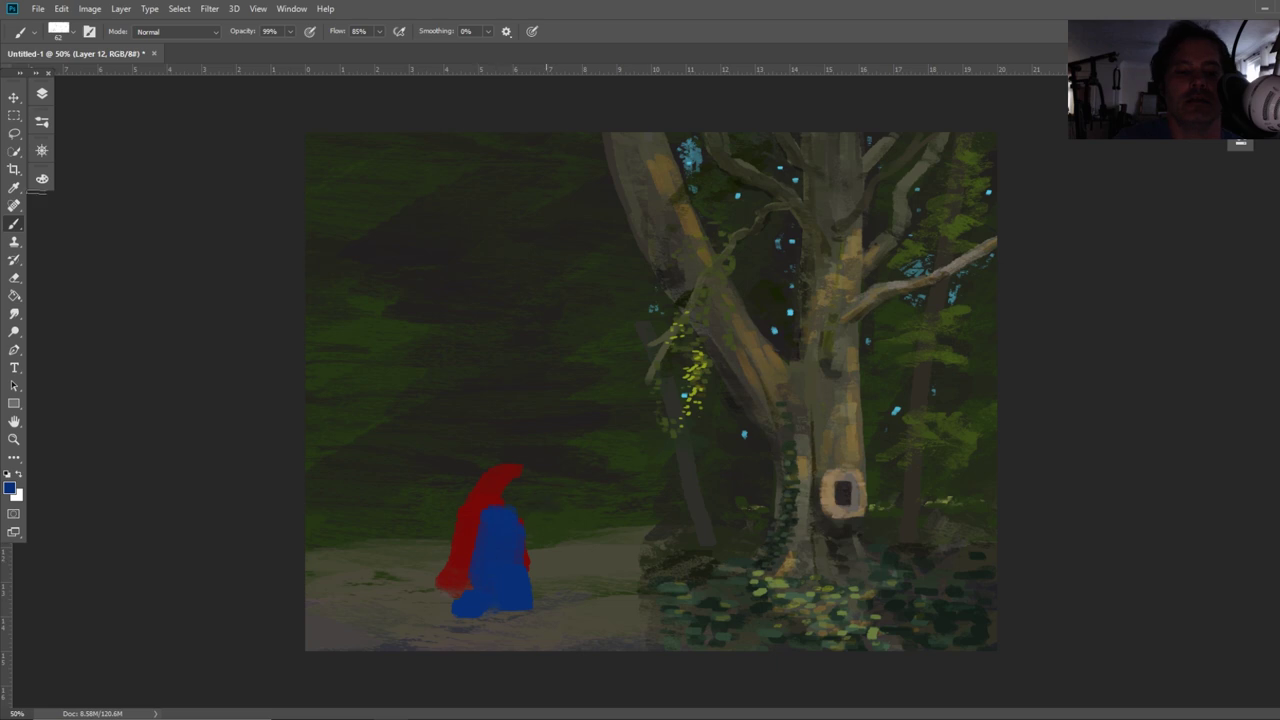
click(14, 187)
key(b)
mouse_move(495, 455)
mouse_down()
mouse_move(509, 471)
mouse_move(480, 449)
mouse_move(482, 473)
mouse_up()
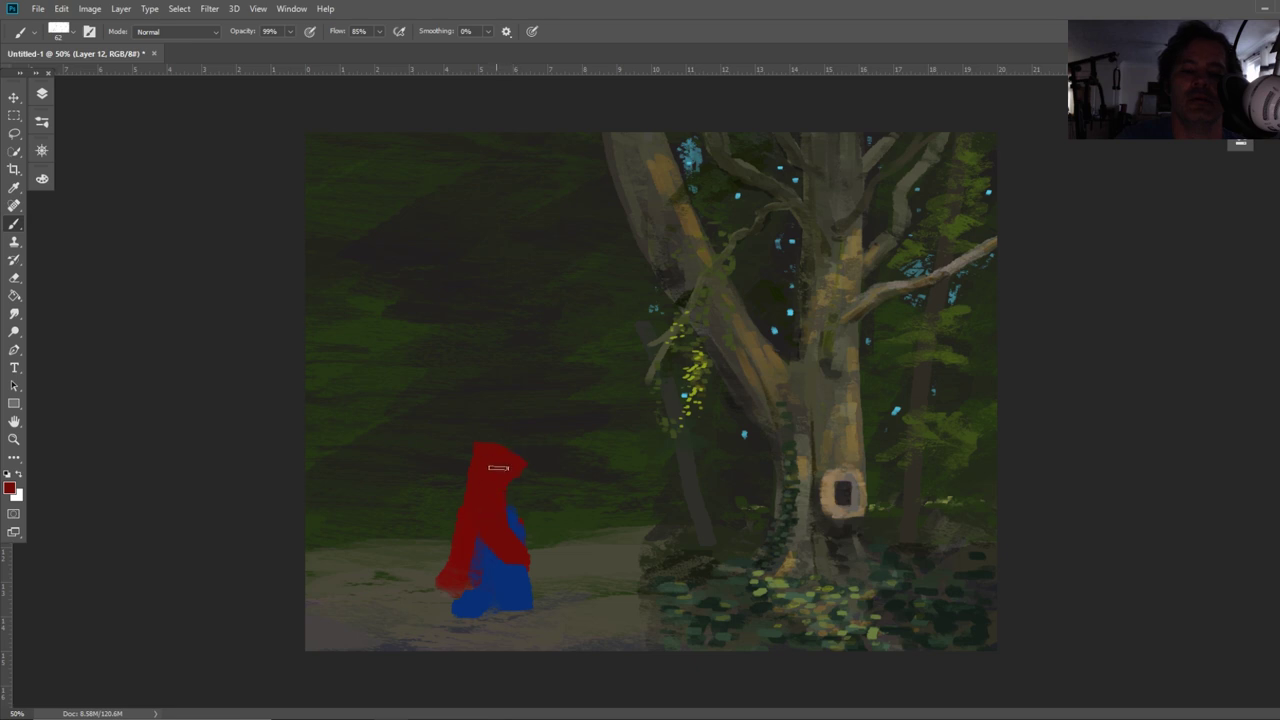
mouse_move(467, 524)
mouse_down()
mouse_move(450, 551)
mouse_move(468, 505)
mouse_move(443, 562)
mouse_up()
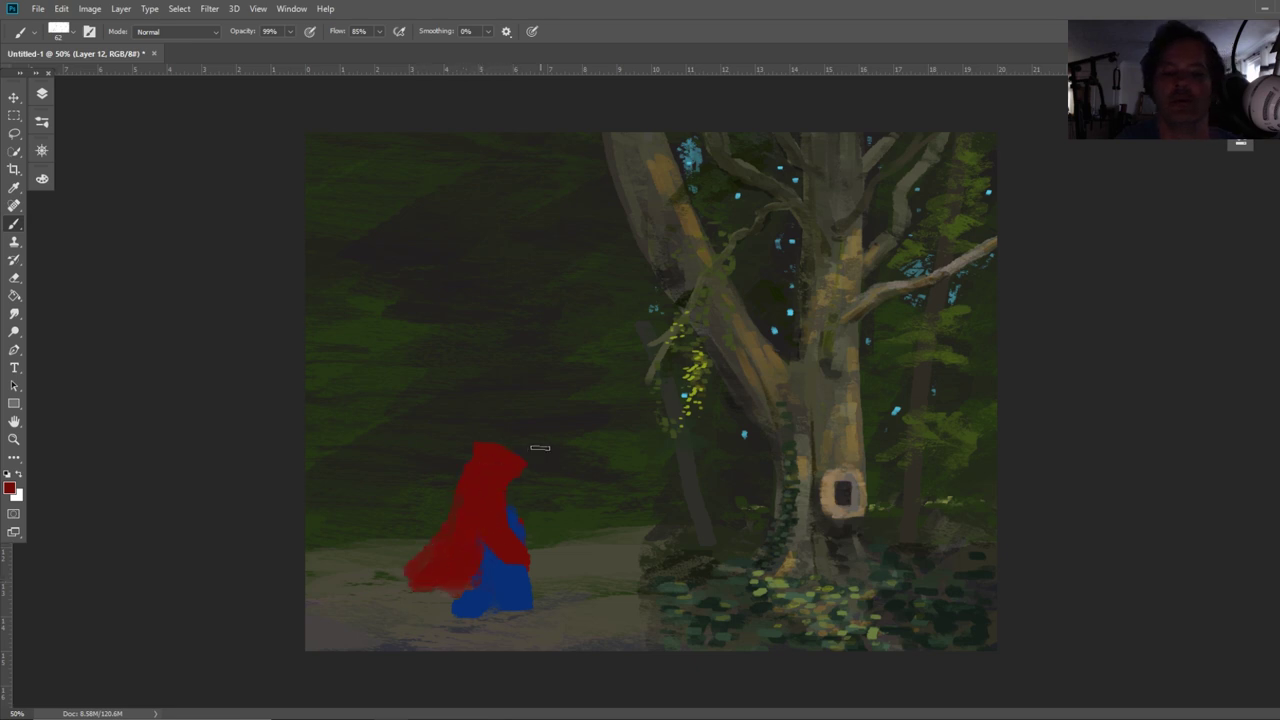
drag(540, 542, 509, 547)
Scale the cloaked figure to about 52.5% and place it at the edge of the path, applying the transformation
key(ctrl+t)
drag(549, 440, 481, 527)
drag(446, 580, 495, 512)
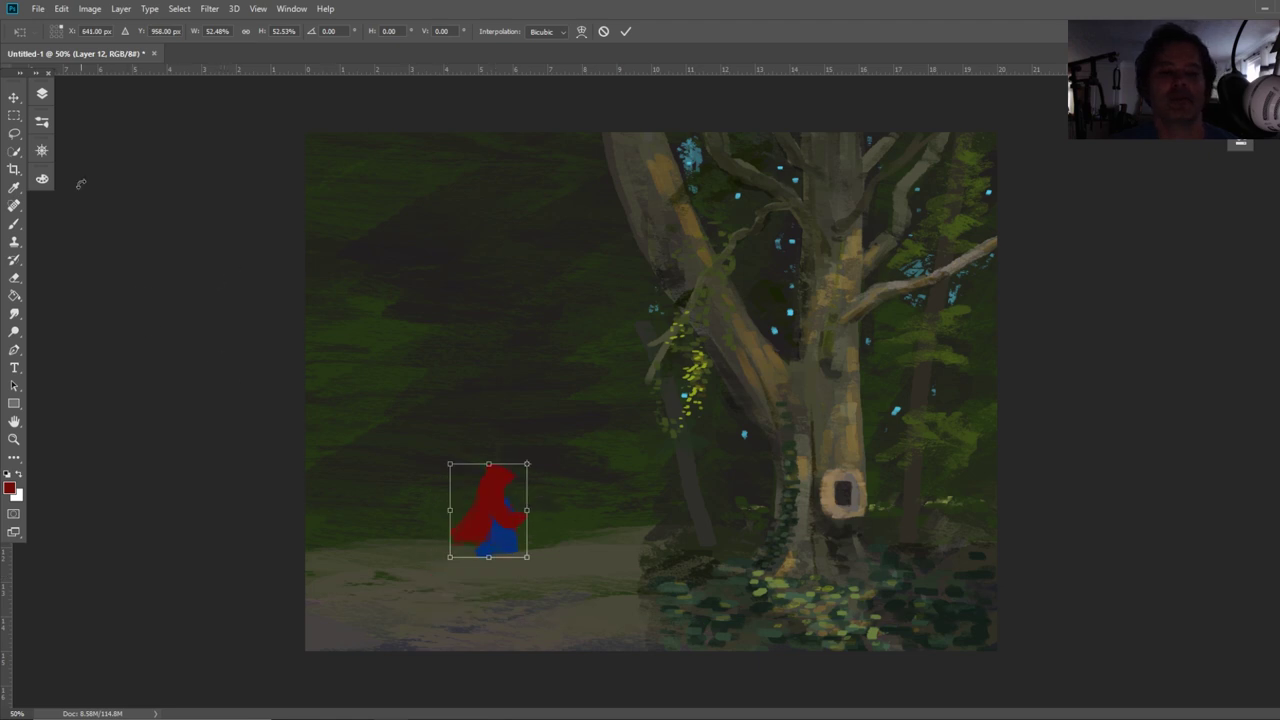
click(14, 133)
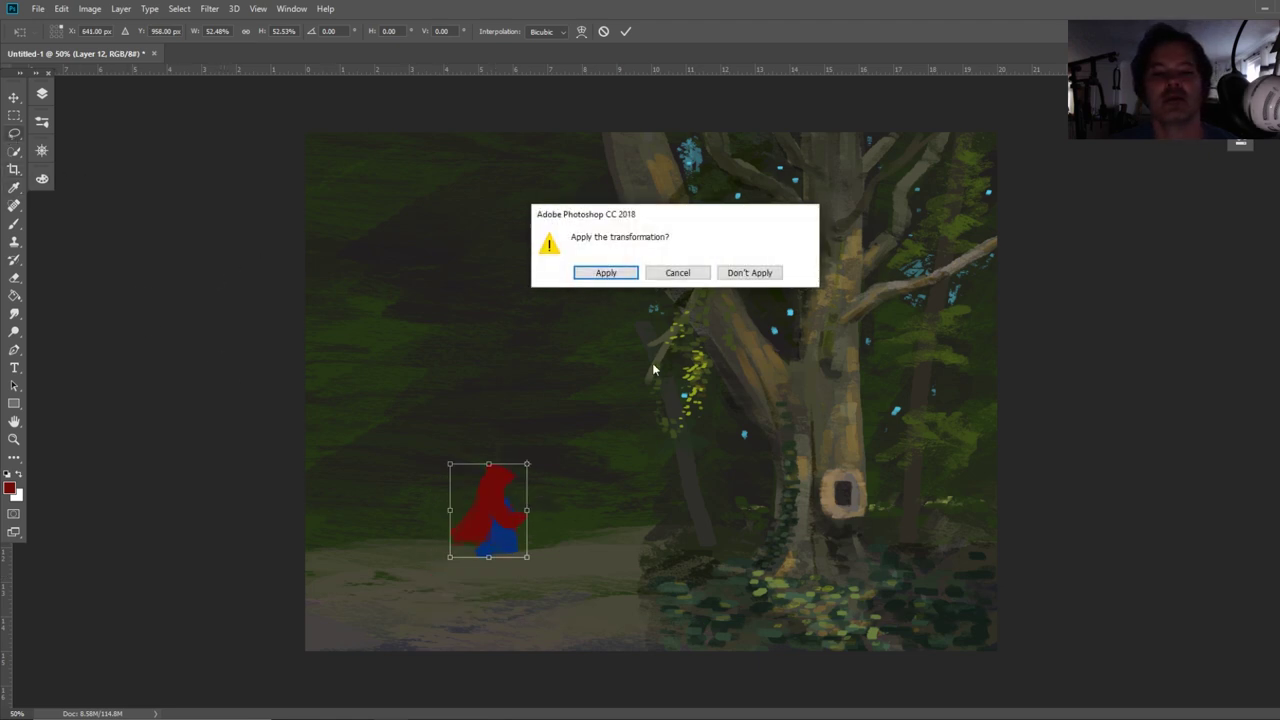
click(621, 275)
Choose a light orange-tan skin tone as the painting colour for the brush
click(10, 487)
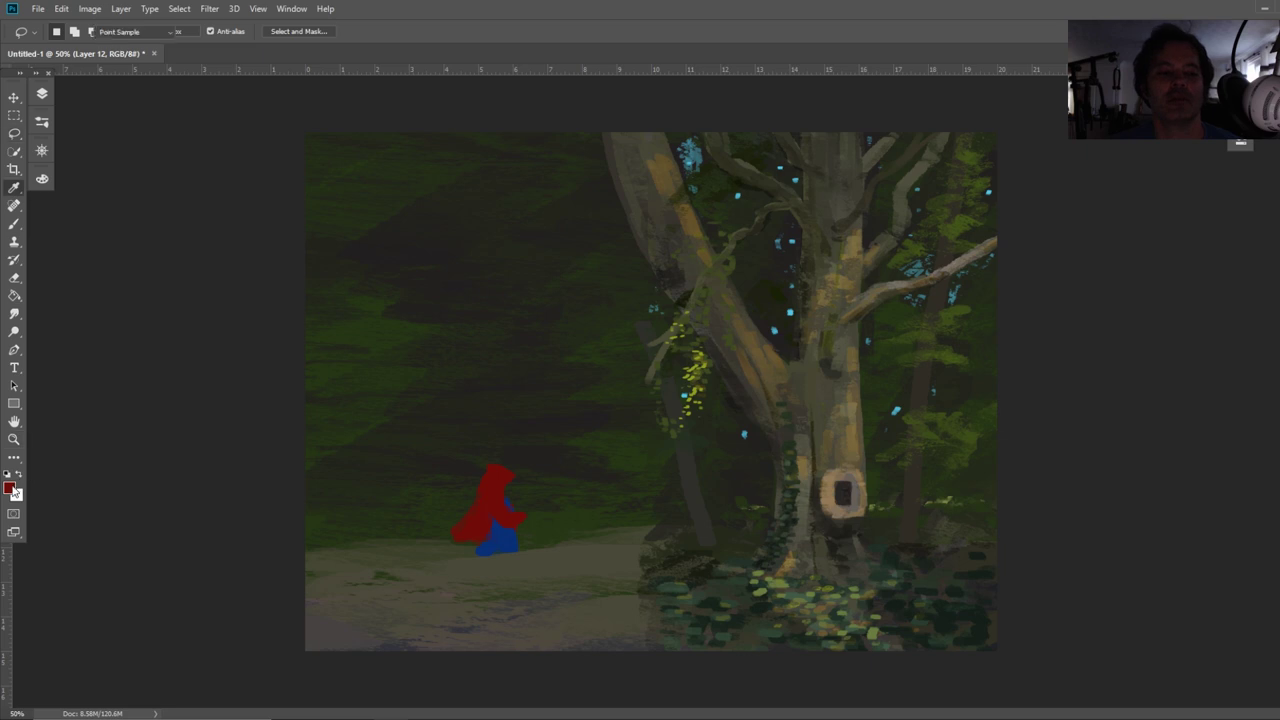
drag(208, 583, 207, 574)
drag(171, 493, 104, 450)
click(329, 403)
key(b)
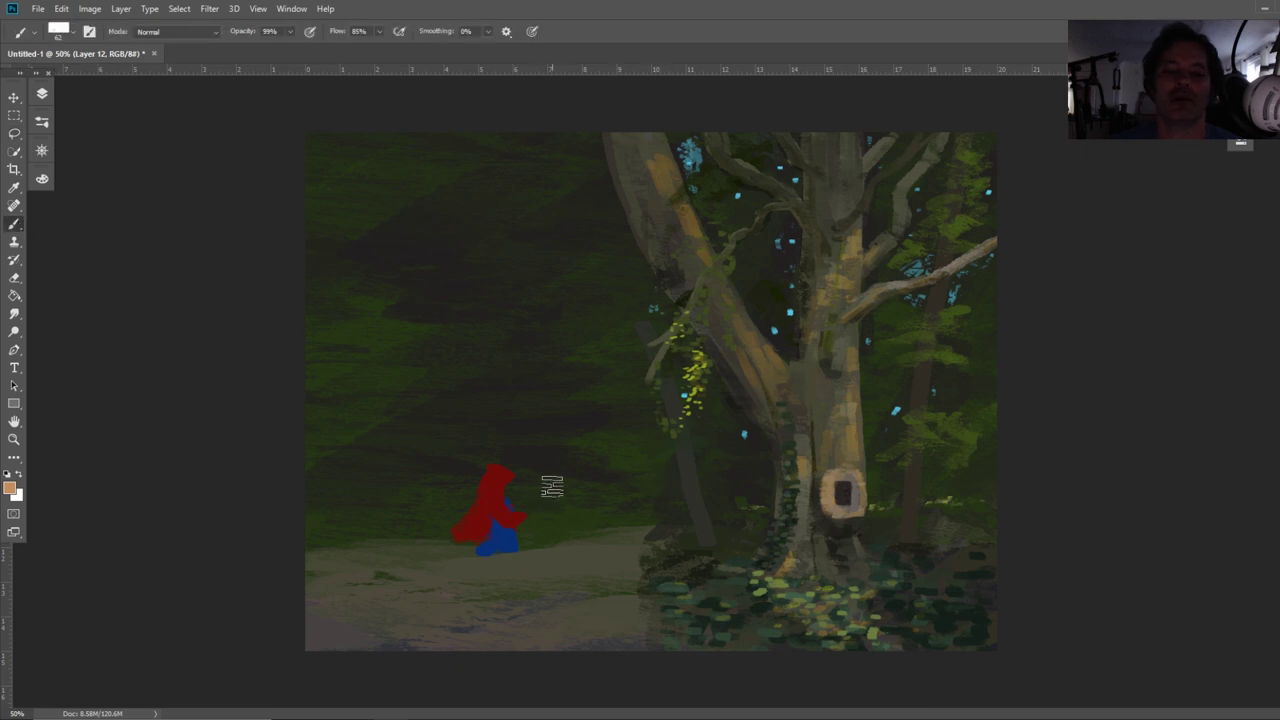
key(shift)
shift+right_click(521, 489)
click(540, 478)
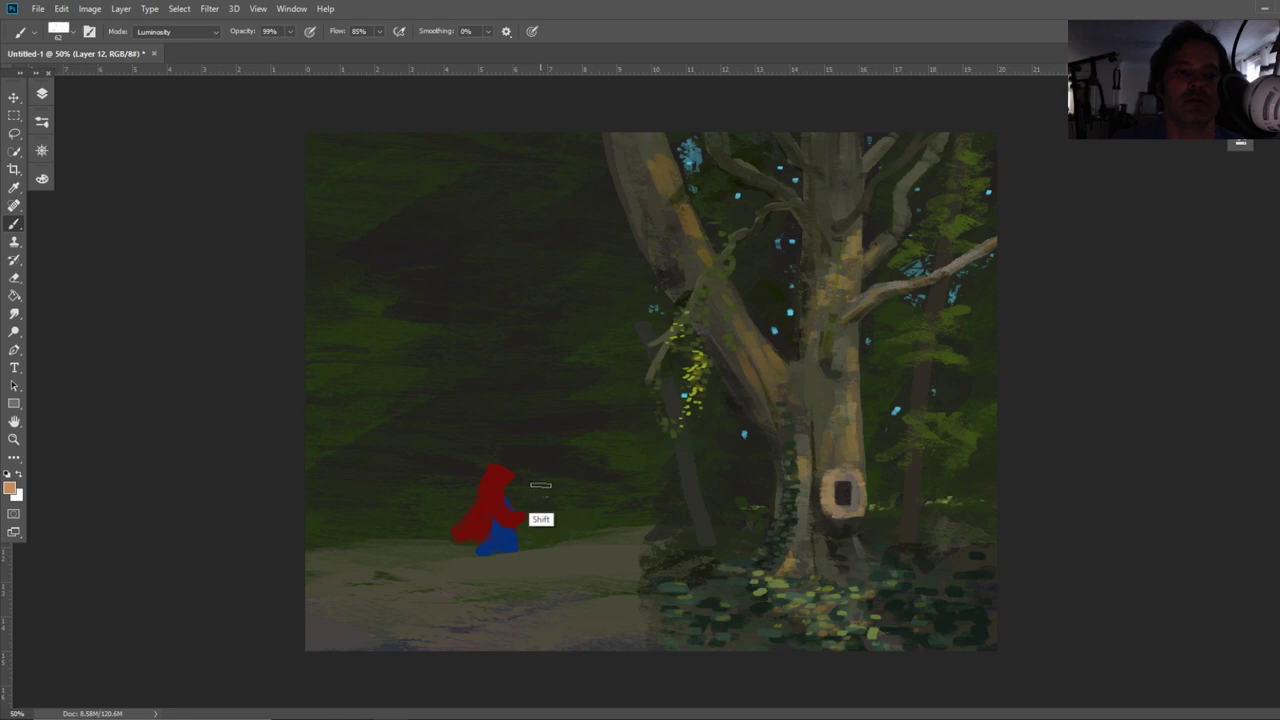
shift+right_click(522, 479)
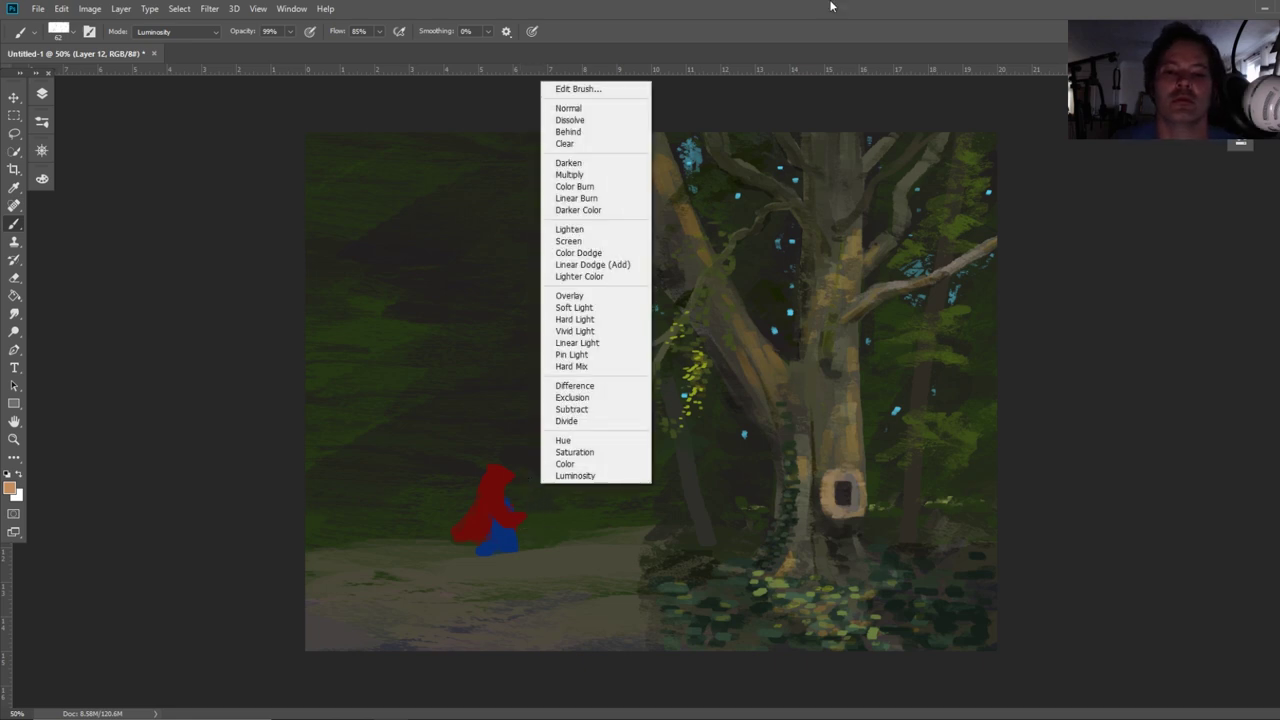
click(585, 108)
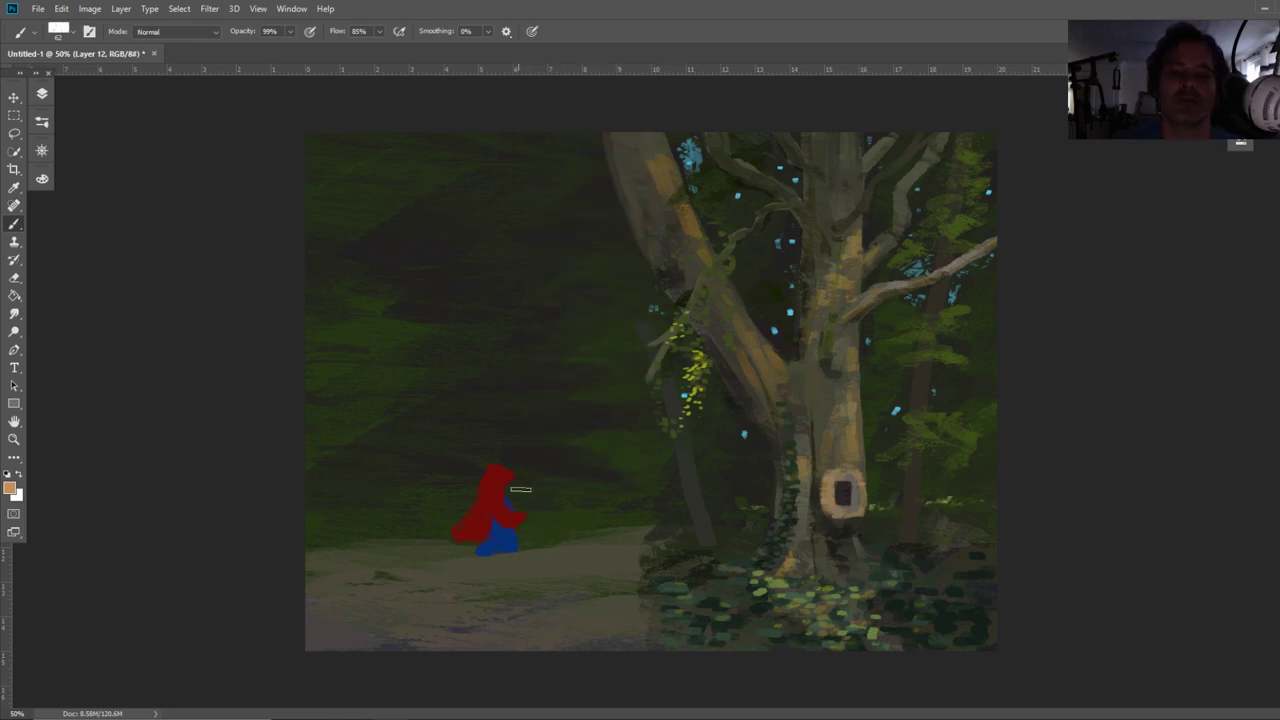
Paint a face inside the hood with a 22 px brush at 100% opacity and trim it with the cloak's red
alt+right_click(571, 489)
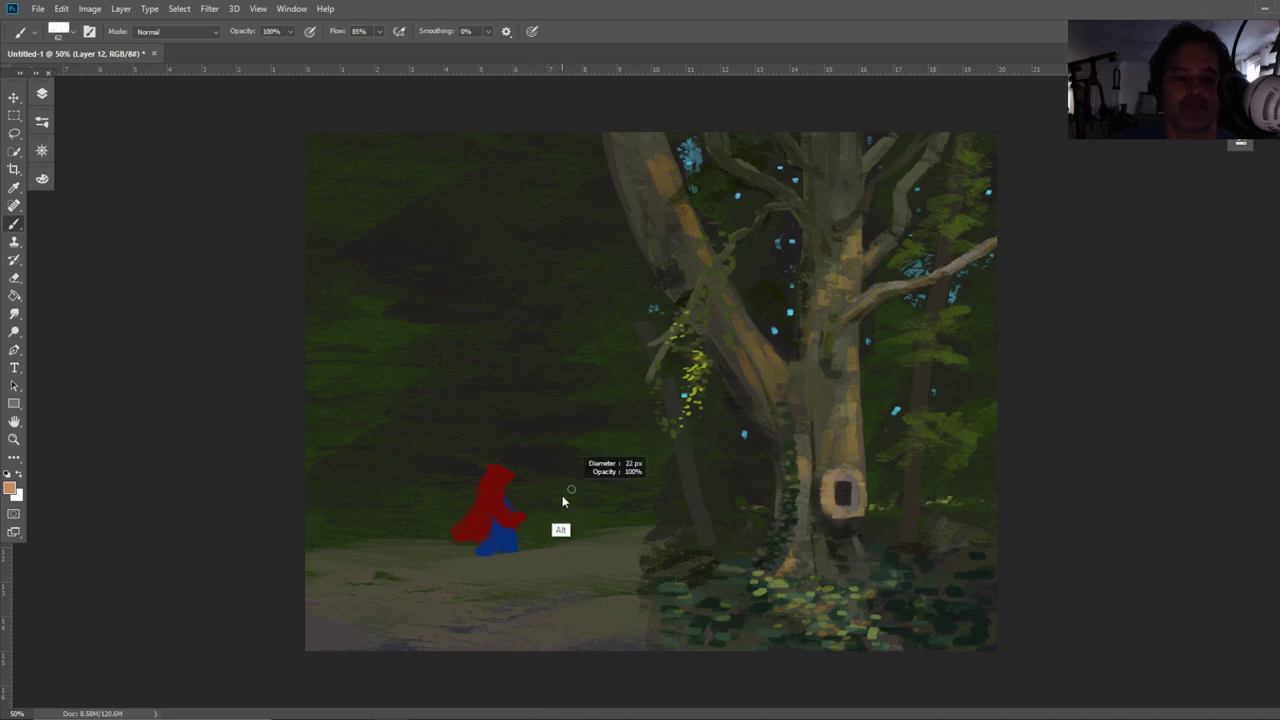
drag(502, 480, 510, 486)
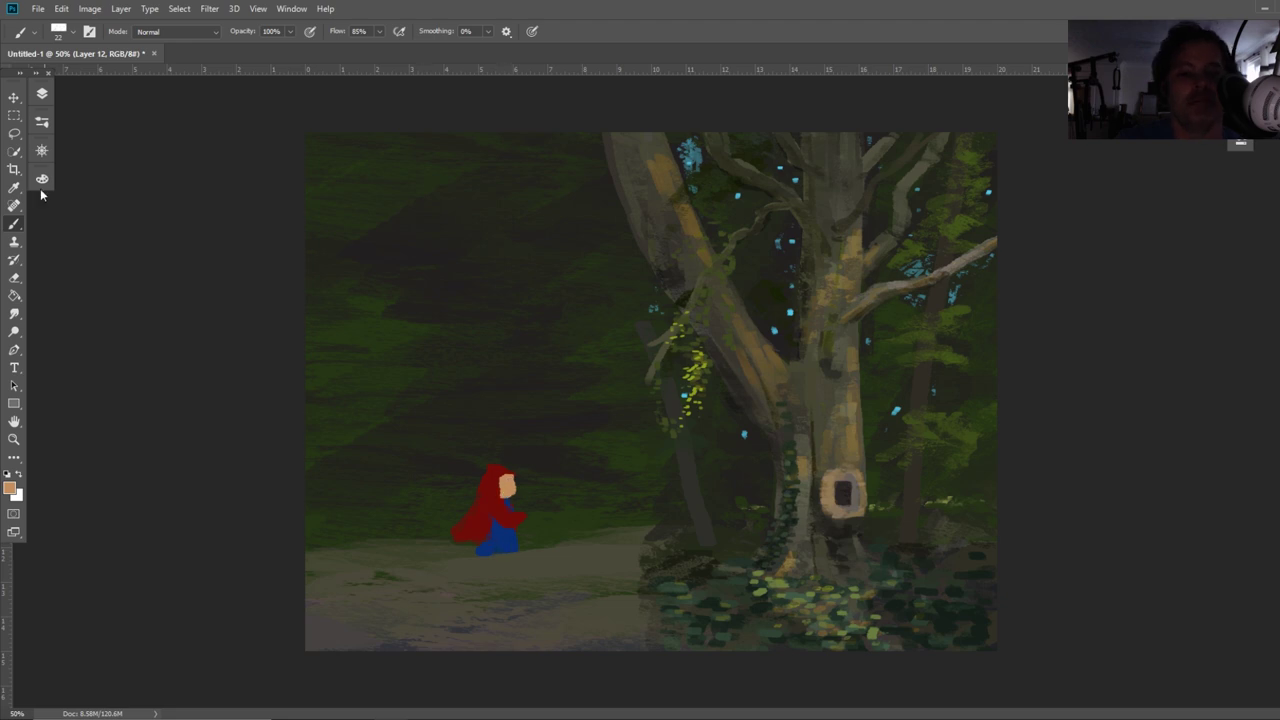
key(i)
click(492, 469)
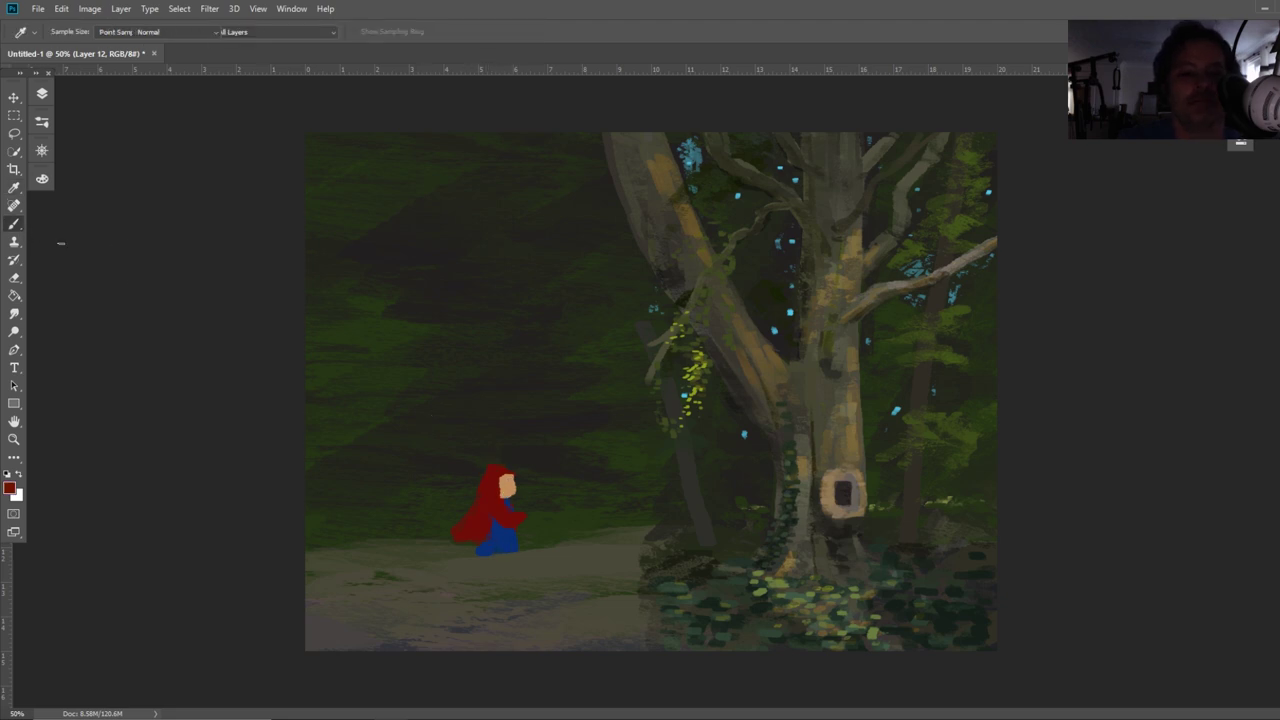
click(14, 223)
mouse_move(506, 475)
mouse_down()
mouse_move(500, 494)
mouse_move(500, 481)
mouse_up()
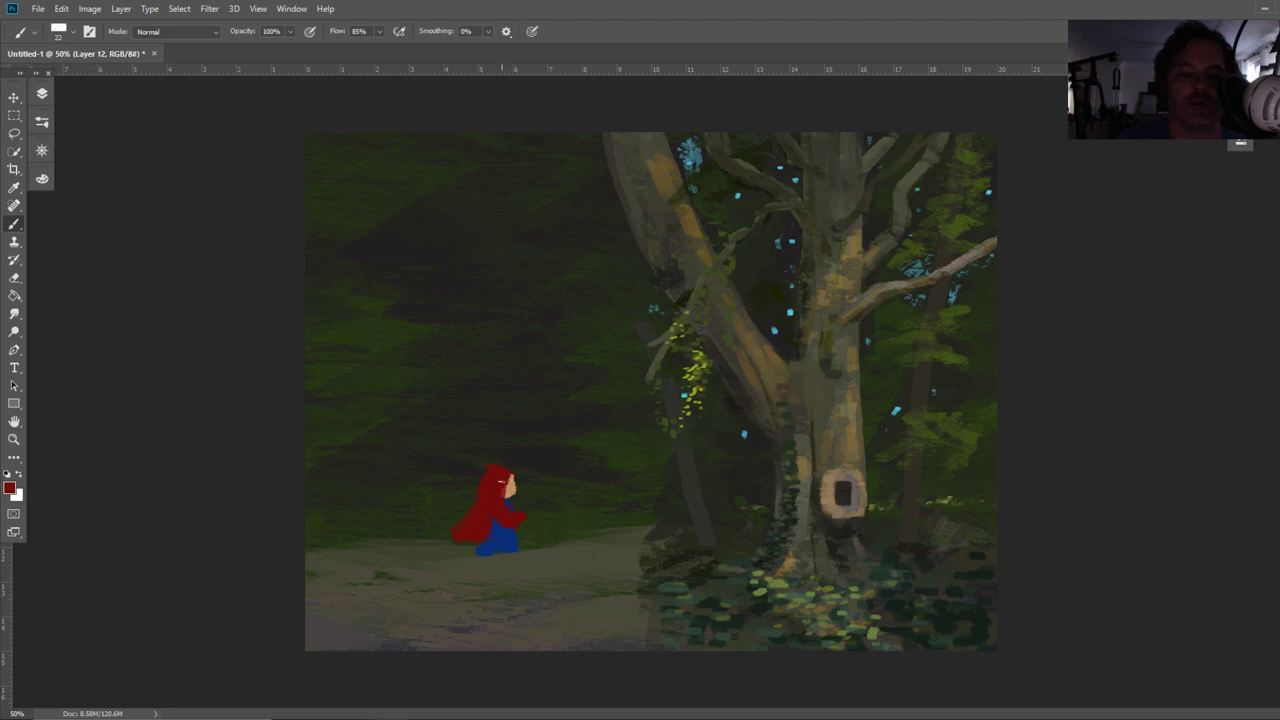
Extend the red cloak down toward the ground and erase its flared back edge to slim the silhouette
mouse_move(487, 536)
mouse_down()
mouse_move(482, 563)
mouse_move(464, 561)
mouse_up()
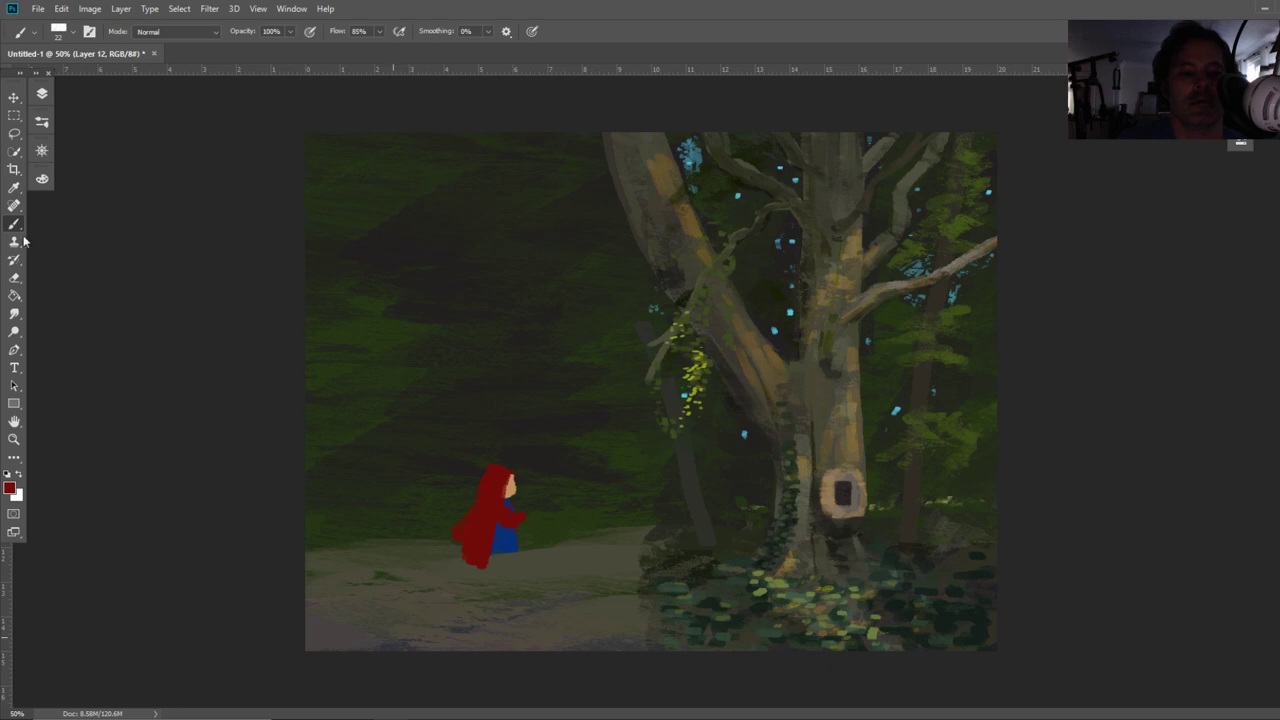
click(14, 277)
mouse_move(457, 500)
mouse_down()
mouse_move(443, 546)
mouse_move(452, 510)
mouse_up()
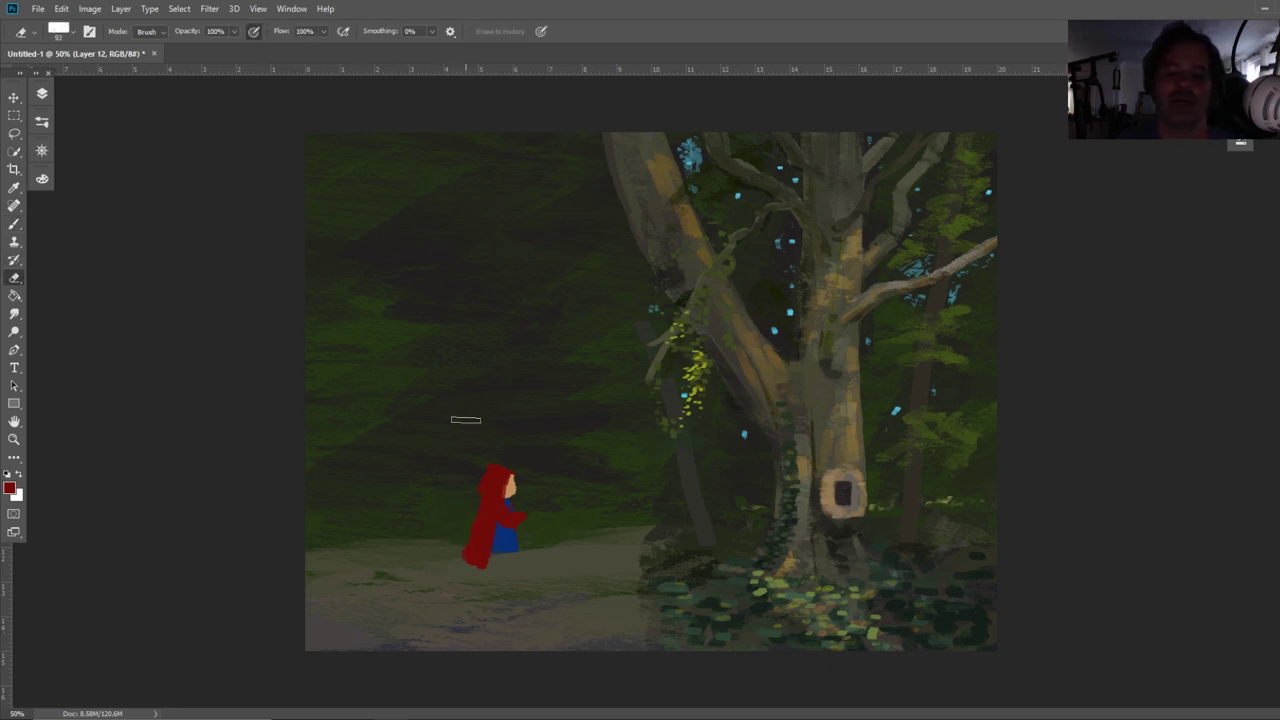
Sample the dress's blue and lengthen the skirt below the cloak's hem onto the path
key(i)
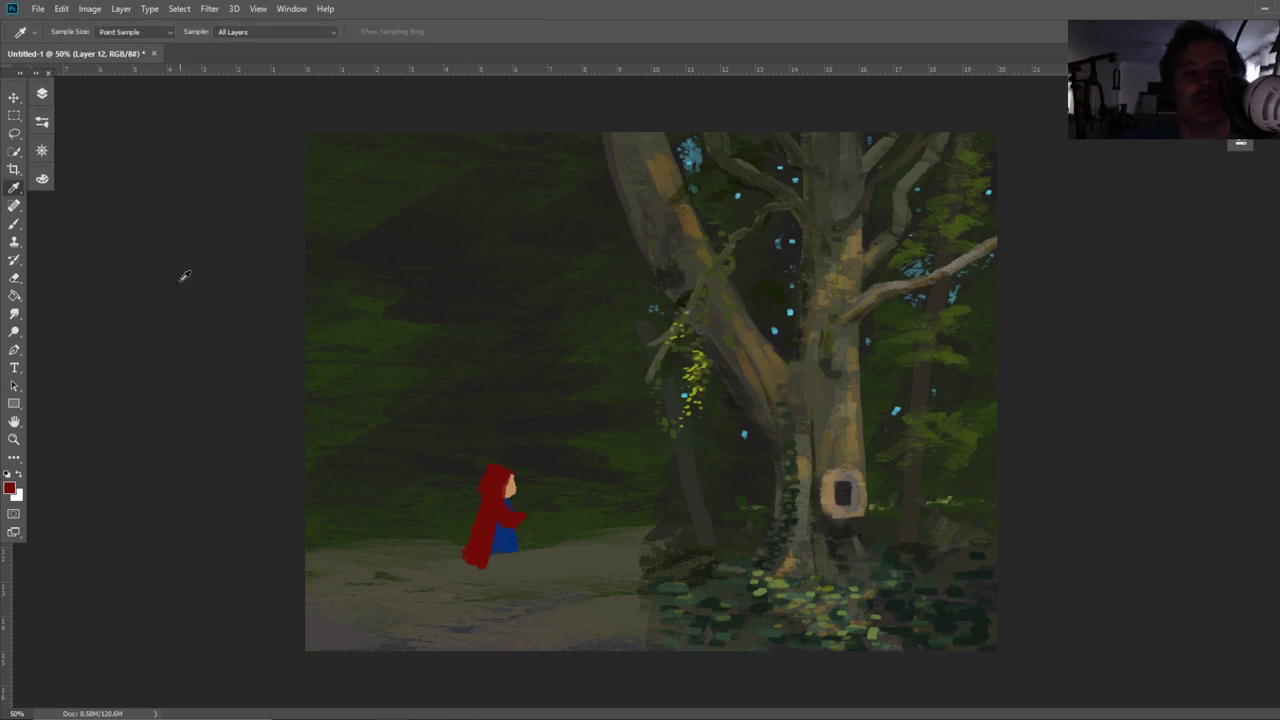
click(515, 535)
click(15, 224)
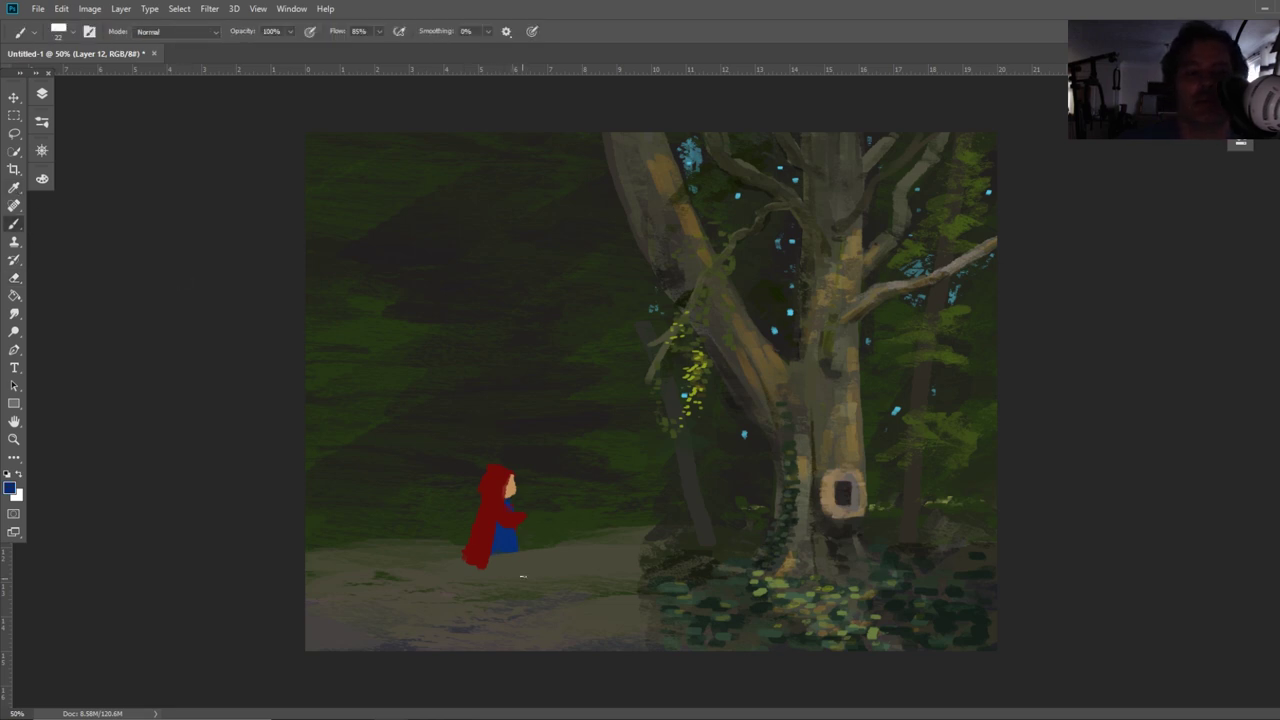
mouse_move(518, 549)
mouse_down()
mouse_move(514, 588)
mouse_move(489, 568)
mouse_up()
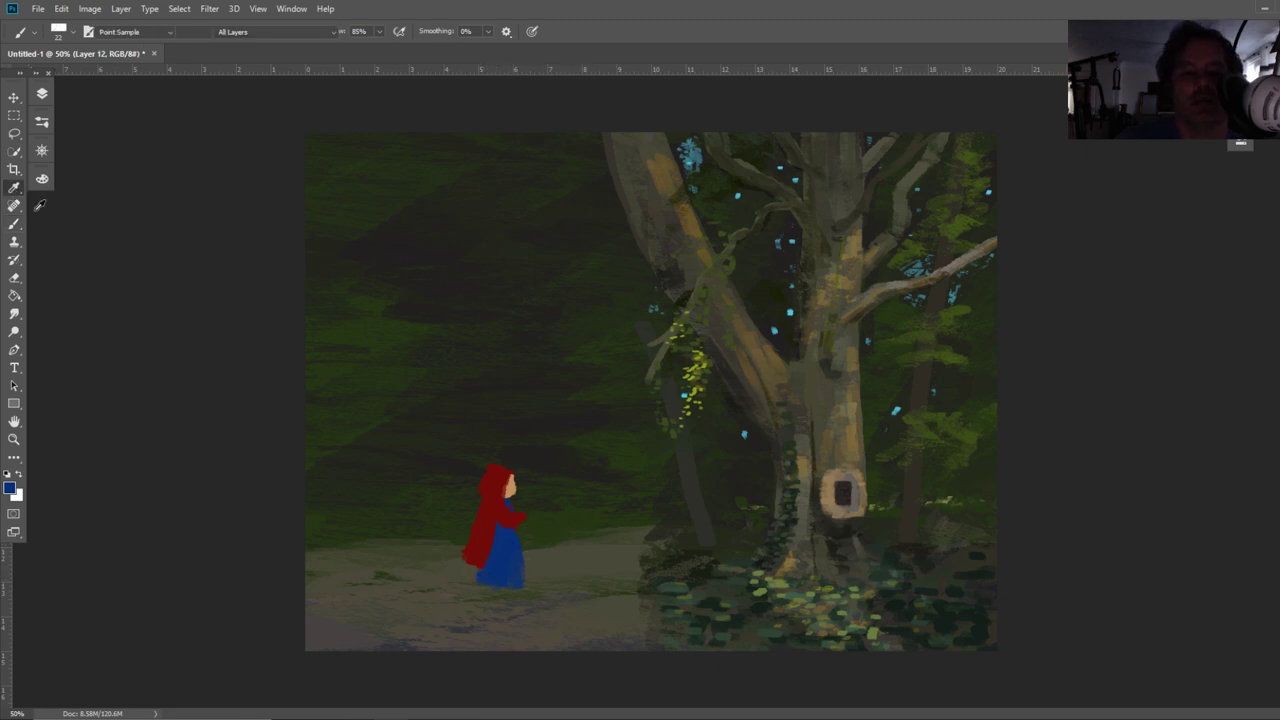
Try a longer red sleeve with an outstretched hand, undo it, and paint a small skin-tone hand at the sleeve's end
alt+click(513, 520)
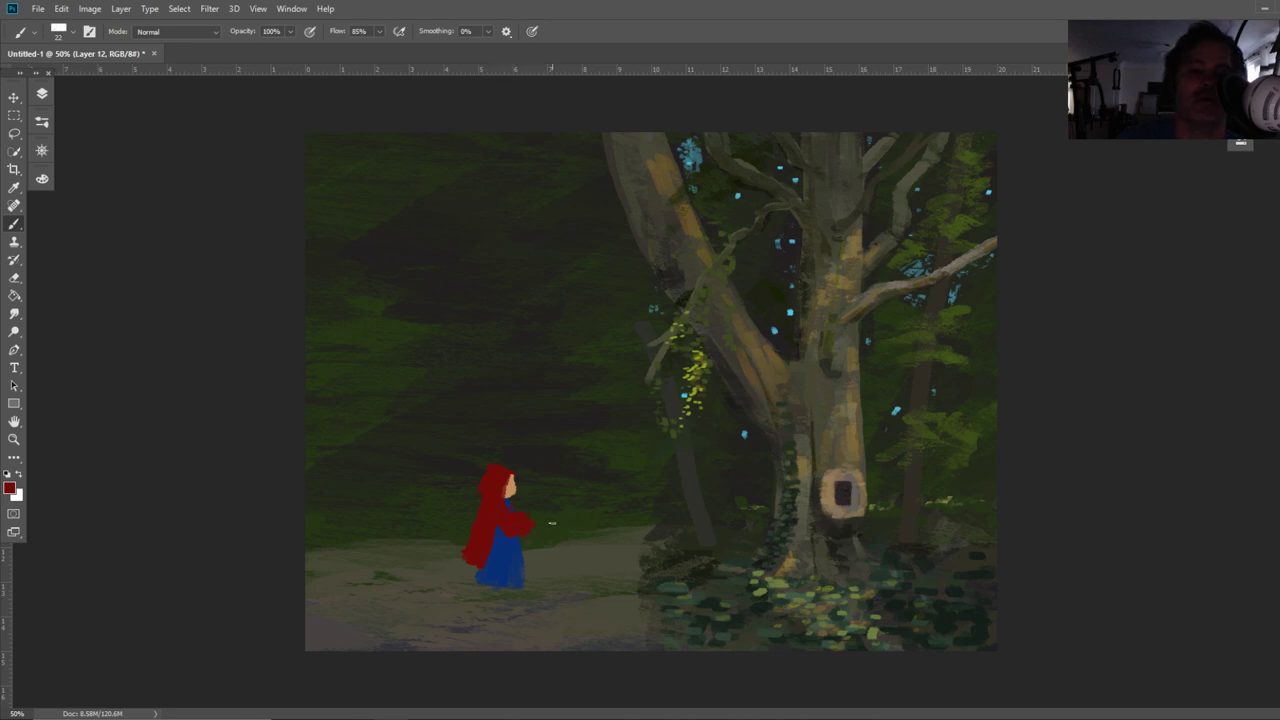
key(alt)
alt+click(517, 484)
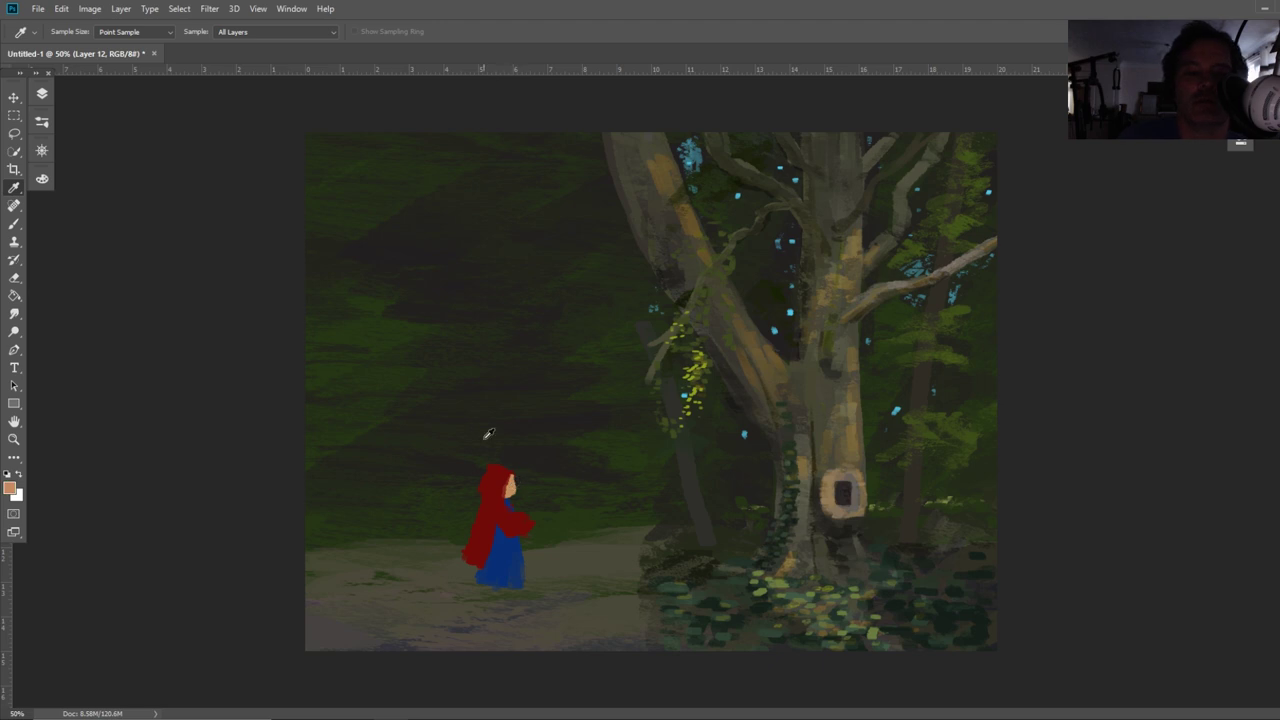
drag(527, 520, 531, 516)
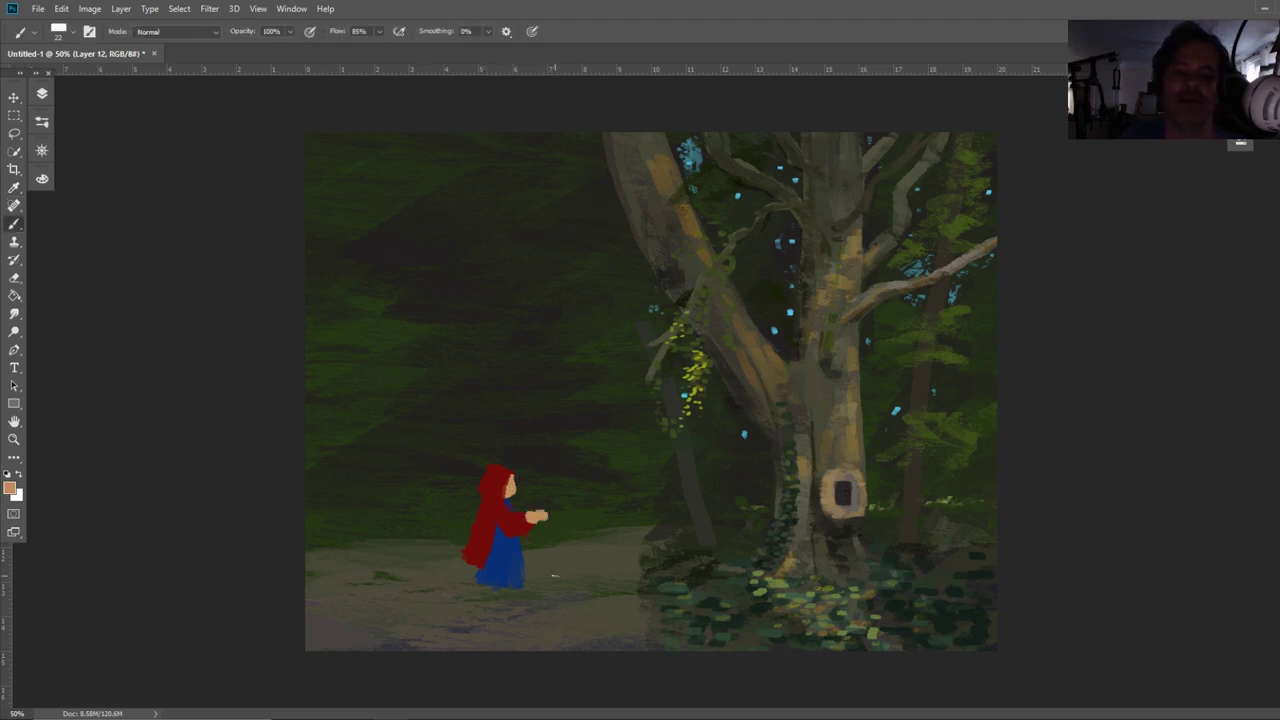
key(ctrl+z)
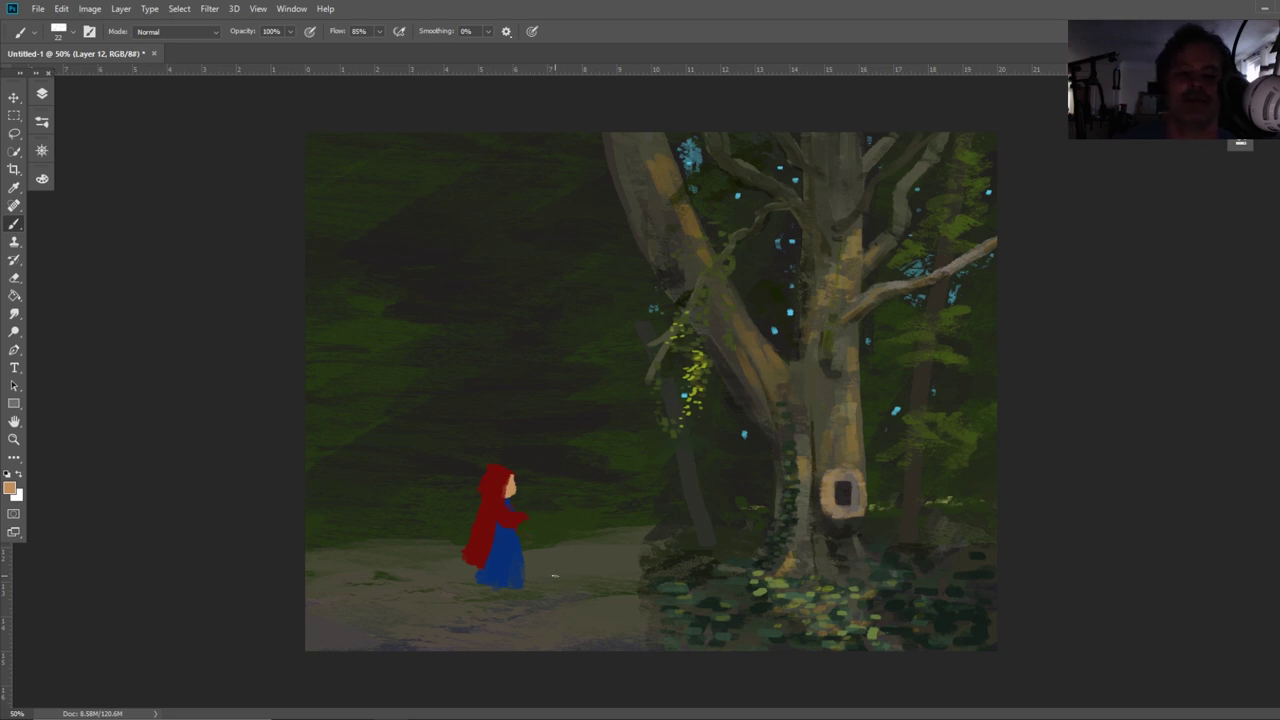
click(532, 514)
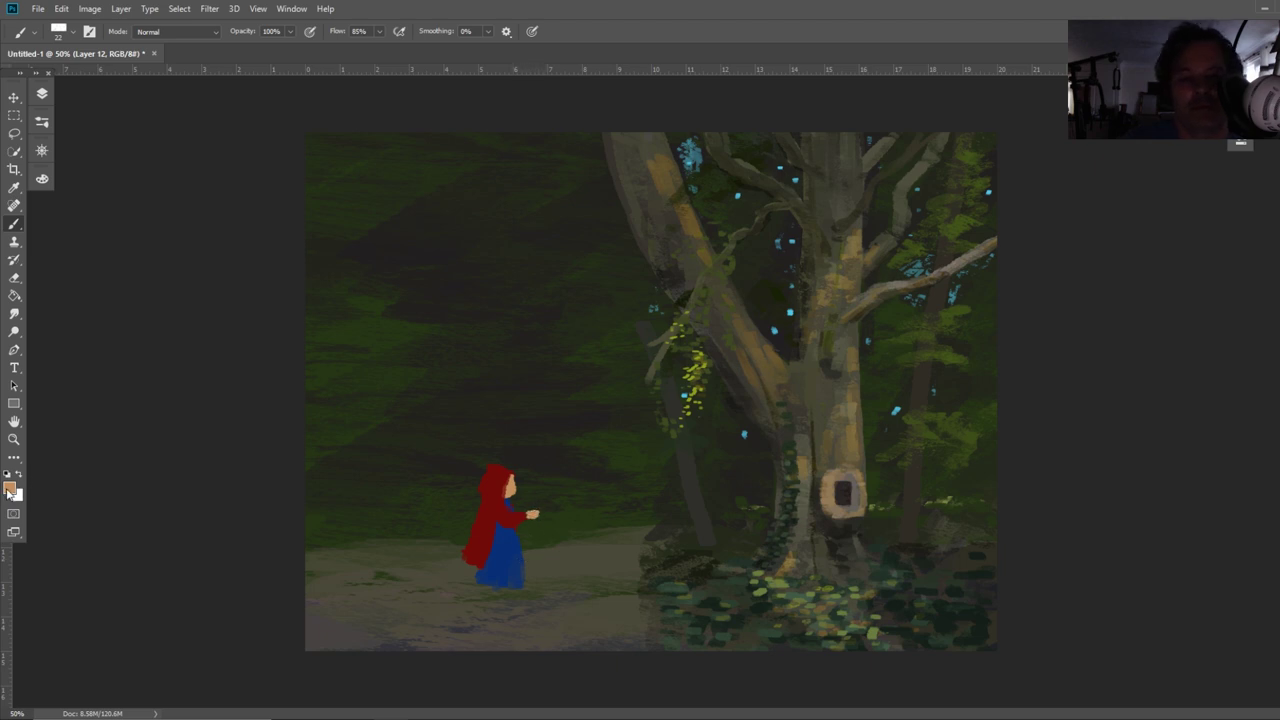
Choose a dark brown and paint a small handled basket hanging from the figure's hand
click(10, 488)
click(155, 532)
click(296, 402)
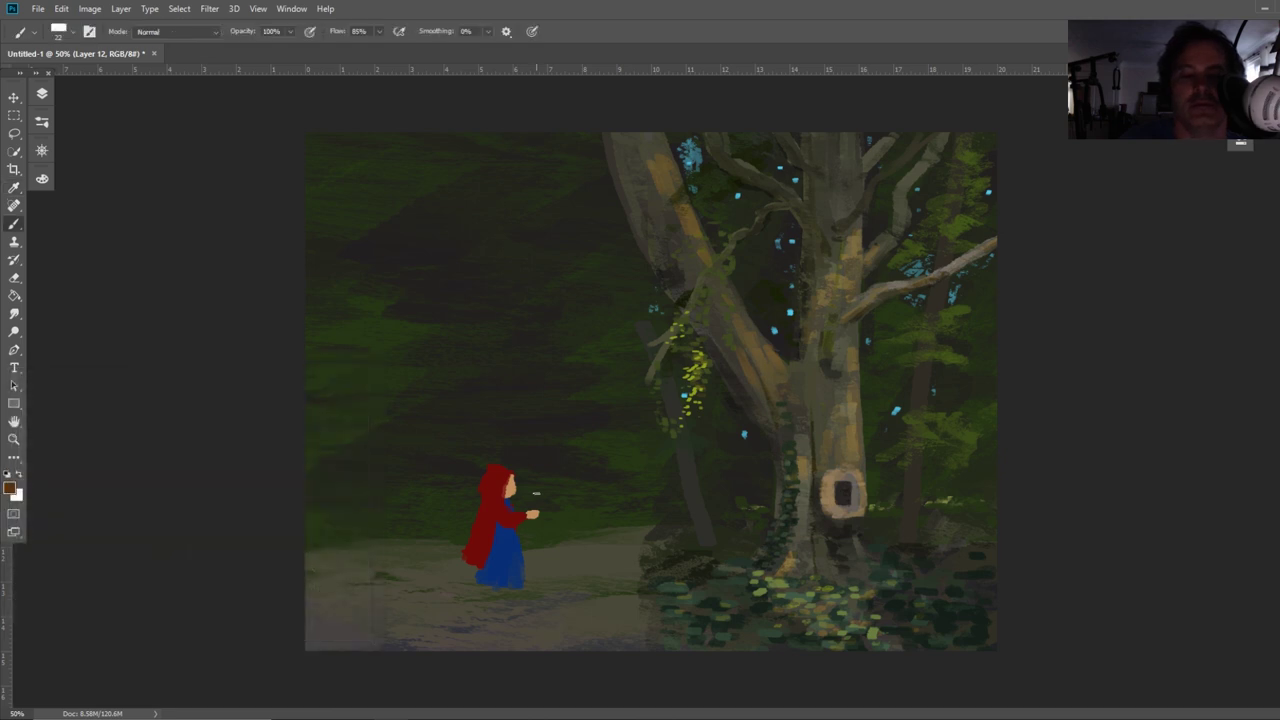
drag(533, 524, 534, 540)
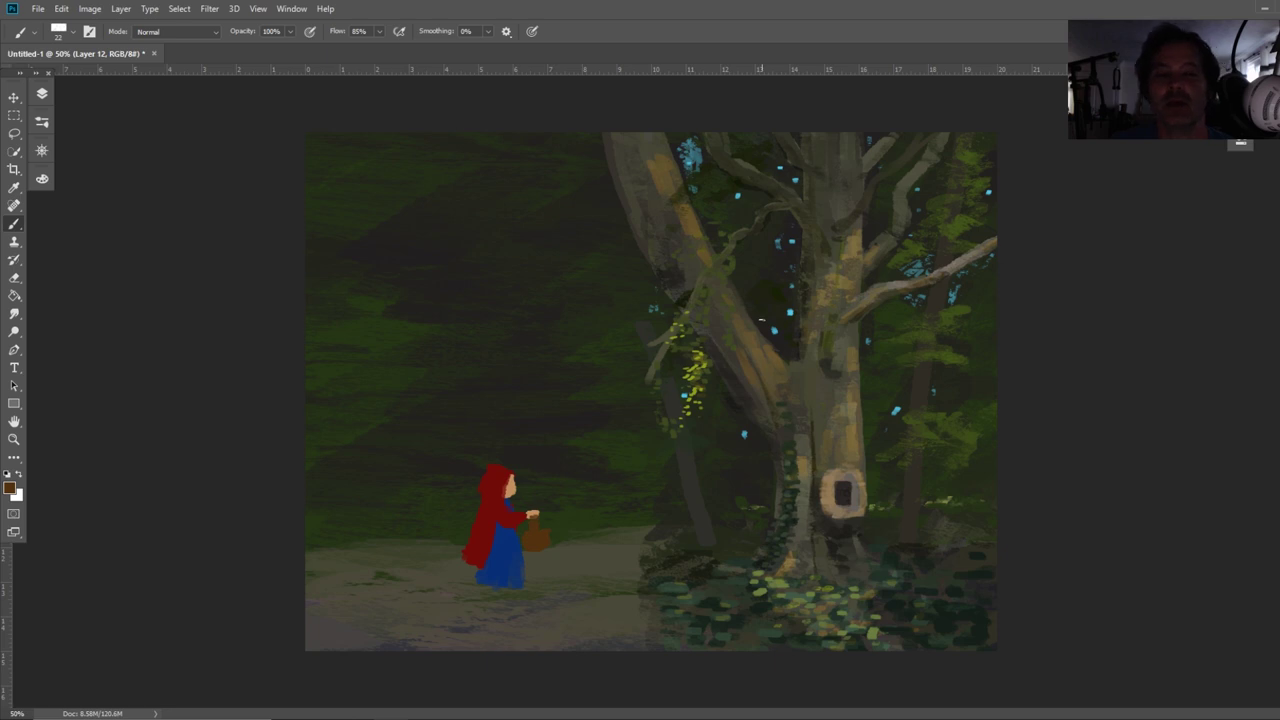
Check Layer 12 by toggling its visibility and move the figure to the foot of the big tree
click(42, 94)
click(67, 173)
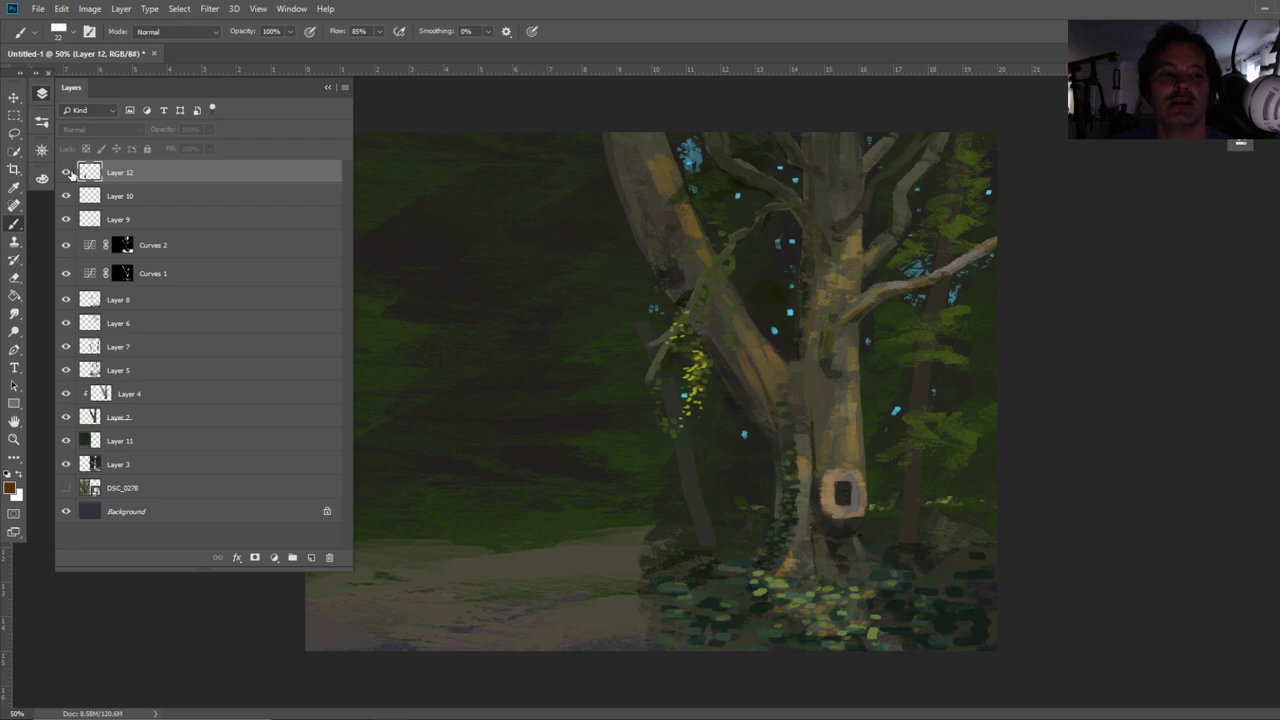
click(14, 97)
drag(468, 545, 756, 563)
click(941, 473)
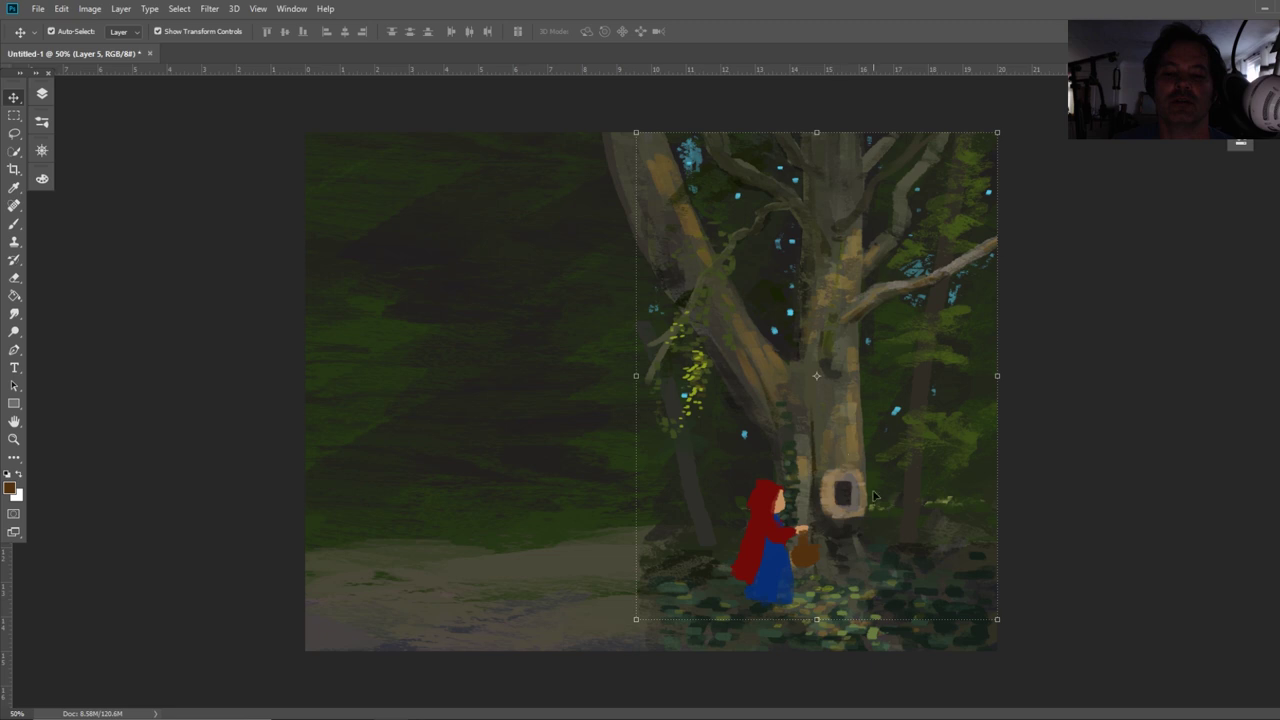
click(455, 380)
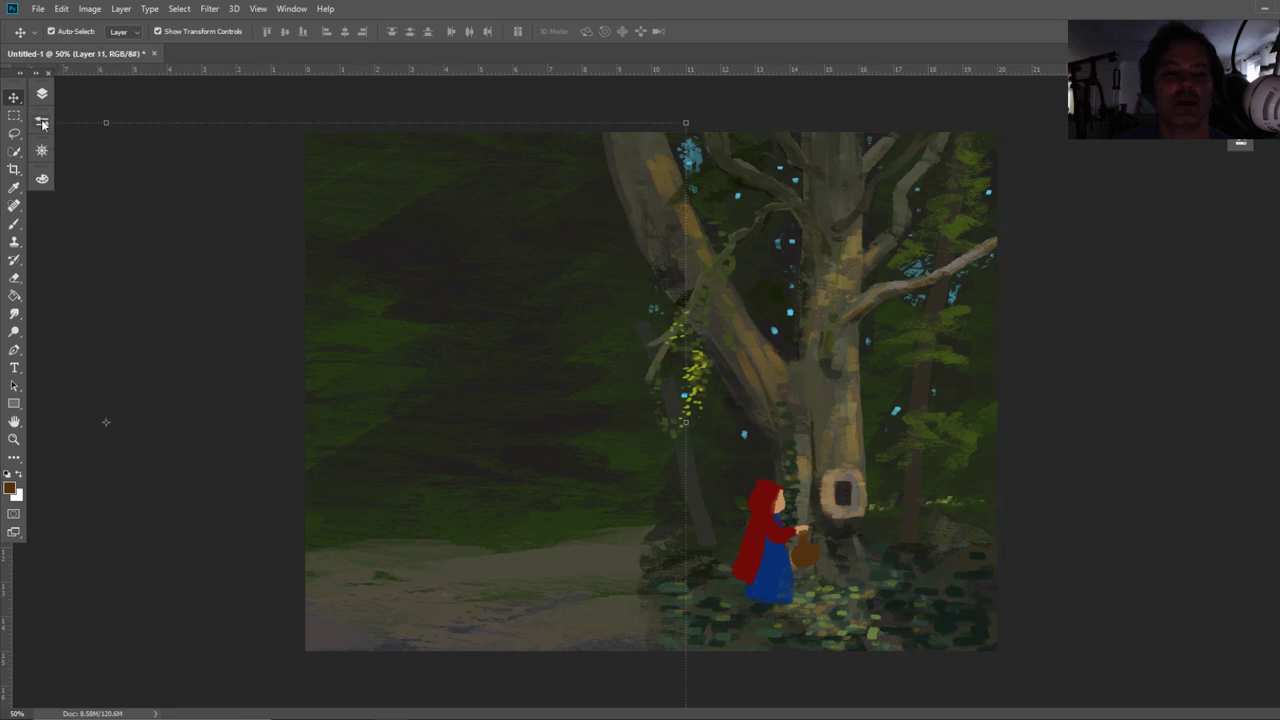
Show the DSC_0278 reference photo layer and move it to the top of the layer stack
click(41, 93)
click(66, 487)
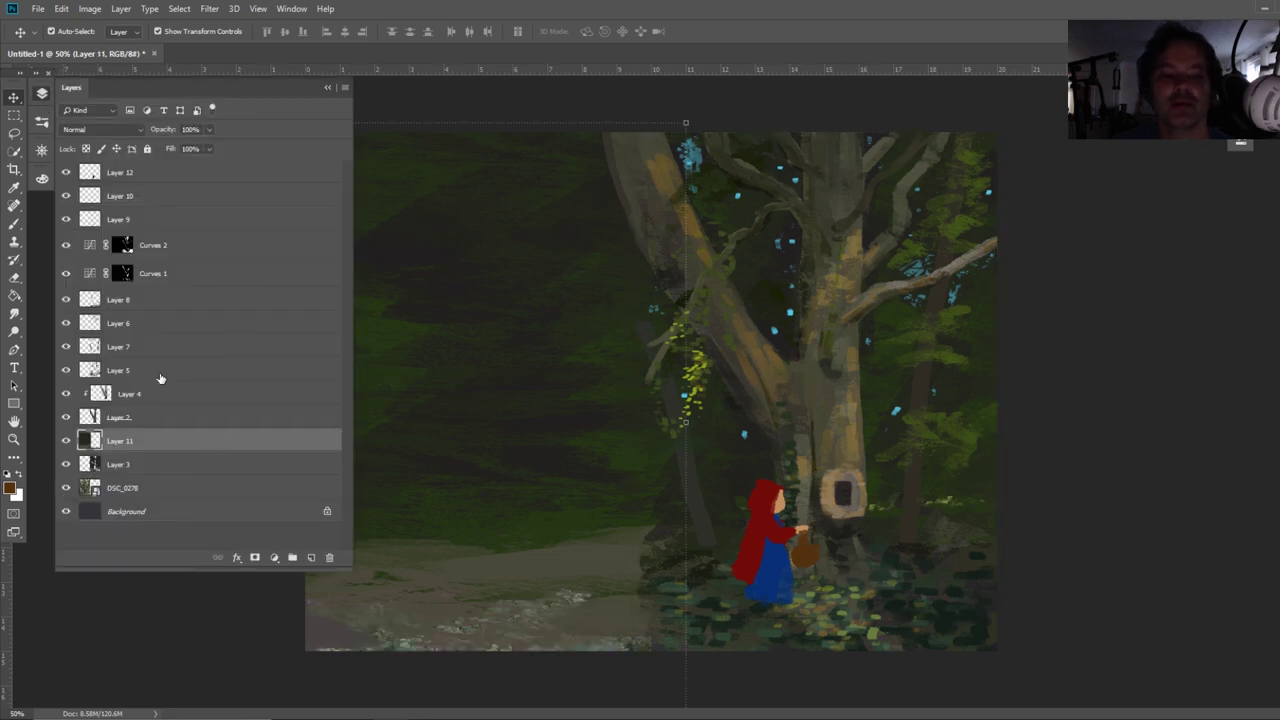
drag(140, 490, 165, 173)
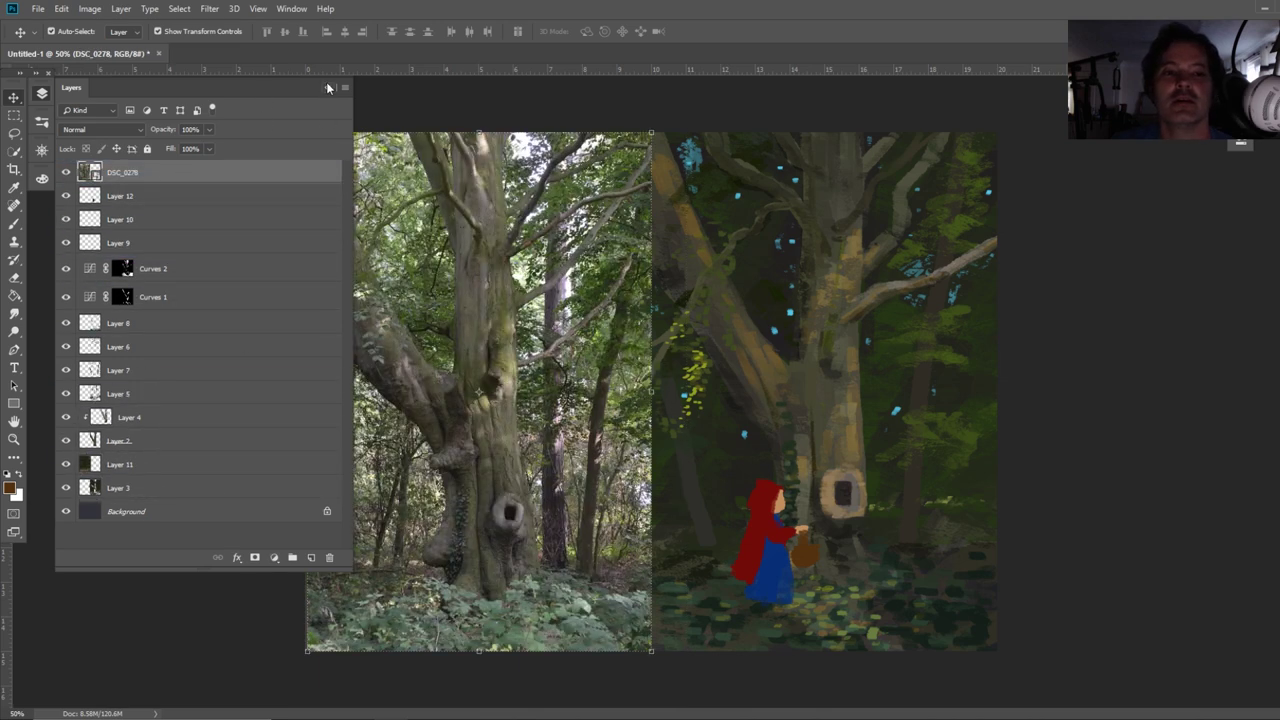
click(328, 87)
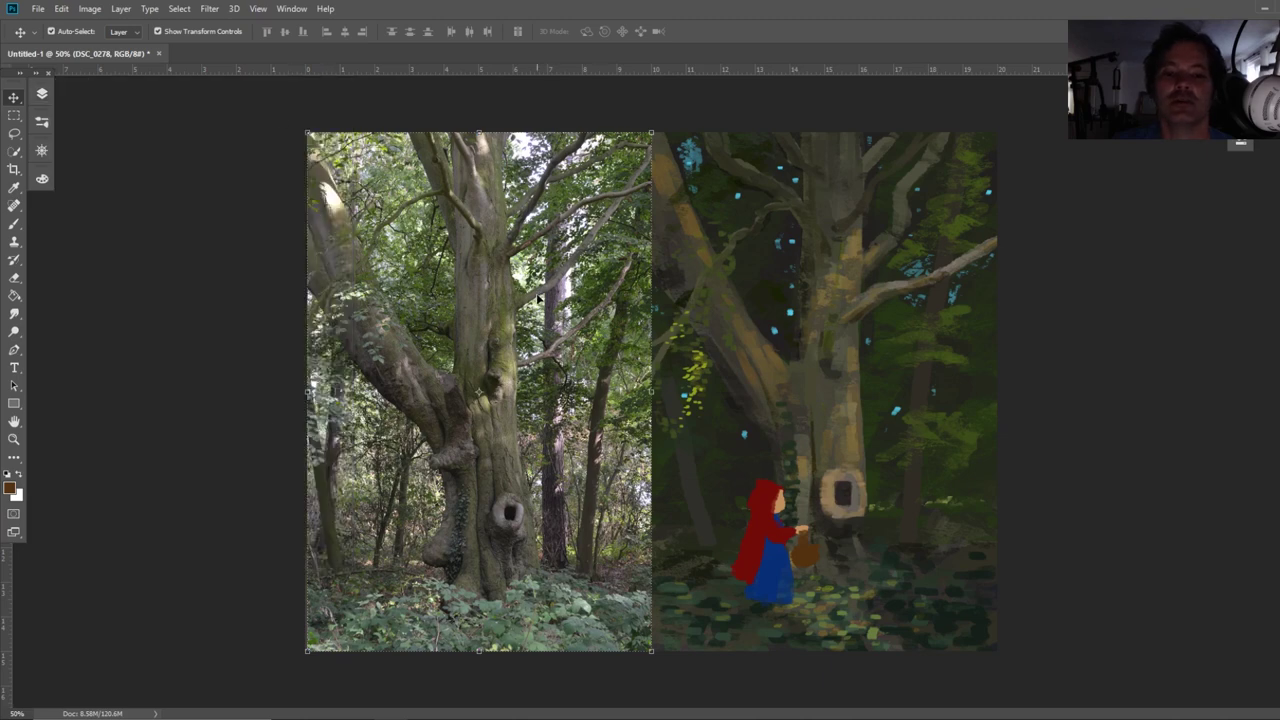